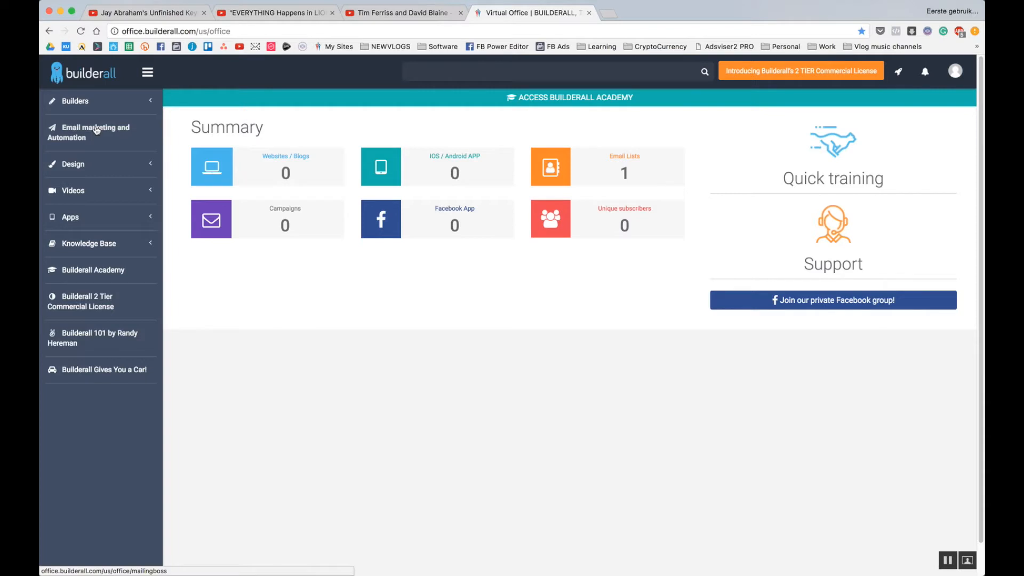
# Delete the E-mail Marketing list from MailingBoss's Subscriber's List page.
pyautogui.click(96, 130)
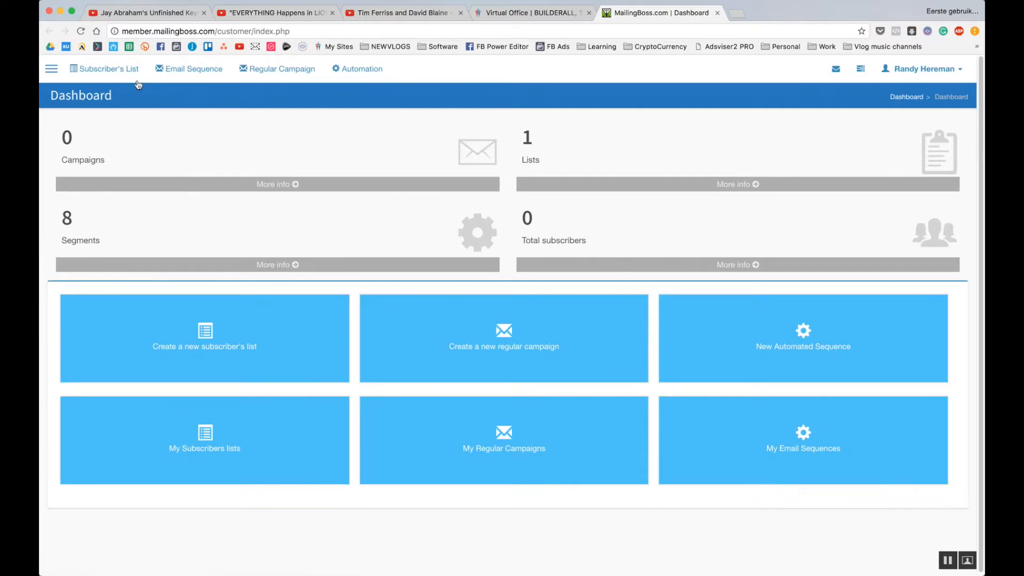
pyautogui.click(129, 75)
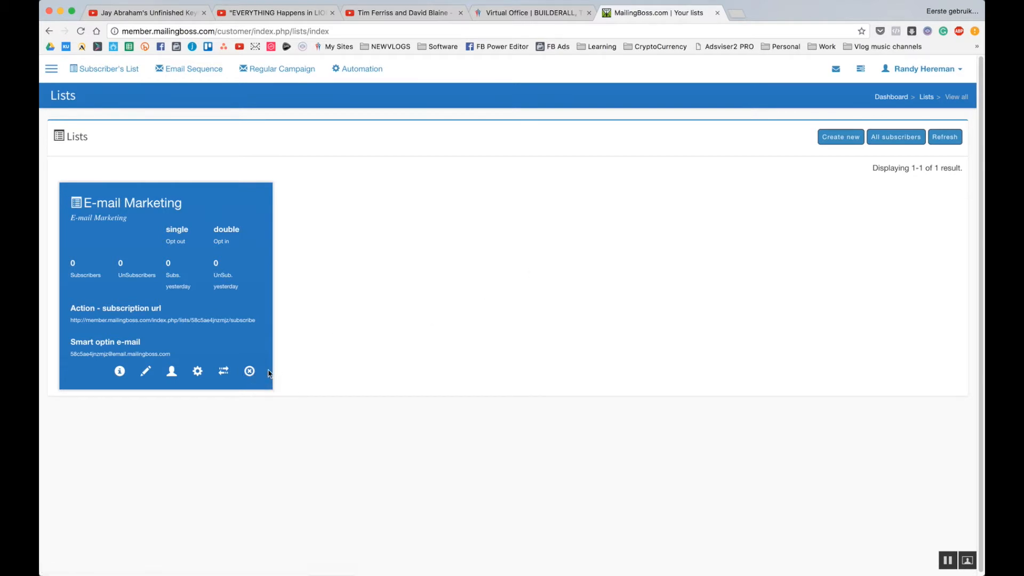
pyautogui.click(250, 372)
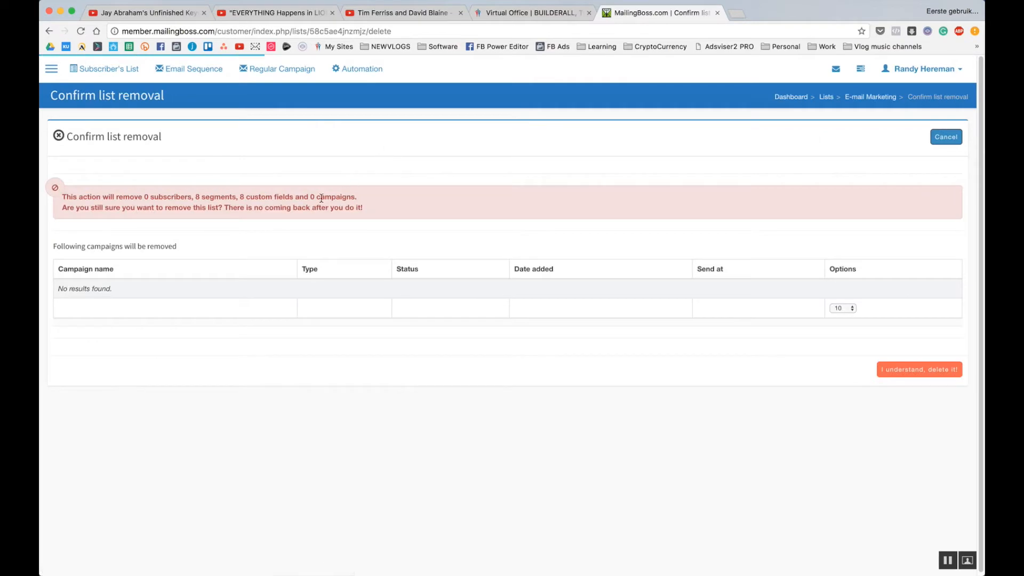
pyautogui.click(915, 369)
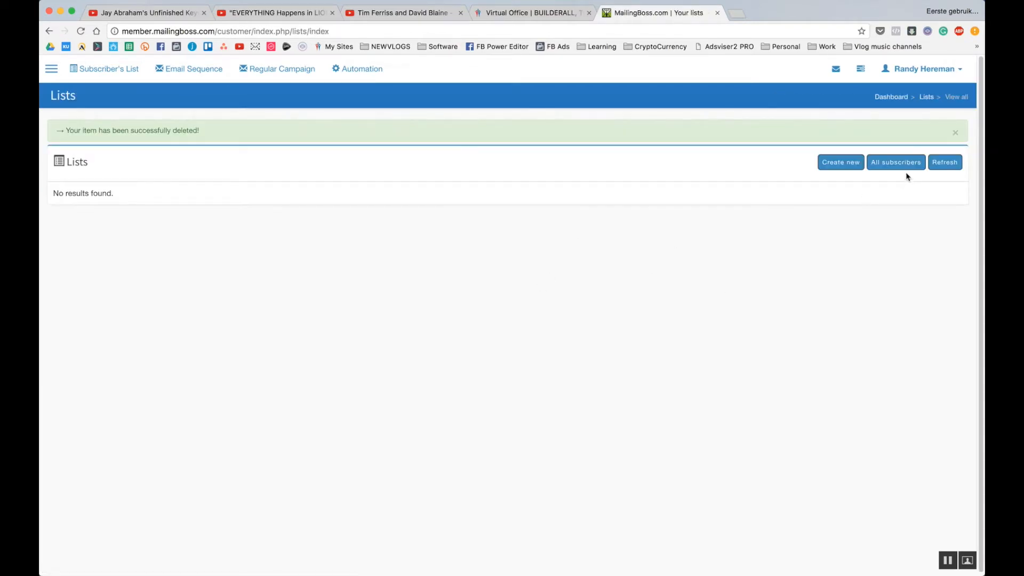
# Create a list named 'Members' with a short members description and Single opt-out, then save it.
pyautogui.click(841, 162)
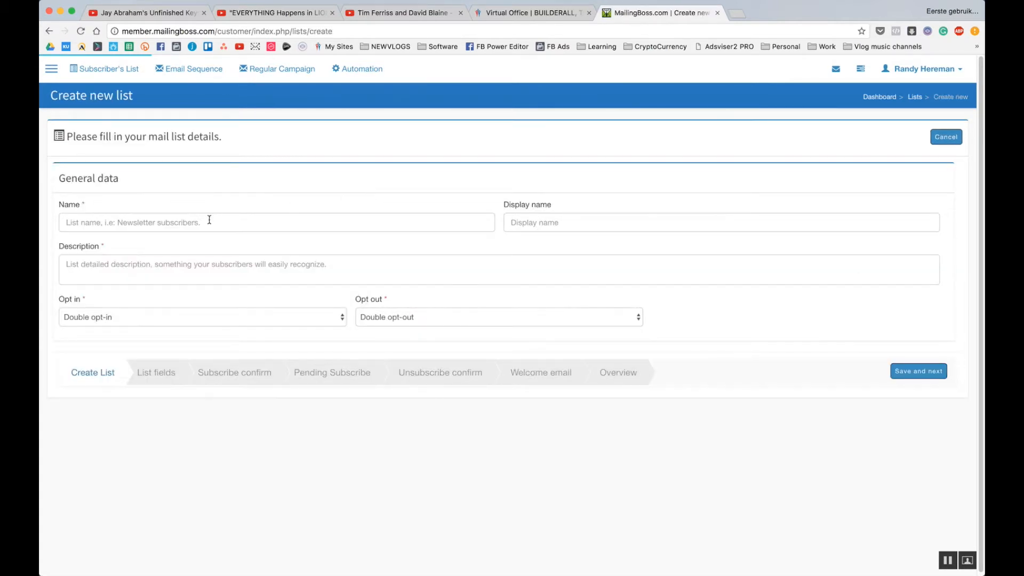
pyautogui.click(213, 229)
pyautogui.write('Memb')
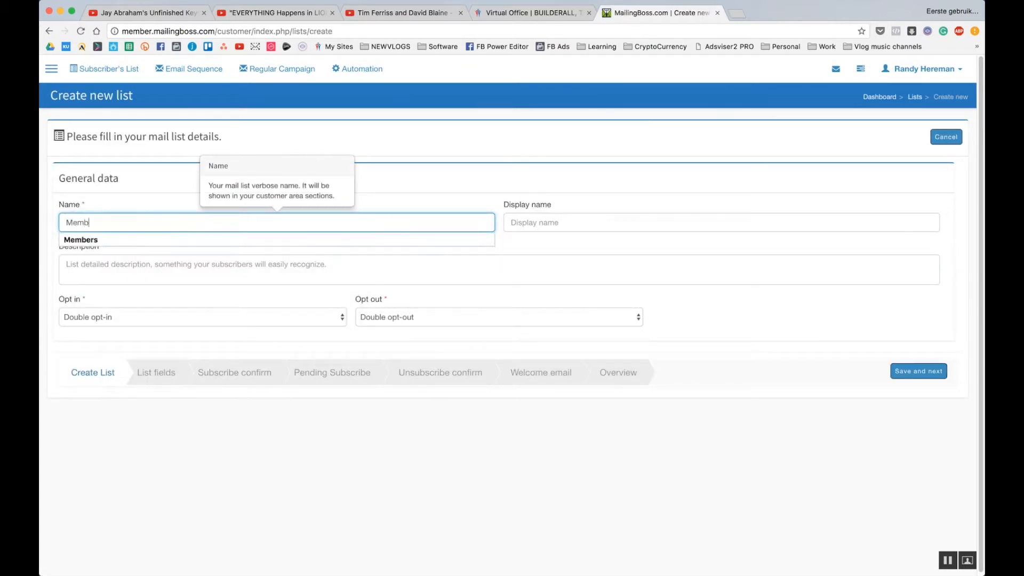
pyautogui.write('ers')
pyautogui.press('Tab')
pyautogui.write('me')
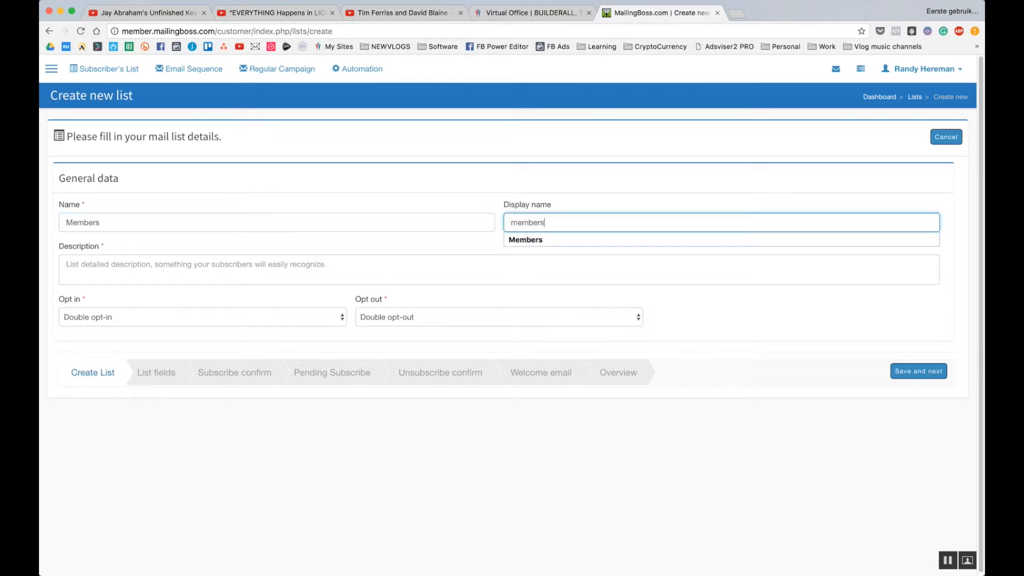
pyautogui.press('Tab')
pyautogui.write('mem')
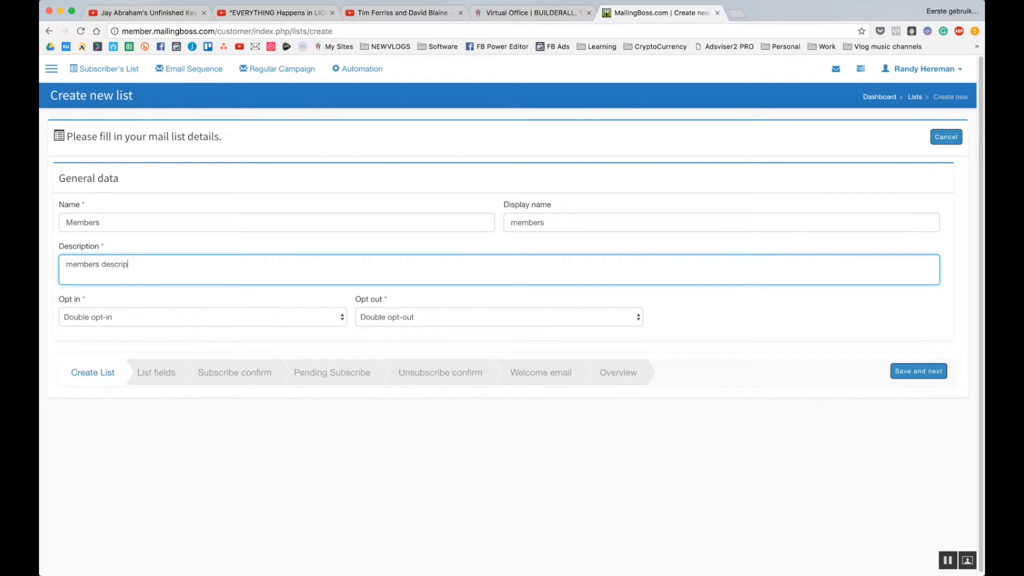
pyautogui.click(508, 323)
pyautogui.click(538, 329)
pyautogui.click(715, 309)
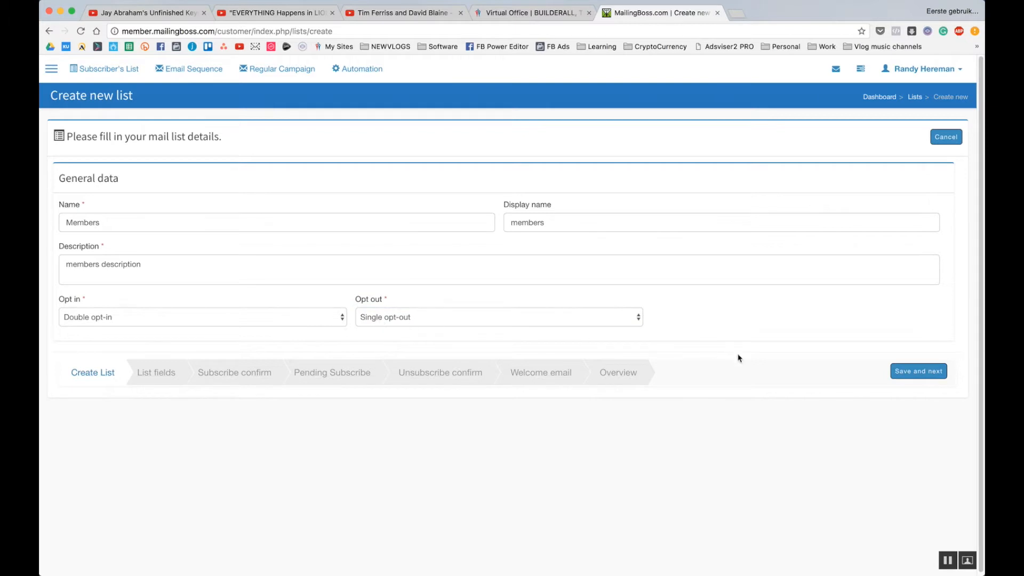
pyautogui.click(916, 370)
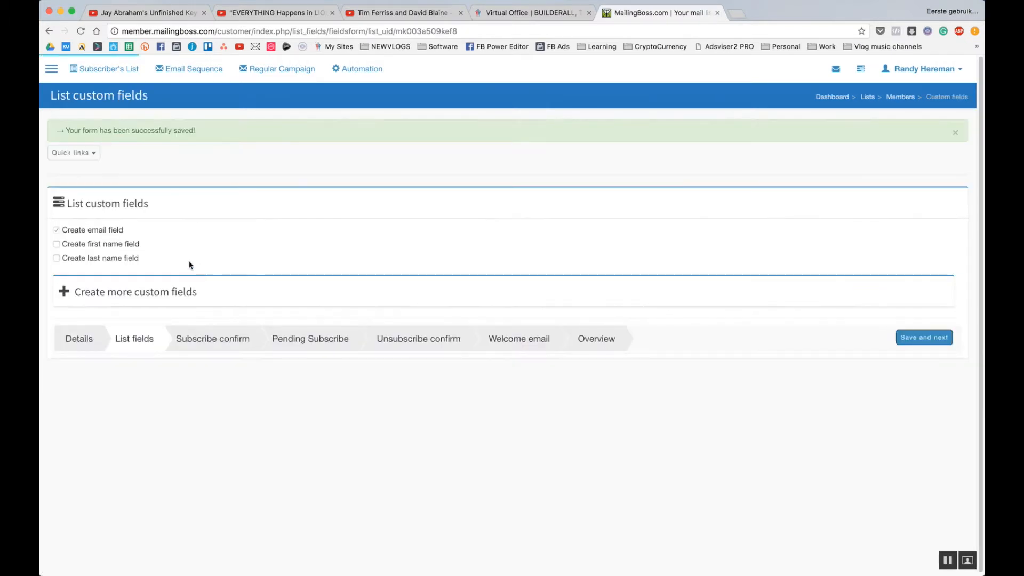
# Add a first name field, then save the confirmation, pending, unsubscribe and welcome pages unchanged.
pyautogui.click(108, 248)
pyautogui.click(937, 344)
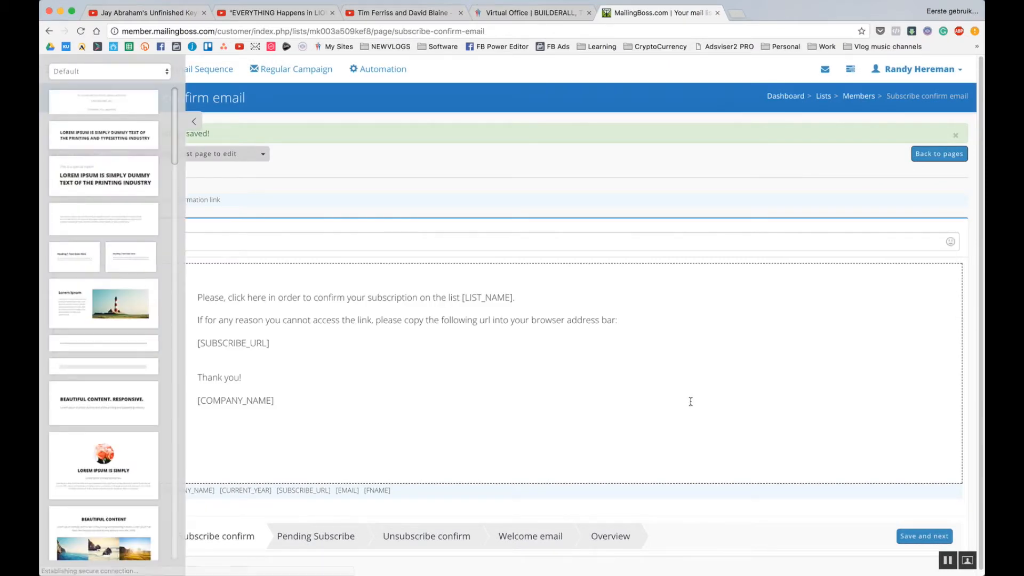
pyautogui.click(923, 539)
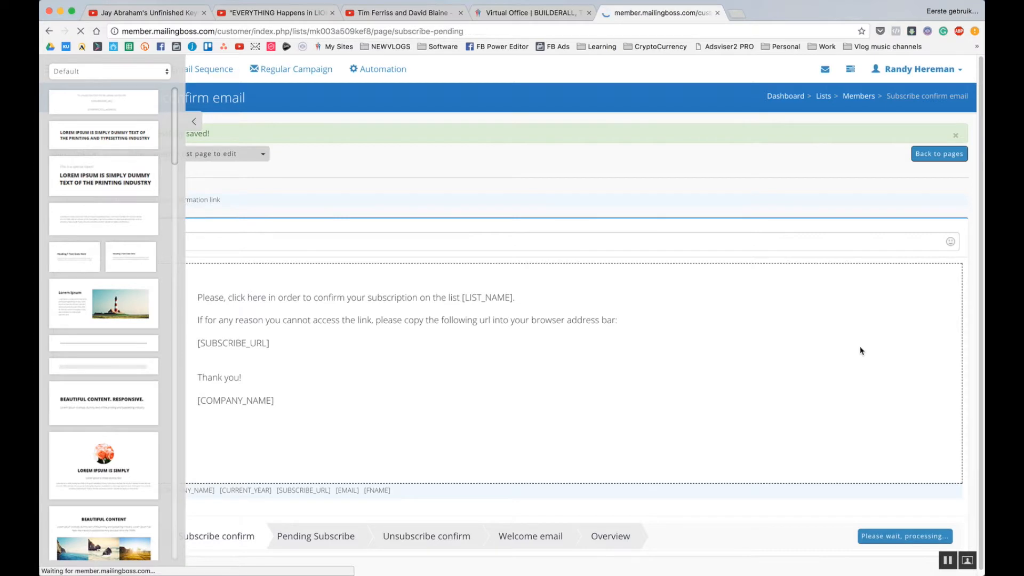
pyautogui.scroll(-2, 864, 350)
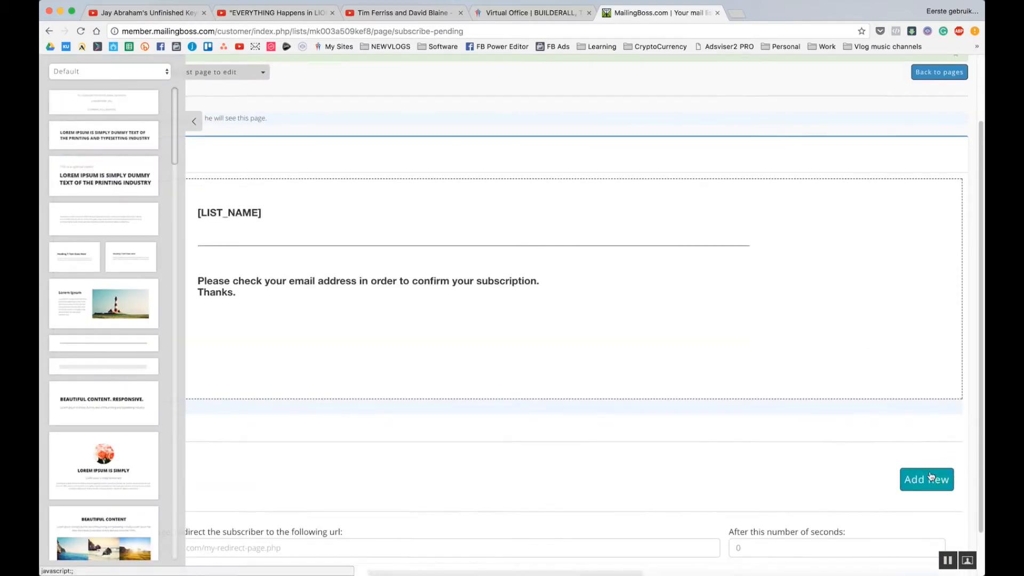
pyautogui.scroll(-2, 936, 475)
pyautogui.click(934, 536)
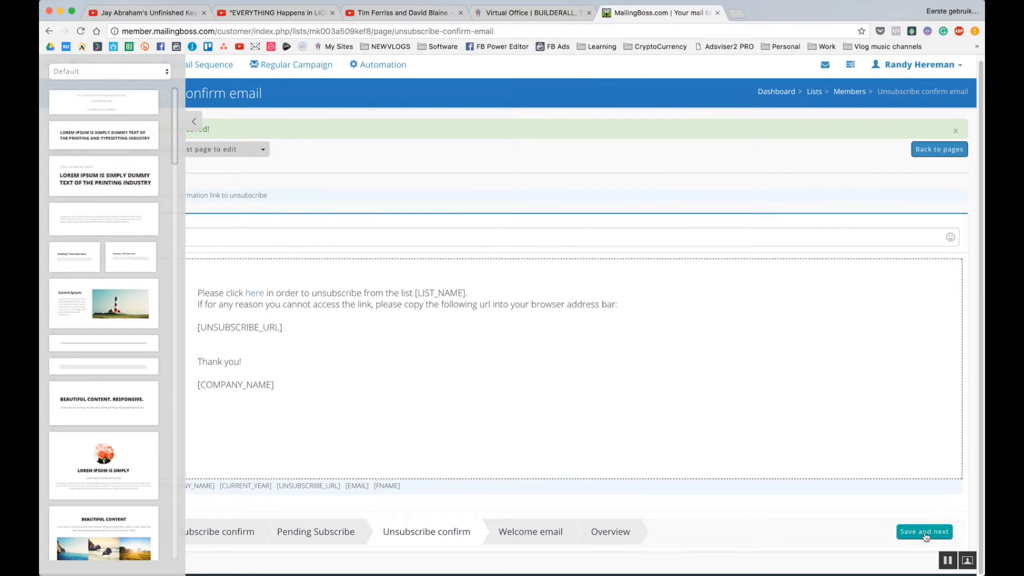
pyautogui.click(924, 534)
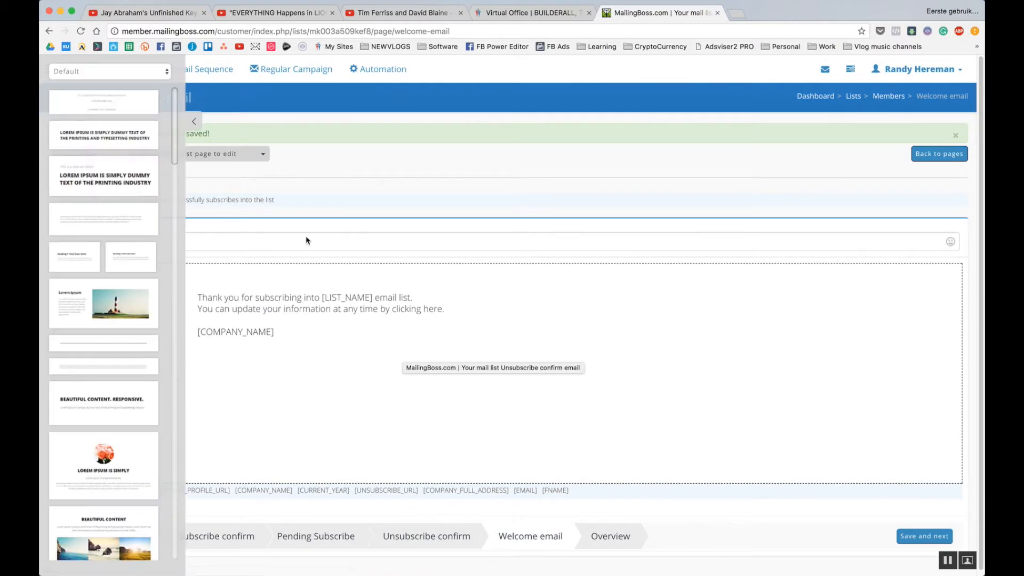
pyautogui.click(932, 536)
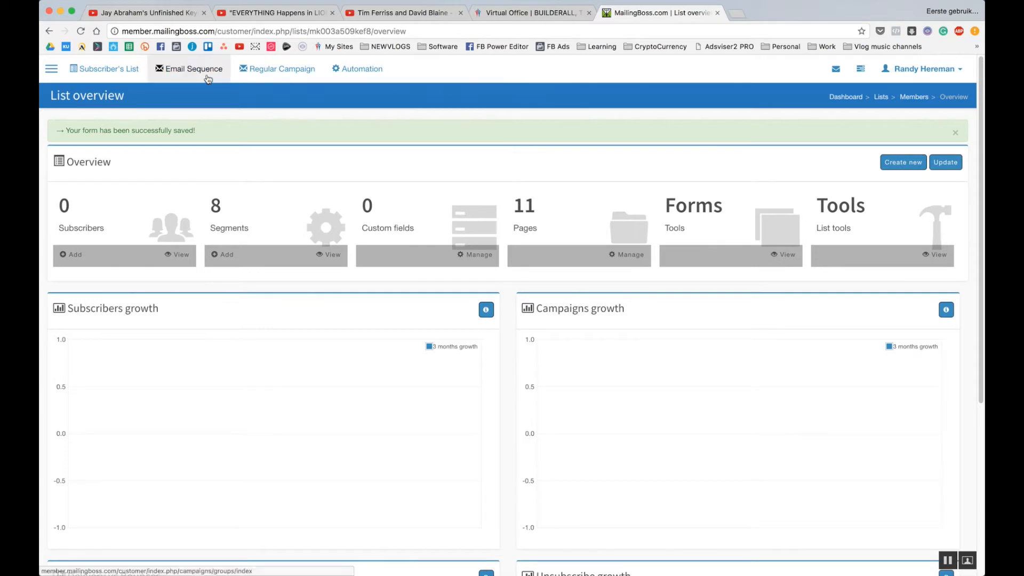
pyautogui.click(113, 70)
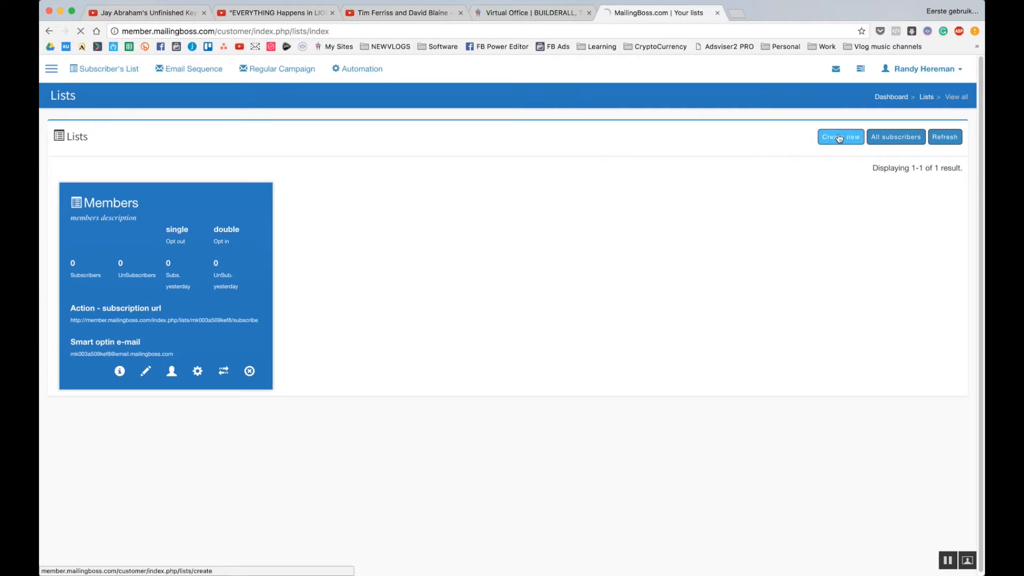
# Create list 'EmailLeads' with display name 'Email Leads', a short description and Single opt-out.
pyautogui.click(839, 138)
pyautogui.click(281, 227)
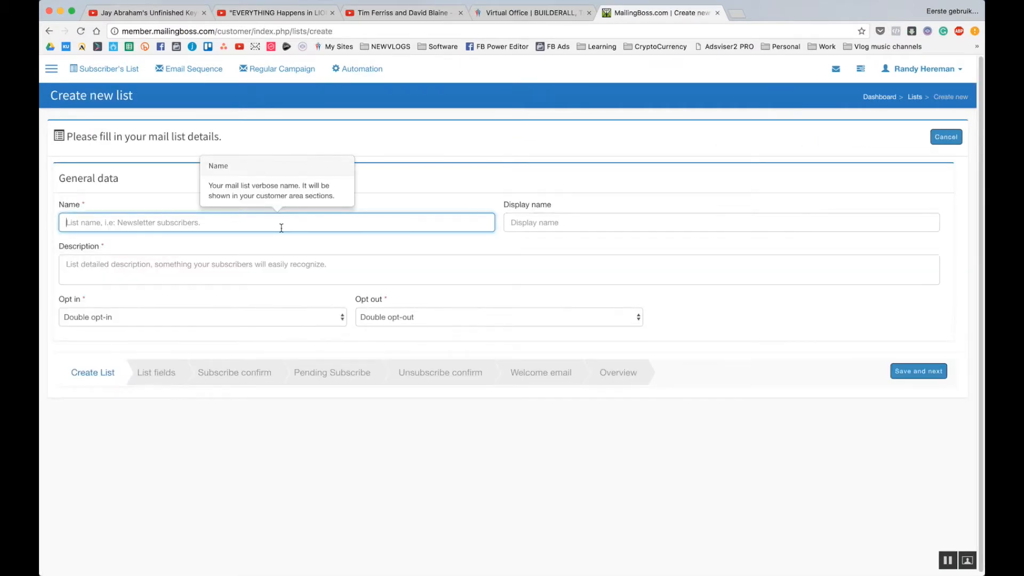
pyautogui.write('Email')
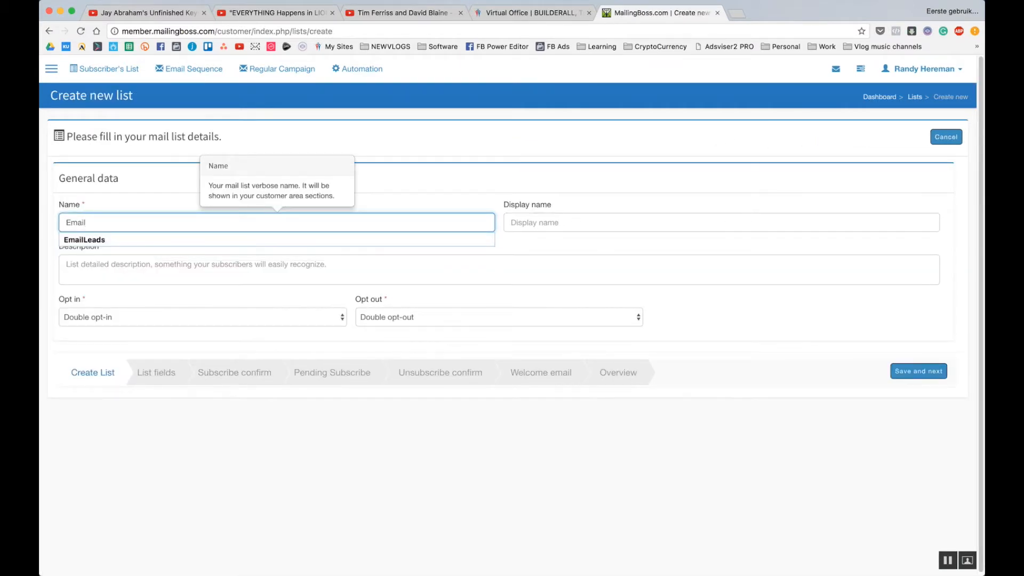
pyautogui.write('Leads')
pyautogui.press('Tab')
pyautogui.write('Em')
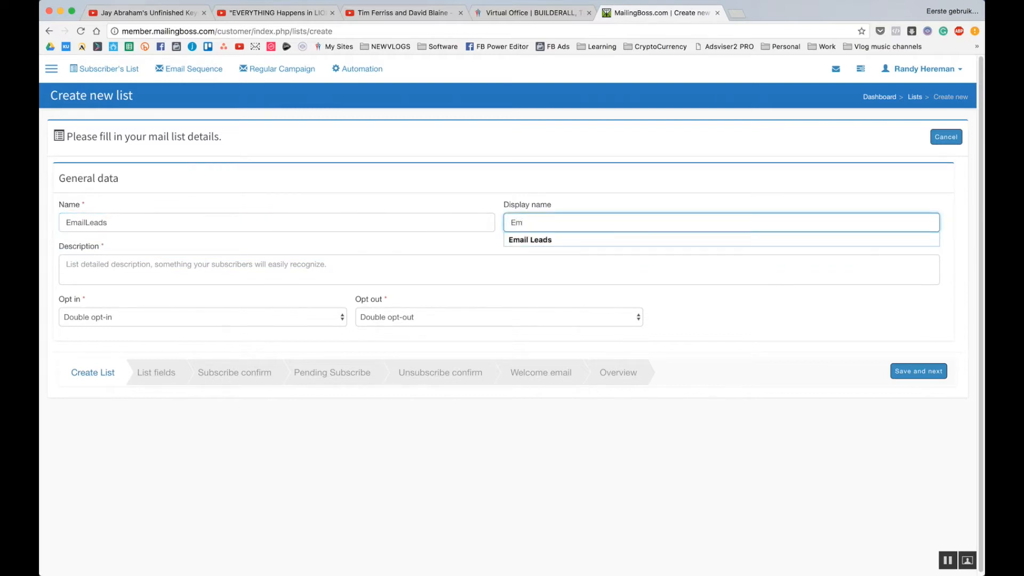
pyautogui.write('ai')
pyautogui.press('Down')
pyautogui.press('Tab')
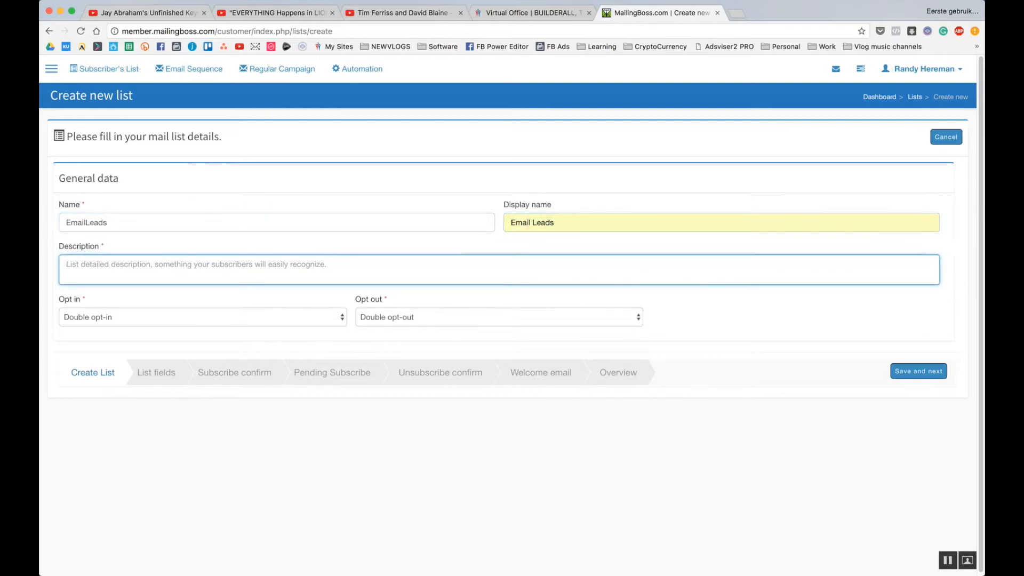
pyautogui.write('email leads description')
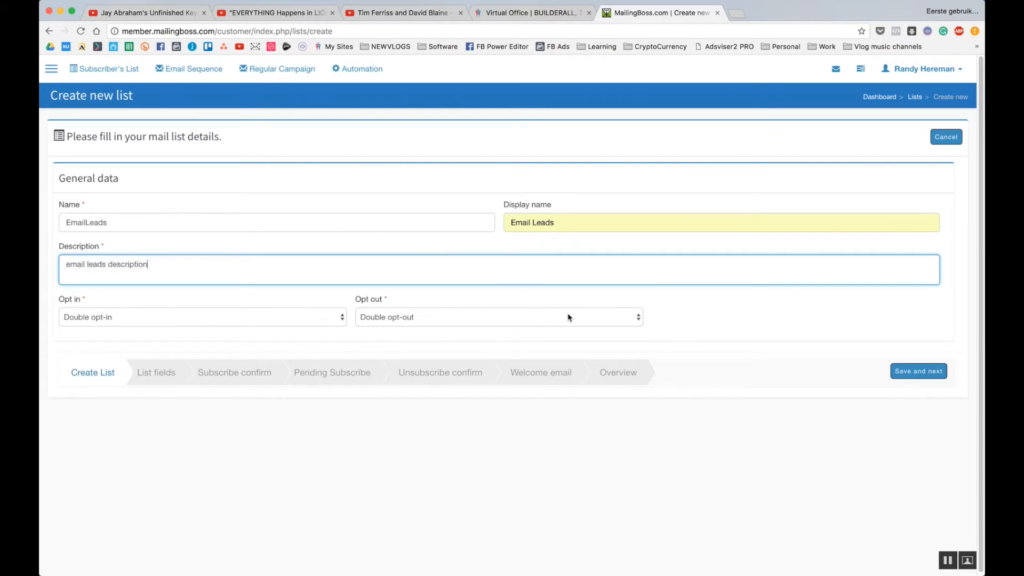
pyautogui.click(393, 322)
pyautogui.click(397, 330)
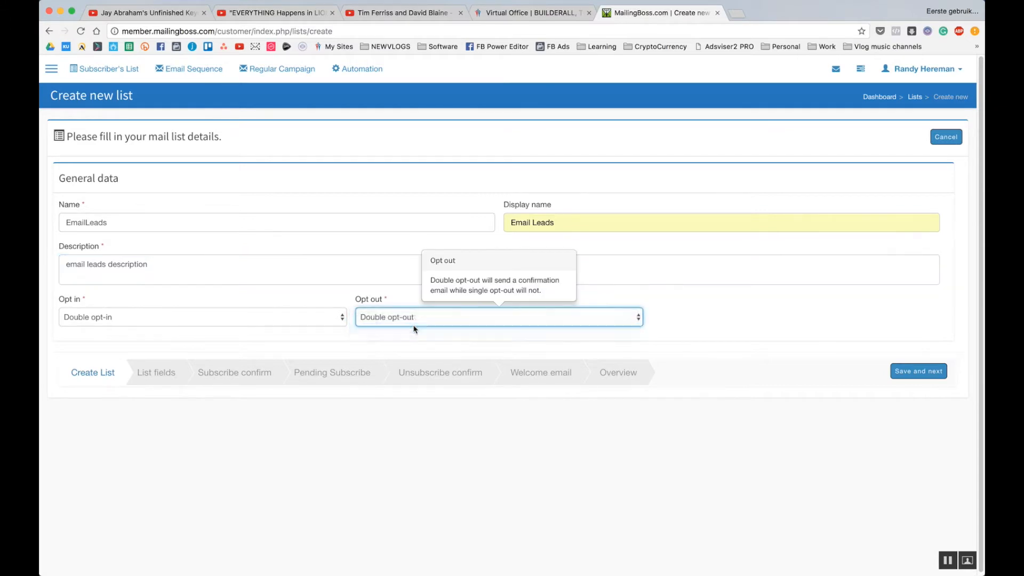
pyautogui.click(914, 372)
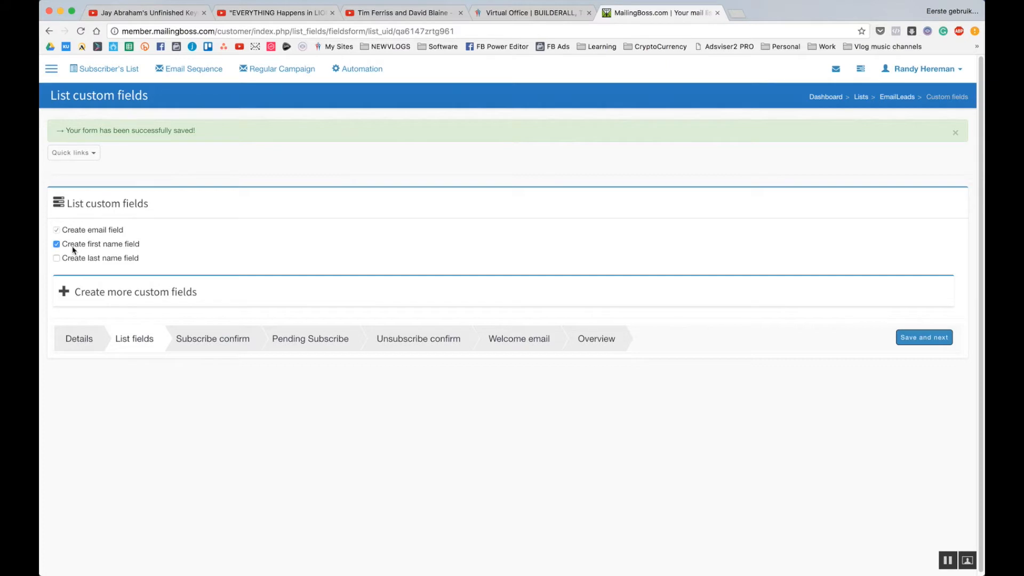
# Save the EmailLeads fields, subscribe confirmation email and pending subscribe page unchanged.
pyautogui.click(916, 341)
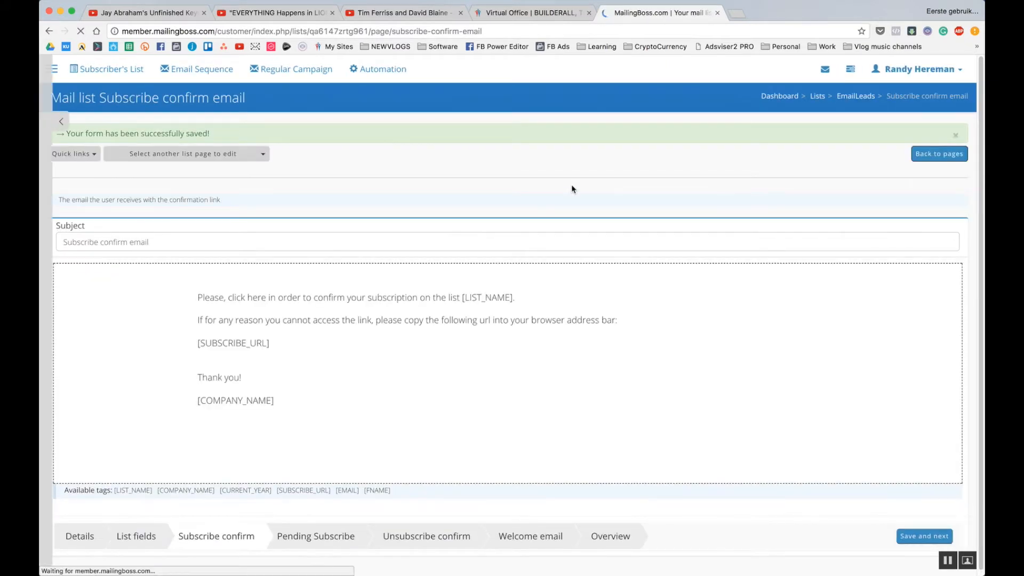
pyautogui.click(934, 537)
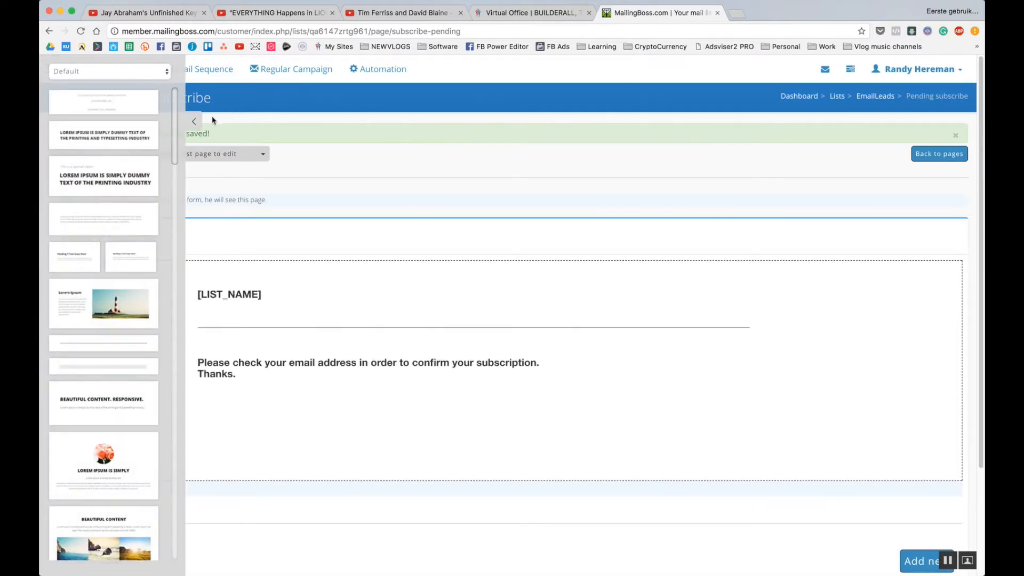
pyautogui.click(194, 122)
pyautogui.scroll(-5, 875, 410)
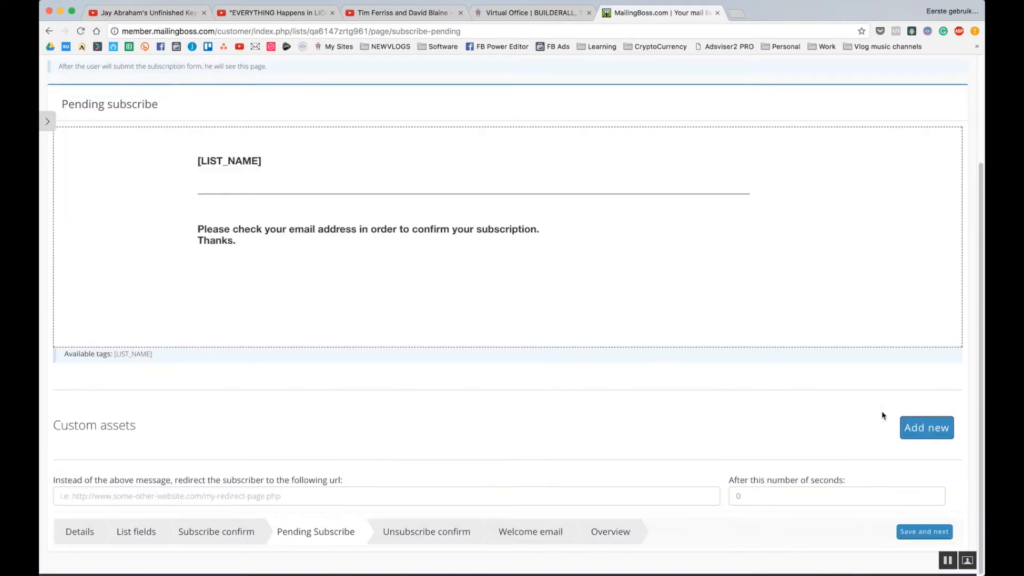
pyautogui.click(931, 532)
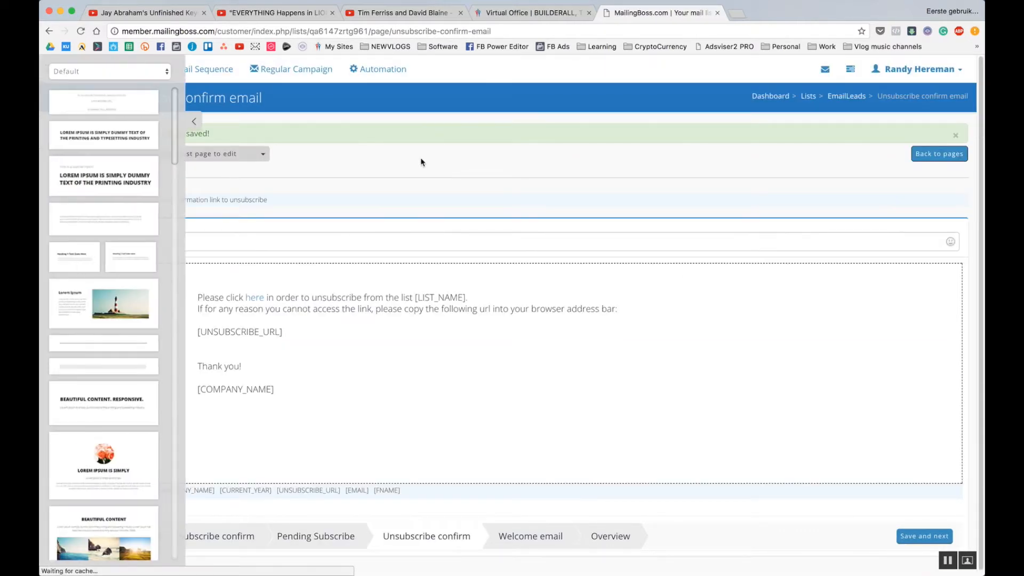
# Save the unsubscribe confirmation and welcome emails to reach the EmailLeads overview.
pyautogui.click(196, 121)
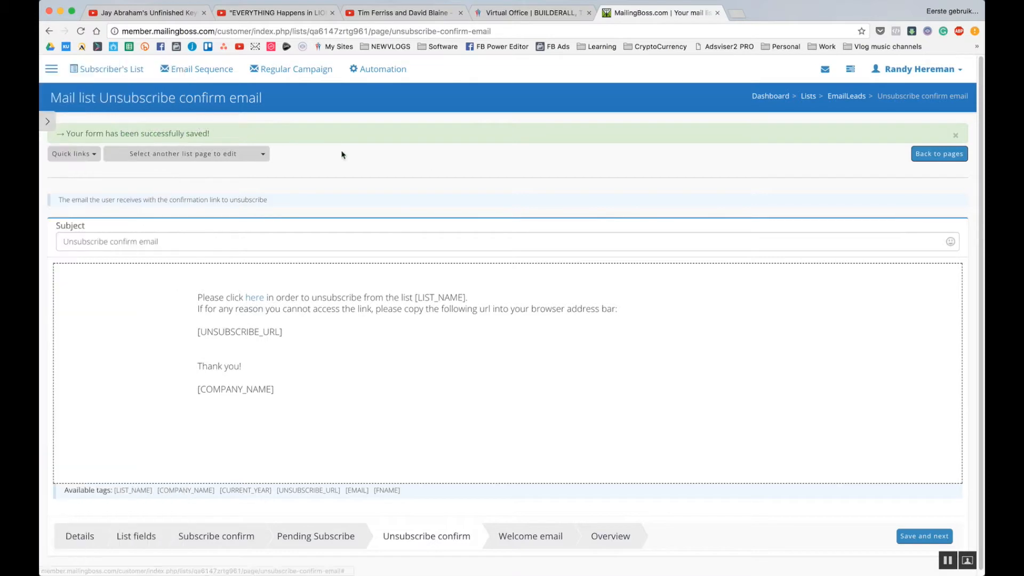
pyautogui.click(939, 532)
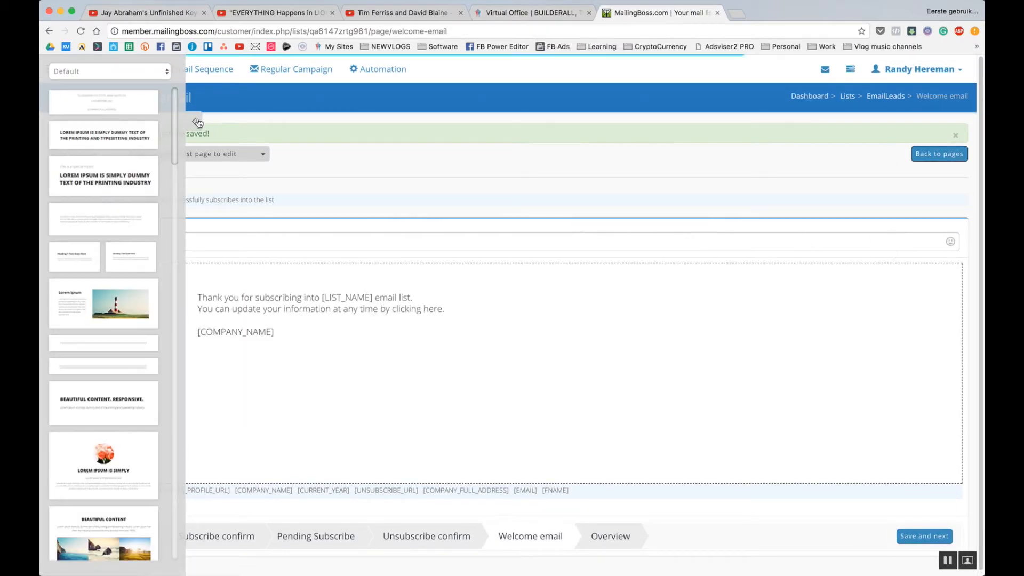
pyautogui.click(194, 121)
pyautogui.click(924, 527)
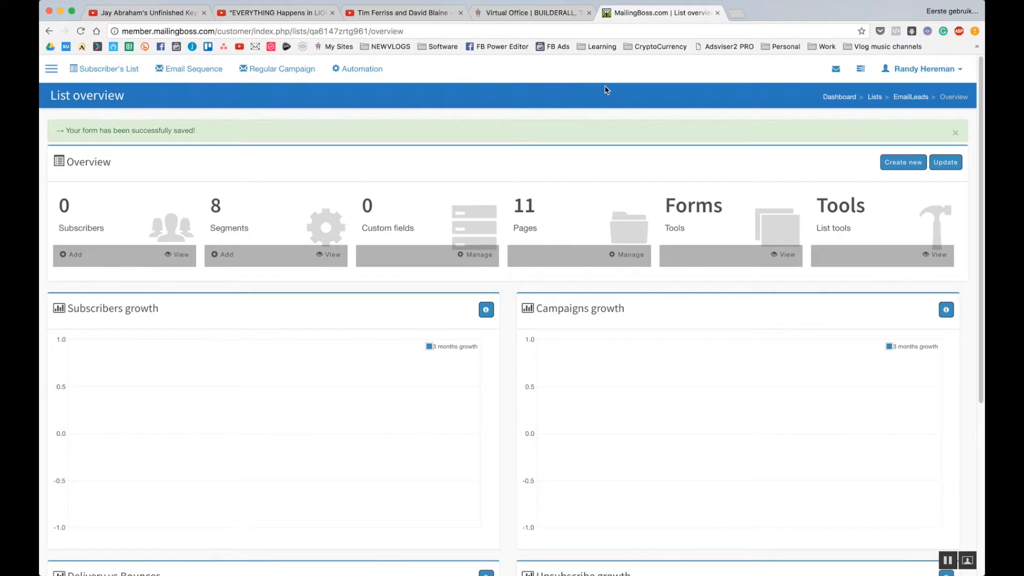
pyautogui.scroll(-1, 629, 92)
pyautogui.scroll(1, 635, 93)
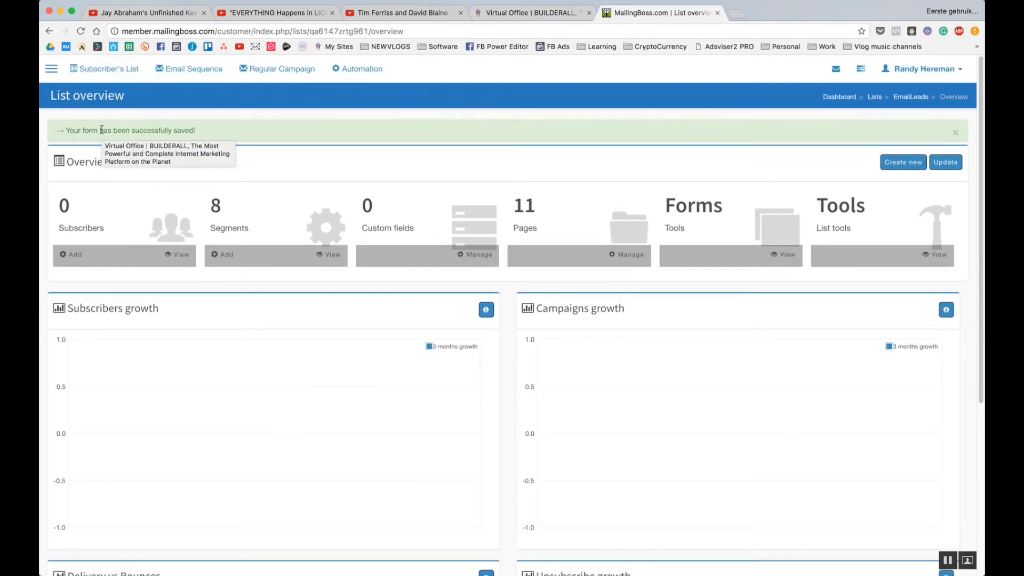
# Start a new Drag n Drop Site Builder website from the first Blank Page template.
pyautogui.click(520, 12)
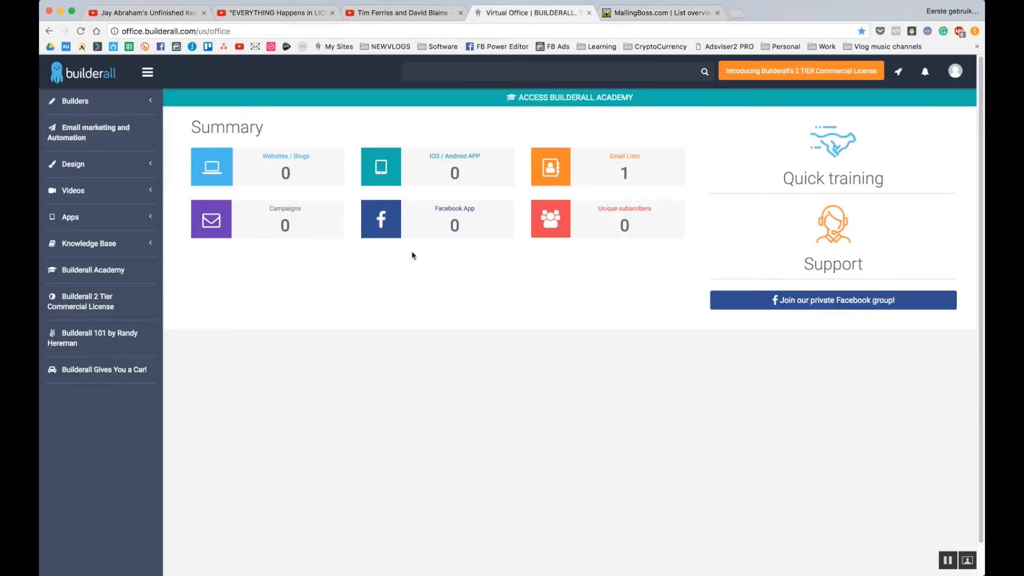
pyautogui.click(75, 100)
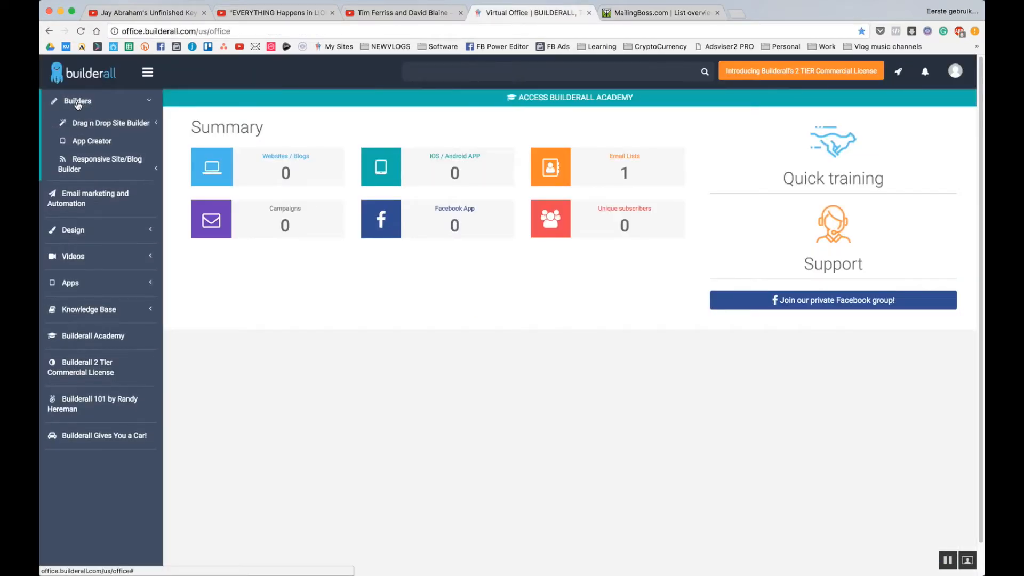
pyautogui.click(116, 123)
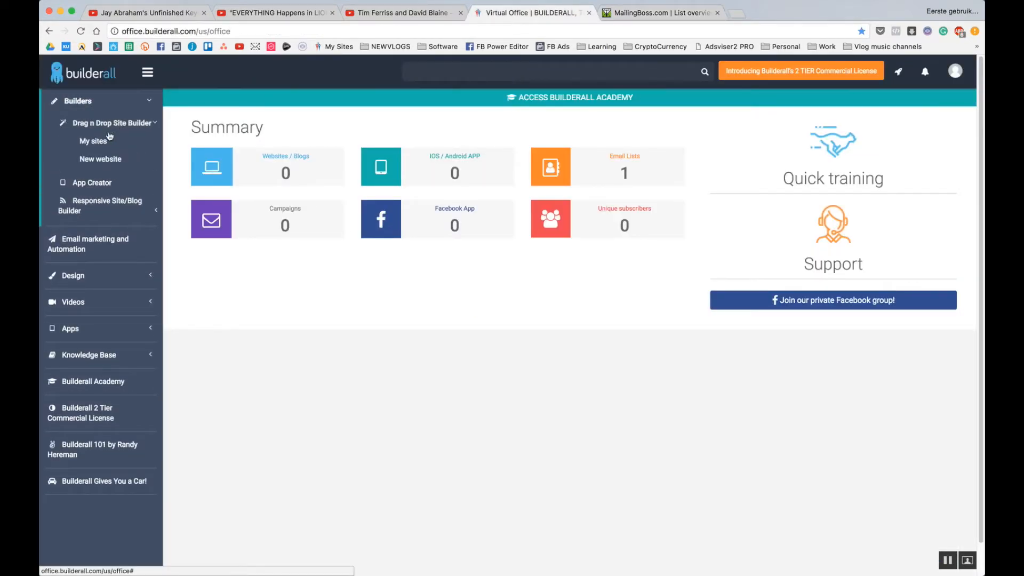
pyautogui.click(104, 161)
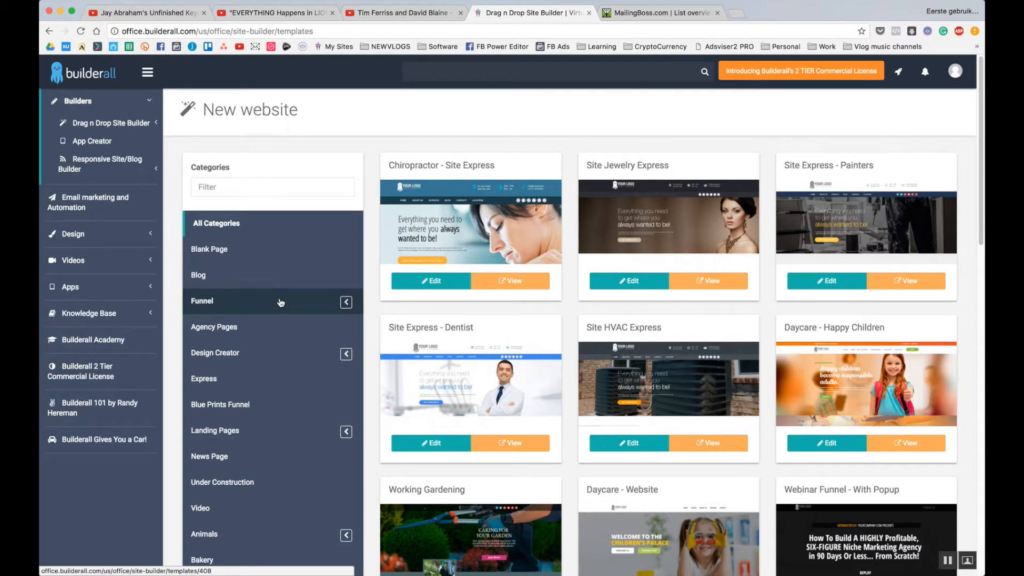
pyautogui.click(223, 251)
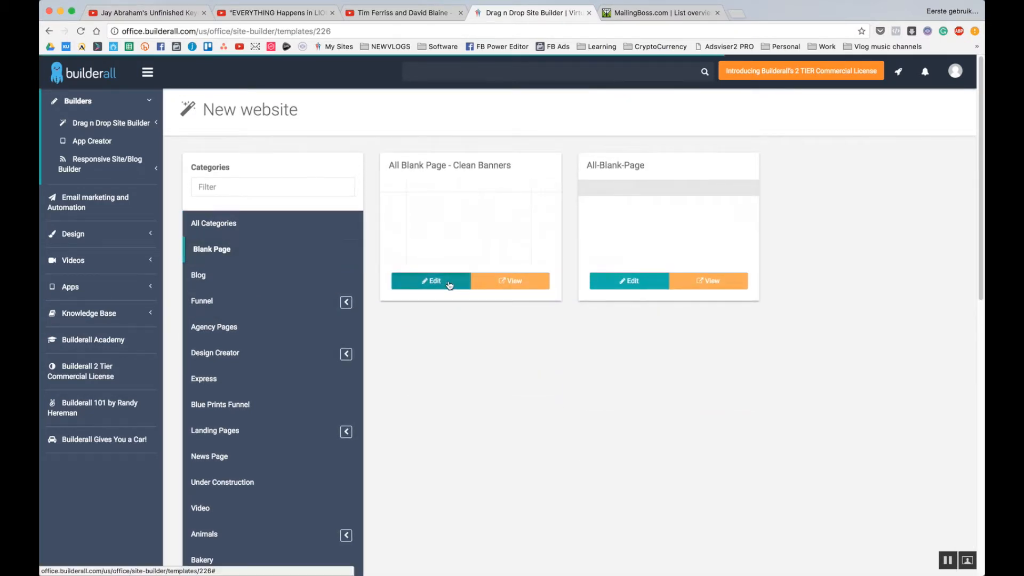
pyautogui.click(450, 283)
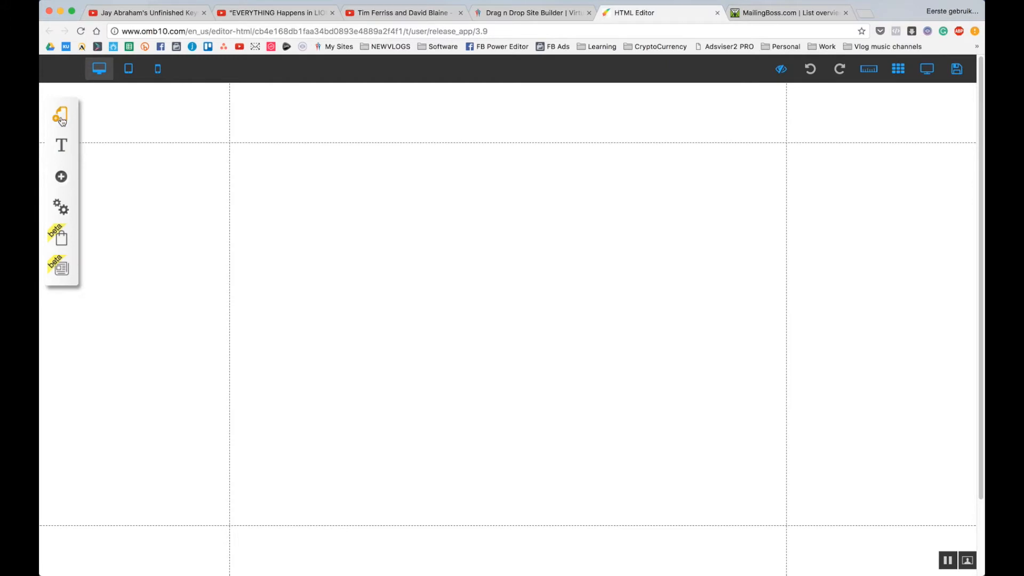
# Add a Title XL heading reading 'Landing / optin page' and move it to the top centre.
pyautogui.click(61, 180)
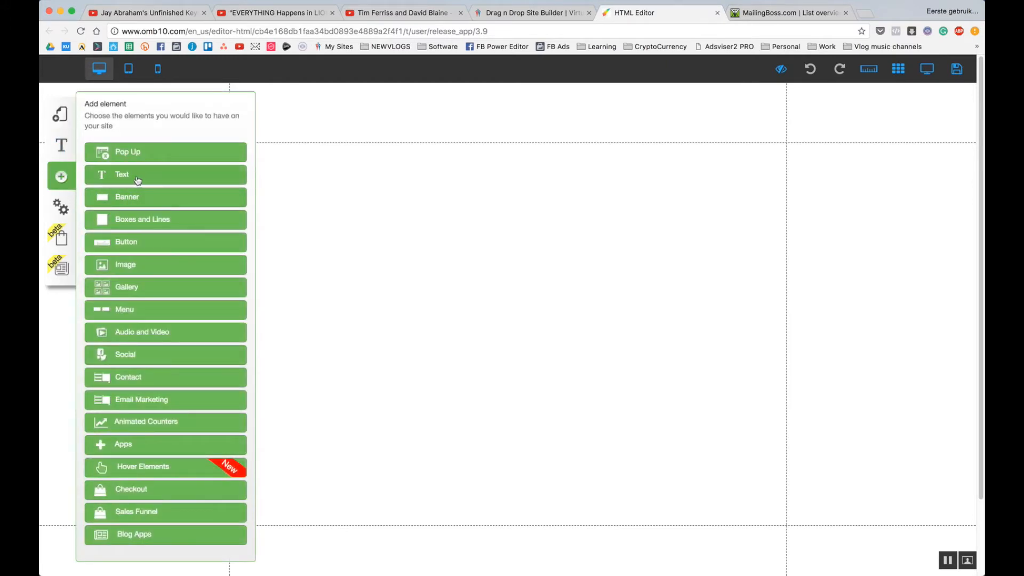
pyautogui.click(130, 177)
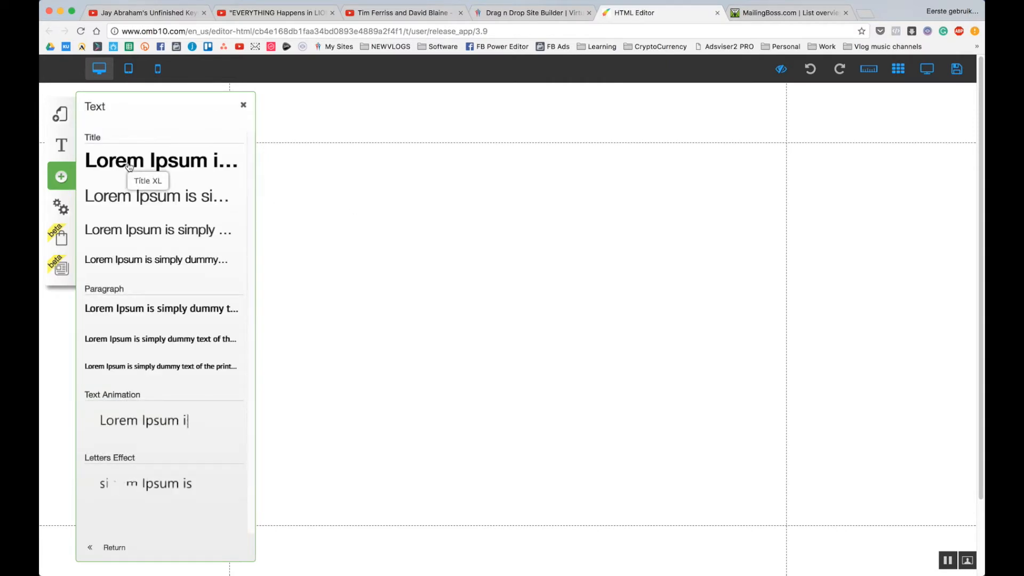
pyautogui.click(139, 166)
pyautogui.doubleClick(473, 287)
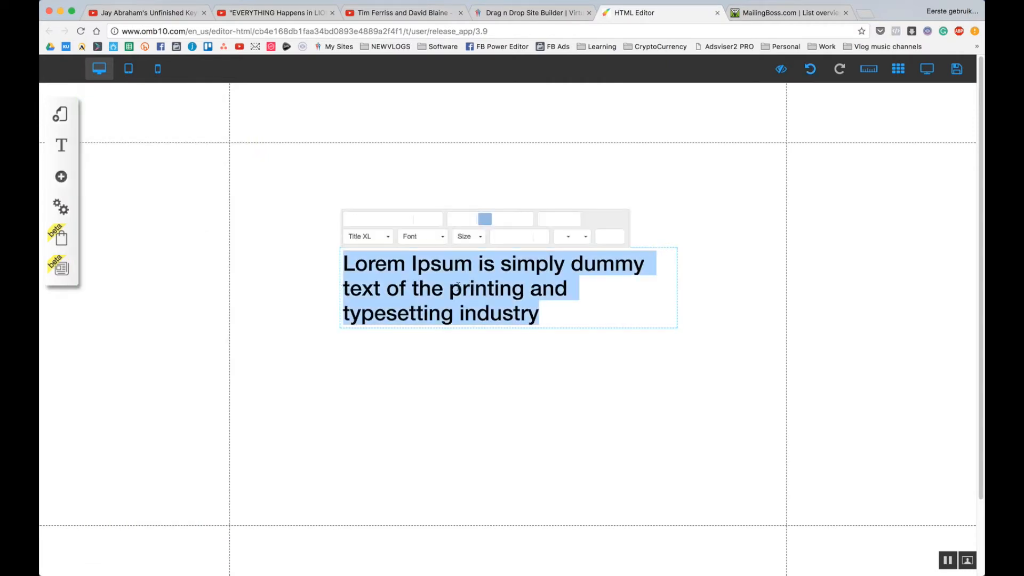
pyautogui.write('Lad')
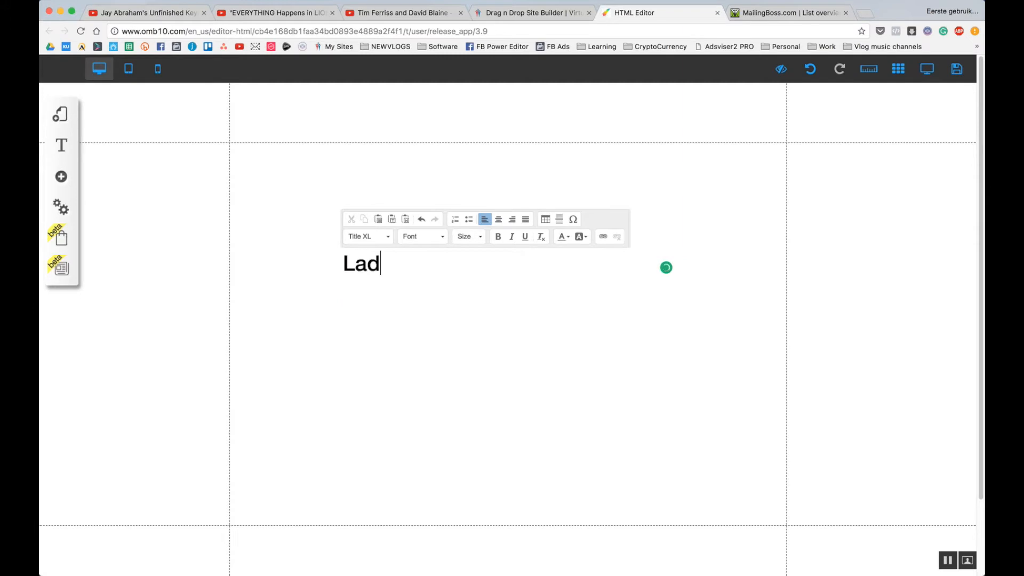
pyautogui.press('BackSpace')
pyautogui.write('nding / optin page')
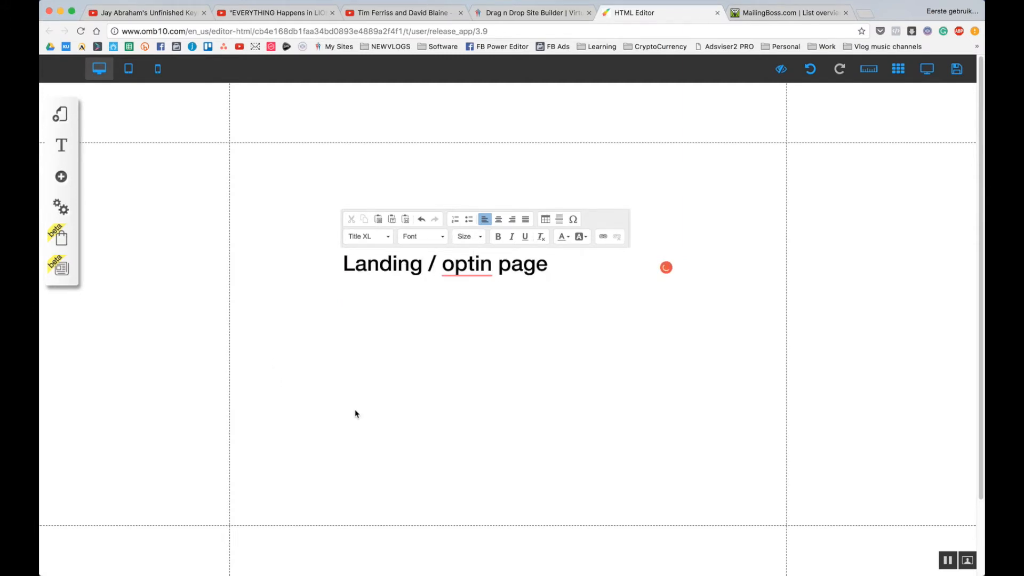
pyautogui.click(370, 364)
pyautogui.moveTo(433, 249); pyautogui.dragTo(478, 208)
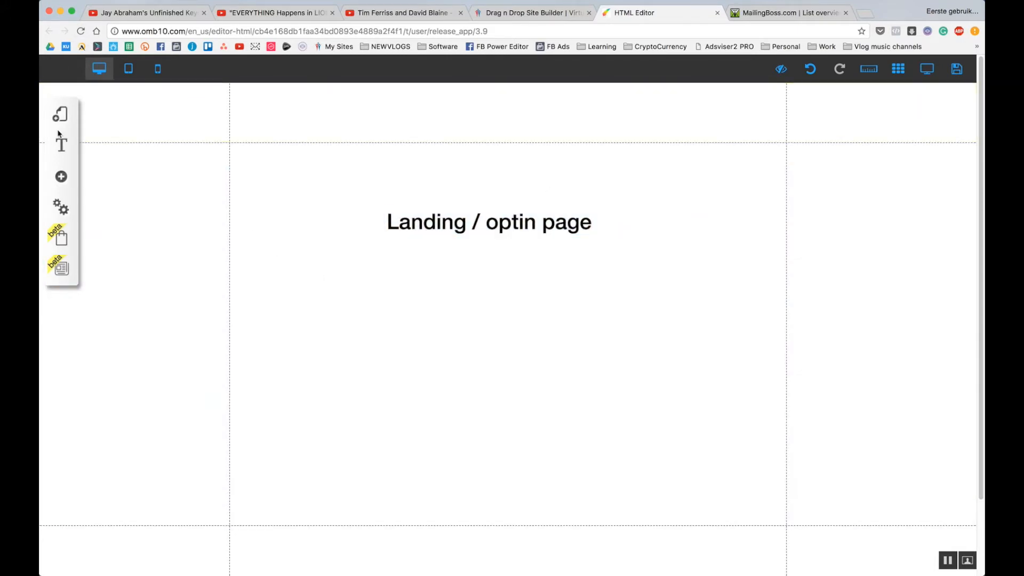
pyautogui.click(62, 177)
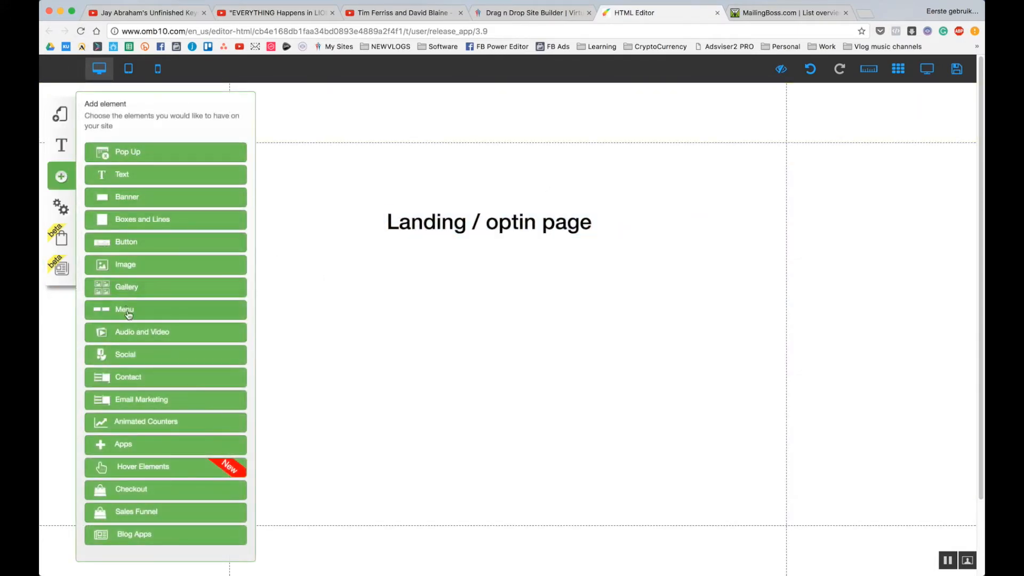
# Insert the inline signup form, connected to MailingBoss's EmailLeads list.
pyautogui.click(145, 406)
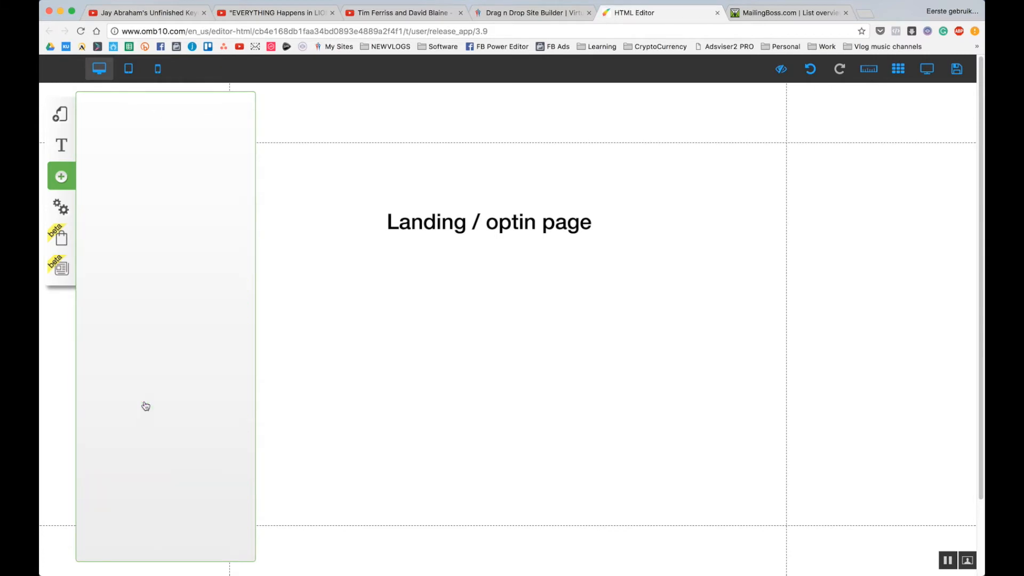
pyautogui.scroll(-5, 146, 404)
pyautogui.scroll(-5, 150, 403)
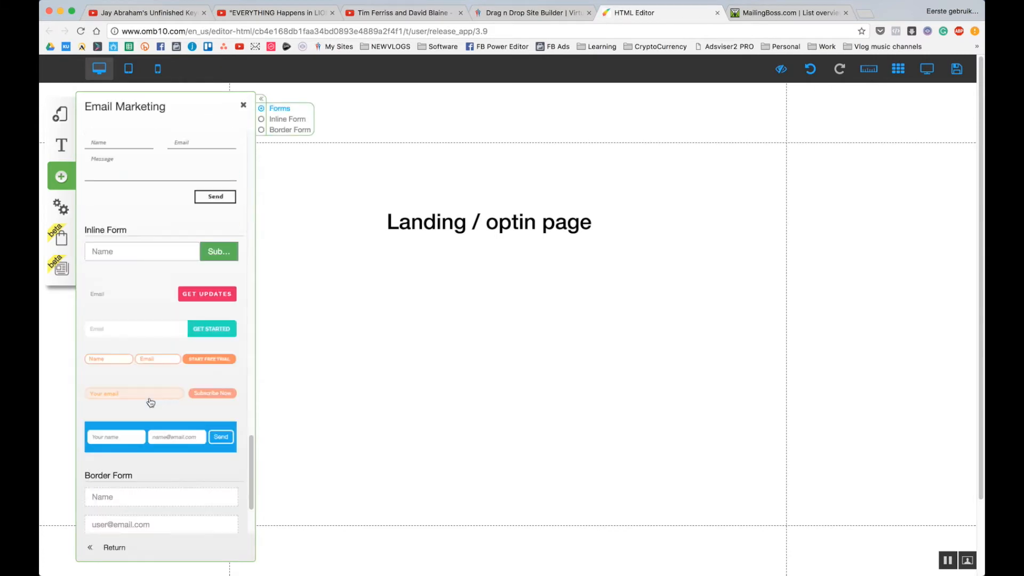
pyautogui.scroll(-2, 167, 427)
pyautogui.scroll(-6, 162, 286)
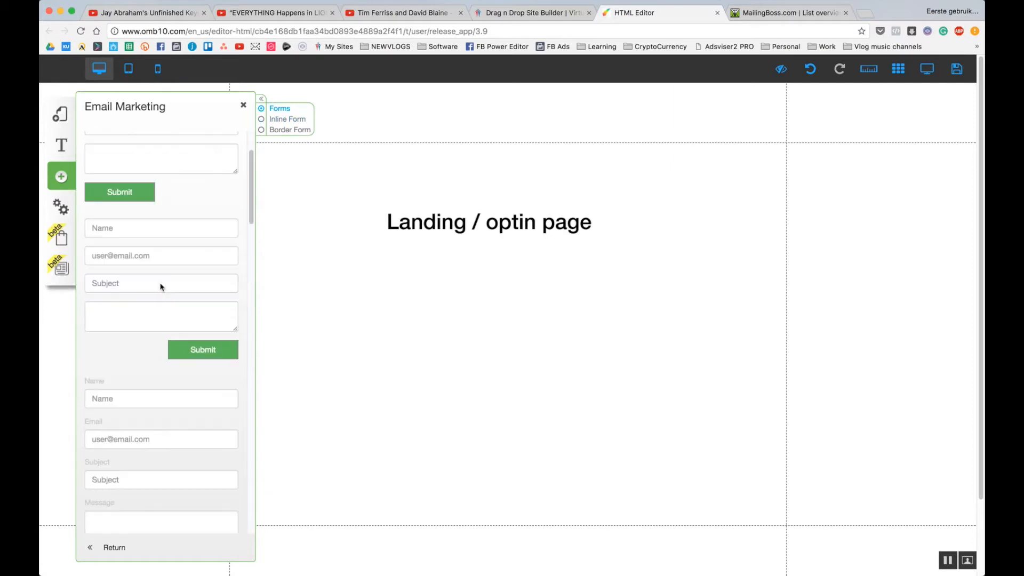
pyautogui.scroll(6, 164, 289)
pyautogui.scroll(-1, 165, 288)
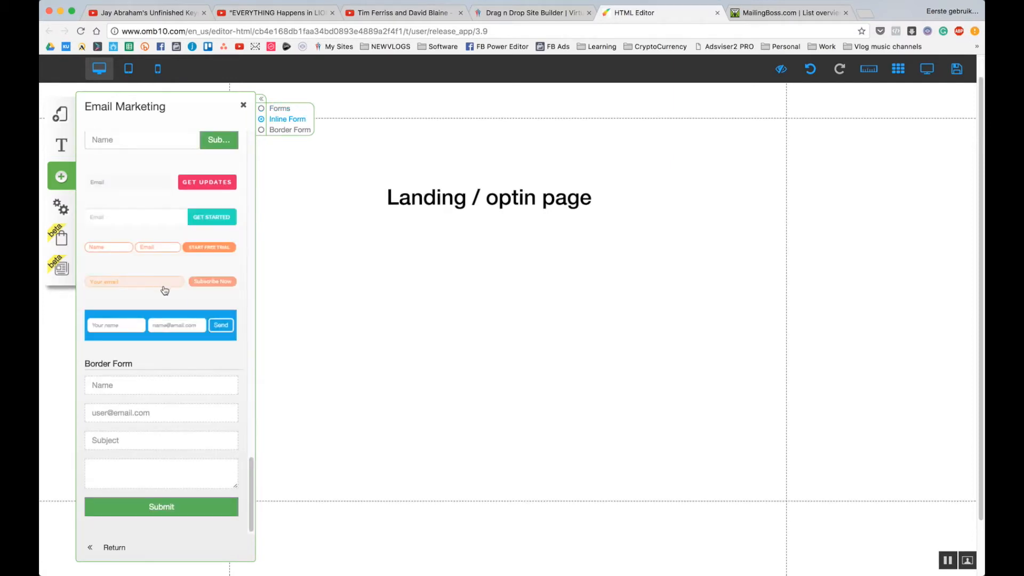
pyautogui.click(156, 187)
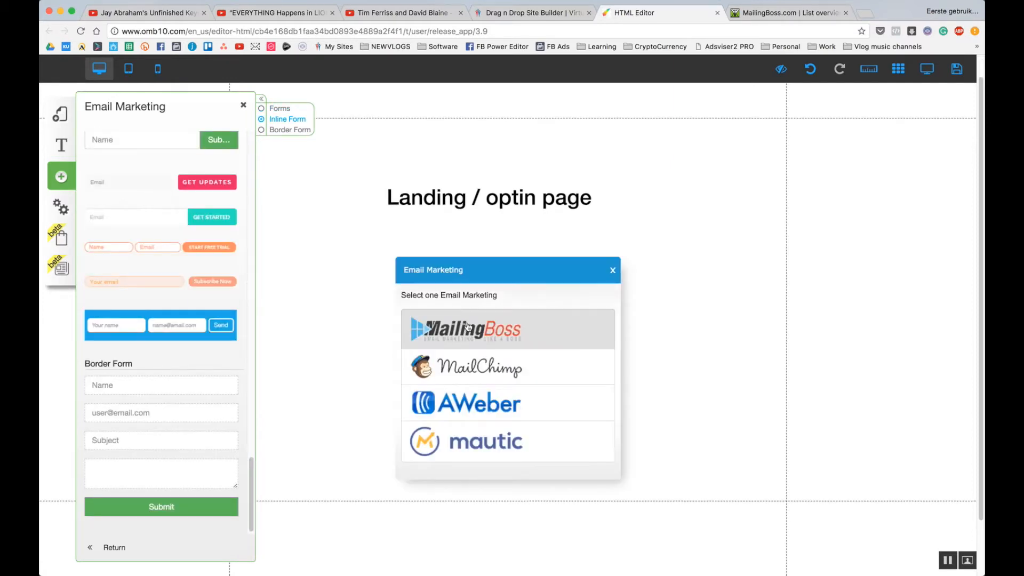
pyautogui.click(469, 326)
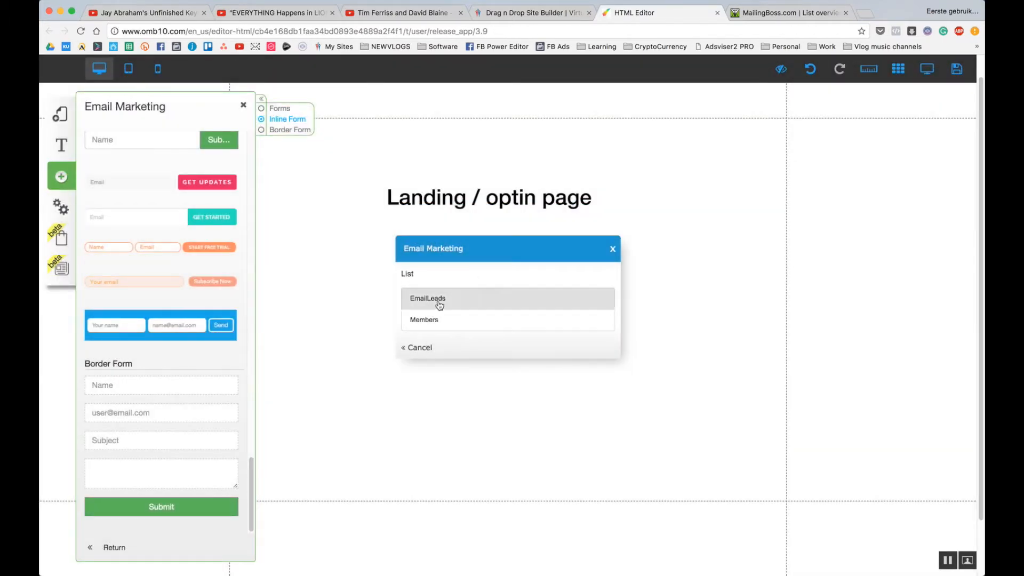
pyautogui.click(439, 301)
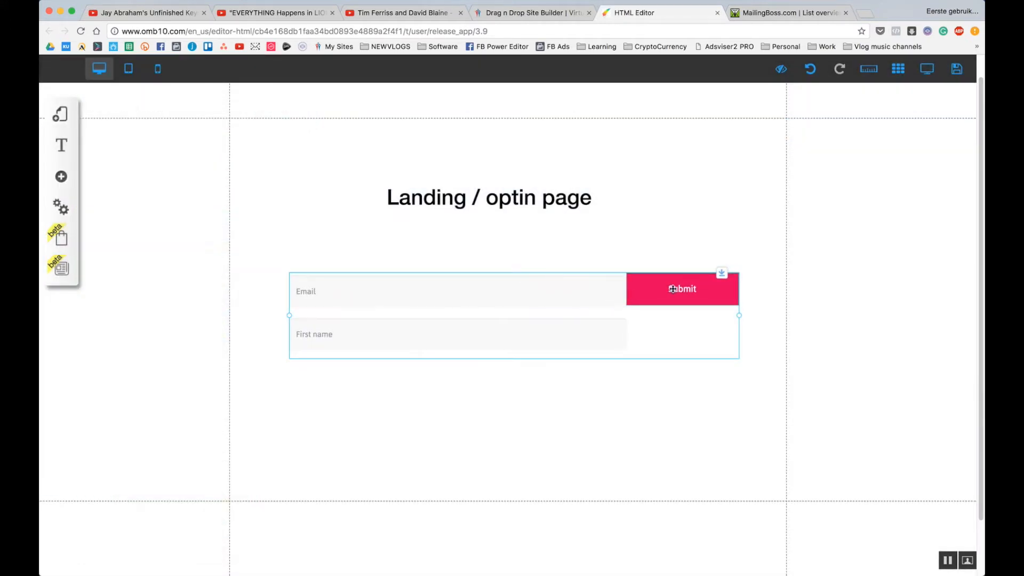
# Review the form's appearance and its Mailmkt_custom_2 style settings.
pyautogui.click(602, 290)
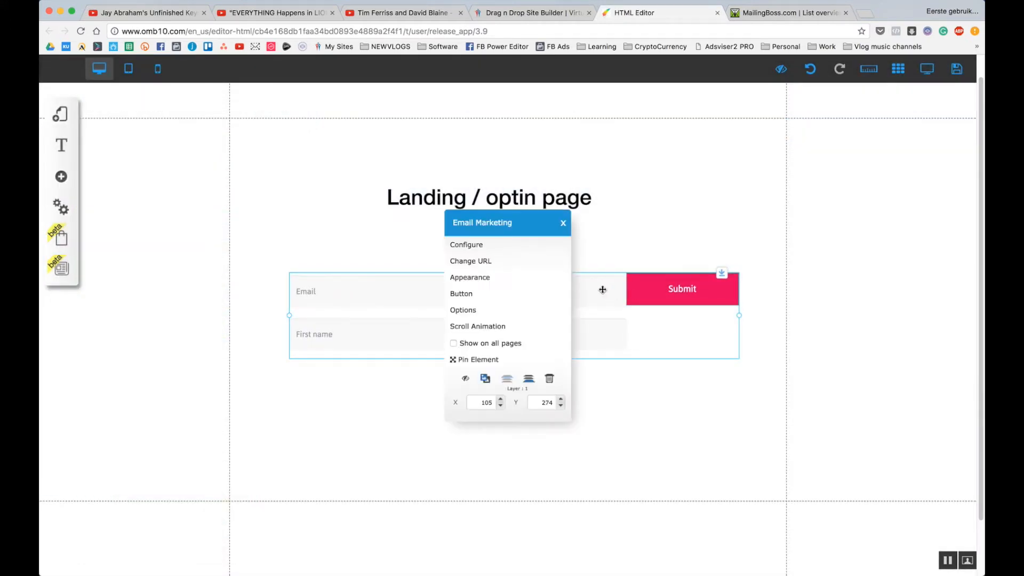
pyautogui.click(485, 277)
pyautogui.moveTo(212, 195)
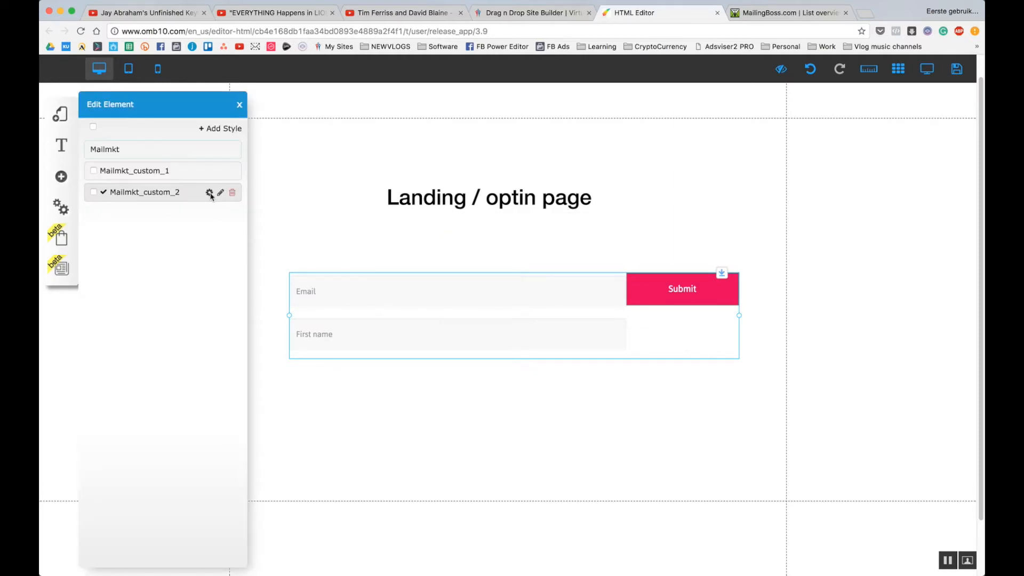
pyautogui.click(209, 193)
pyautogui.scroll(-15, 180, 372)
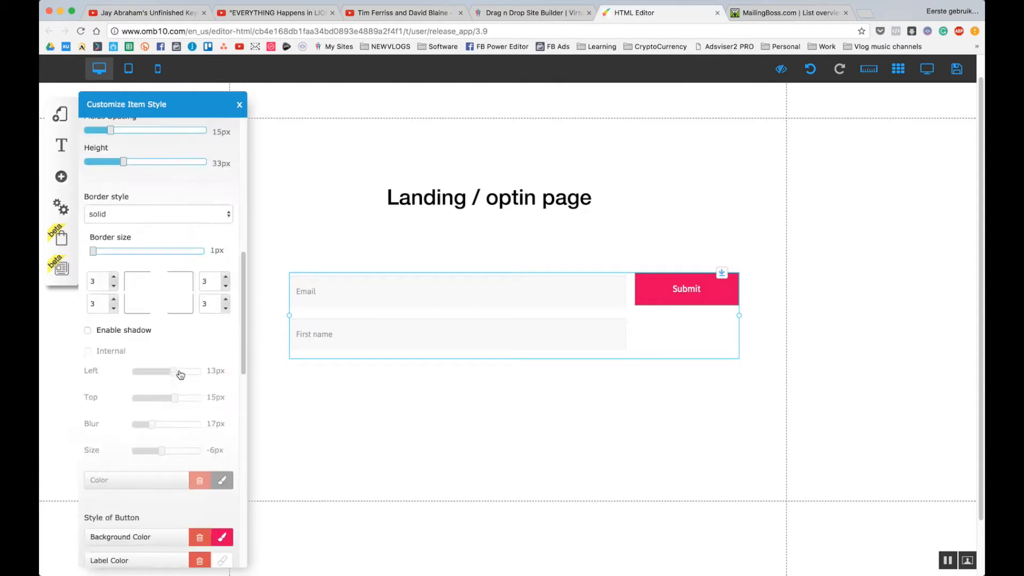
pyautogui.scroll(15, 180, 372)
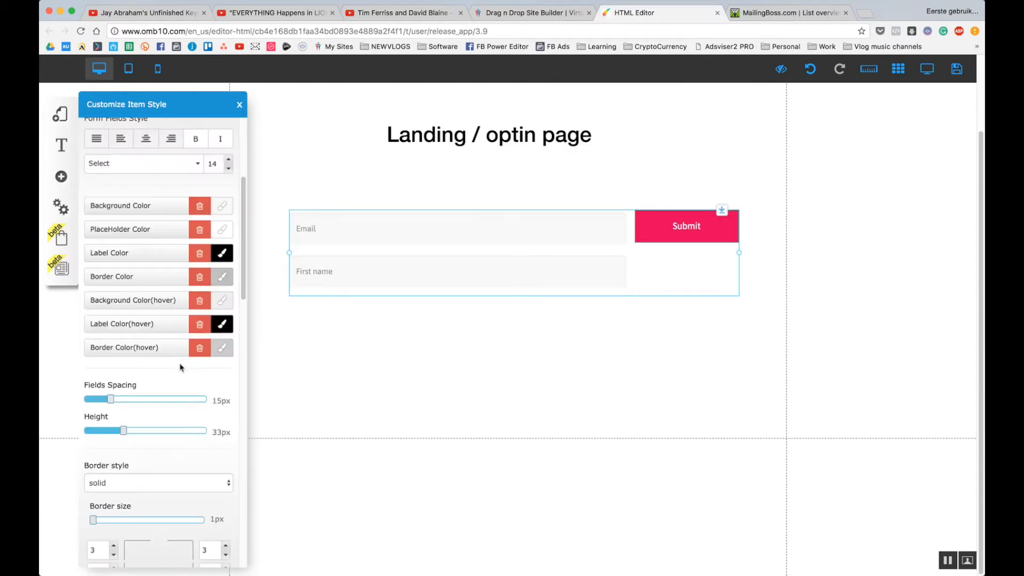
pyautogui.click(236, 102)
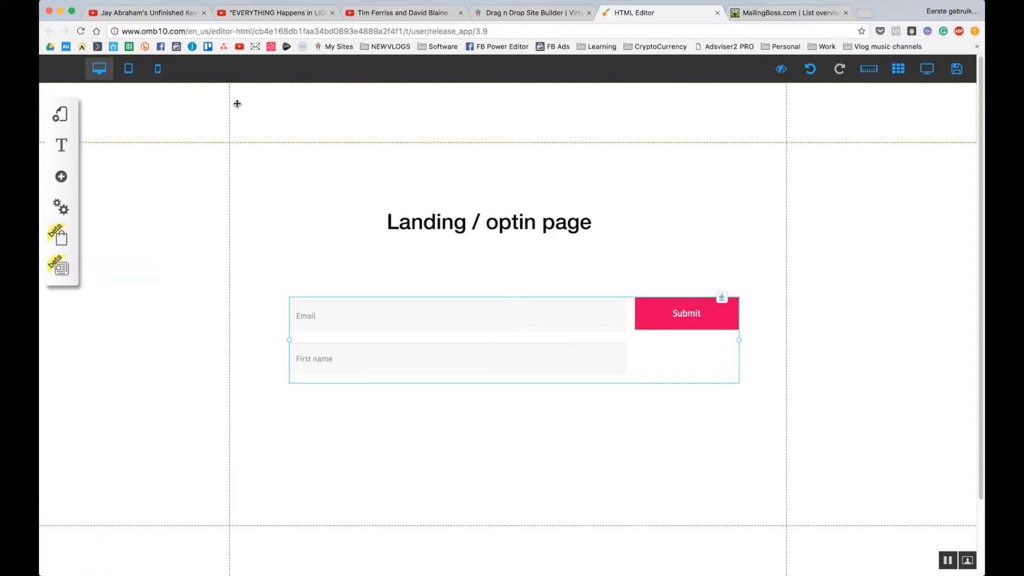
pyautogui.click(515, 452)
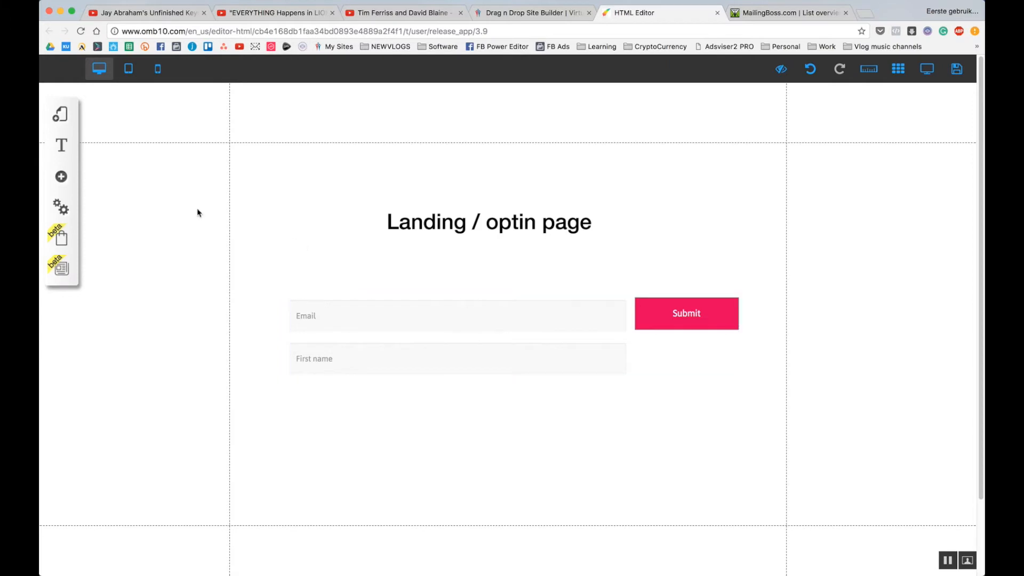
# Add a blank page named 'Thank You' to the default layout.
pyautogui.click(60, 117)
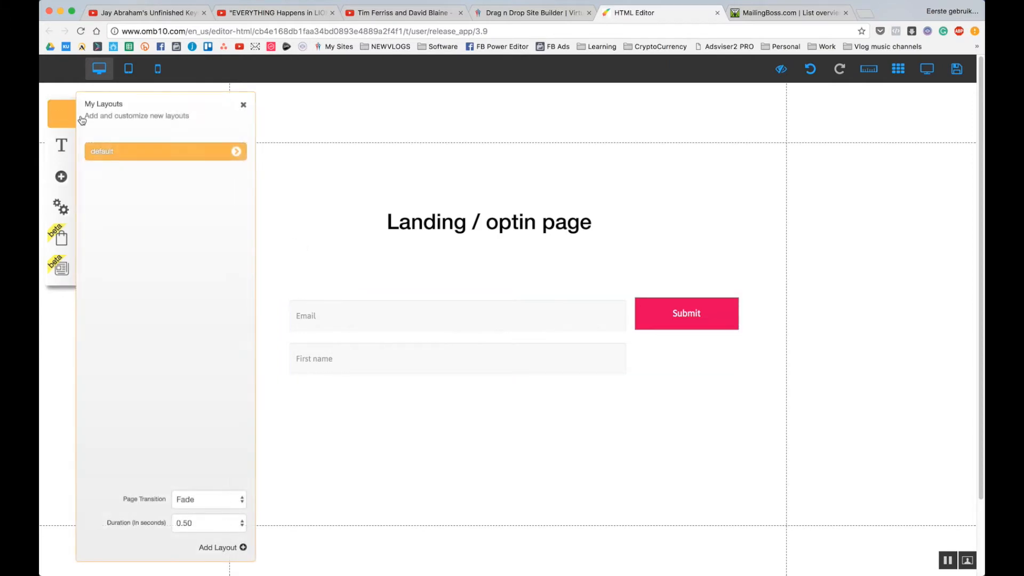
pyautogui.click(236, 151)
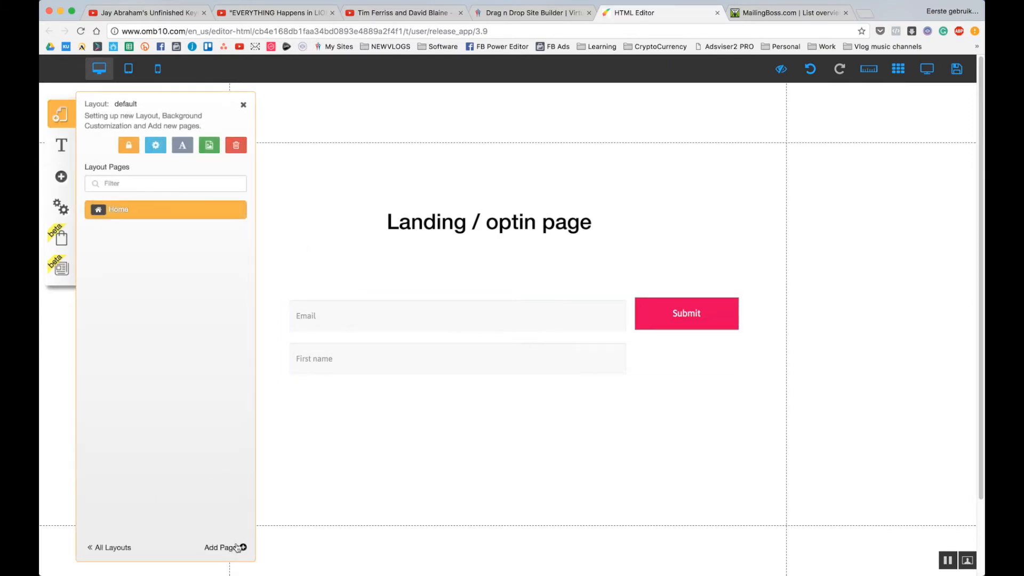
pyautogui.click(239, 549)
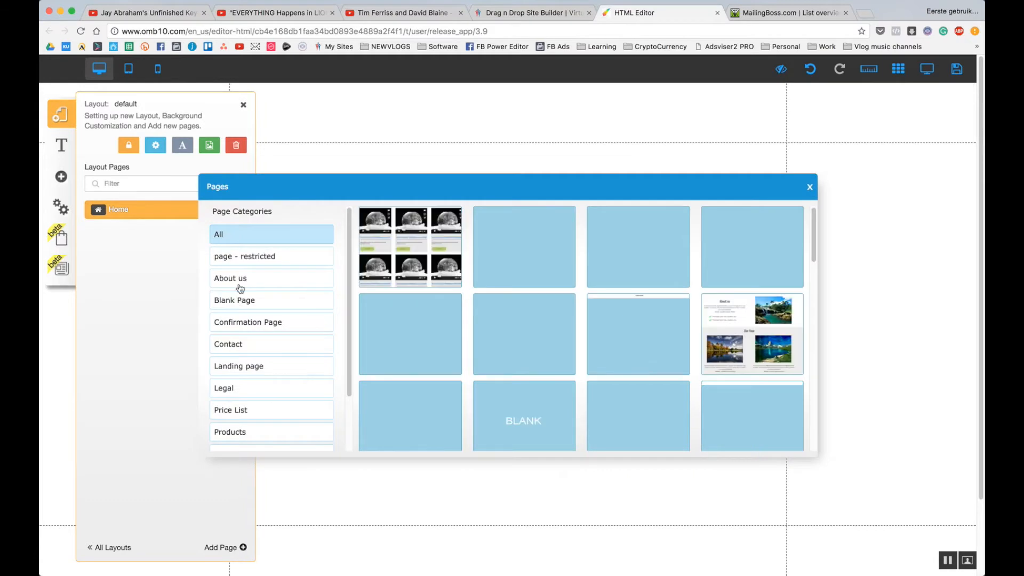
pyautogui.click(514, 407)
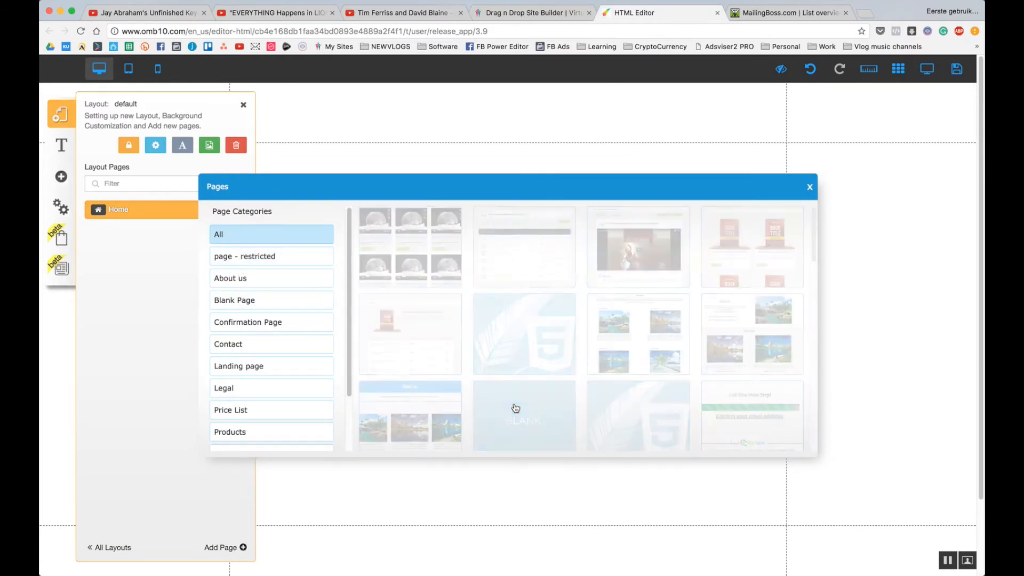
pyautogui.tripleClick(437, 415)
pyautogui.write('Thank You')
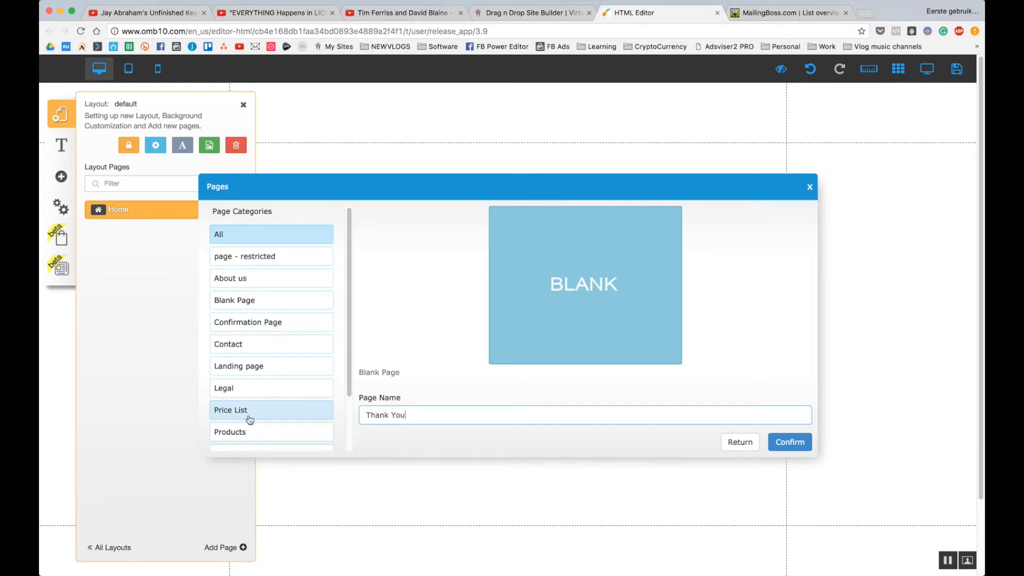
pyautogui.click(779, 443)
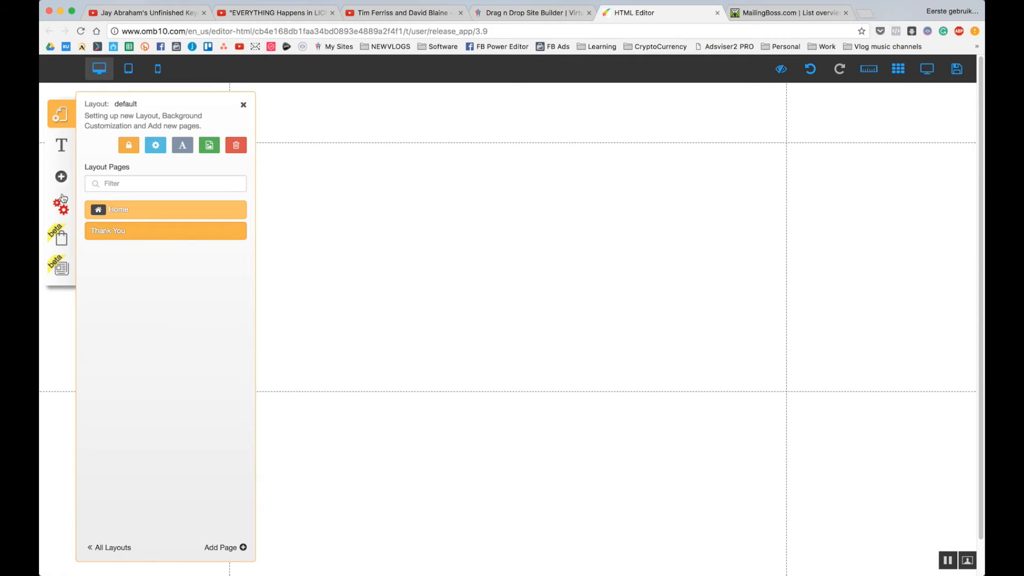
pyautogui.click(61, 177)
# Add a title reading 'Thank you for your email. Please confirm.' and nudge it slightly higher.
pyautogui.click(147, 182)
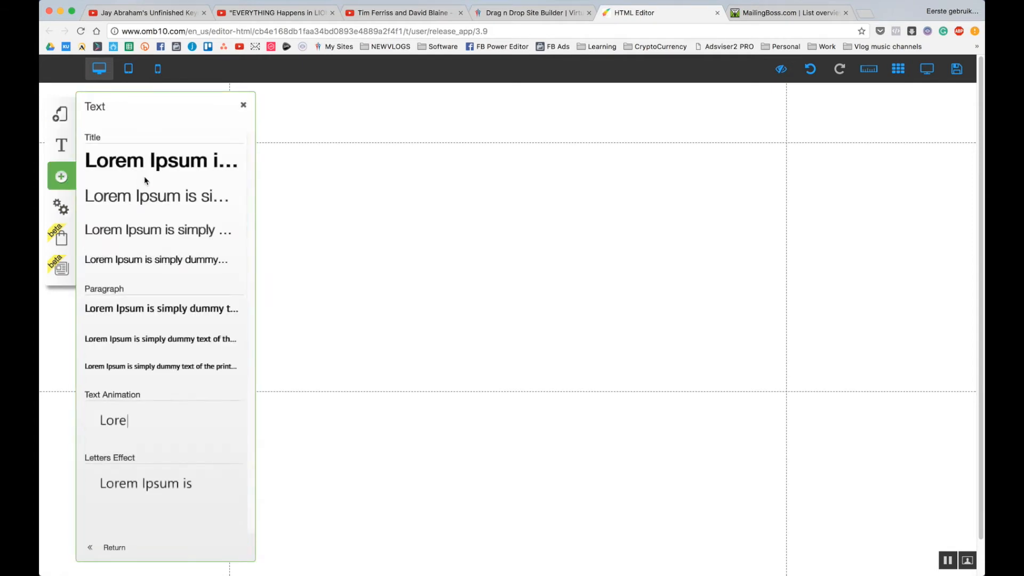
pyautogui.click(142, 199)
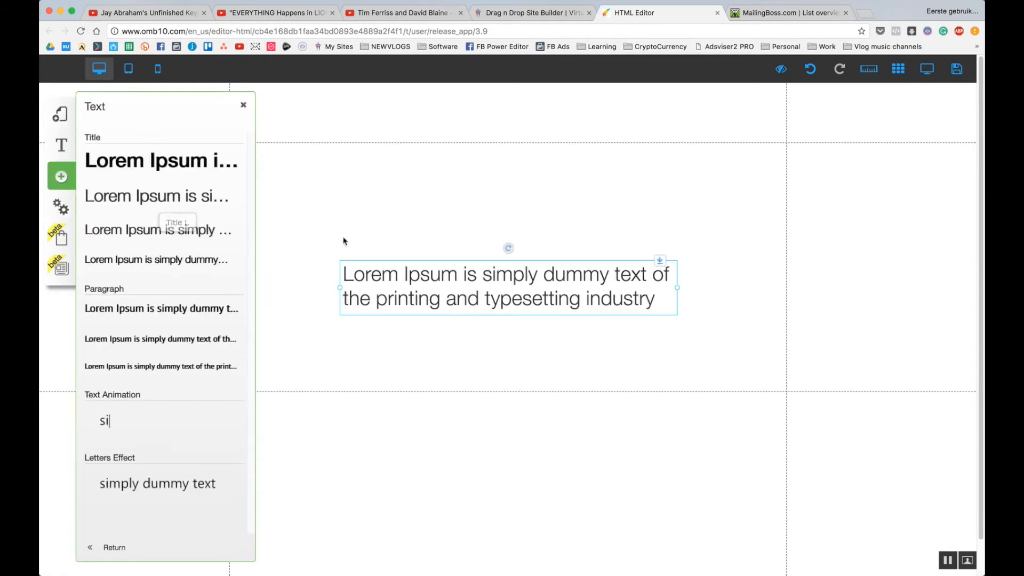
pyautogui.doubleClick(479, 276)
pyautogui.write('Thank y')
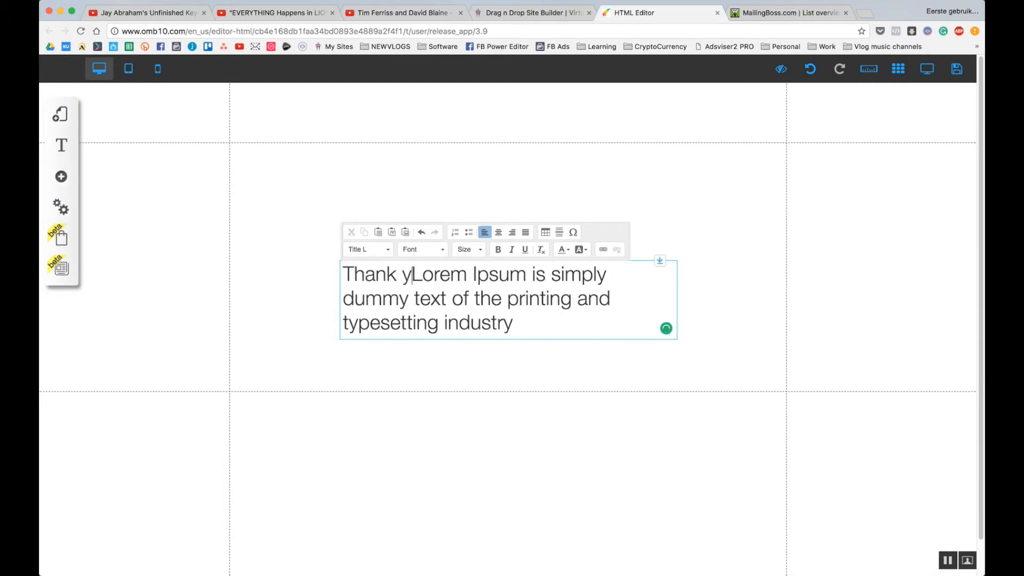
pyautogui.press('super+a')
pyautogui.write('Thank you for you')
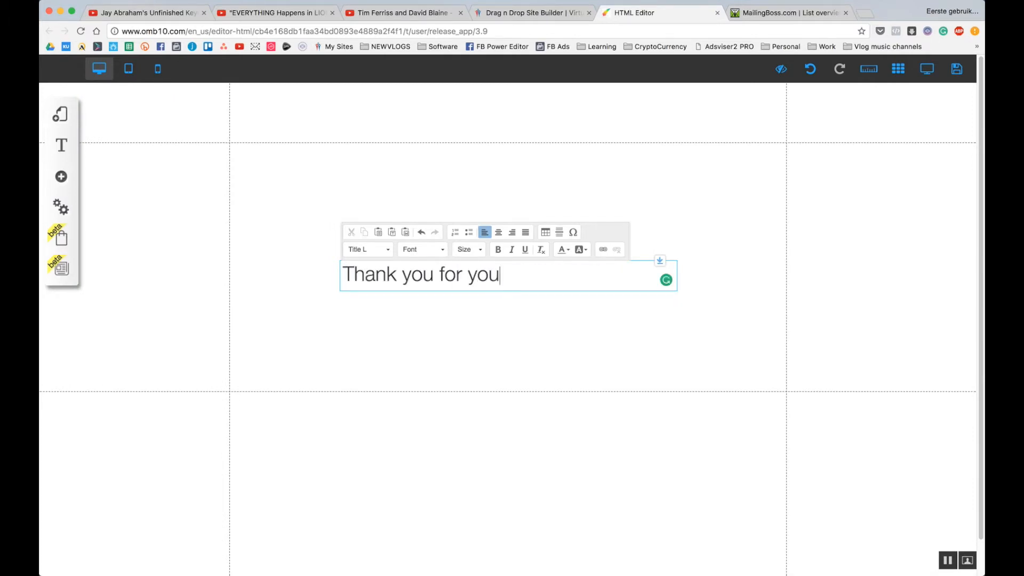
pyautogui.write('r email. Please confirm.')
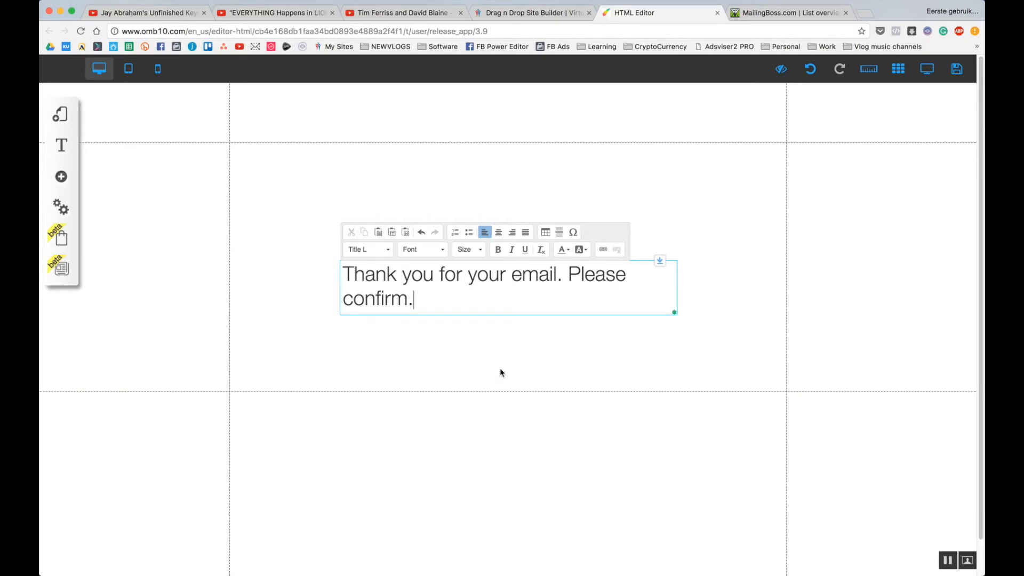
pyautogui.click(715, 283)
pyautogui.moveTo(526, 283); pyautogui.dragTo(530, 261)
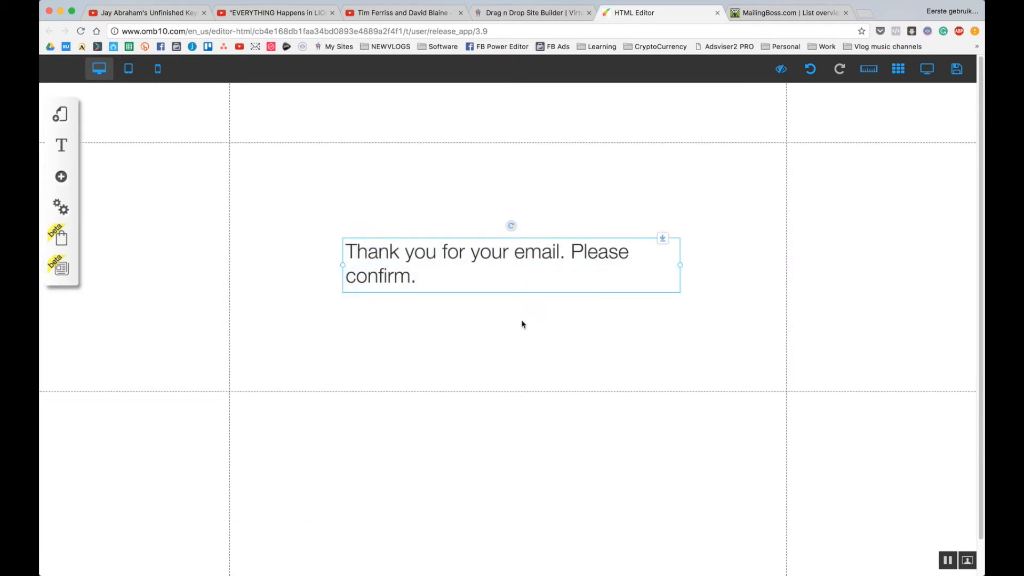
pyautogui.click(521, 326)
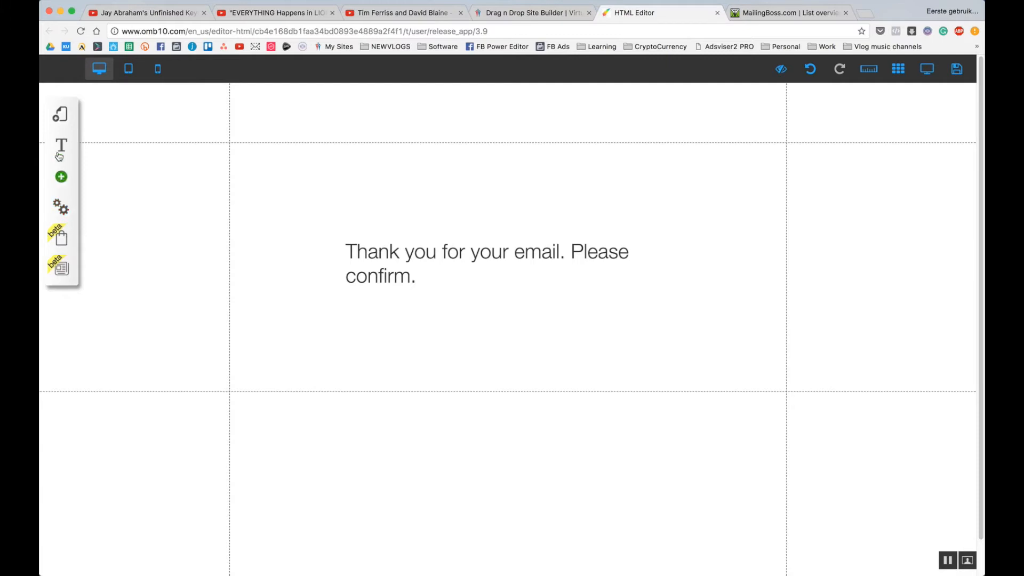
pyautogui.click(60, 114)
pyautogui.click(233, 153)
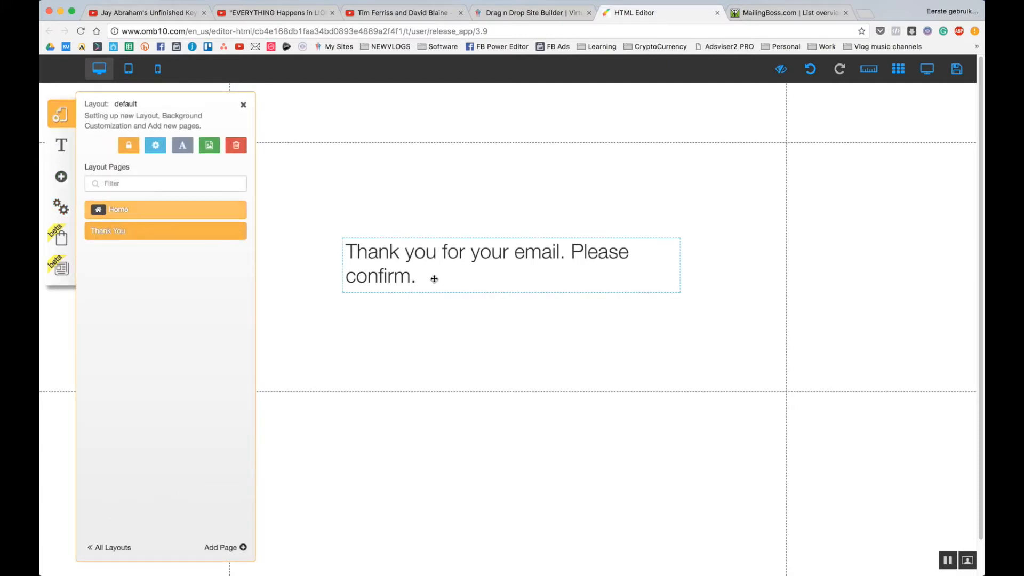
# Add a blank page named 'OTO - One Time Offer' to the default layout.
pyautogui.click(243, 549)
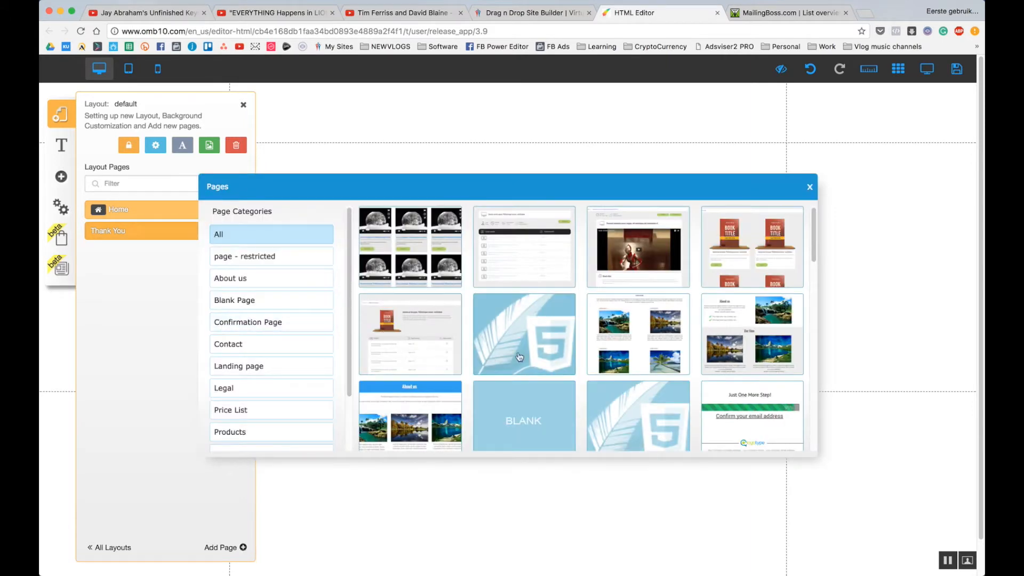
pyautogui.click(523, 421)
pyautogui.click(422, 418)
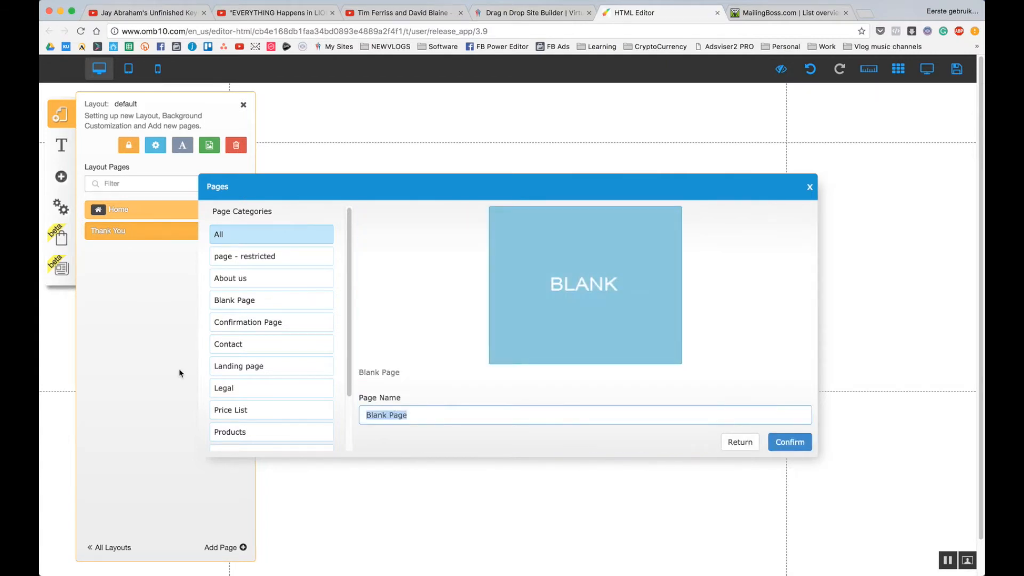
pyautogui.write('OTO - One Time Offer')
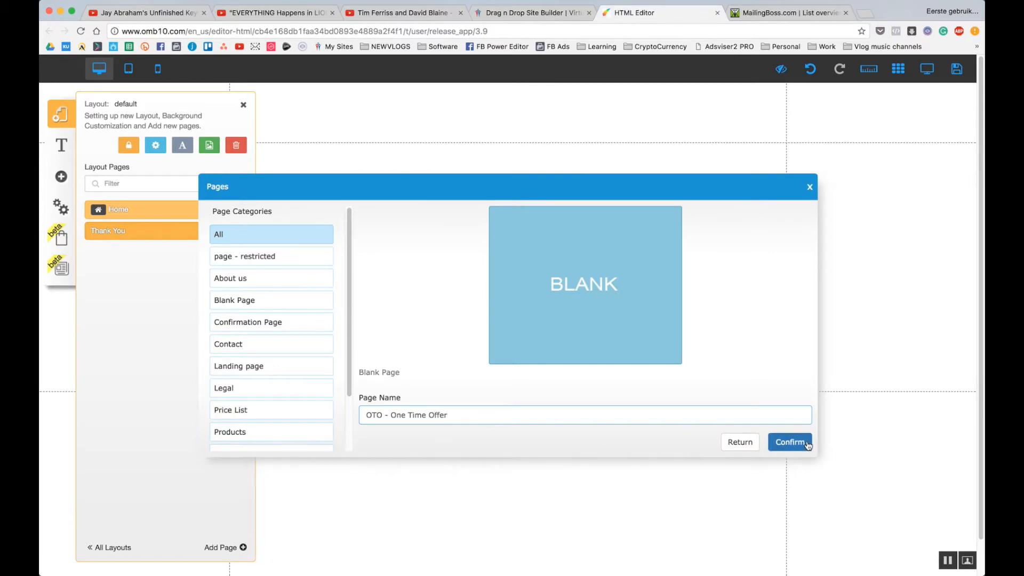
pyautogui.click(790, 443)
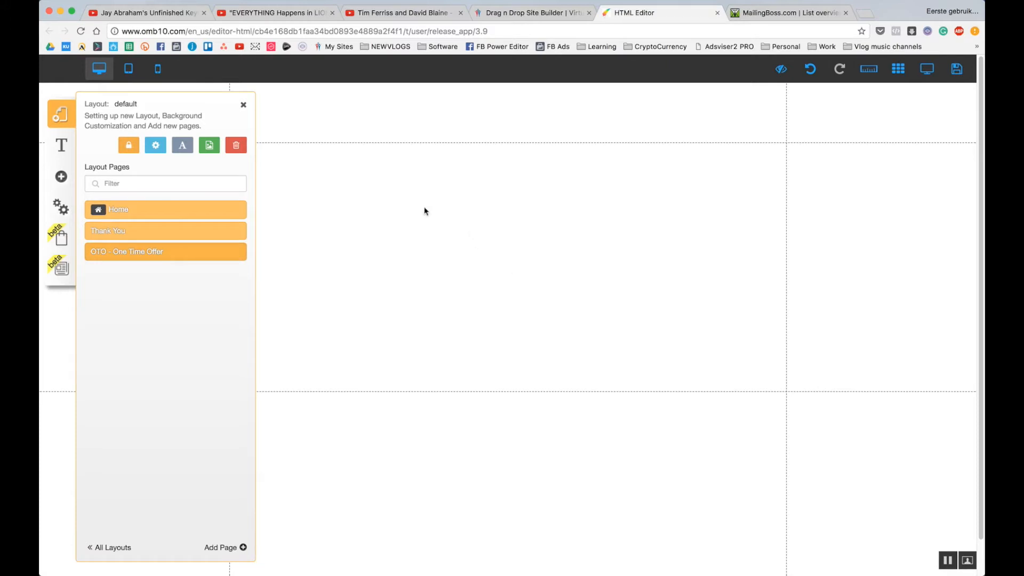
pyautogui.click(75, 181)
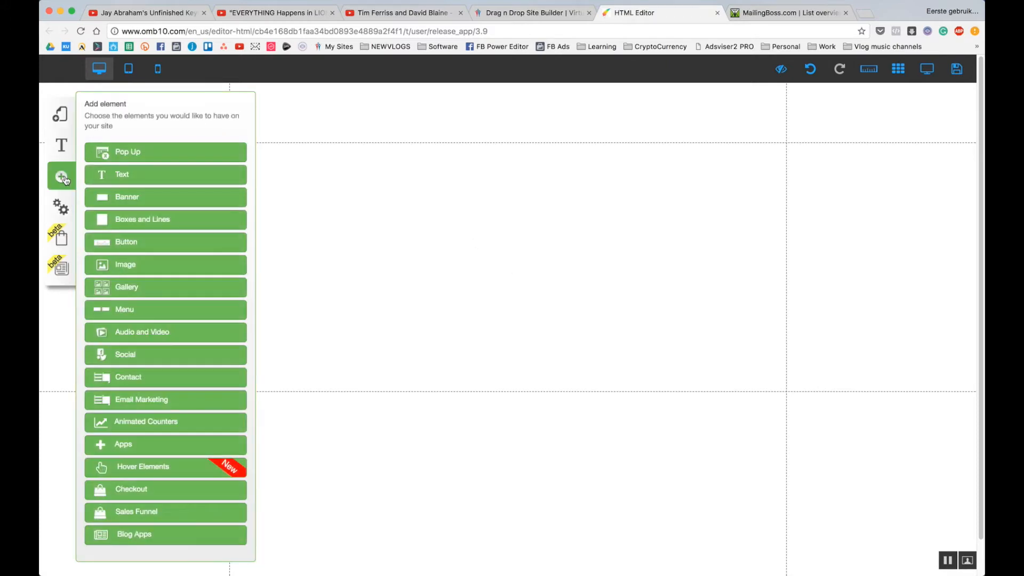
# Place a Title XL heading reading 'OTO1' near the top centre of the OTO page.
pyautogui.click(126, 177)
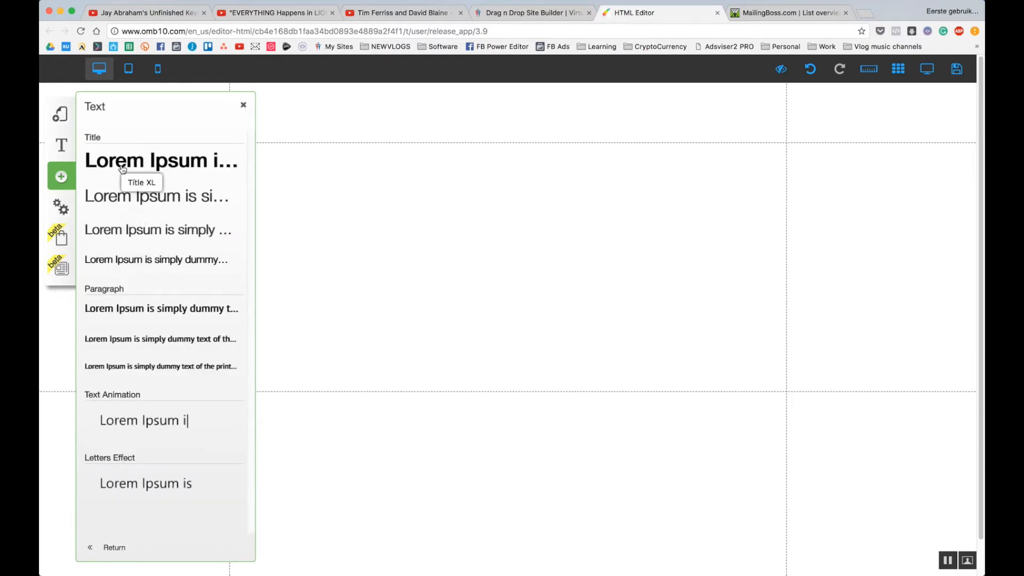
pyautogui.click(123, 169)
pyautogui.moveTo(434, 267); pyautogui.dragTo(481, 256)
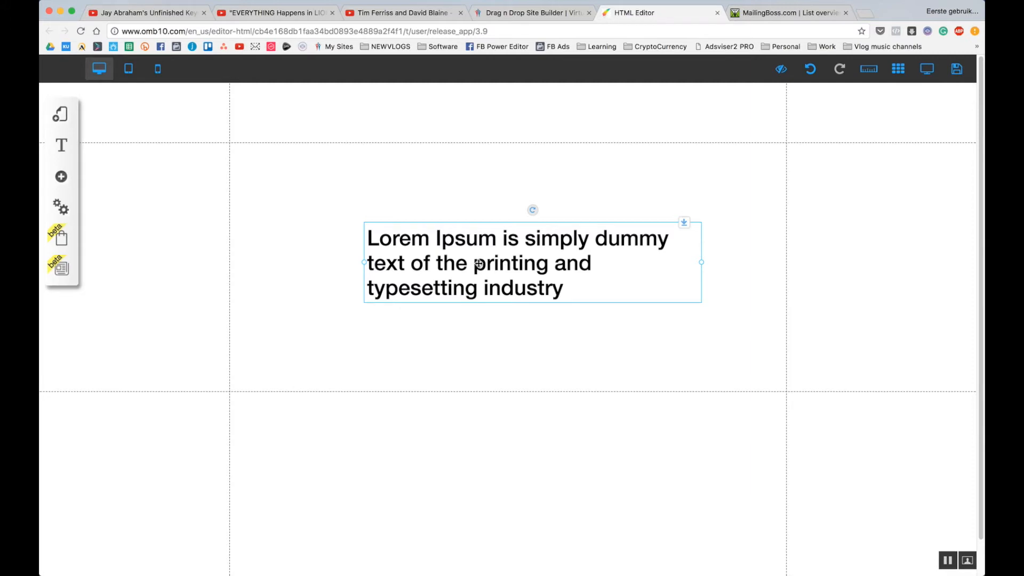
pyautogui.doubleClick(497, 269)
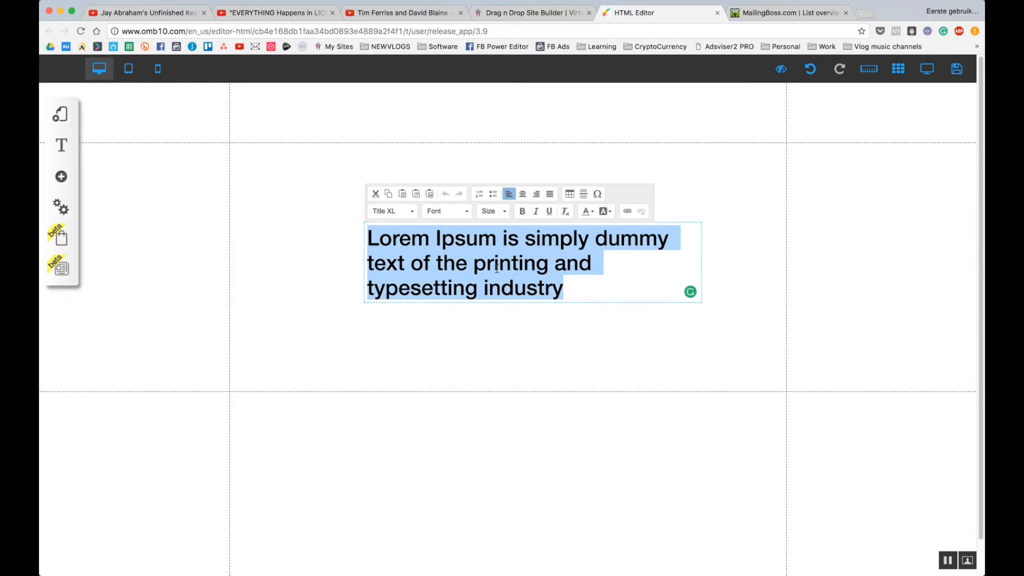
pyautogui.write('OTO1')
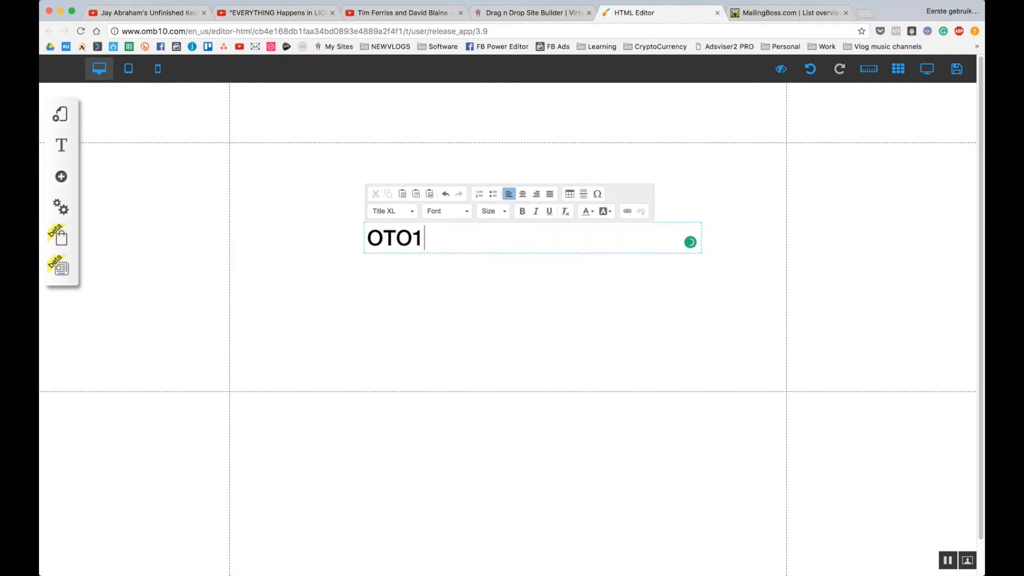
pyautogui.click(474, 270)
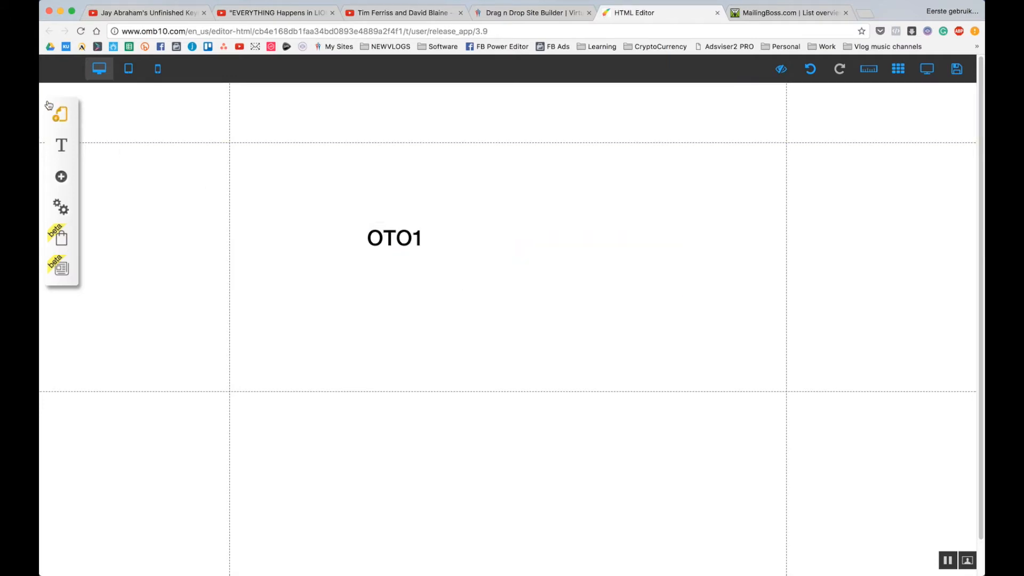
pyautogui.click(59, 113)
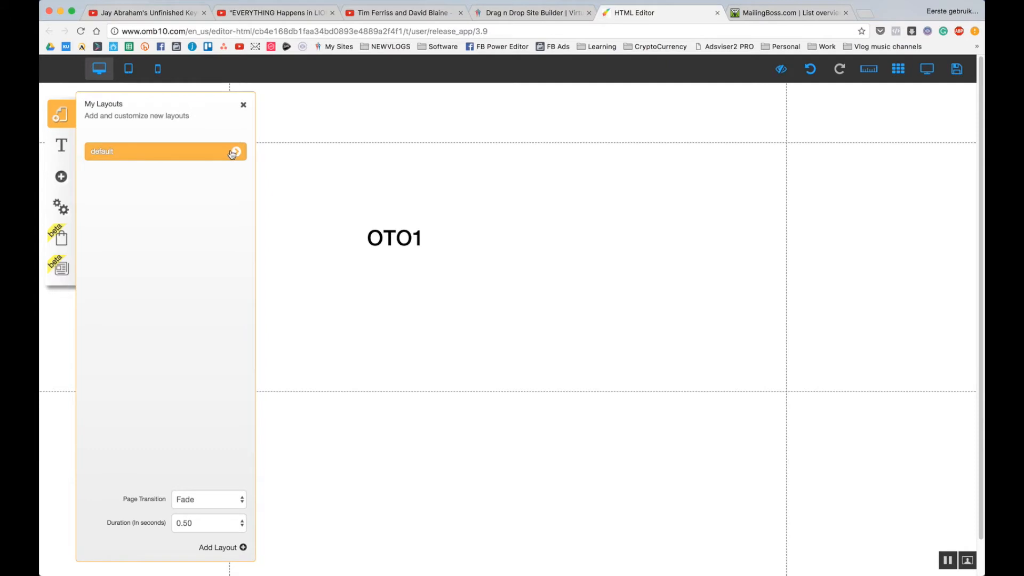
# Move the OTO1 heading higher and toward the centre, and narrow its text box.
pyautogui.click(233, 153)
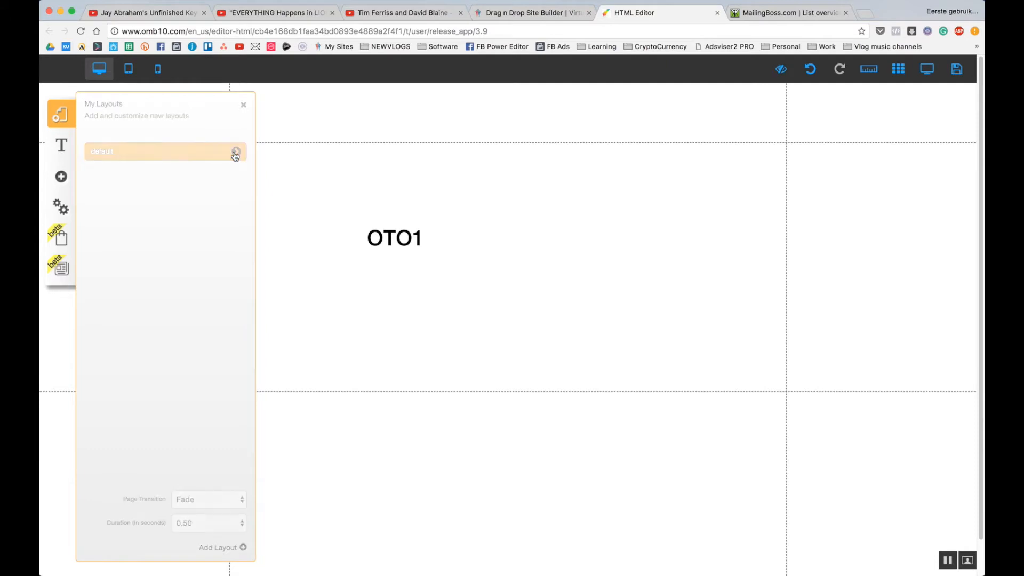
pyautogui.click(345, 329)
pyautogui.moveTo(408, 238); pyautogui.dragTo(509, 194)
pyautogui.click(499, 280)
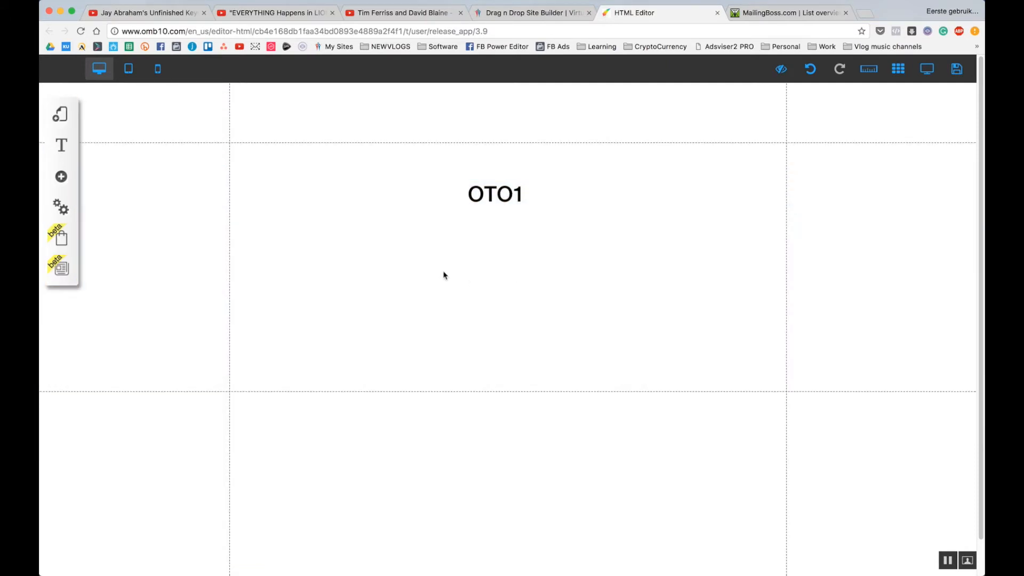
pyautogui.click(529, 187)
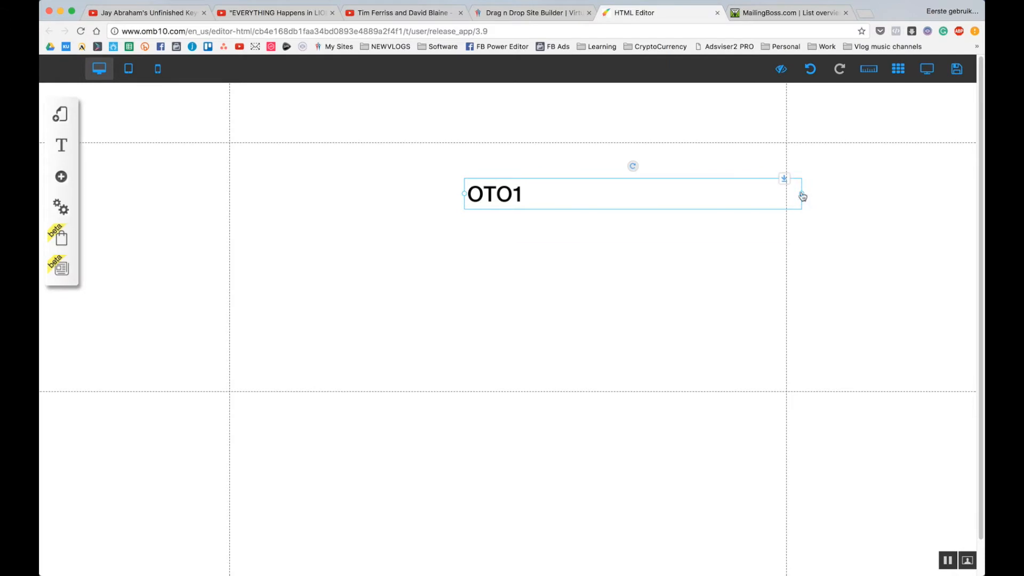
pyautogui.moveTo(802, 196); pyautogui.dragTo(555, 208)
pyautogui.click(547, 246)
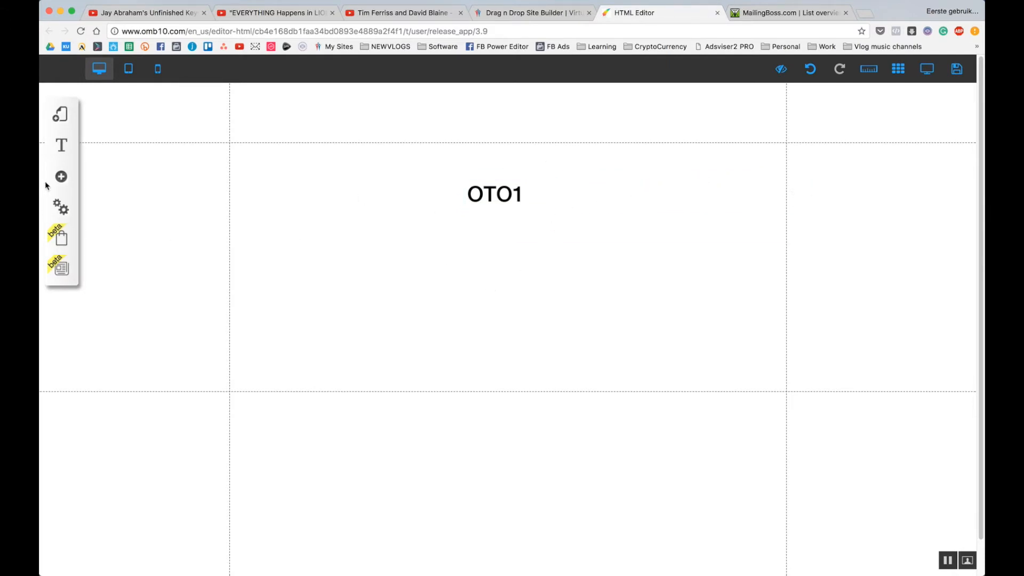
pyautogui.click(61, 176)
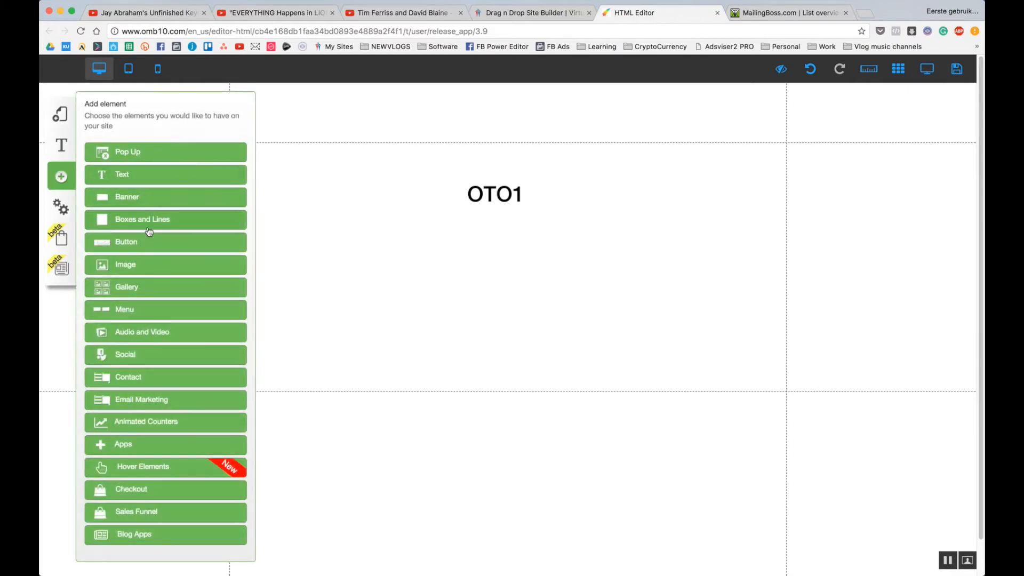
# Add blue and orange rounded 'My Button' buttons side by side beneath the OTO1 heading.
pyautogui.click(147, 243)
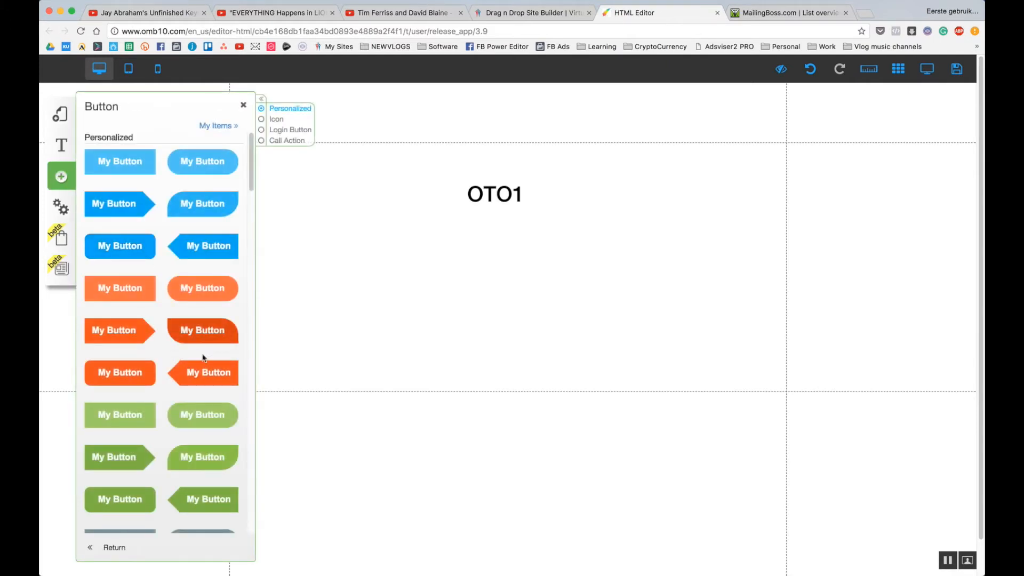
pyautogui.click(204, 170)
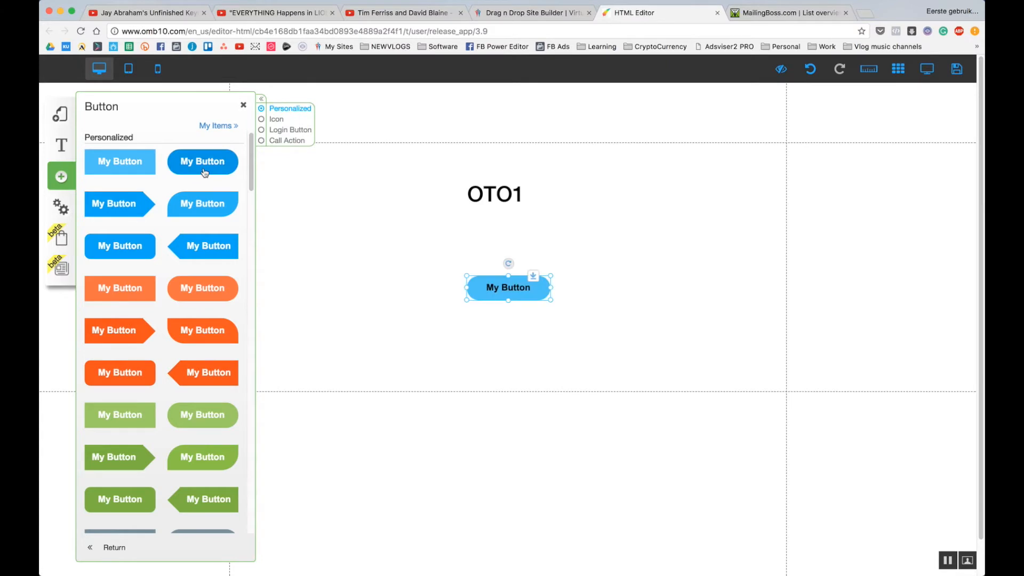
pyautogui.click(202, 288)
pyautogui.moveTo(490, 302); pyautogui.dragTo(620, 327)
pyautogui.moveTo(534, 300); pyautogui.dragTo(461, 327)
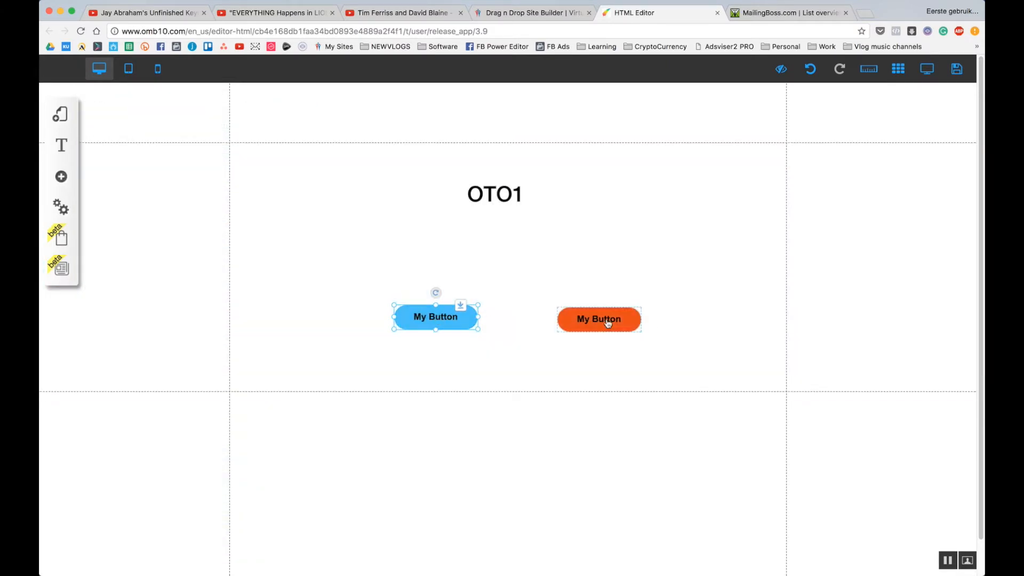
pyautogui.moveTo(608, 323); pyautogui.dragTo(583, 319)
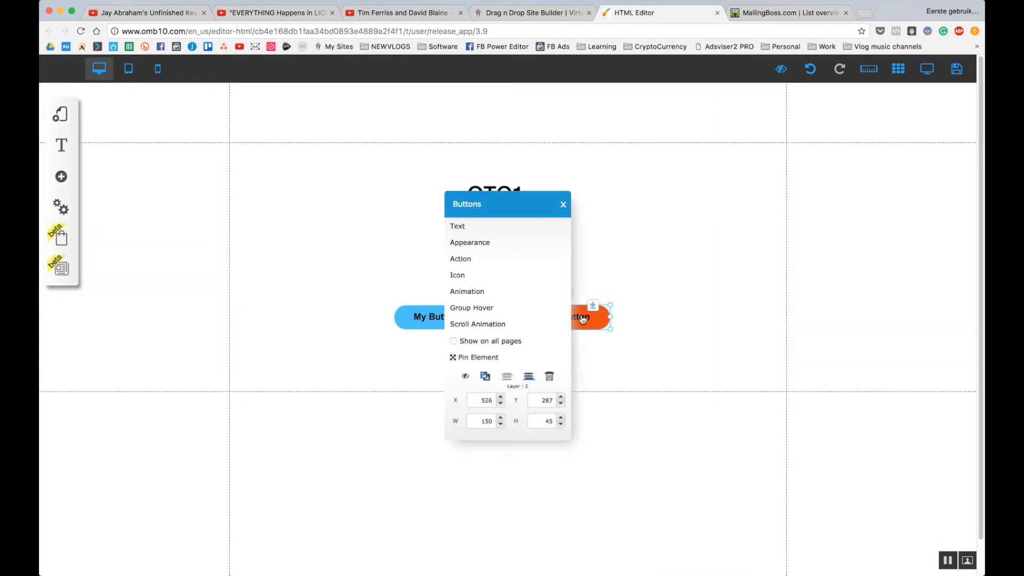
# Relabel the orange button 'NO' and the blue button 'YES'.
pyautogui.click(501, 229)
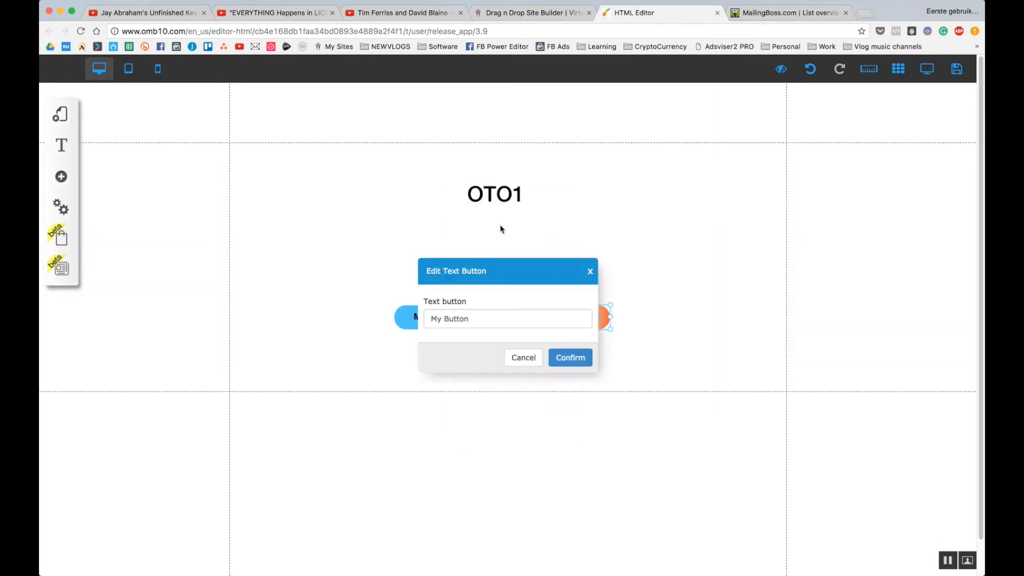
pyautogui.moveTo(483, 316); pyautogui.dragTo(299, 311)
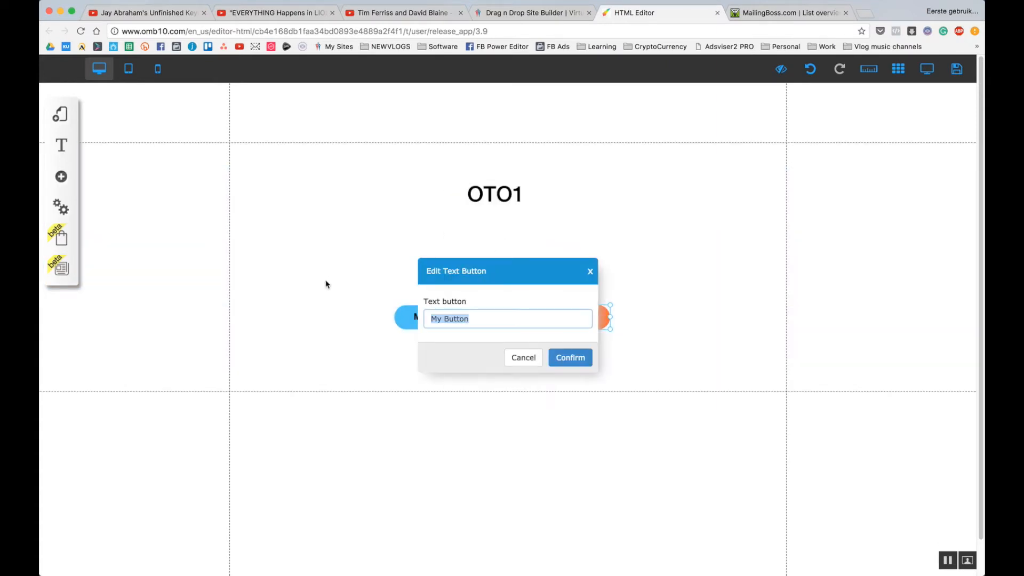
pyautogui.write('NO')
pyautogui.press('Return')
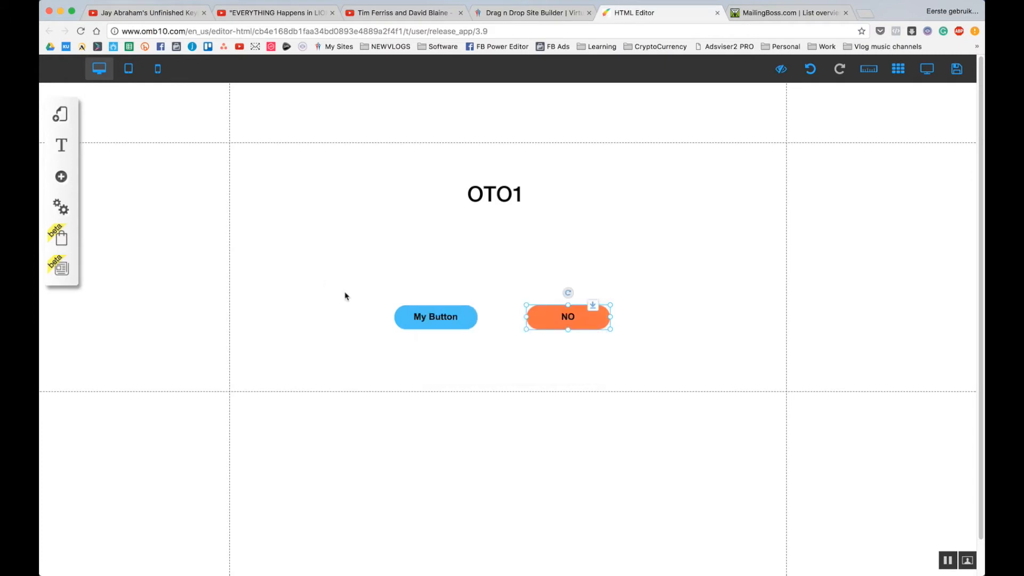
pyautogui.click(432, 322)
pyautogui.click(471, 227)
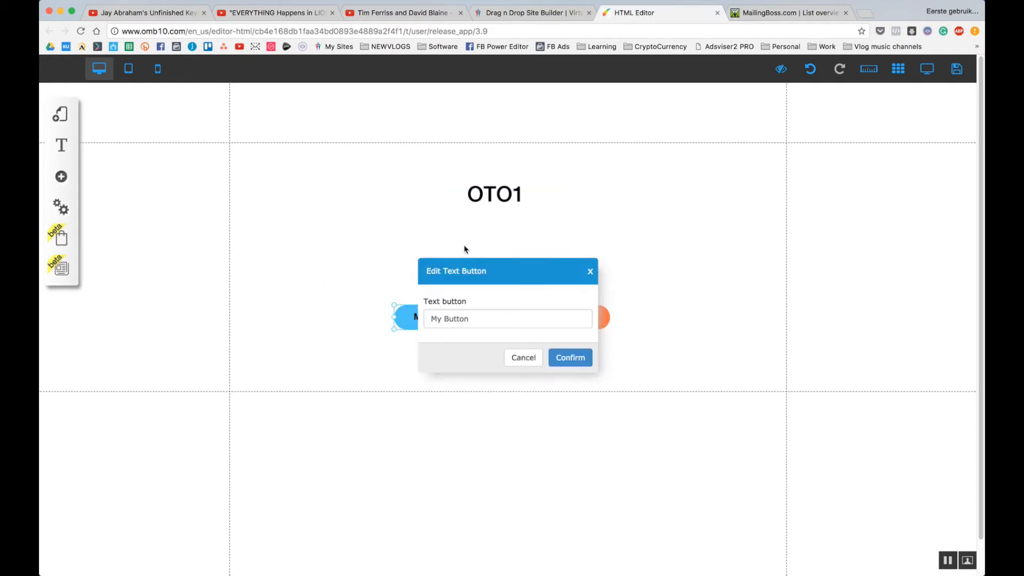
pyautogui.tripleClick(432, 322)
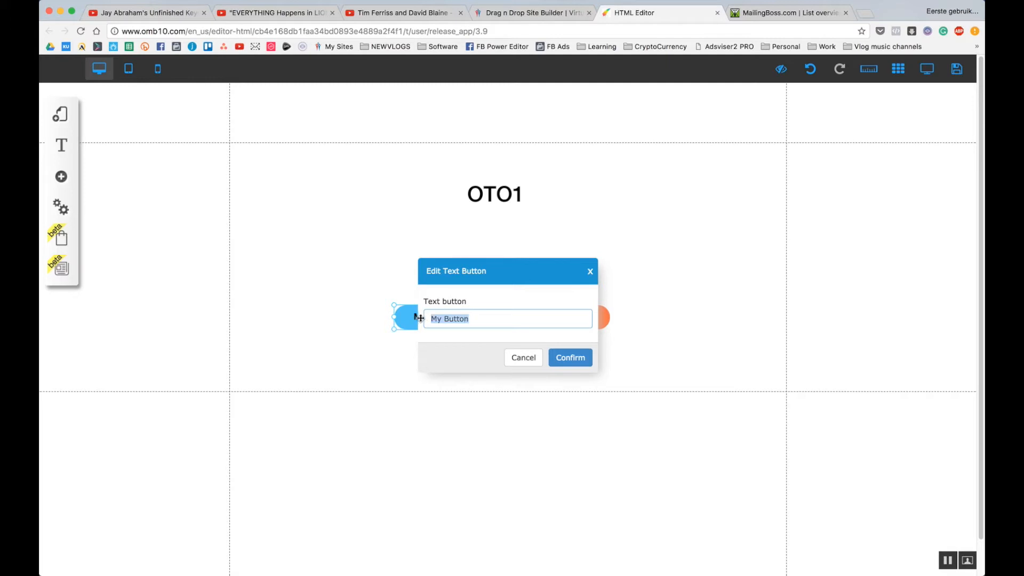
pyautogui.write('YES')
pyautogui.click(570, 358)
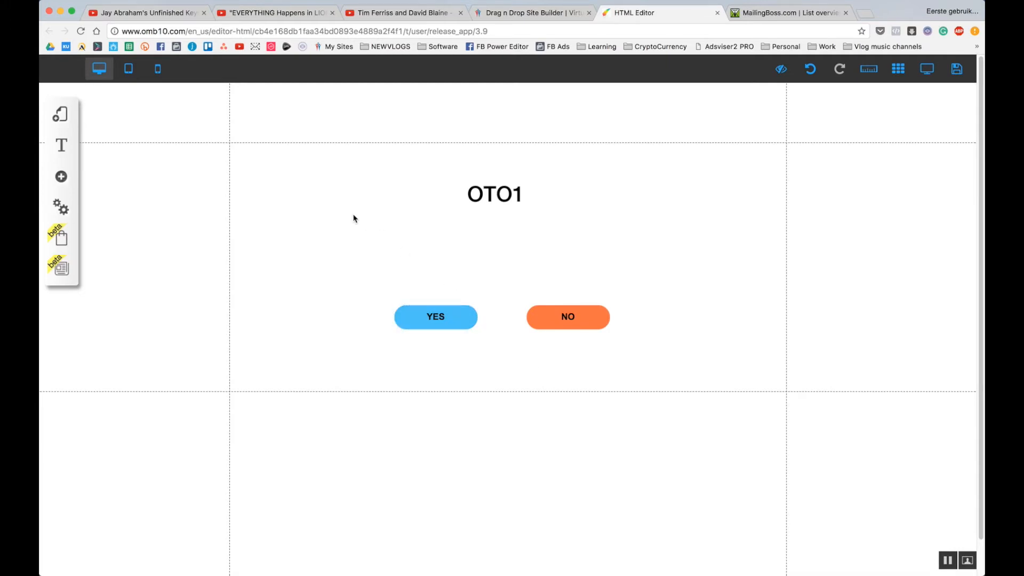
# Add a blank page named 'Thank You - You Entered the contest' to the default layout.
pyautogui.click(61, 116)
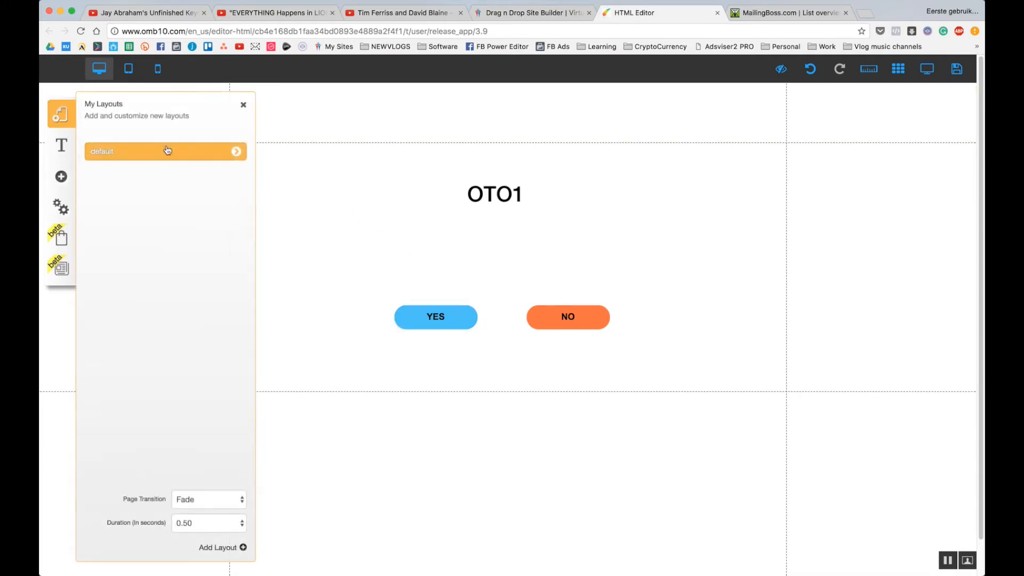
pyautogui.click(236, 152)
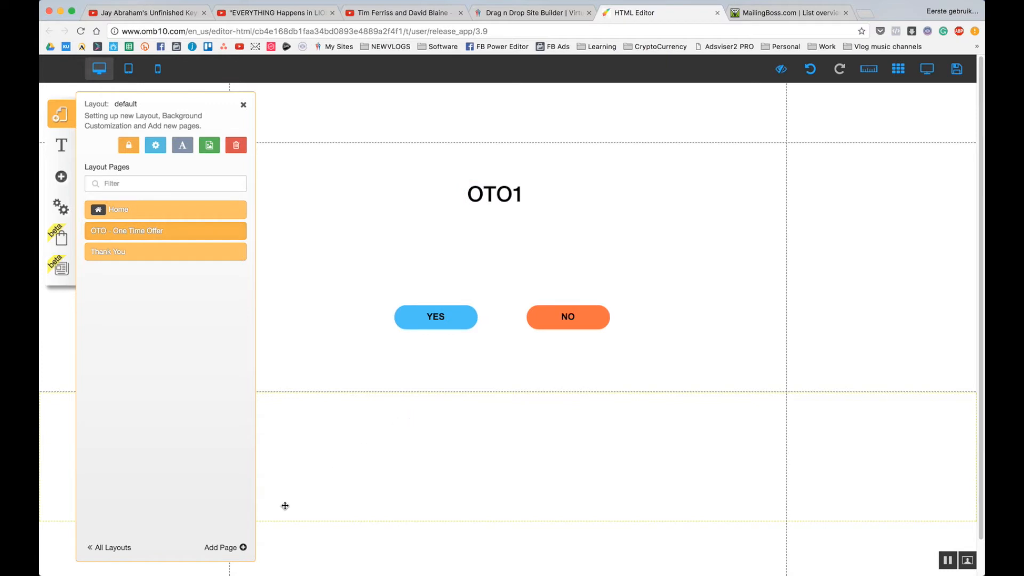
pyautogui.click(241, 549)
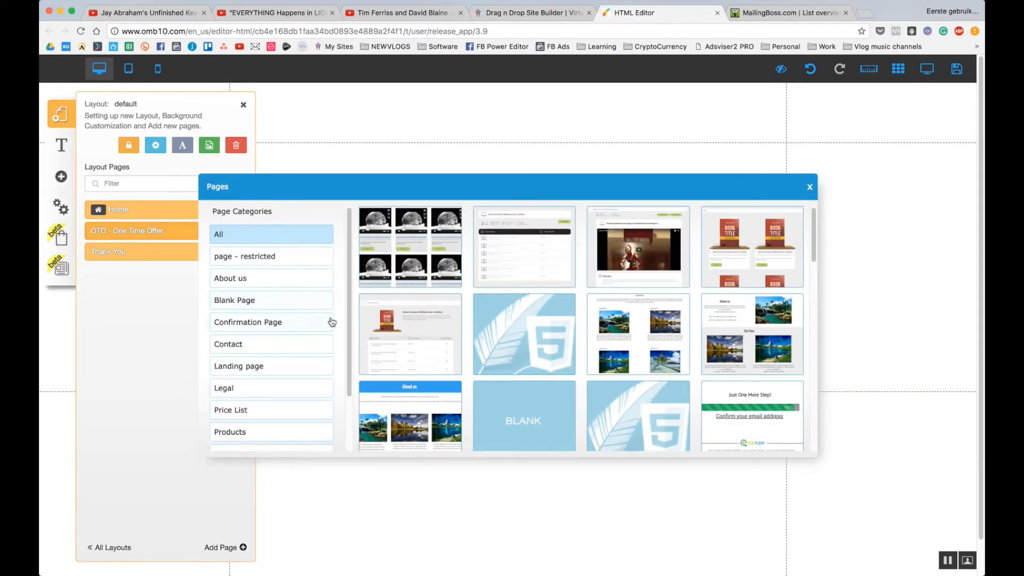
pyautogui.click(500, 414)
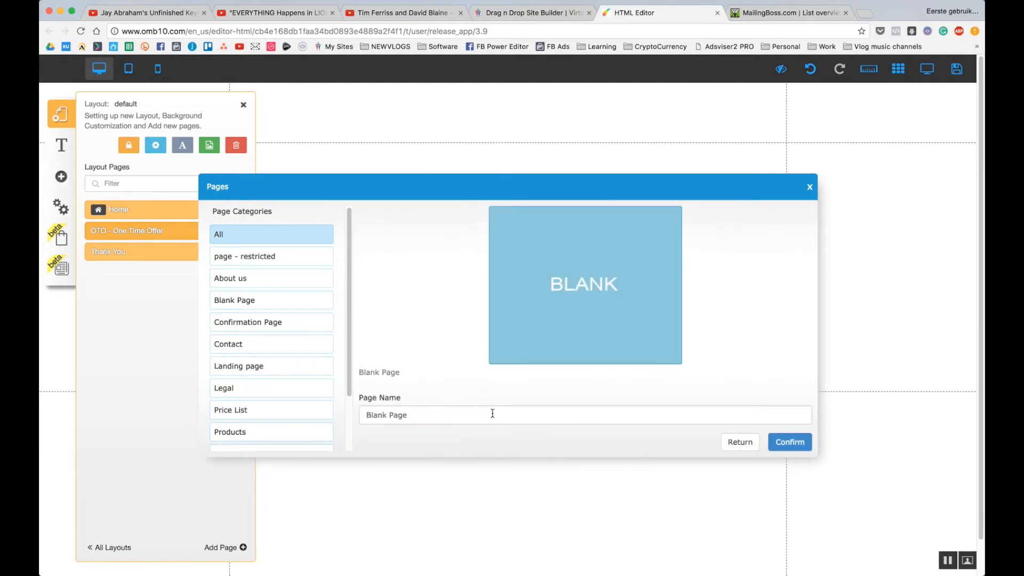
pyautogui.moveTo(492, 414); pyautogui.dragTo(254, 399)
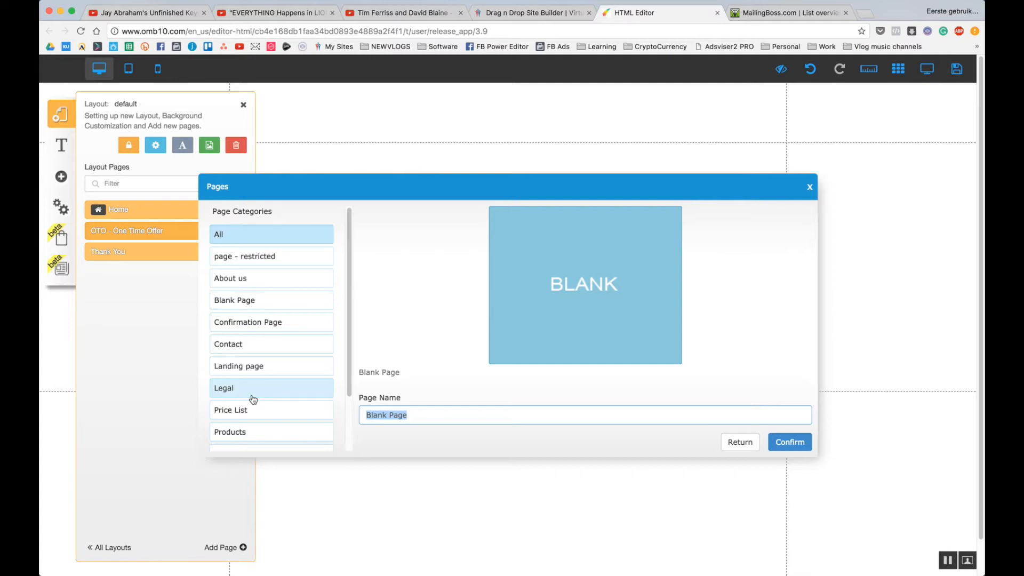
pyautogui.write('Tha')
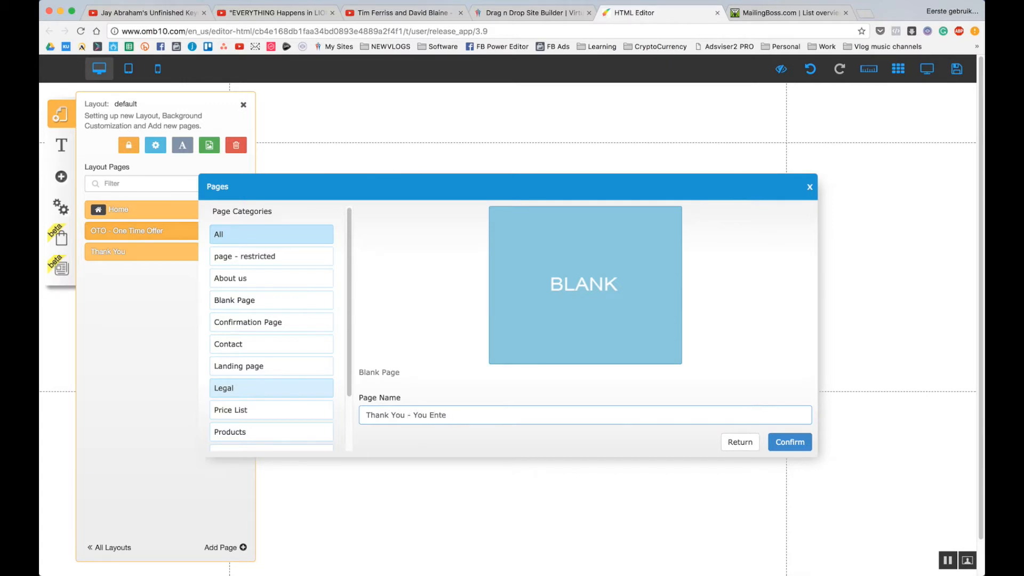
pyautogui.write('contest')
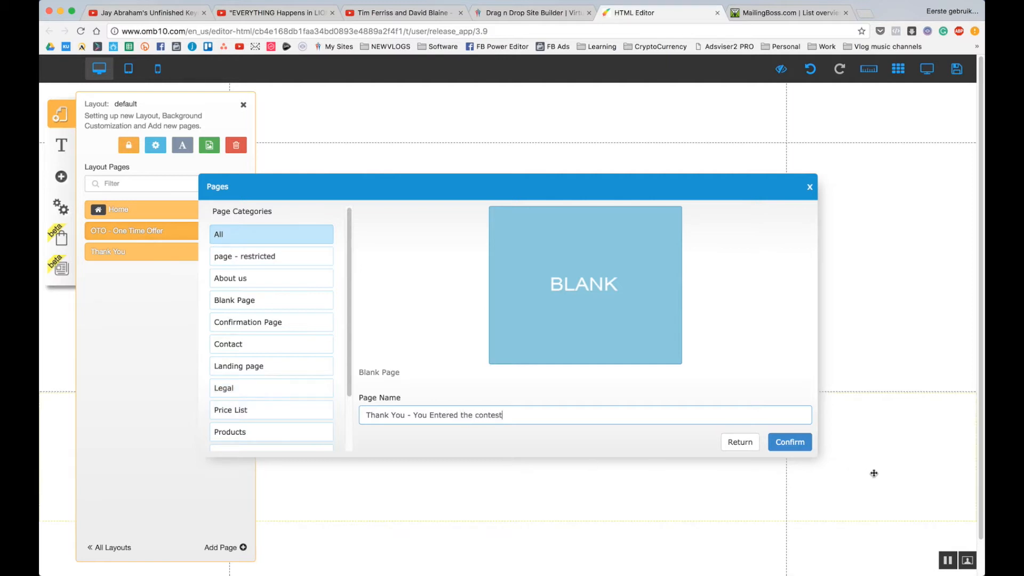
pyautogui.click(789, 441)
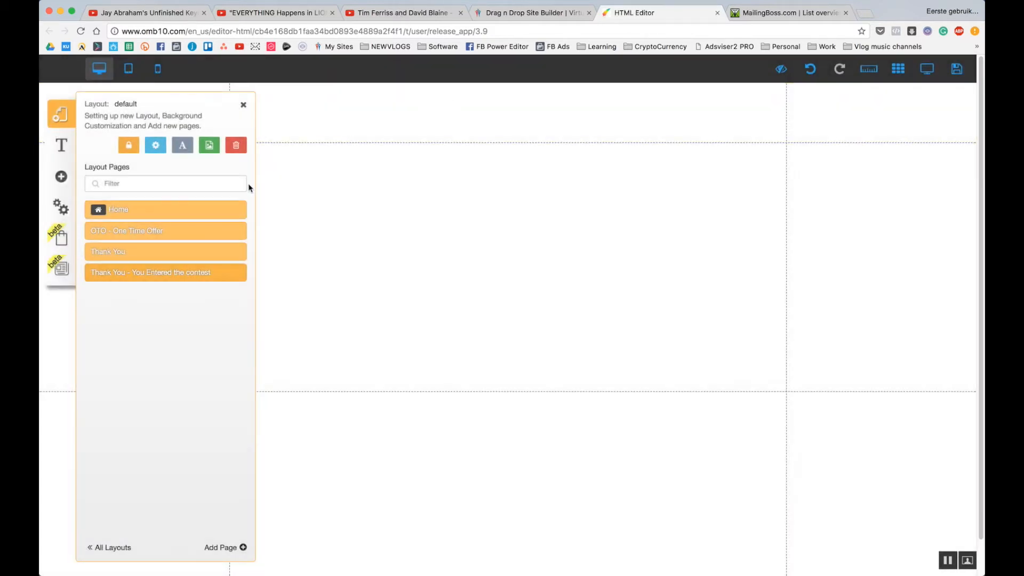
# Add a large title reading 'Thank You, You are done.' to the contest thank-you page.
pyautogui.click(62, 177)
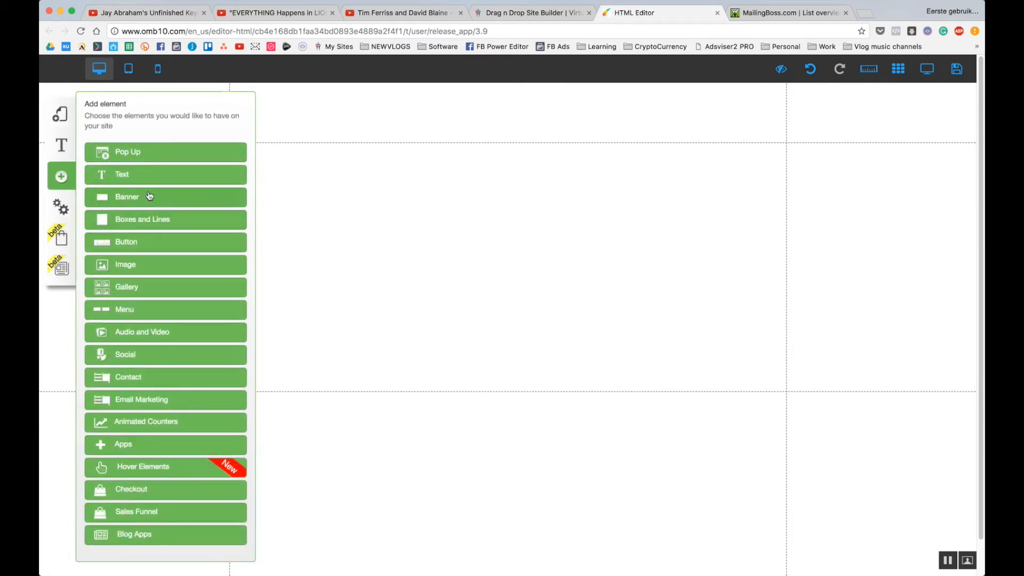
pyautogui.click(147, 179)
pyautogui.click(160, 160)
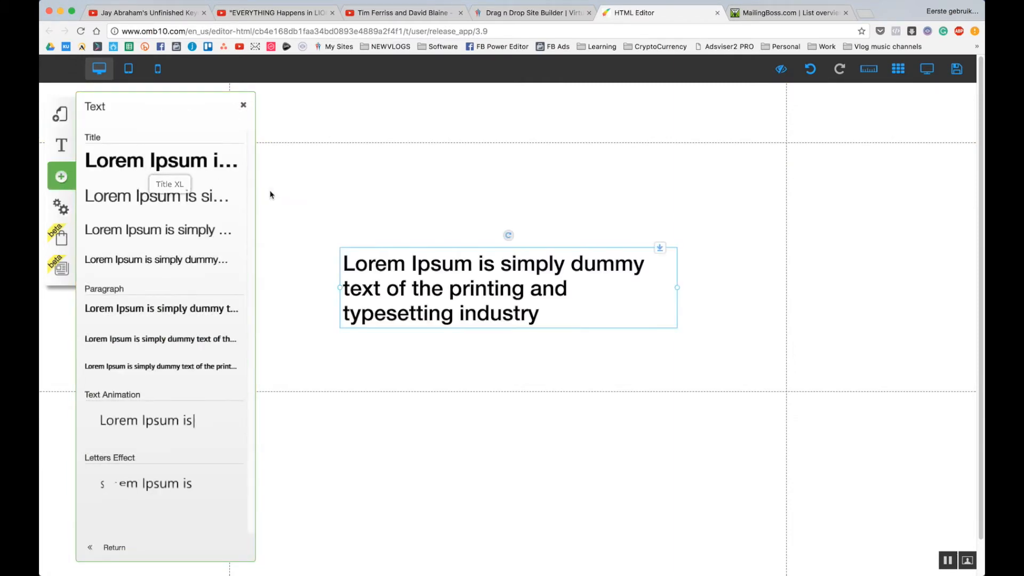
pyautogui.doubleClick(419, 268)
pyautogui.write('Thank Y')
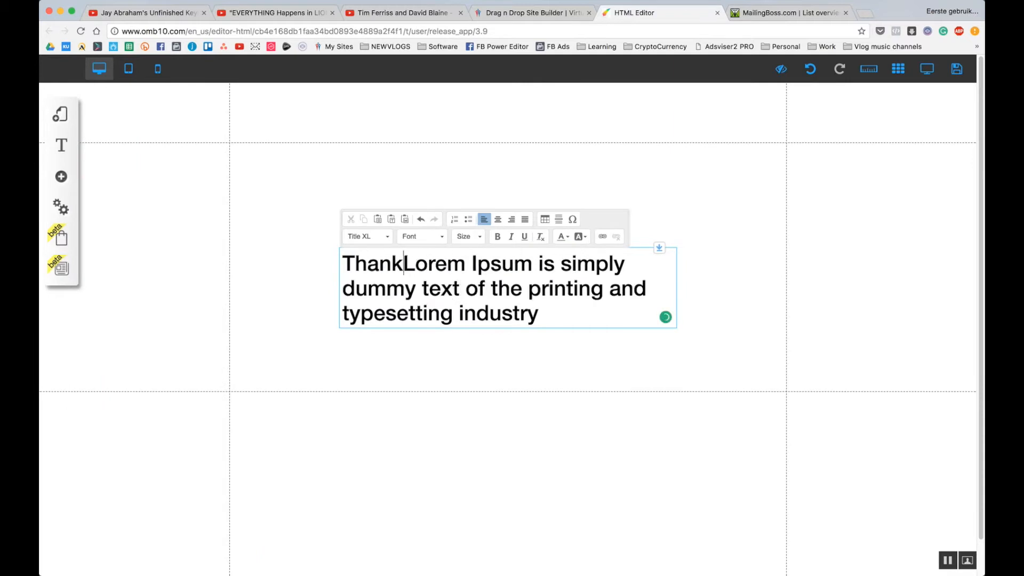
pyautogui.hotkey('ctrl', 'a')
pyautogui.write('TY')
pyautogui.press('BackSpace')
pyautogui.write('hank')
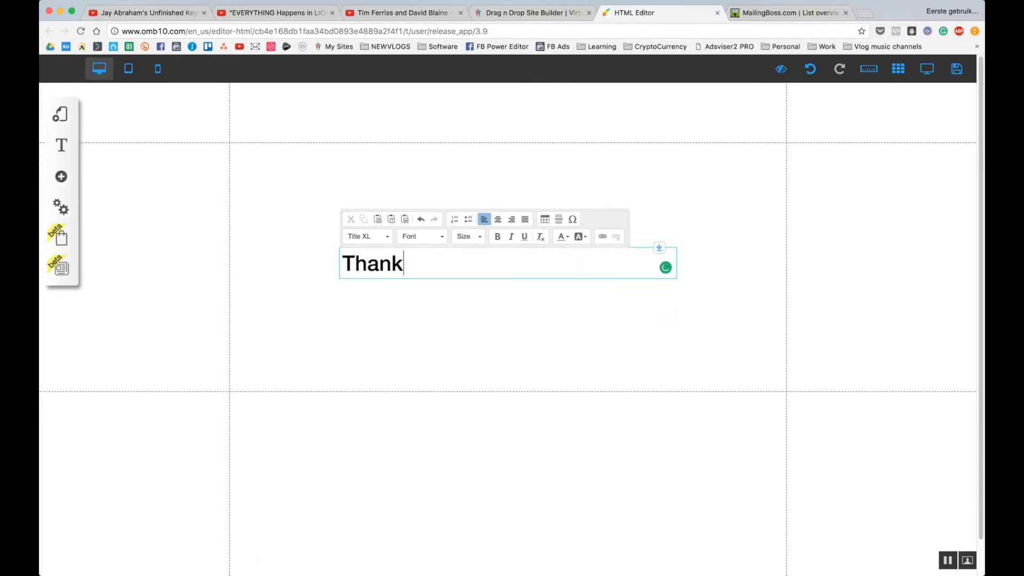
pyautogui.write(' You, You are done.')
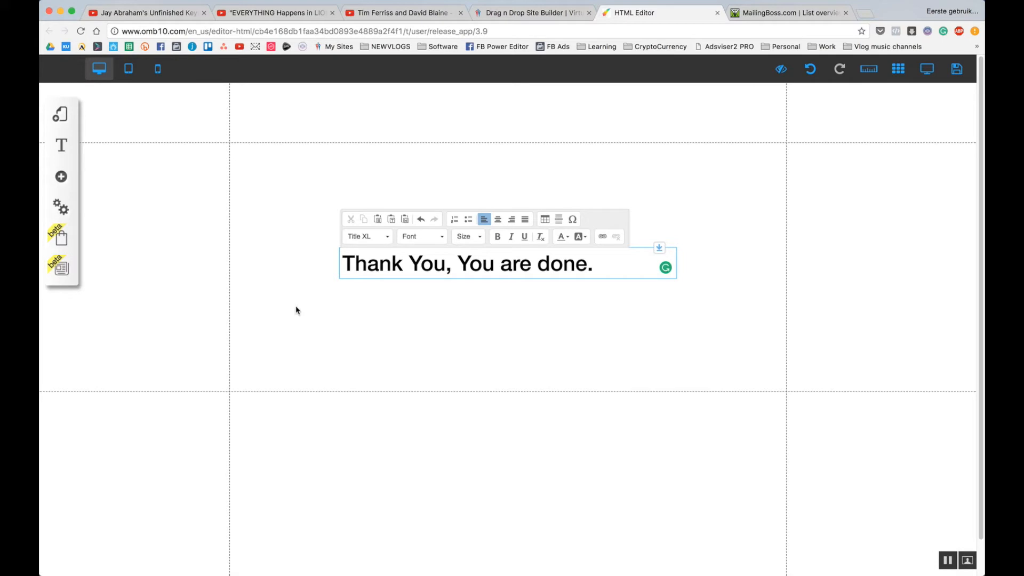
pyautogui.click(342, 337)
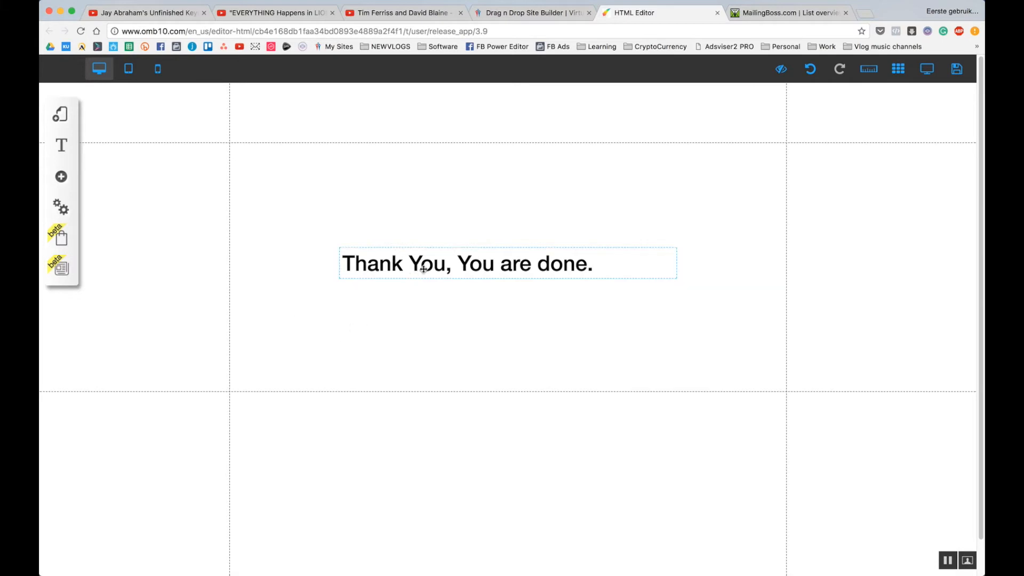
pyautogui.click(447, 265)
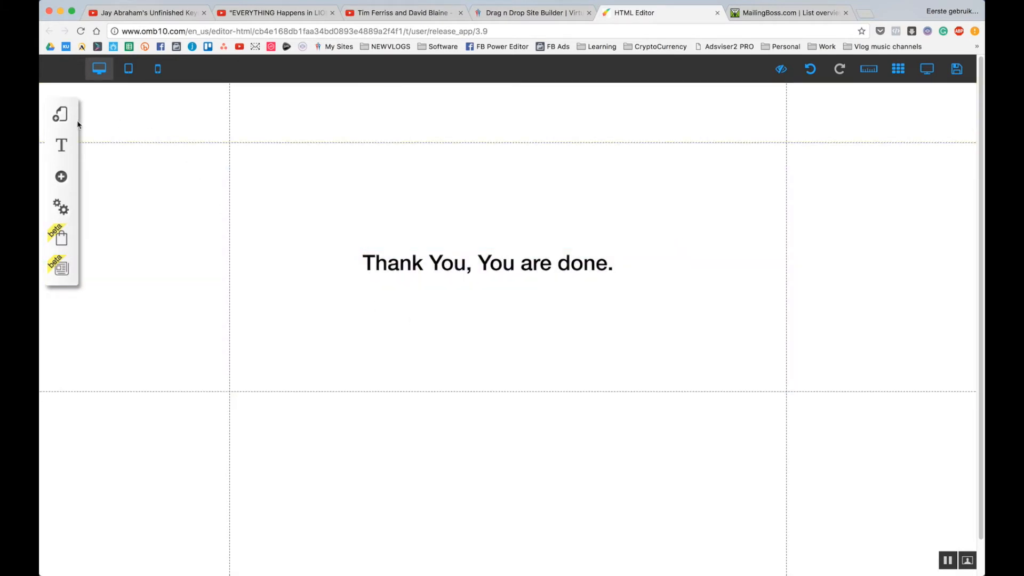
# Change the page's address to thank-you2 and save its settings.
pyautogui.click(62, 118)
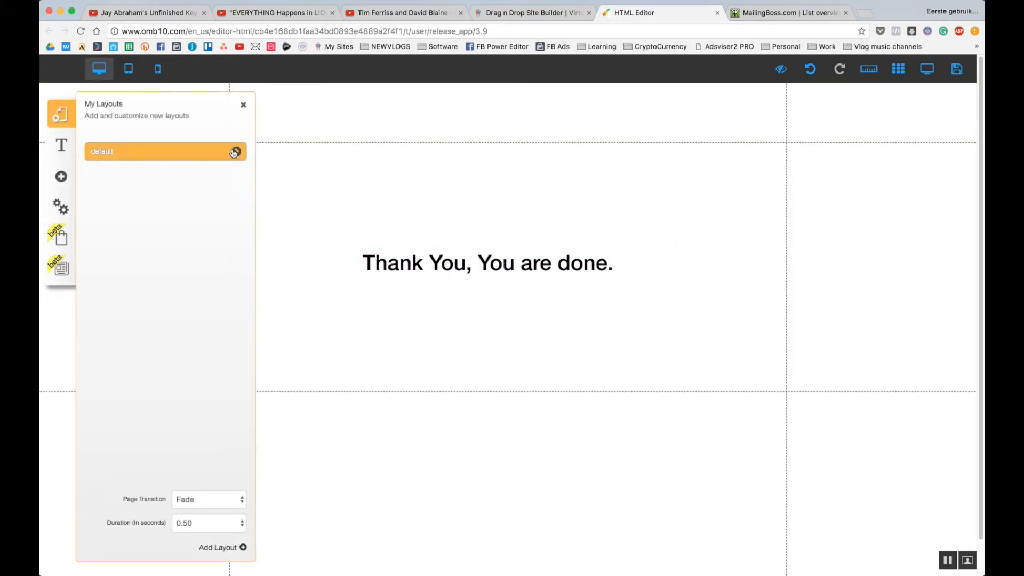
pyautogui.click(235, 153)
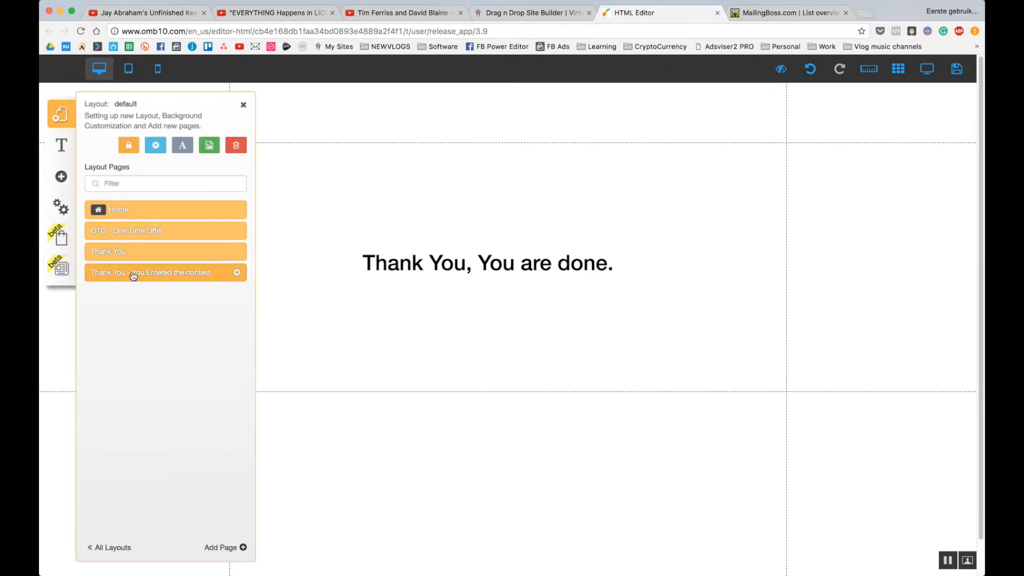
pyautogui.click(239, 274)
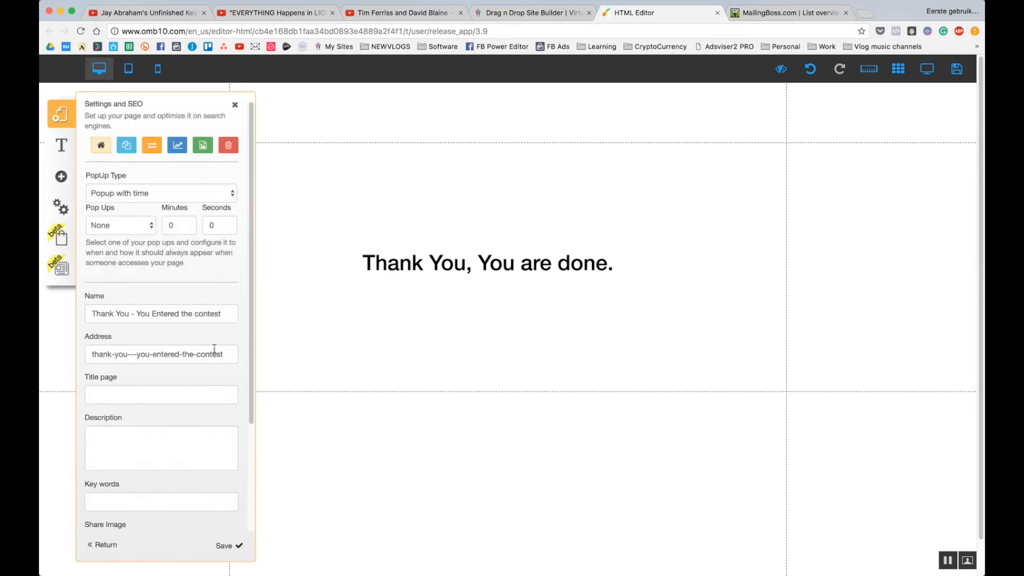
pyautogui.moveTo(225, 353); pyautogui.dragTo(128, 354)
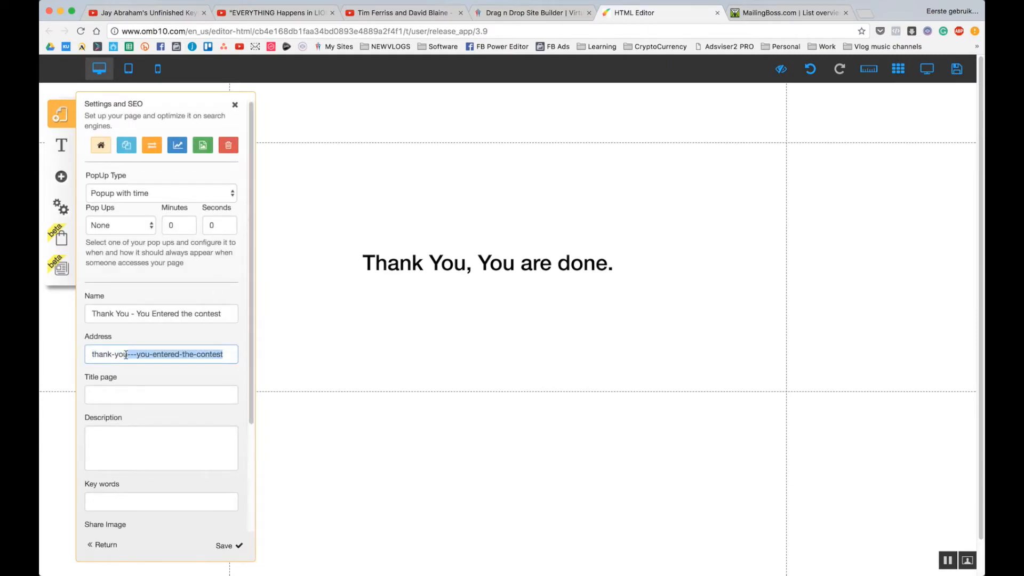
pyautogui.write('2')
pyautogui.click(228, 546)
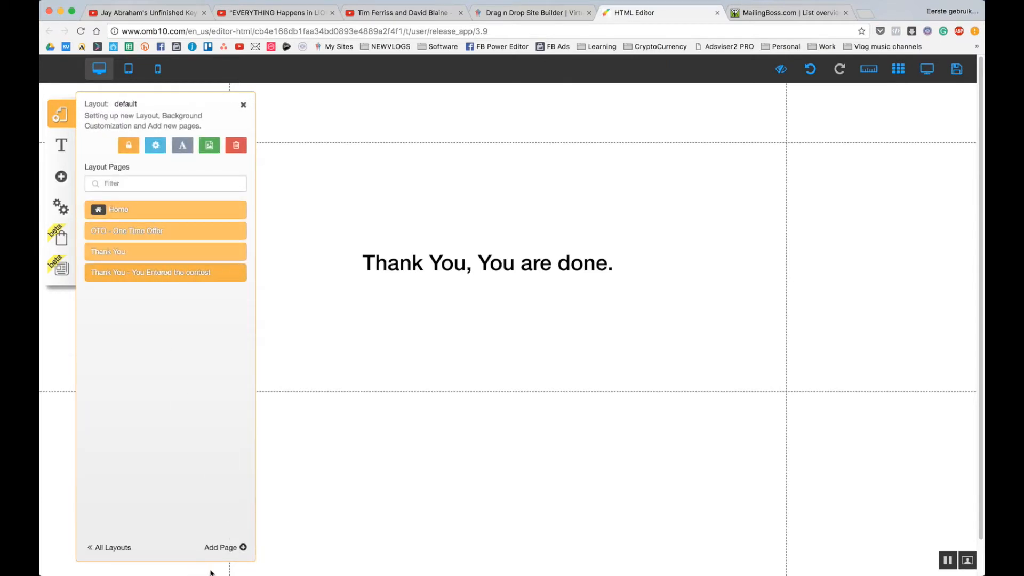
# Add a blank page named 'Checkout' to the default layout.
pyautogui.click(237, 550)
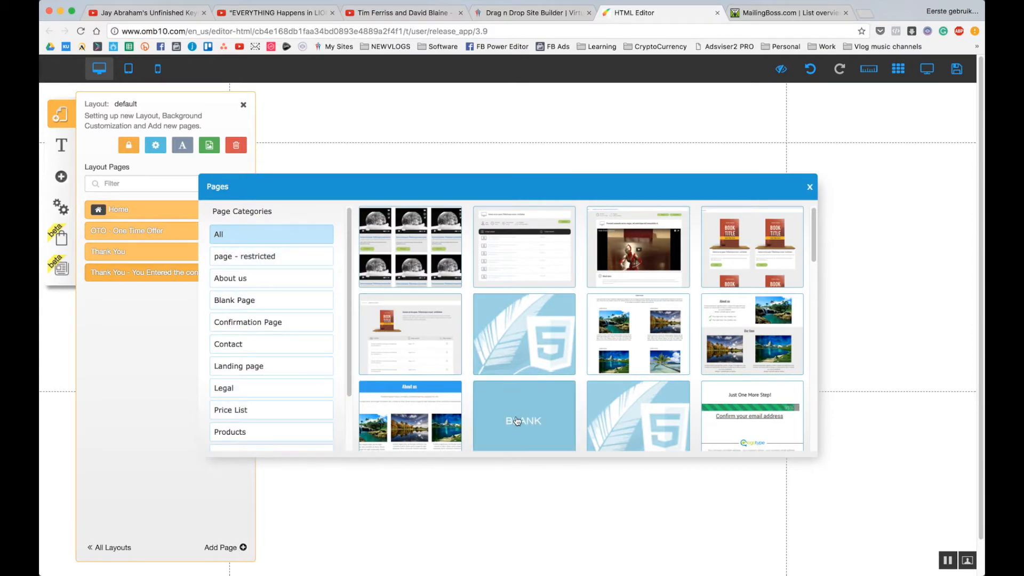
pyautogui.click(549, 425)
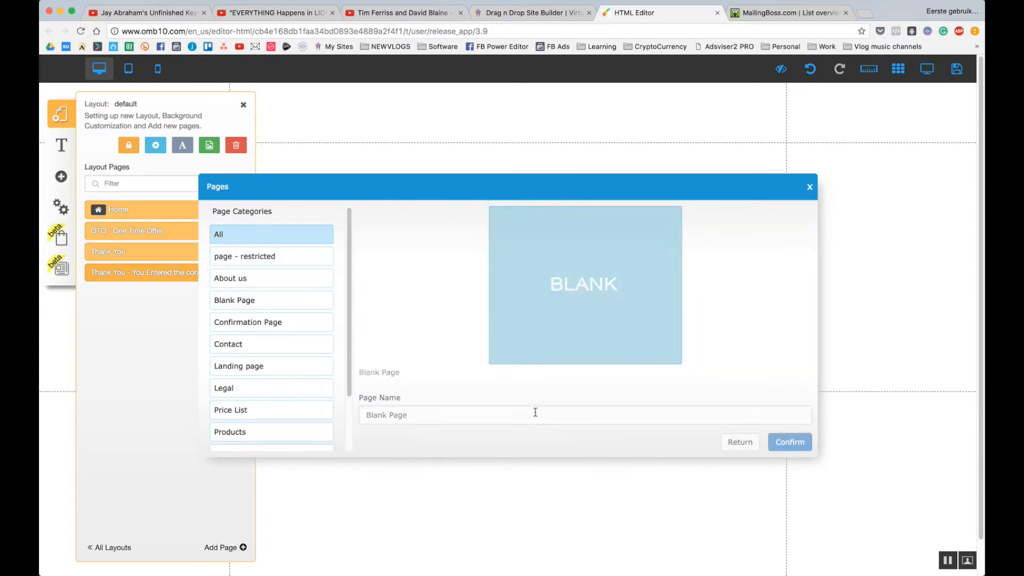
pyautogui.click(443, 414)
pyautogui.write('Checkout')
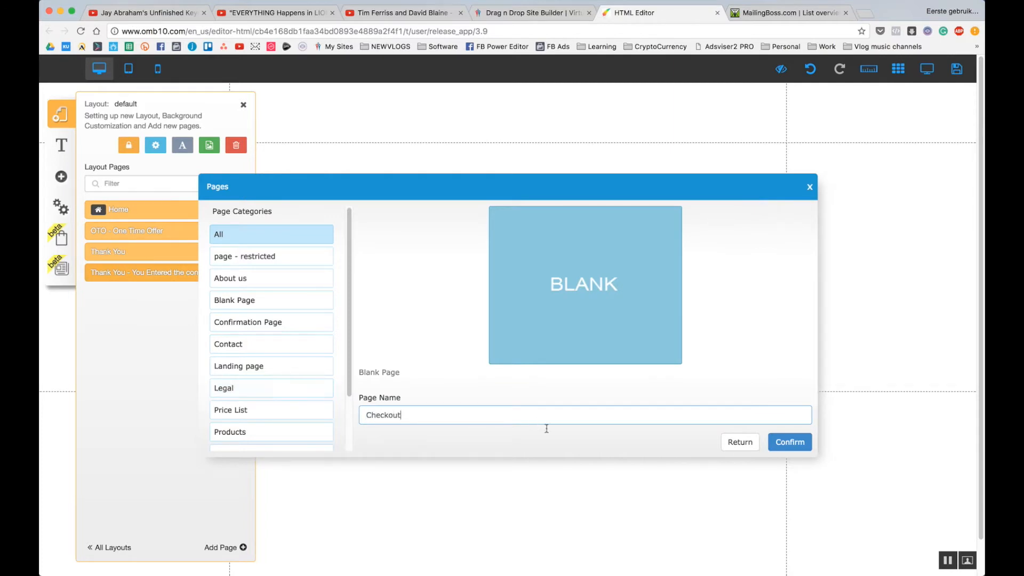
pyautogui.click(787, 444)
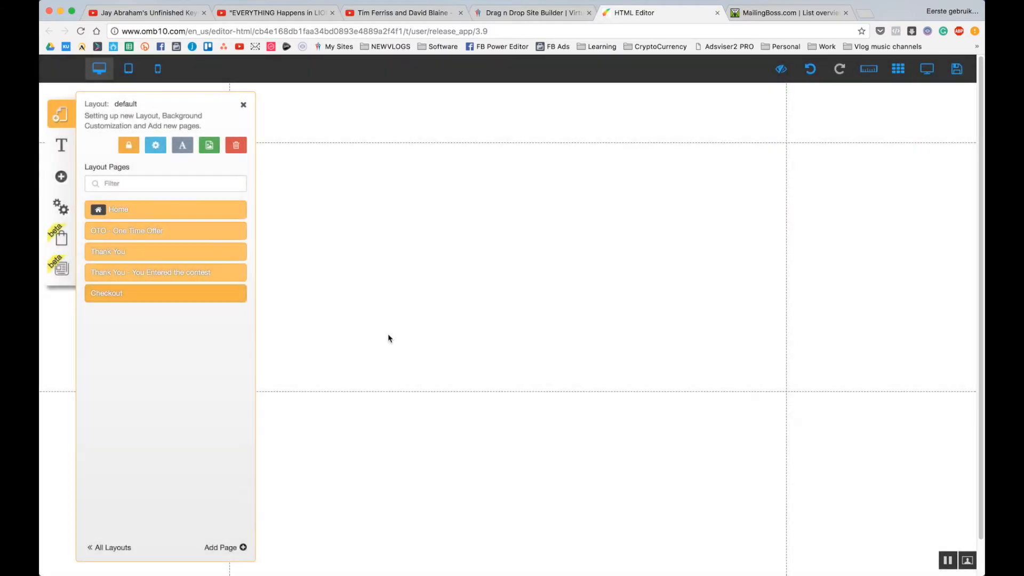
# Add a centred Title XL heading 'Checkout Page' near the top of the page.
pyautogui.click(59, 168)
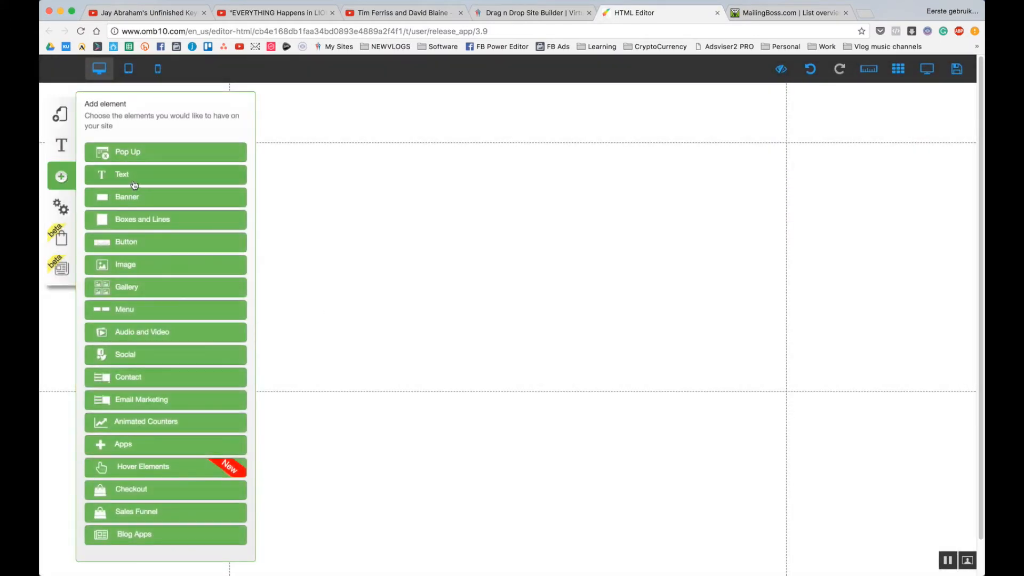
pyautogui.click(130, 180)
pyautogui.click(155, 165)
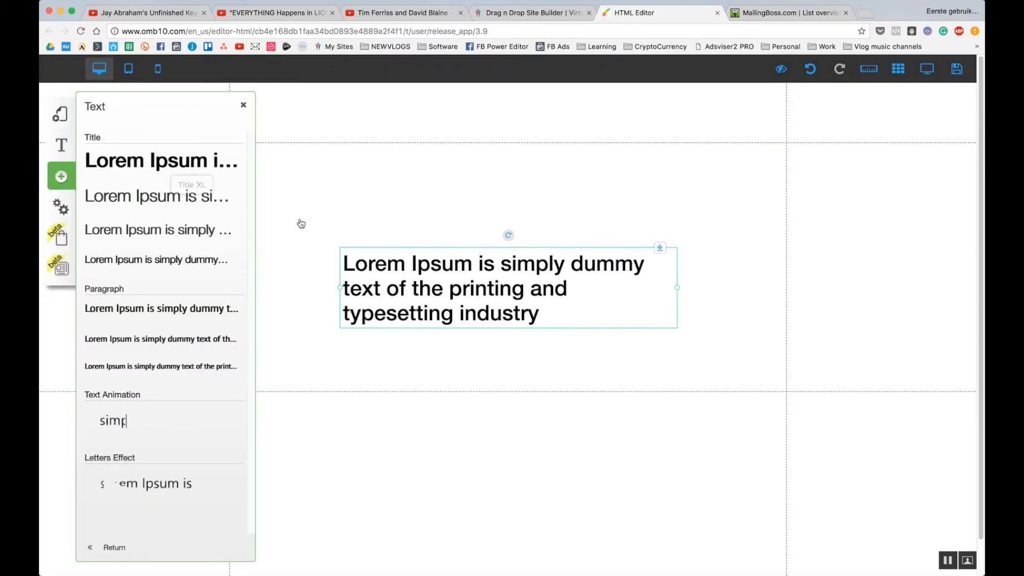
pyautogui.click(448, 290)
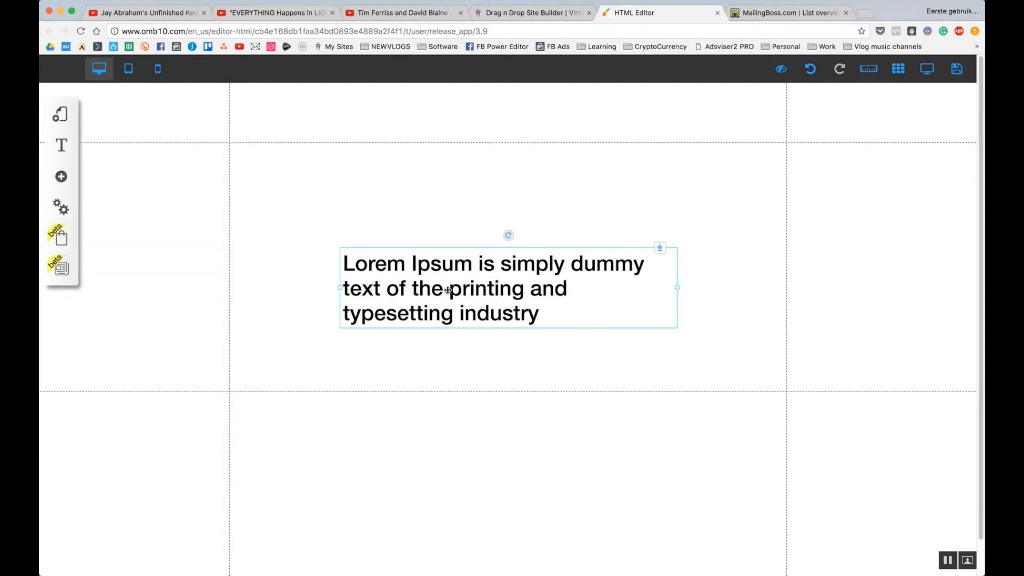
pyautogui.doubleClick(460, 280)
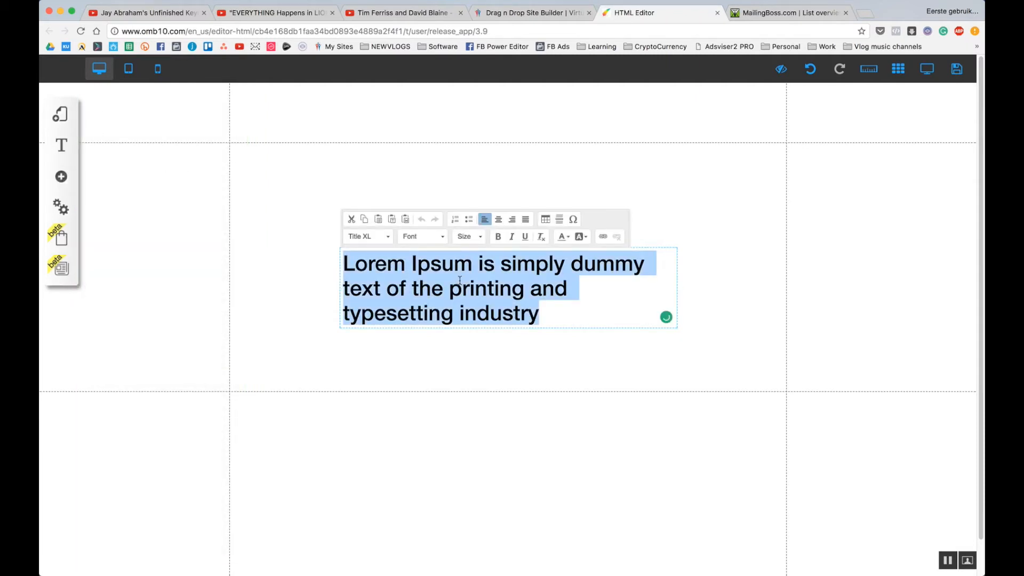
pyautogui.click(499, 219)
pyautogui.write('C')
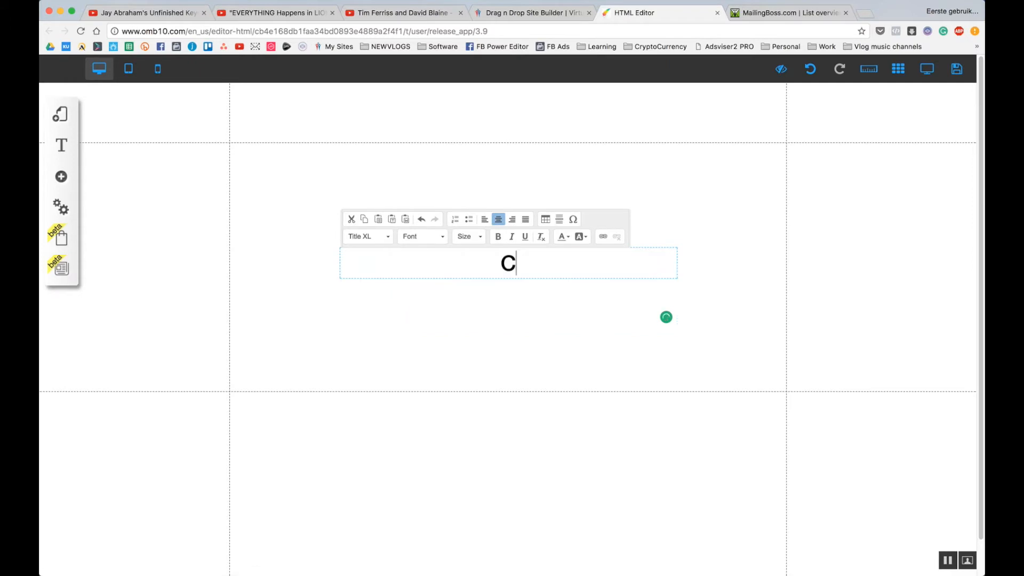
pyautogui.write('heckout Page')
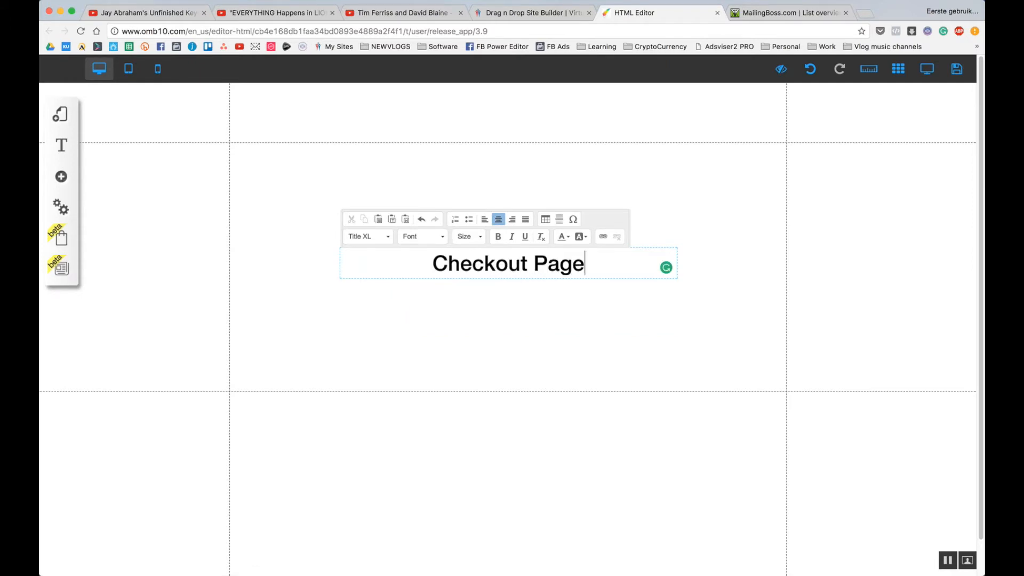
pyautogui.click(496, 336)
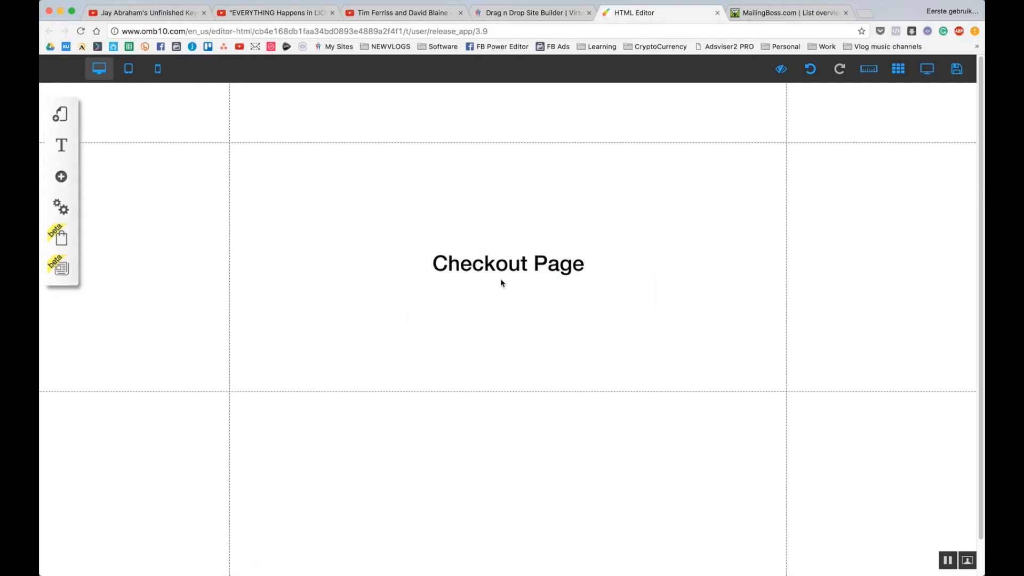
pyautogui.moveTo(501, 284); pyautogui.dragTo(506, 180)
pyautogui.click(497, 238)
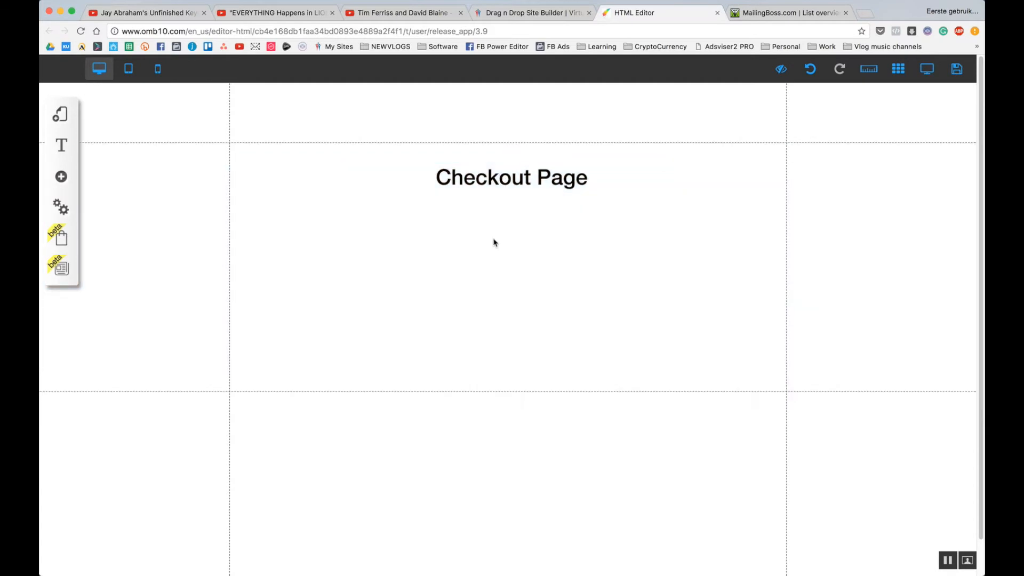
pyautogui.click(61, 114)
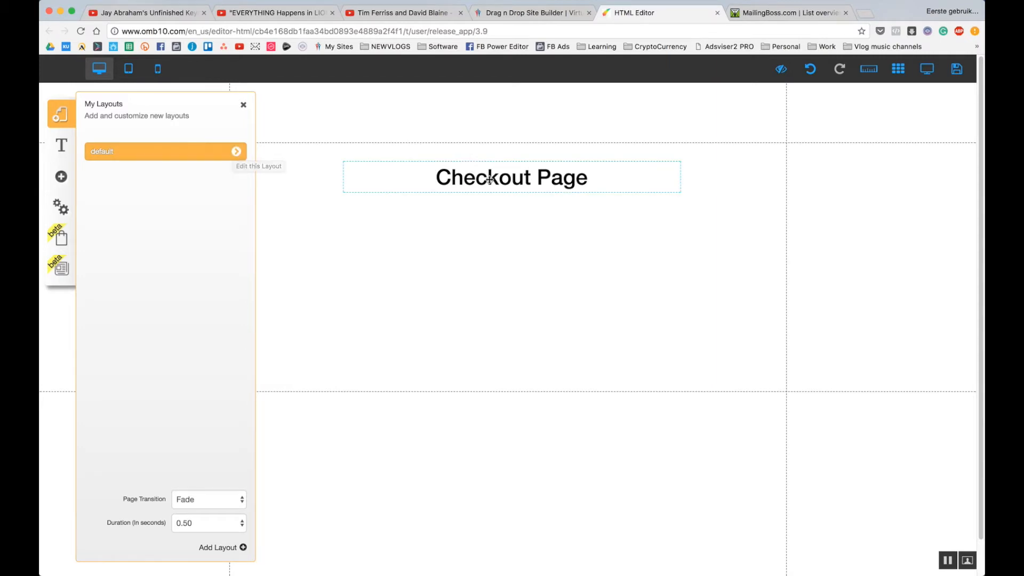
# Add a blank page named 'Thank You For Your Purchase' to the default layout.
pyautogui.click(235, 151)
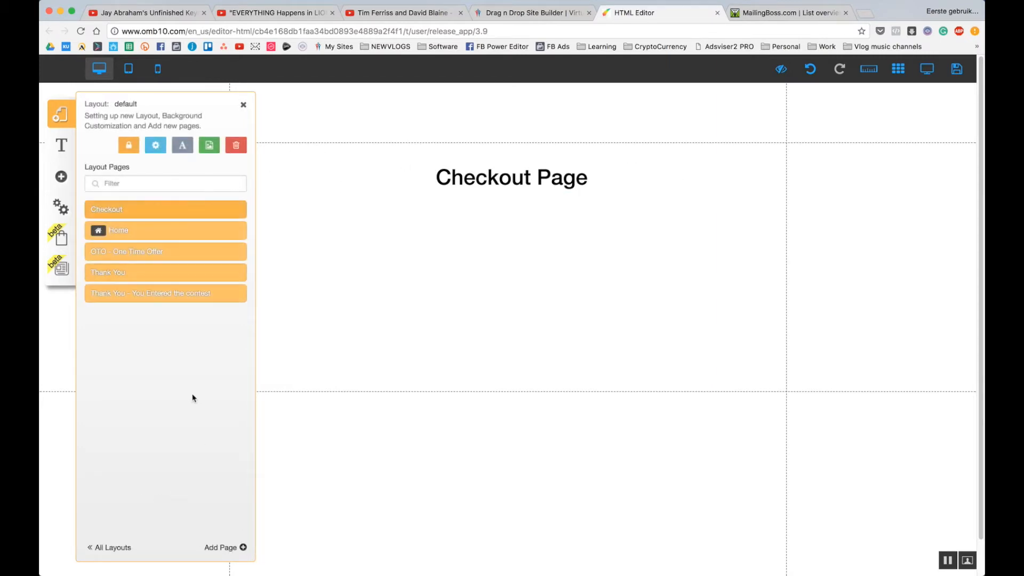
pyautogui.click(243, 547)
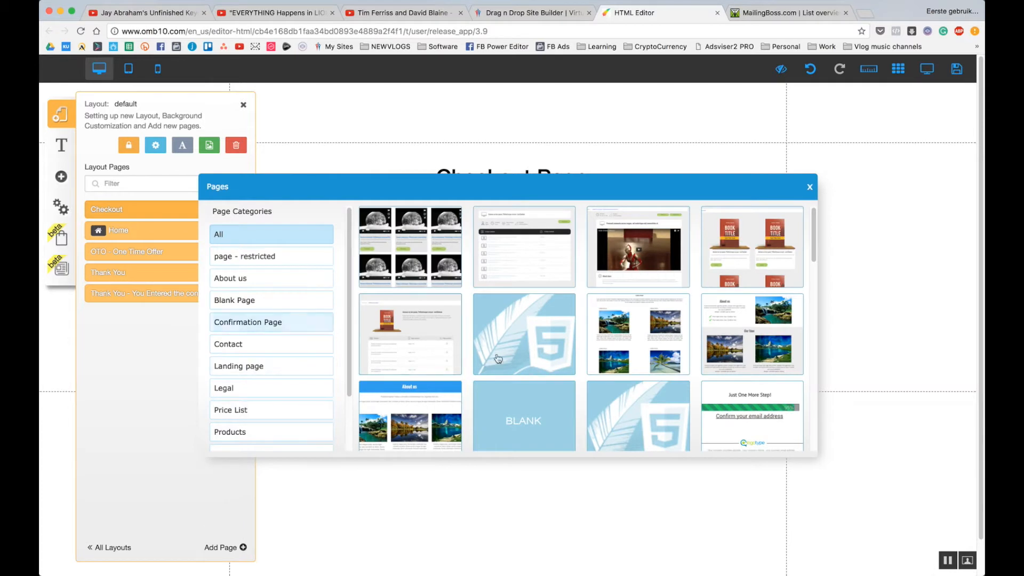
pyautogui.click(542, 414)
pyautogui.tripleClick(508, 414)
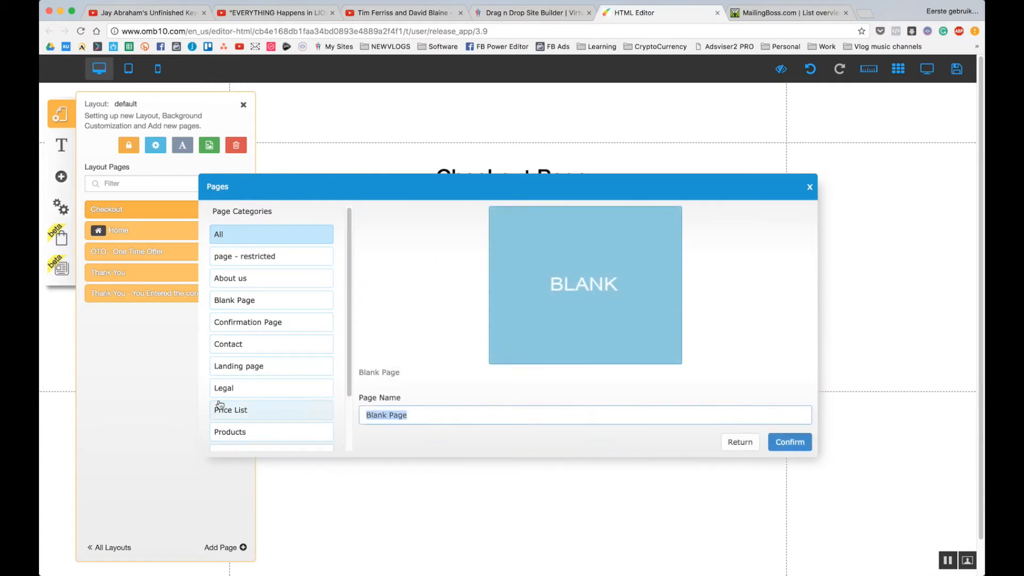
pyautogui.write('Thank You For')
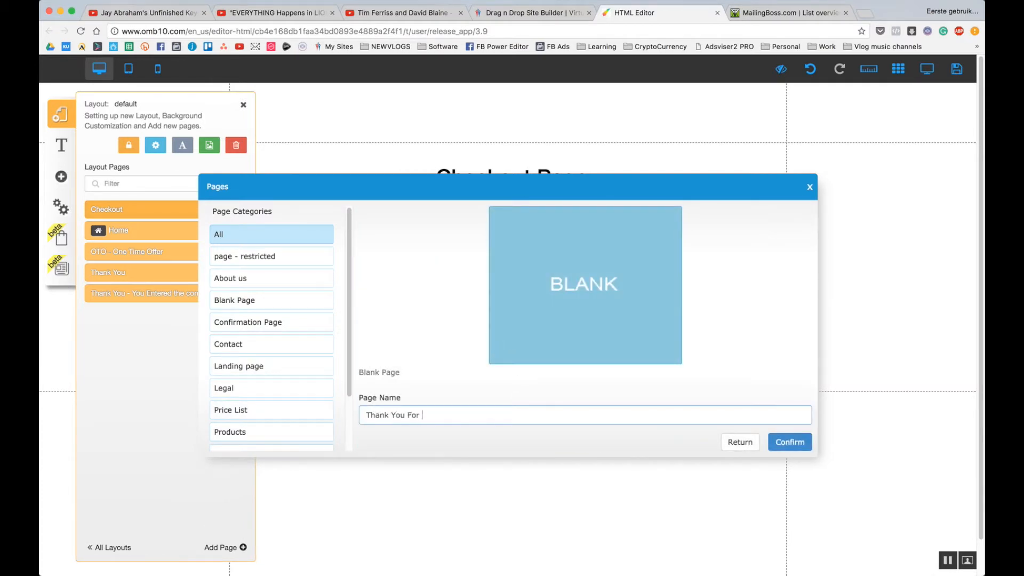
pyautogui.write(' Your Purchase')
pyautogui.click(808, 443)
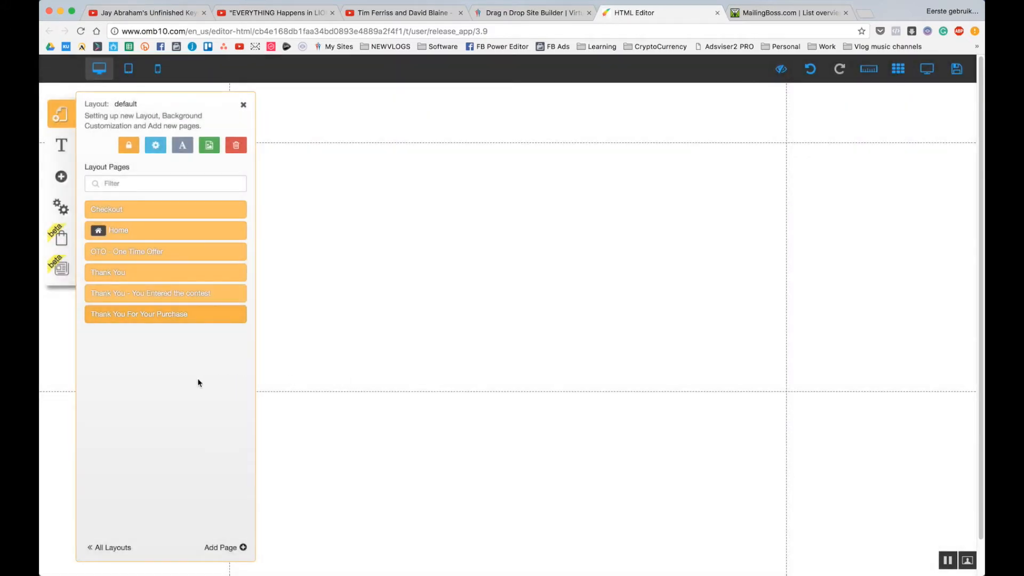
# Add a title reading 'TY for your Purchase' and move it near the page top.
pyautogui.click(61, 176)
pyautogui.click(133, 180)
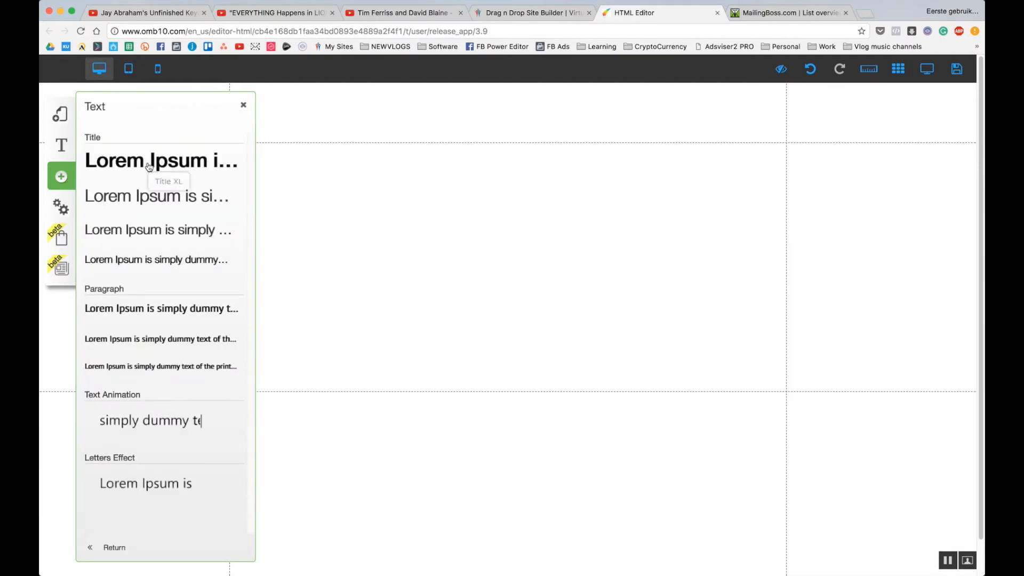
pyautogui.doubleClick(459, 274)
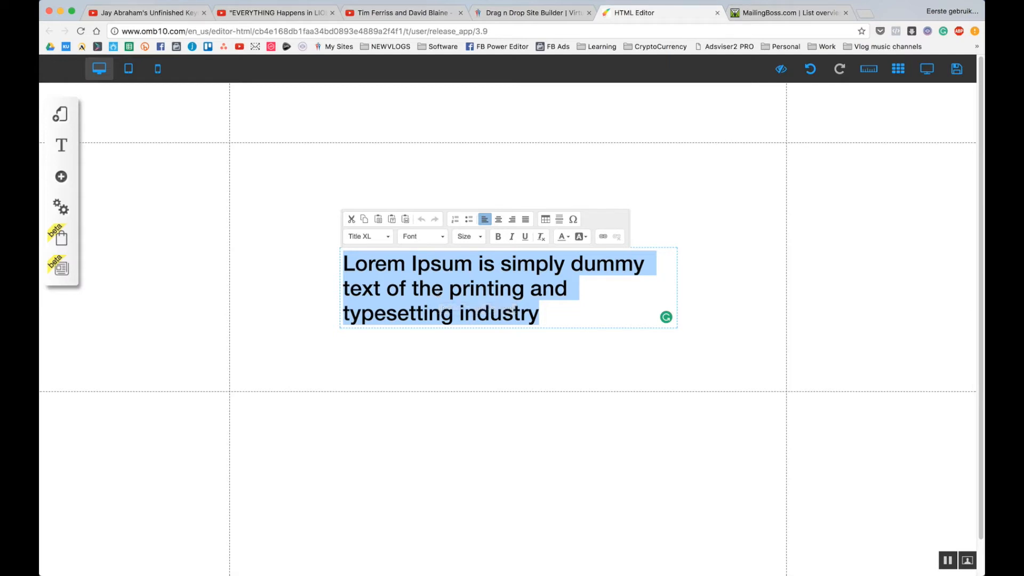
pyautogui.write('TY for your Purchase')
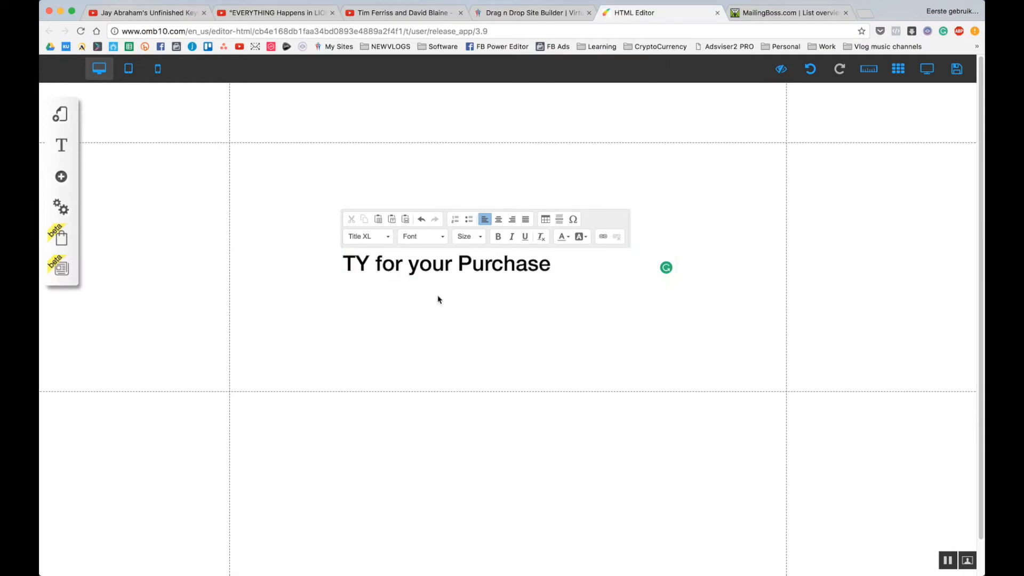
pyautogui.click(435, 334)
pyautogui.moveTo(439, 269); pyautogui.dragTo(500, 187)
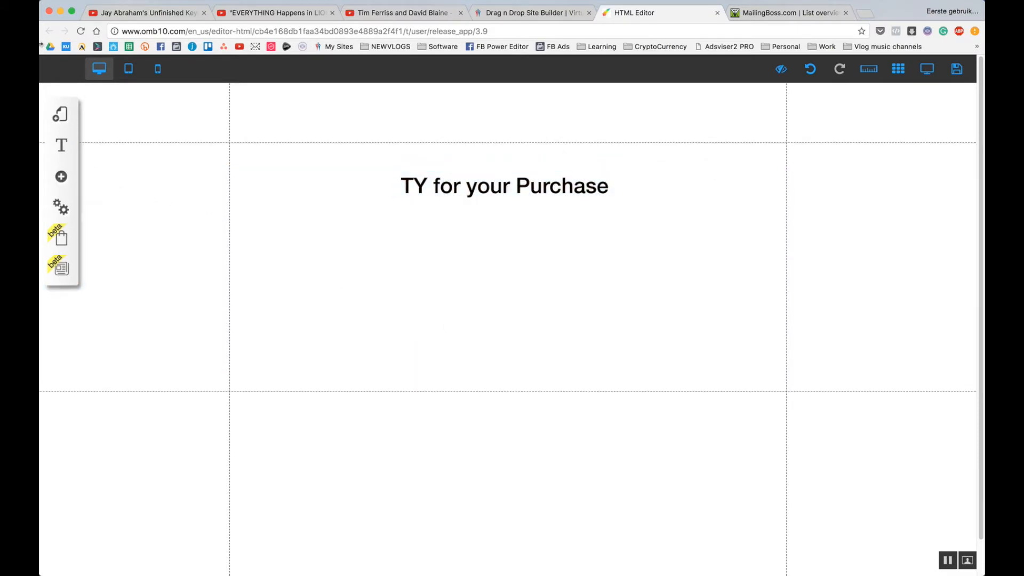
# Create a layout named 'Membership Dashboard' from the first Blank Page template.
pyautogui.click(64, 126)
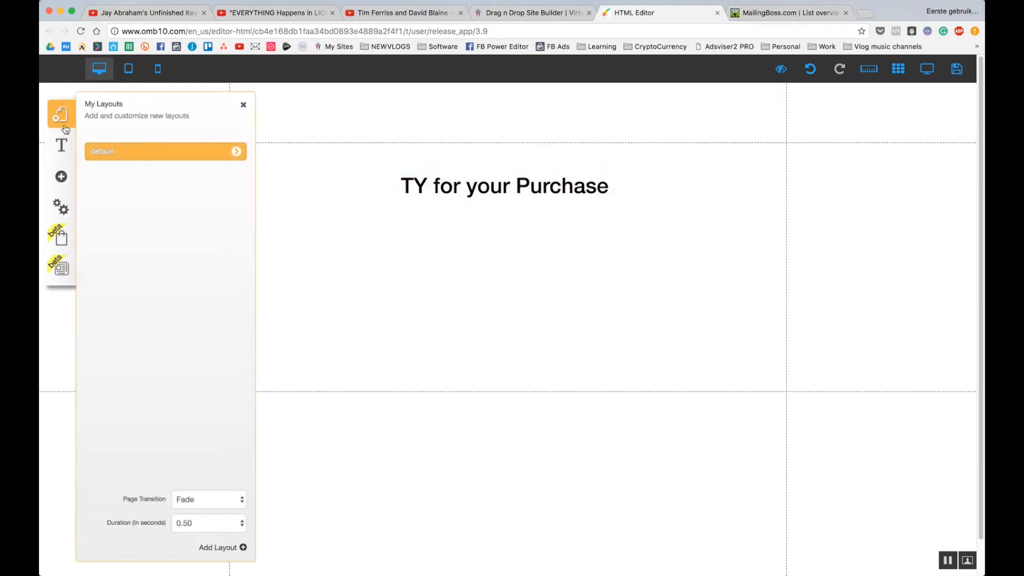
pyautogui.click(242, 550)
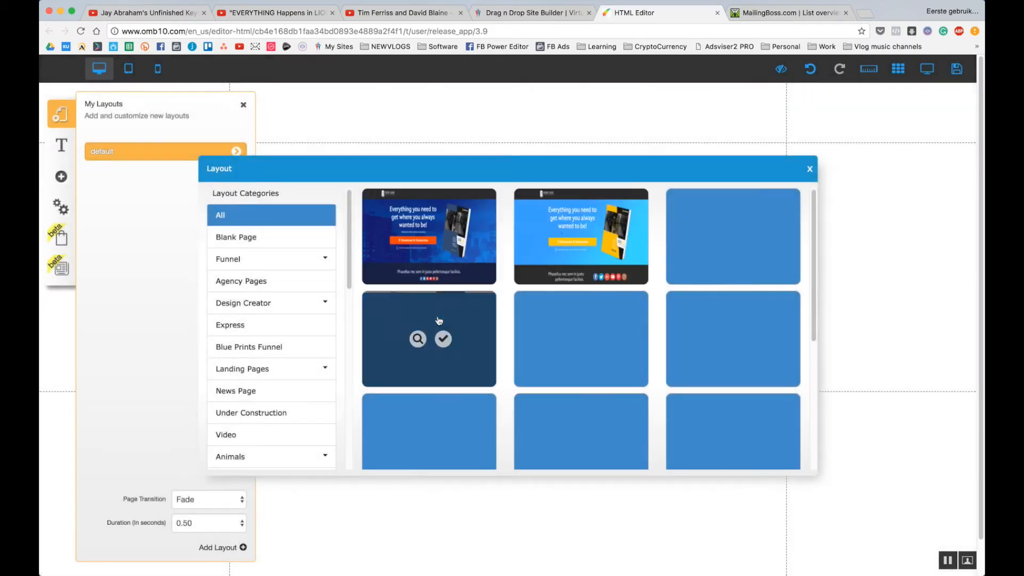
pyautogui.scroll(-5, 593, 282)
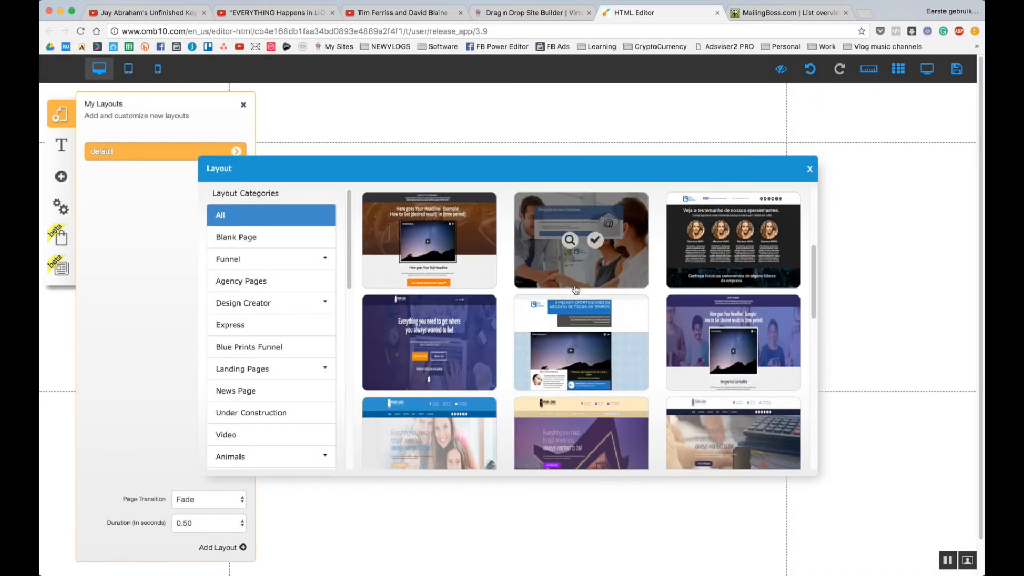
pyautogui.scroll(3, 575, 357)
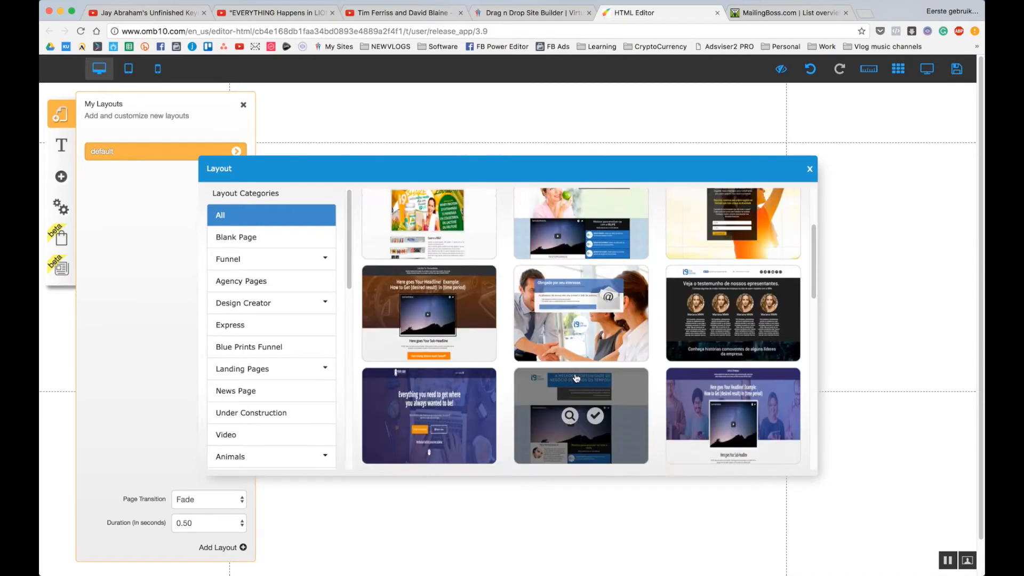
pyautogui.scroll(2, 575, 357)
pyautogui.click(254, 243)
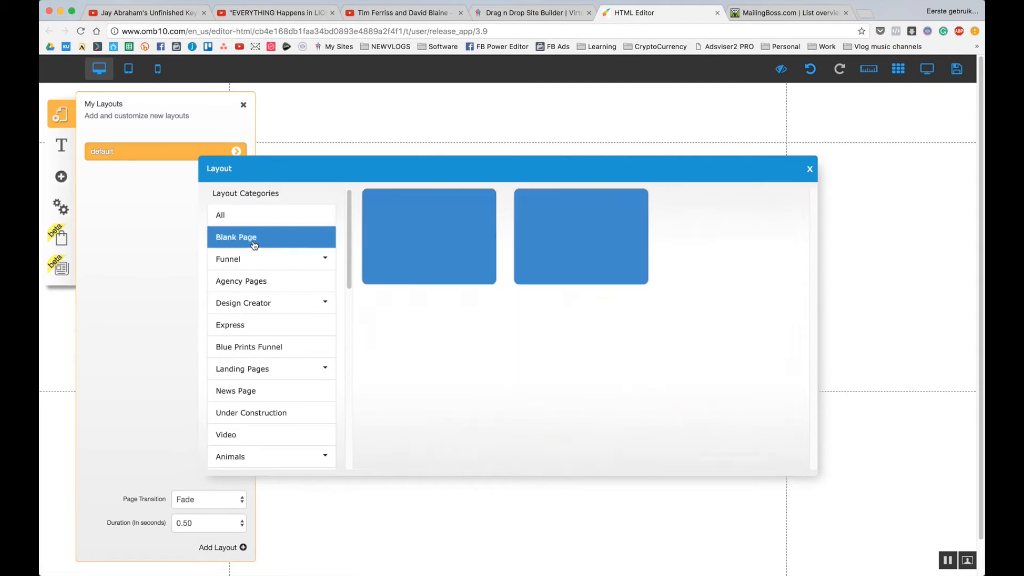
pyautogui.moveTo(416, 277)
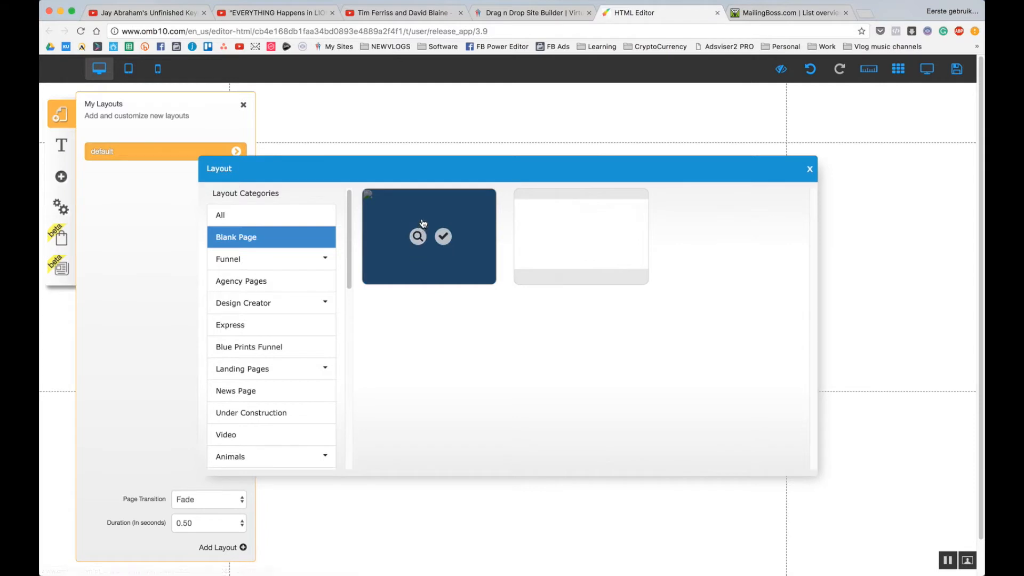
pyautogui.click(446, 237)
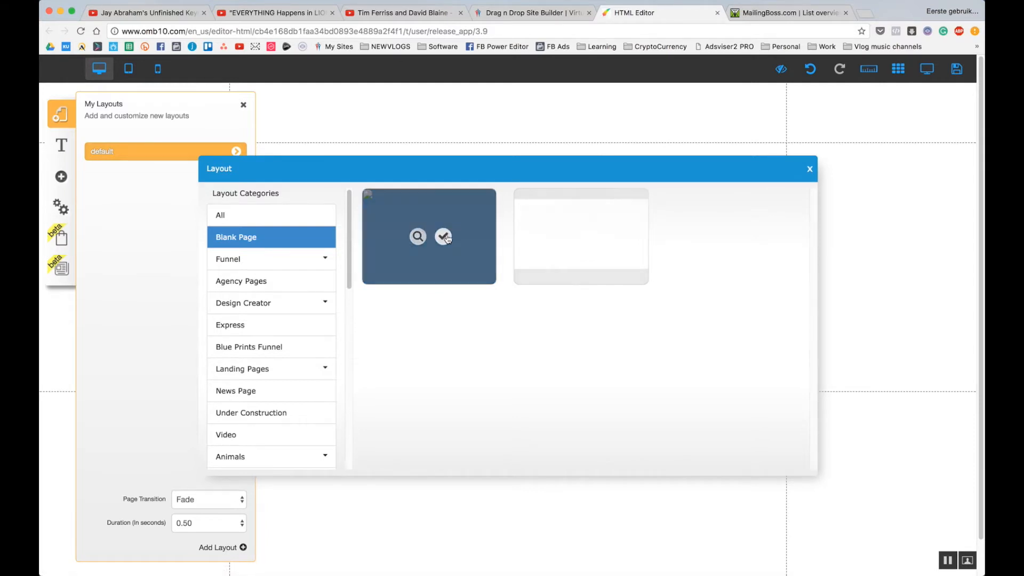
pyautogui.click(464, 423)
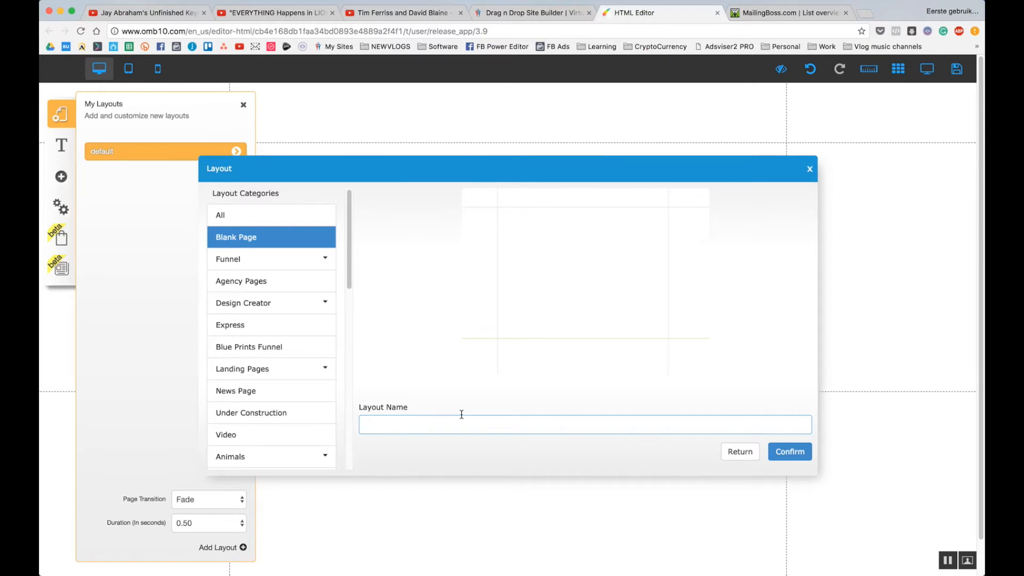
pyautogui.write('embership Dashboard')
pyautogui.click(791, 452)
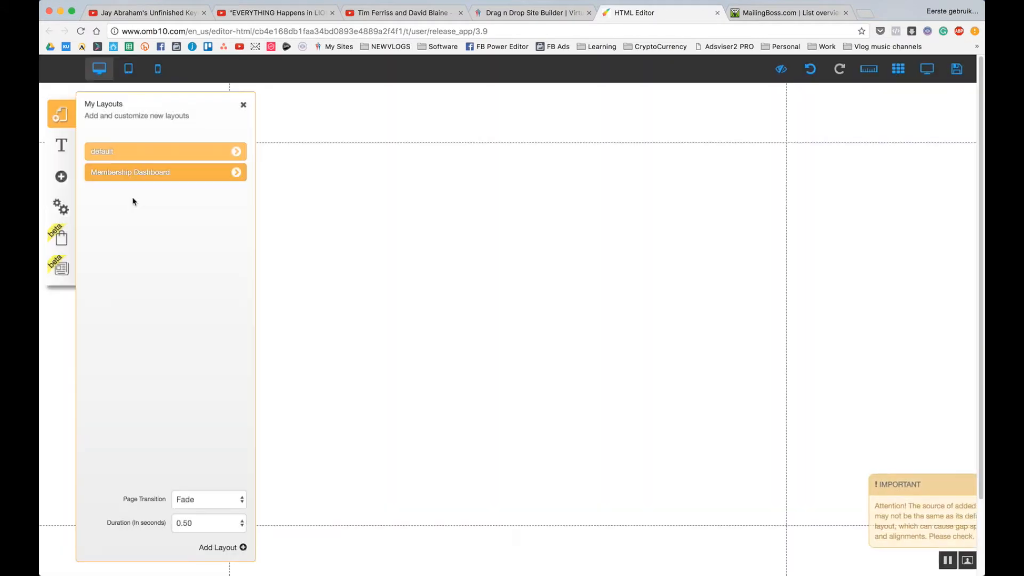
# Rename the Home 1 page to 'Membership Dashboard' with address 'dashboard', save it, and close the panel.
pyautogui.click(236, 172)
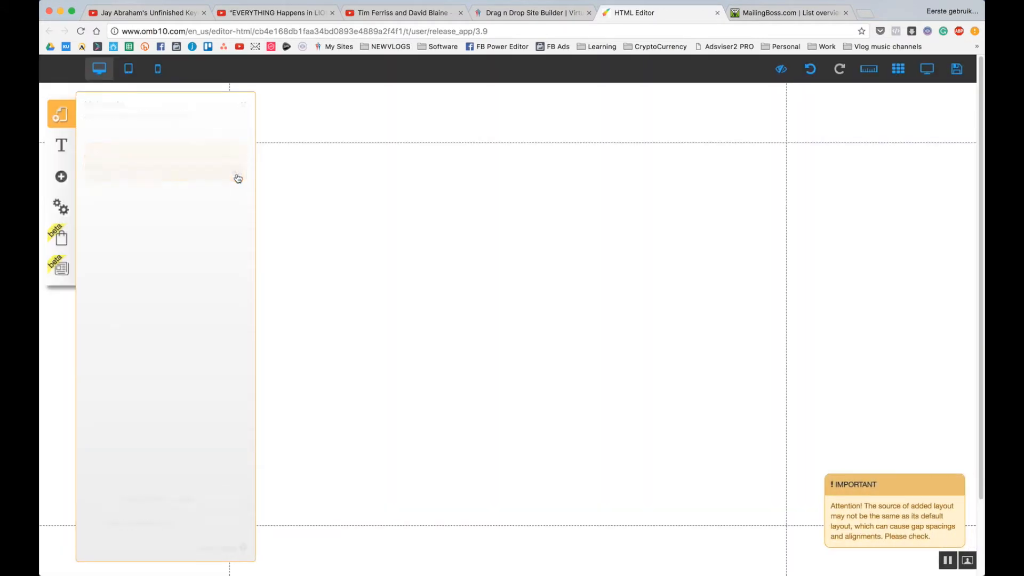
pyautogui.click(232, 213)
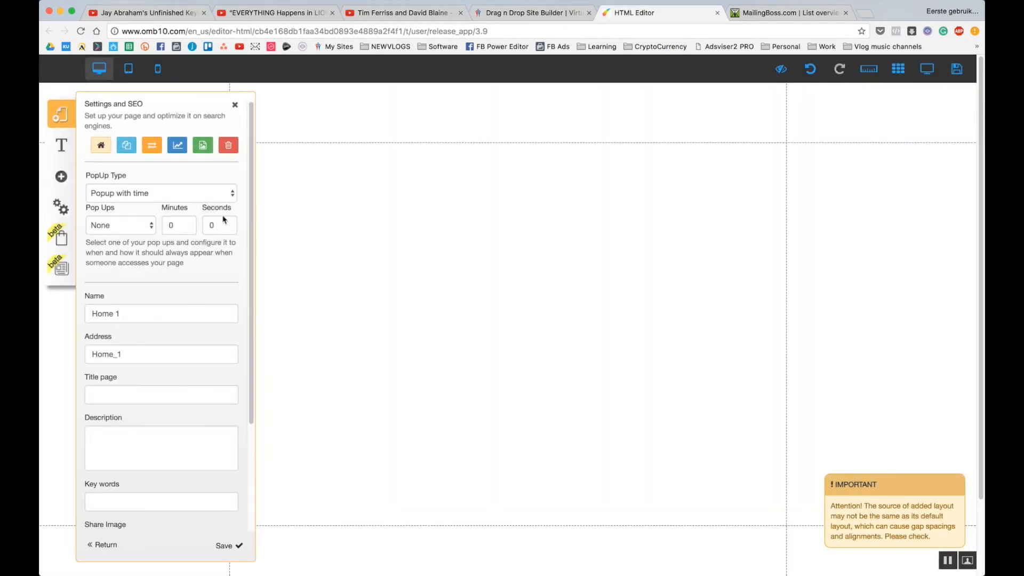
pyautogui.moveTo(144, 313); pyautogui.dragTo(39, 300)
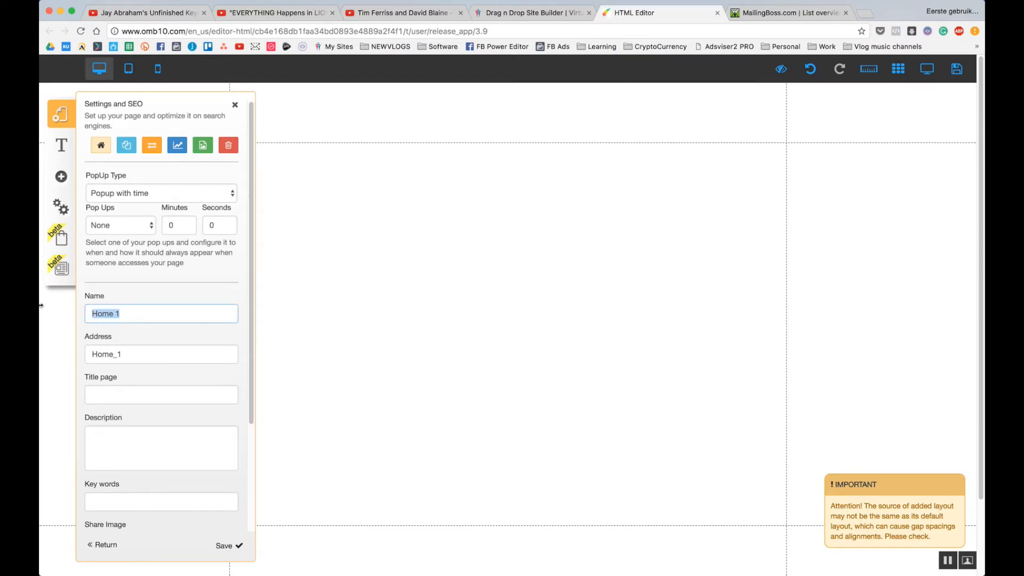
pyautogui.write('Membership Dashboard')
pyautogui.press('Tab')
pyautogui.write('dashboar')
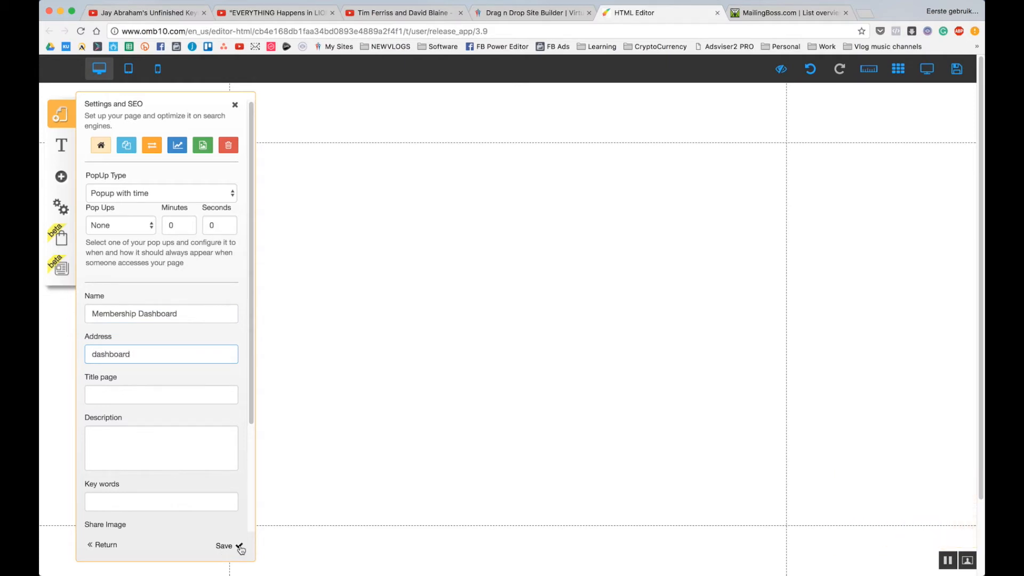
pyautogui.scroll(-5, 155, 393)
pyautogui.scroll(5, 154, 398)
pyautogui.click(238, 549)
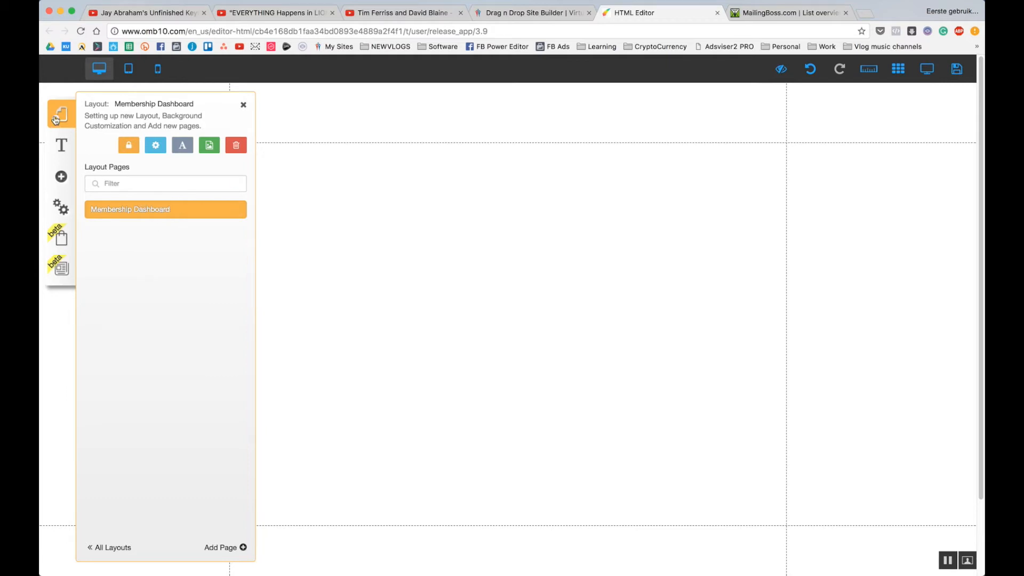
pyautogui.click(244, 106)
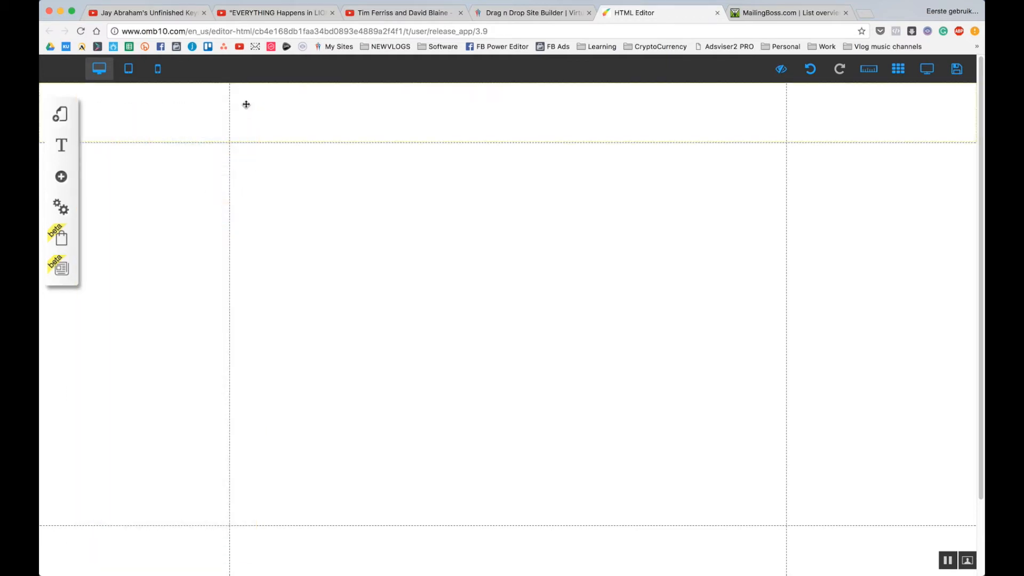
# In Restricted Area Settings, add a new restricted area named Course.
pyautogui.click(66, 214)
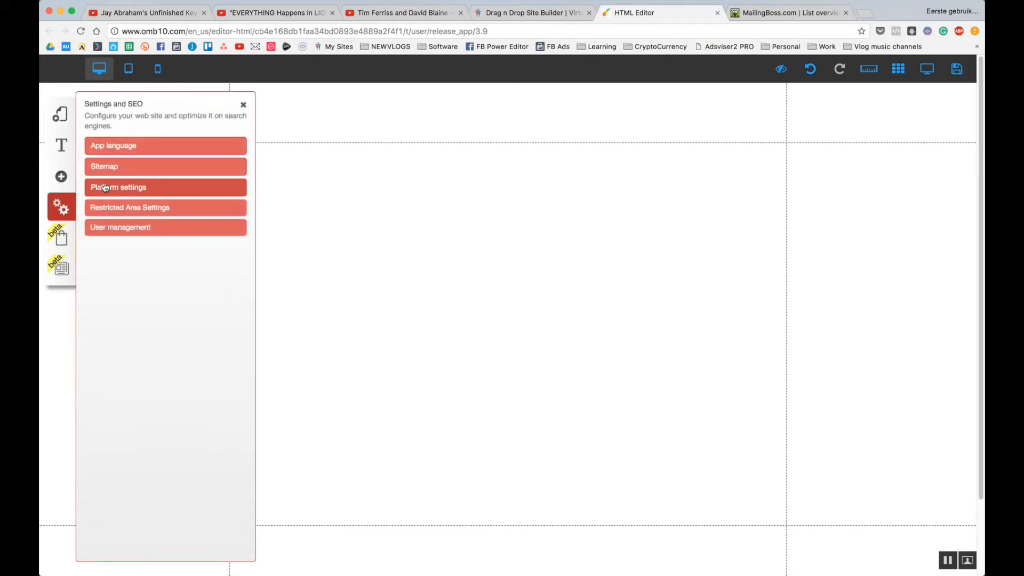
pyautogui.click(138, 213)
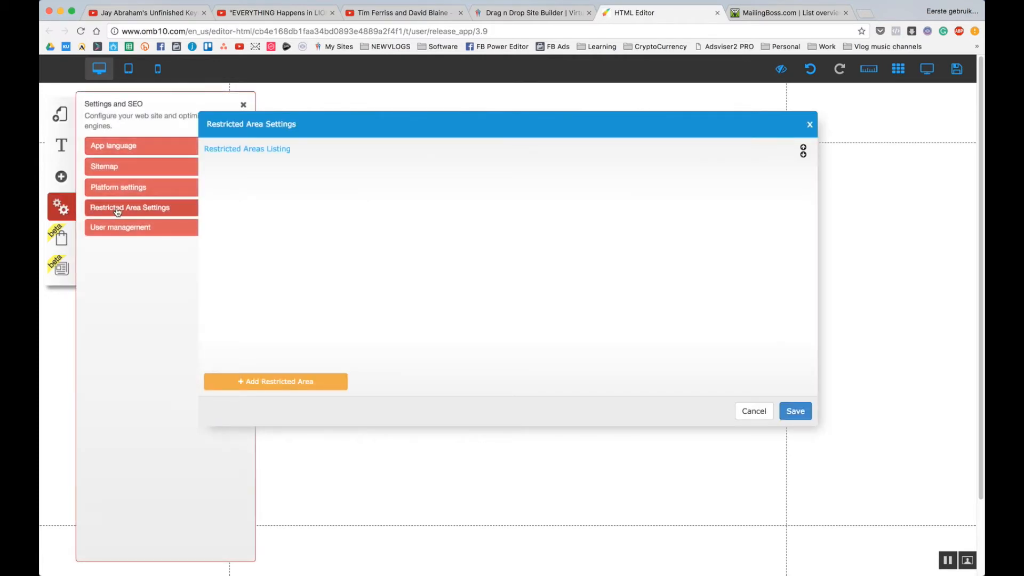
pyautogui.click(269, 380)
pyautogui.doubleClick(403, 169)
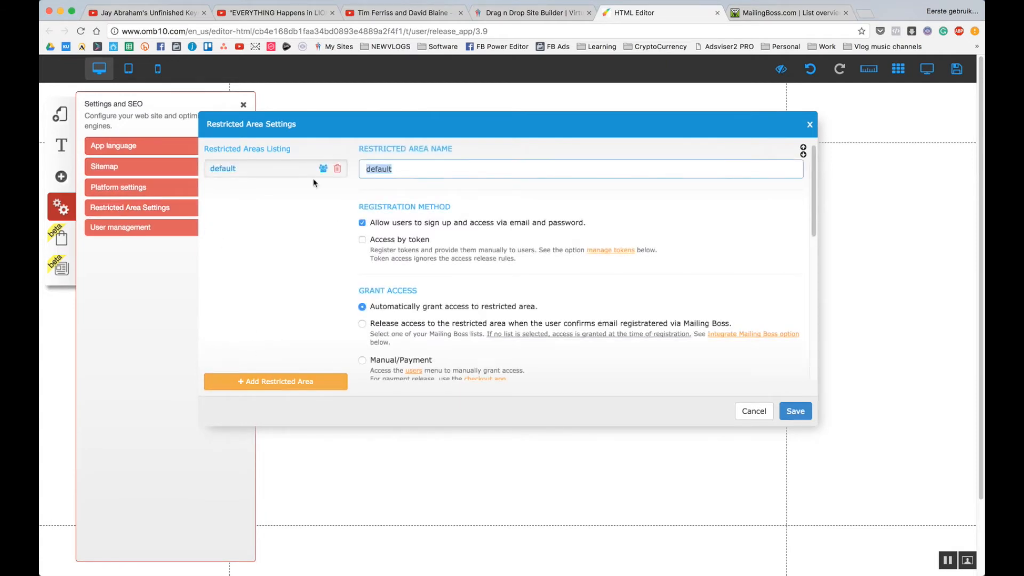
pyautogui.write('Course')
# Set the Course area's grant access option to Manual/Payment.
pyautogui.scroll(-2, 785, 220)
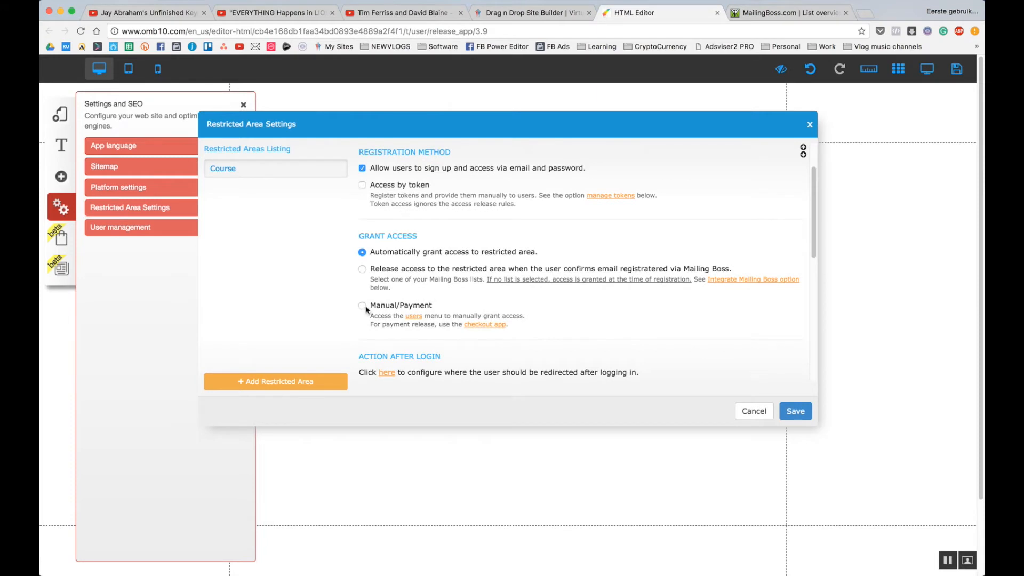
pyautogui.click(363, 307)
pyautogui.scroll(-2, 487, 214)
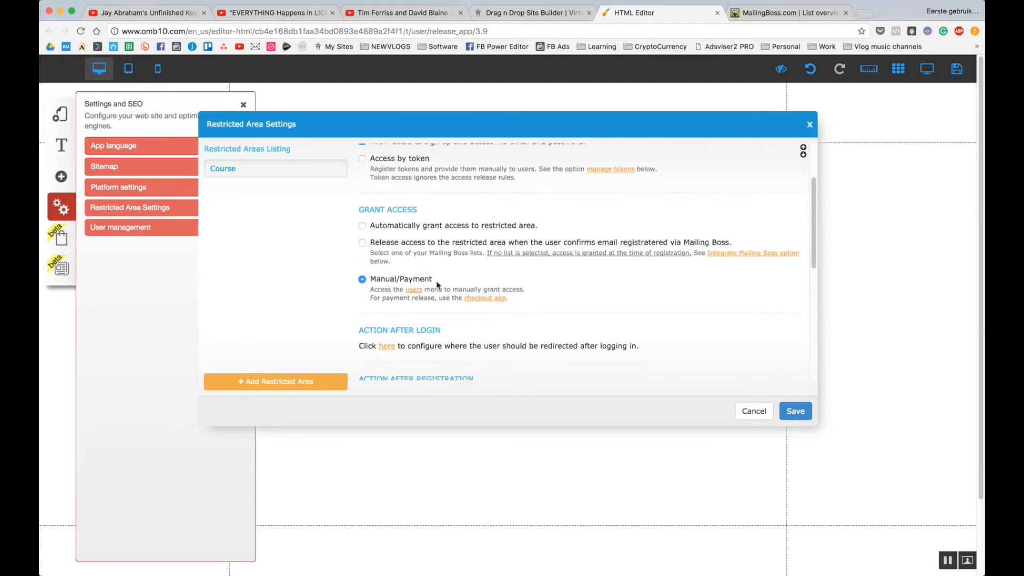
pyautogui.scroll(3, 445, 270)
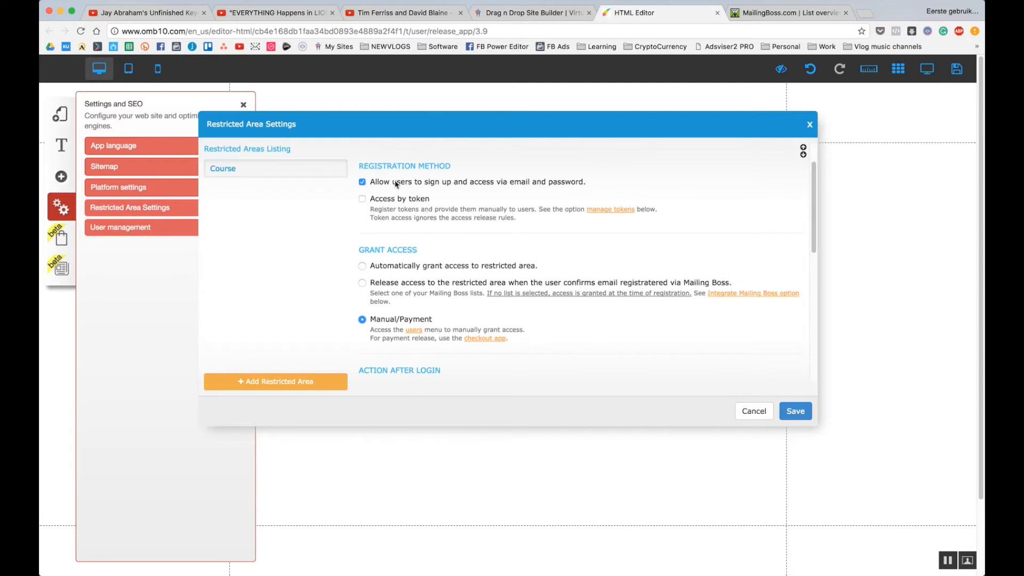
pyautogui.scroll(-2, 468, 288)
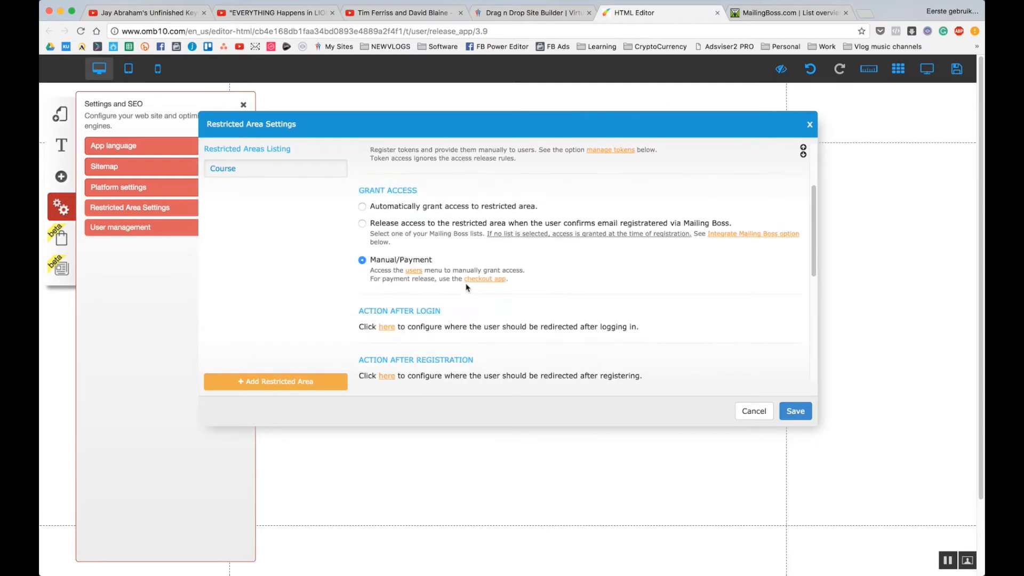
pyautogui.scroll(-1, 467, 287)
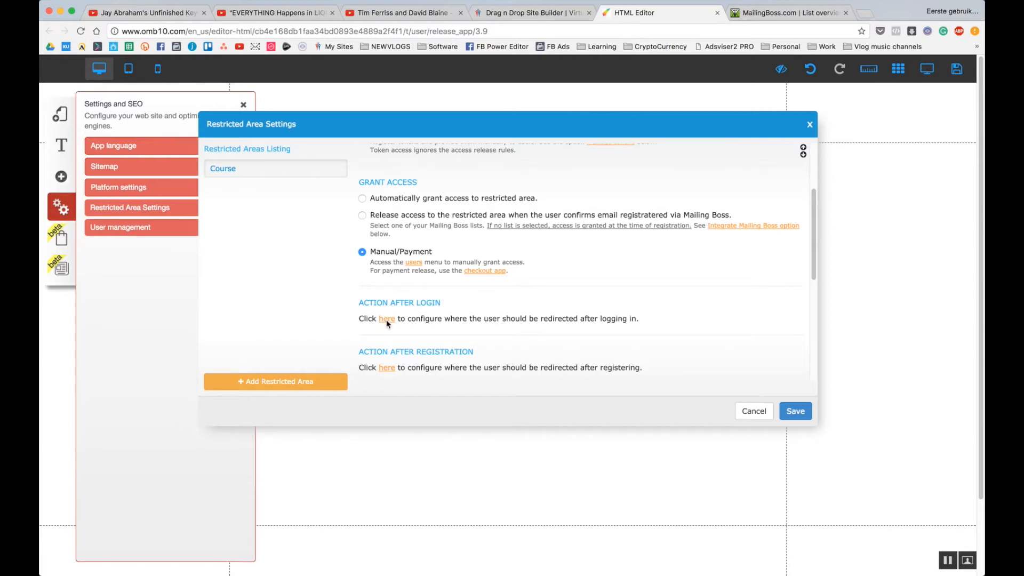
pyautogui.scroll(4, 816, 272)
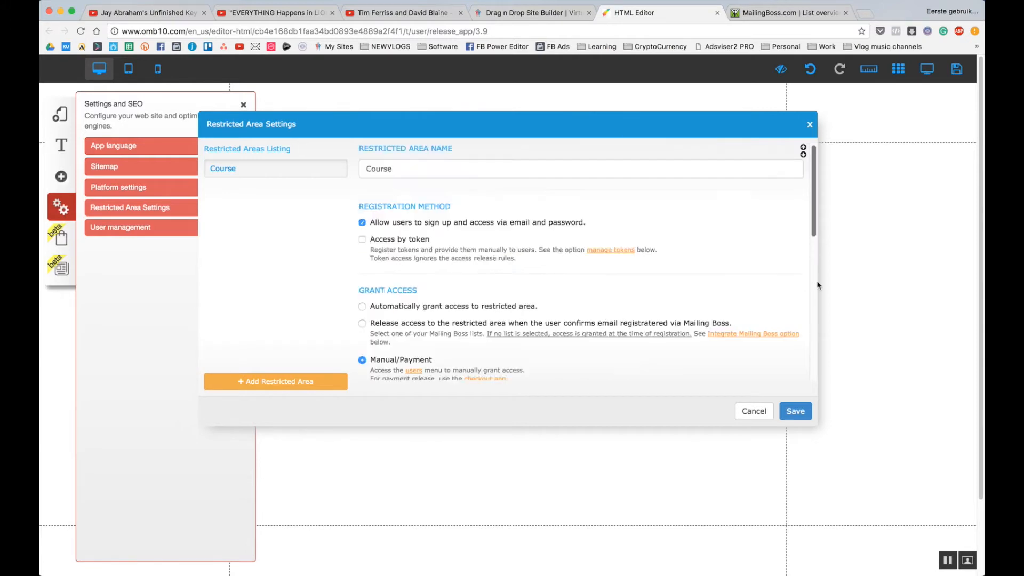
pyautogui.scroll(-7, 818, 285)
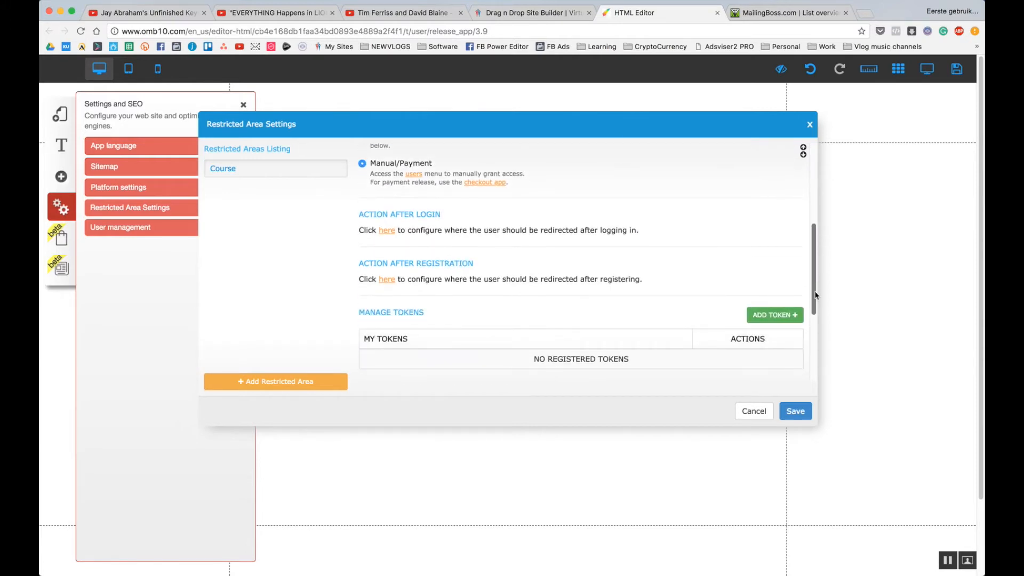
# Set Action After Login to redirect to the Membership Dashboard page.
pyautogui.click(388, 231)
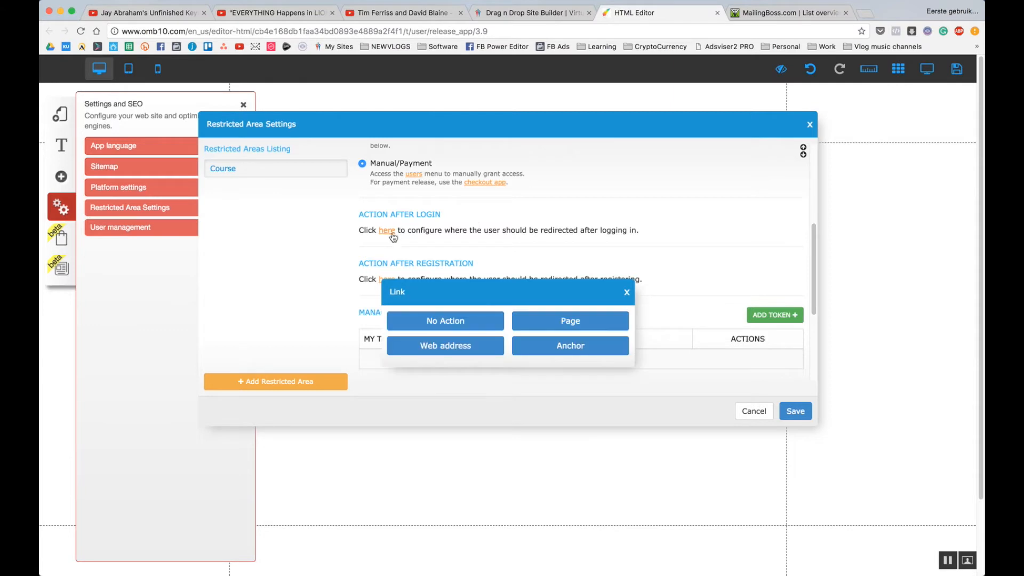
pyautogui.click(544, 325)
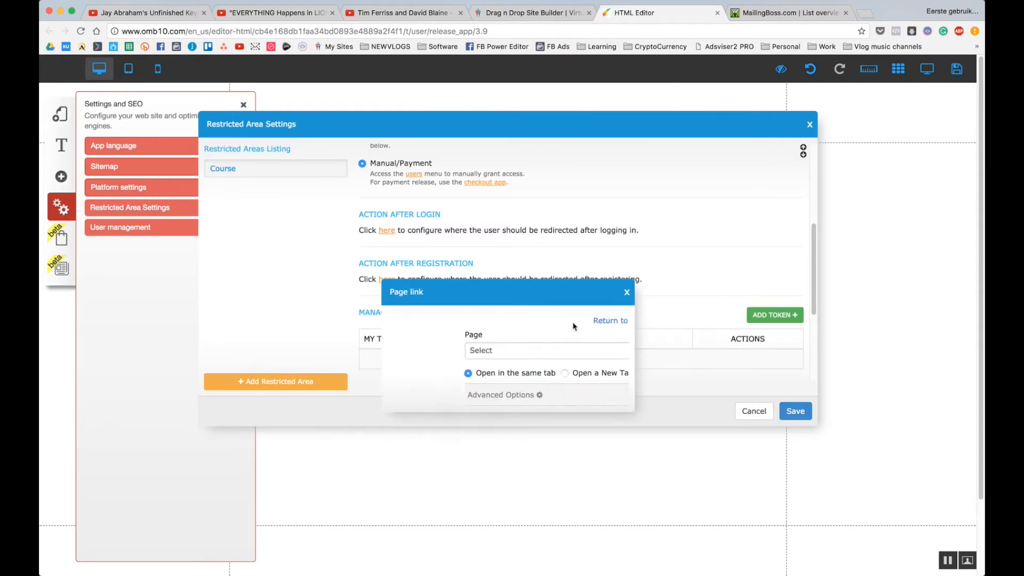
pyautogui.click(474, 352)
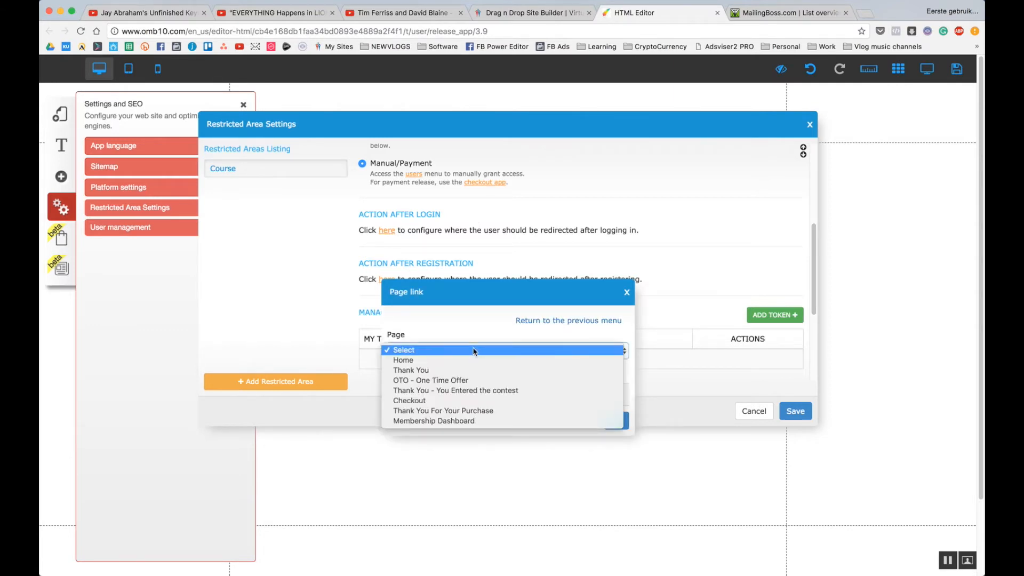
pyautogui.click(462, 422)
pyautogui.click(613, 420)
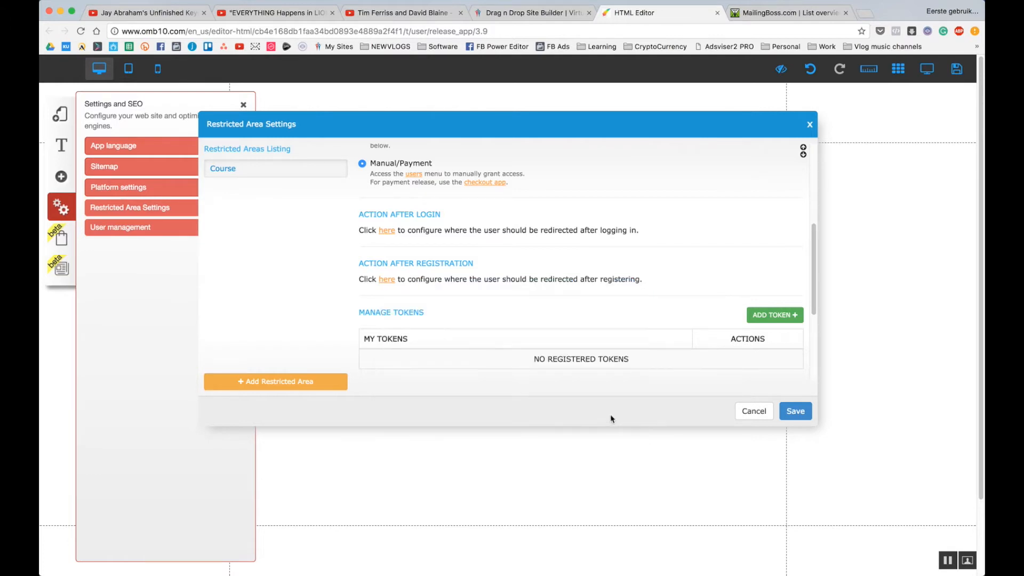
# Set Action After Registration to redirect to the Membership Dashboard page as well.
pyautogui.click(388, 280)
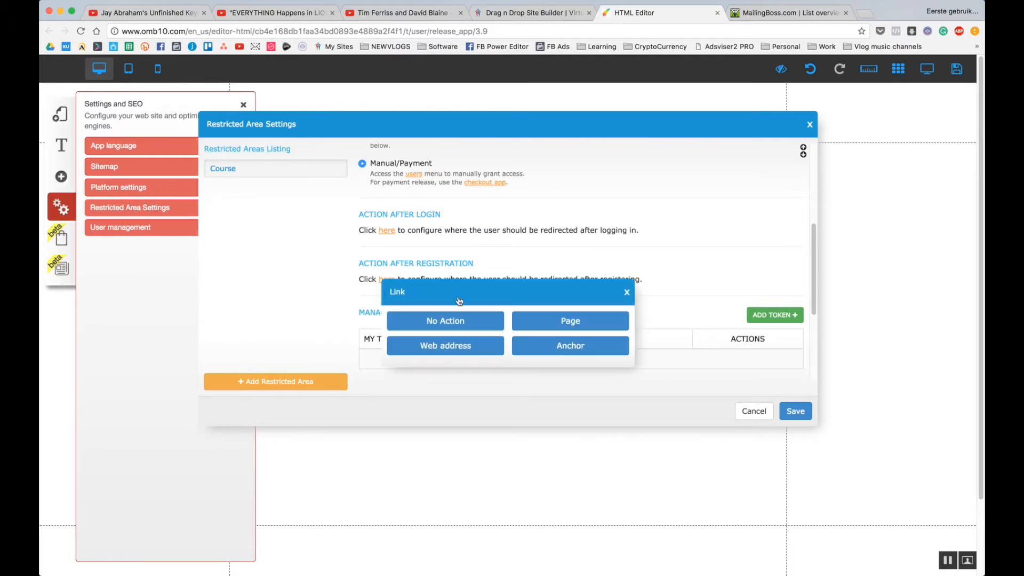
pyautogui.click(578, 327)
pyautogui.click(544, 352)
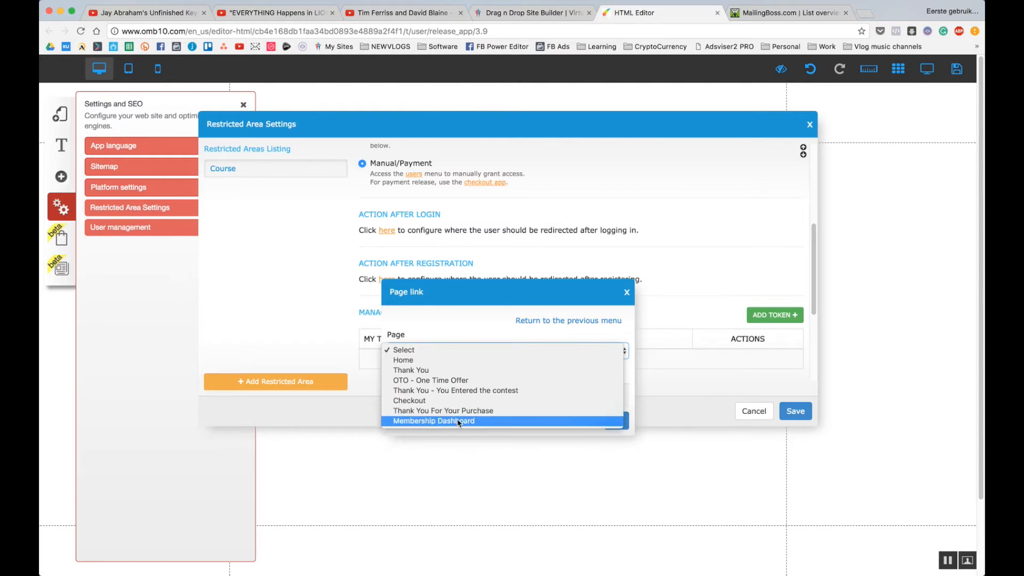
pyautogui.click(458, 421)
pyautogui.click(616, 421)
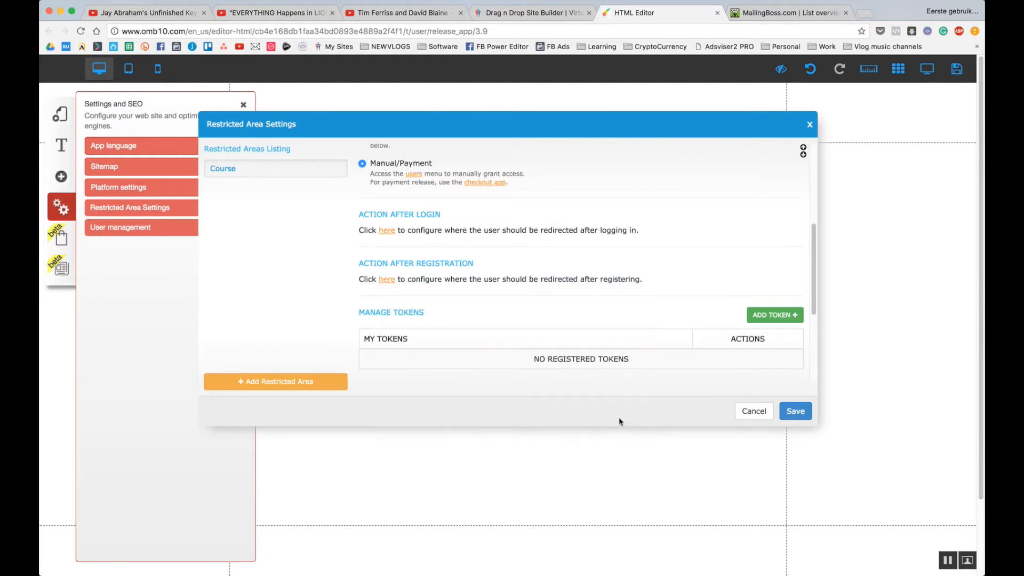
# Tick the MailingBoss Members list for Course, save, and dismiss the save-layout-first alert.
pyautogui.scroll(-2, 651, 272)
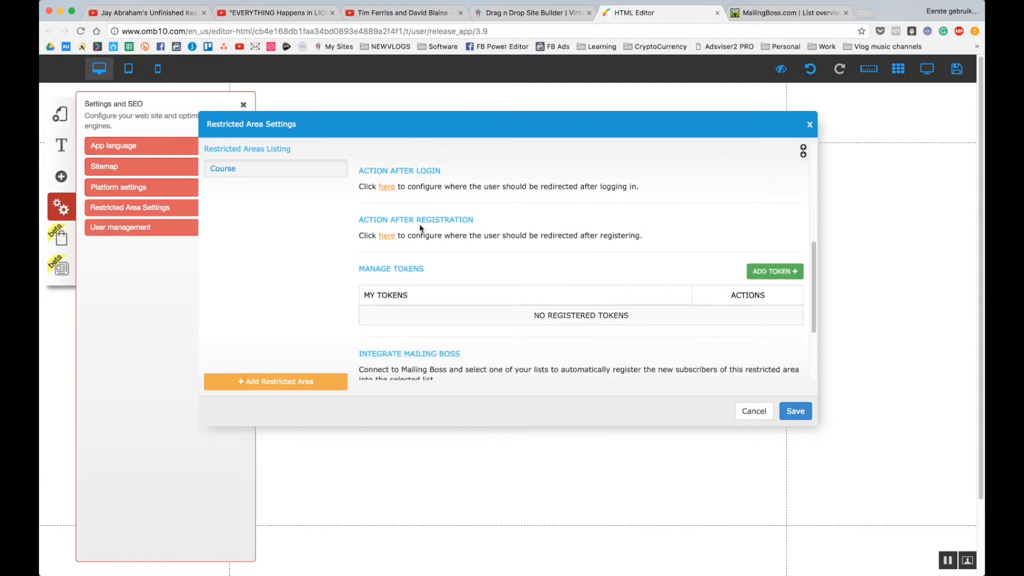
pyautogui.scroll(-1, 455, 266)
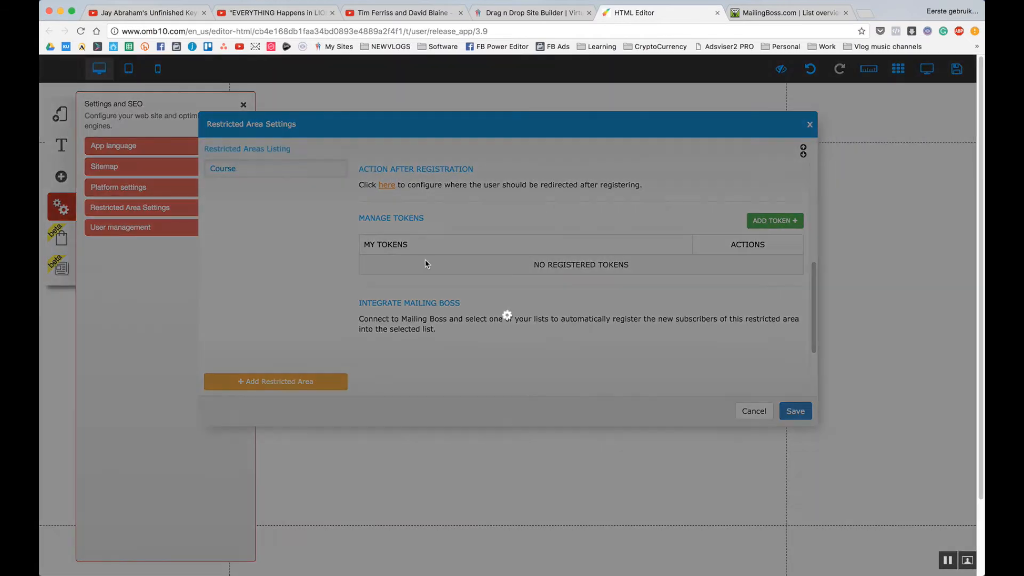
pyautogui.scroll(2, 475, 270)
pyautogui.scroll(-5, 476, 270)
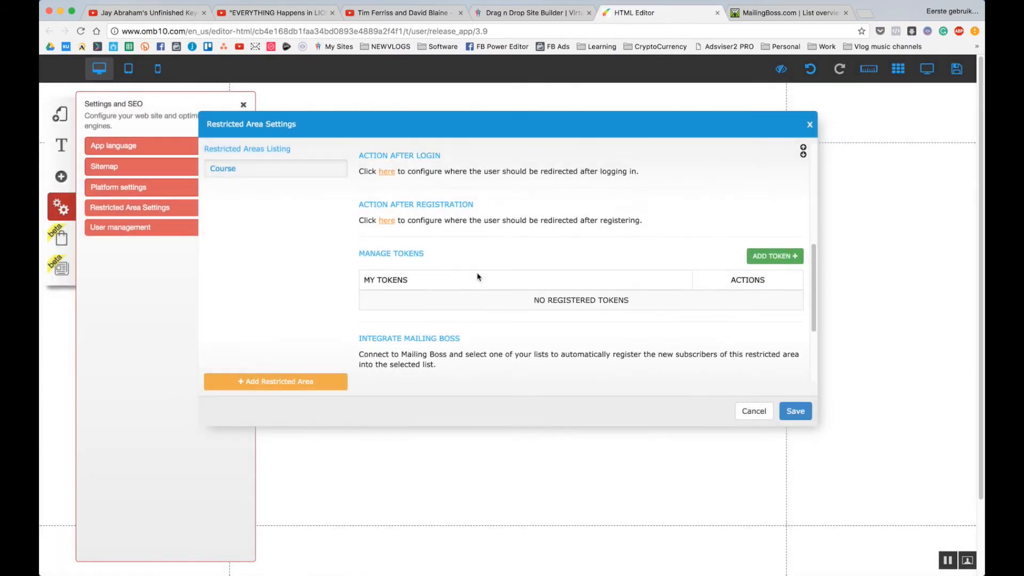
pyautogui.scroll(-1, 477, 305)
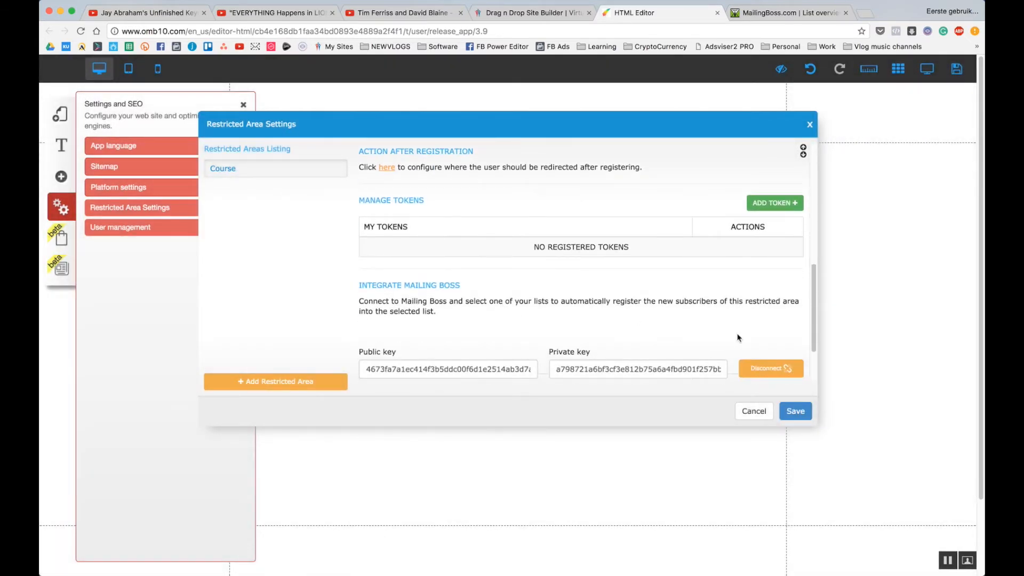
pyautogui.moveTo(815, 314); pyautogui.dragTo(815, 341)
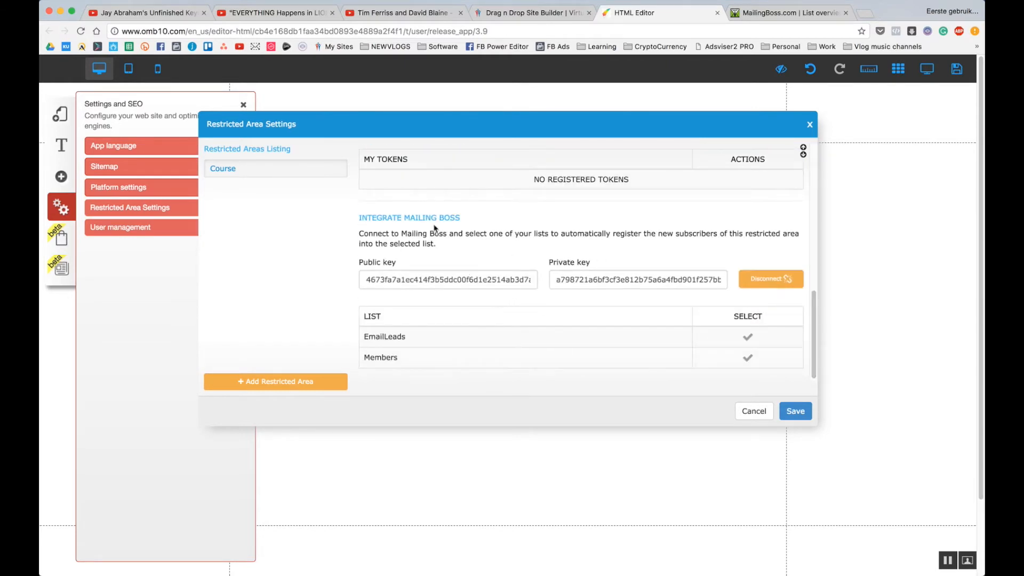
pyautogui.click(747, 359)
pyautogui.click(796, 412)
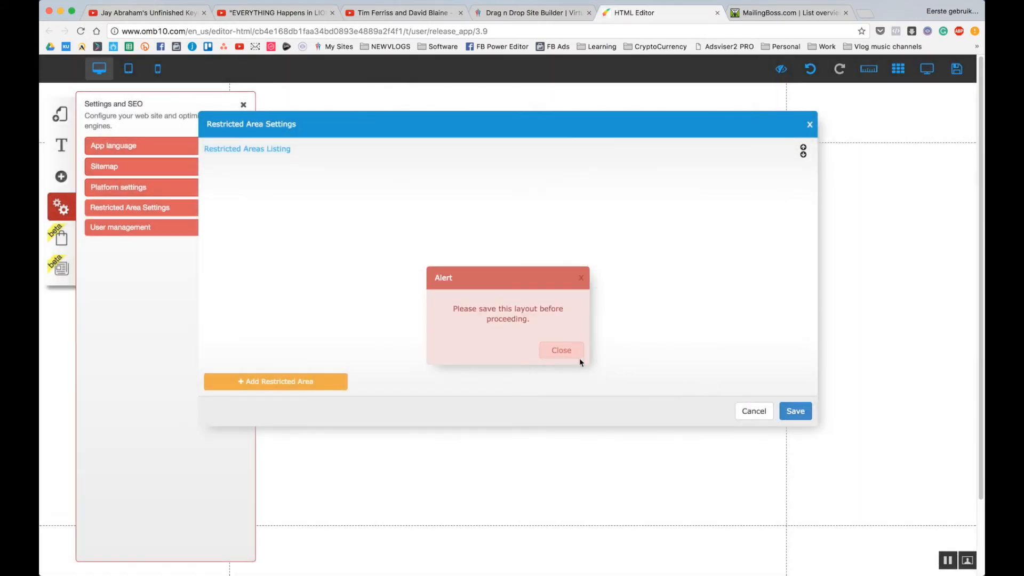
pyautogui.click(569, 357)
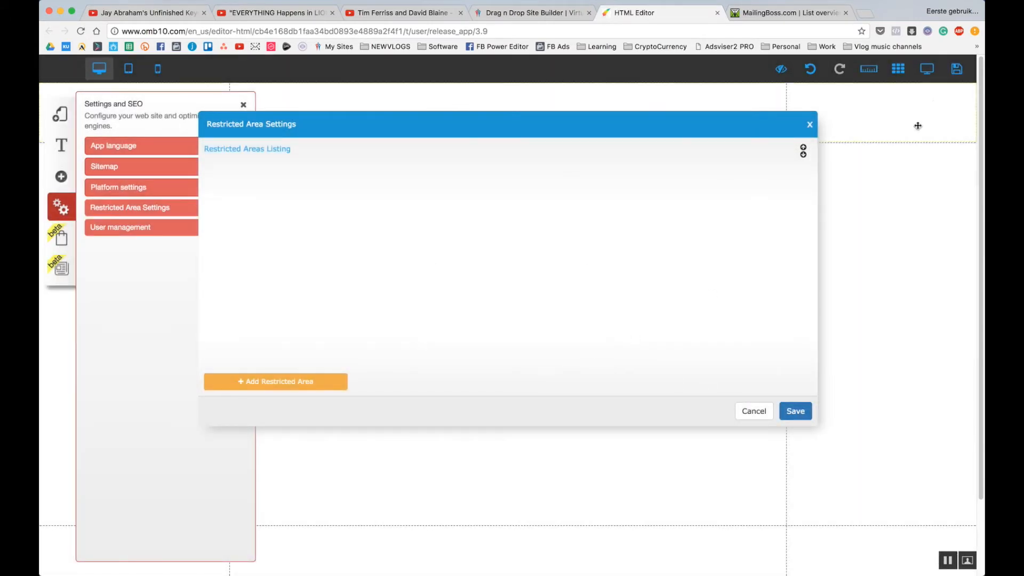
# Register the site under the name funnelplusupsell and confirm saving the listed changes.
pyautogui.click(963, 71)
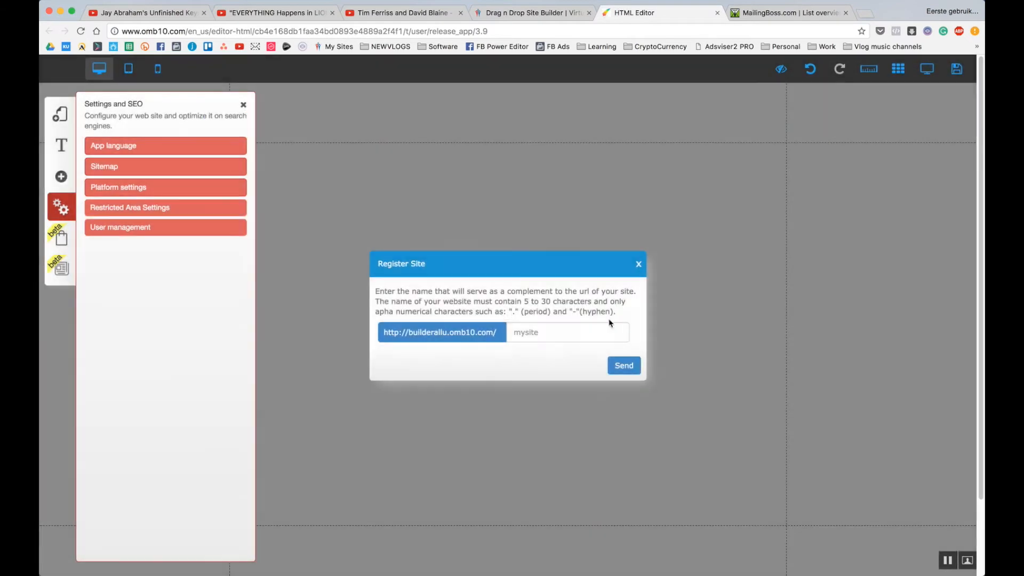
pyautogui.click(572, 339)
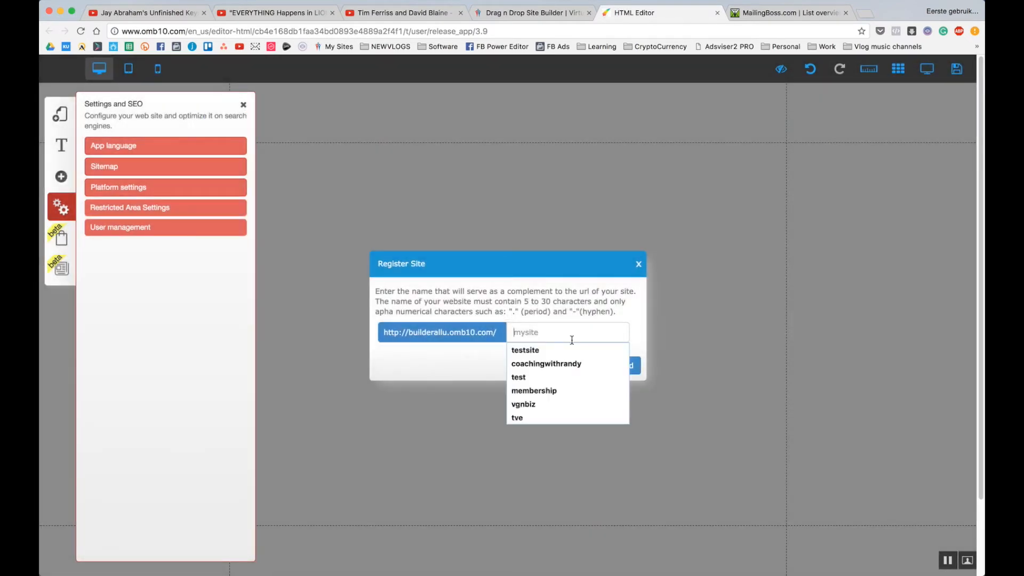
pyautogui.write('membership')
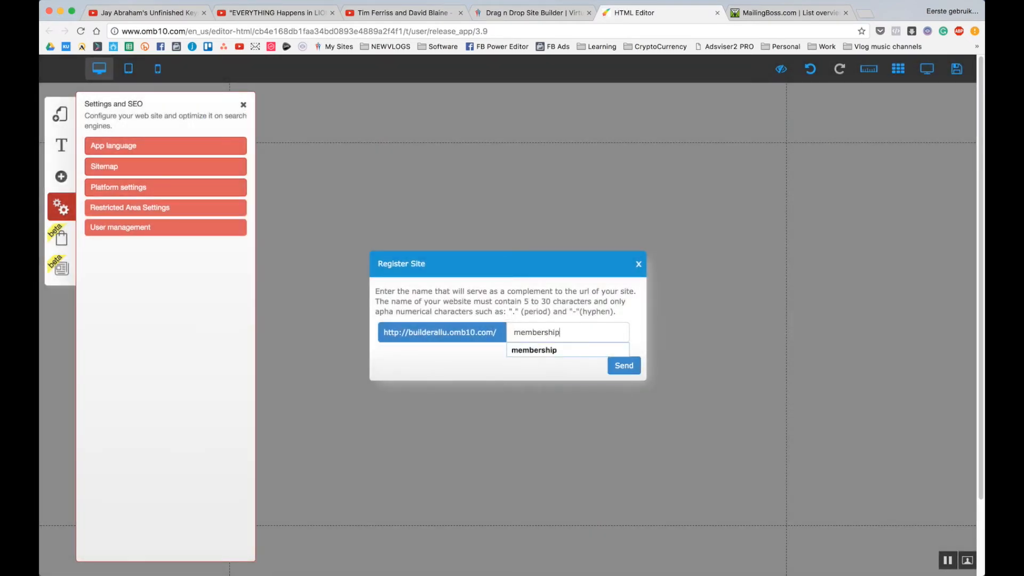
pyautogui.press('super+a')
pyautogui.write('funnel')
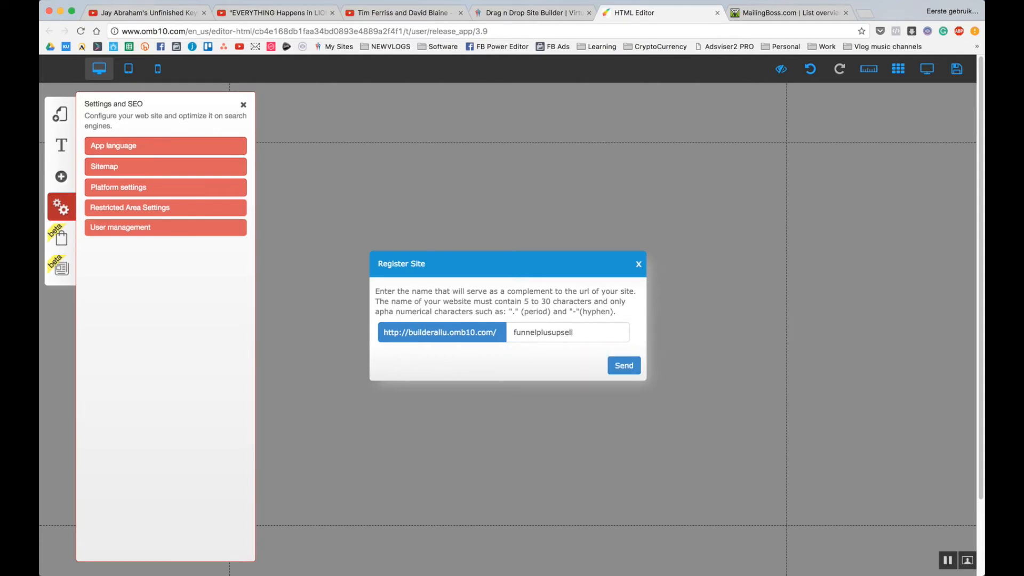
pyautogui.click(624, 365)
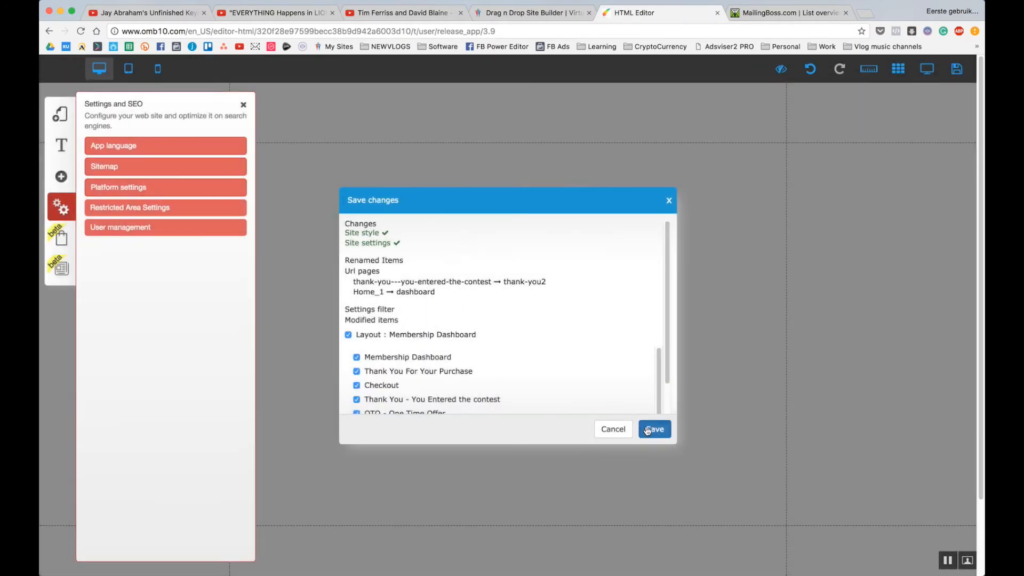
pyautogui.click(648, 429)
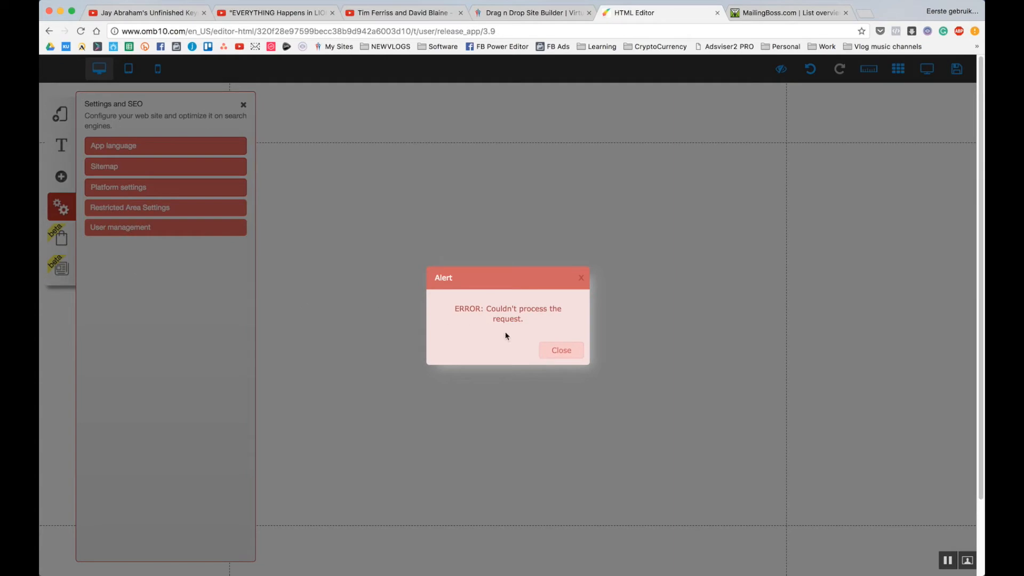
# Dismiss the processing error and save the site again, confirming the changes.
pyautogui.click(559, 350)
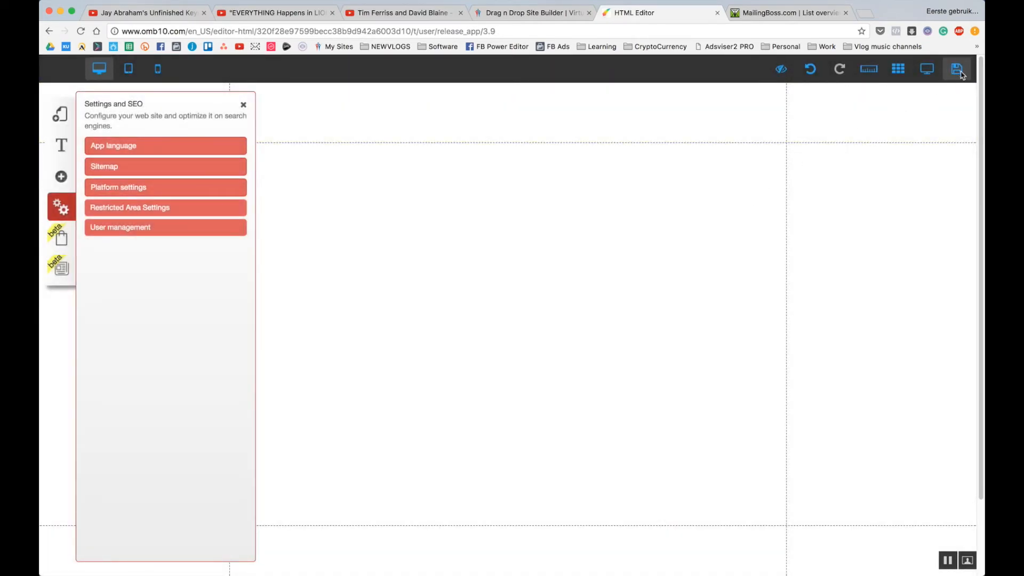
pyautogui.click(957, 70)
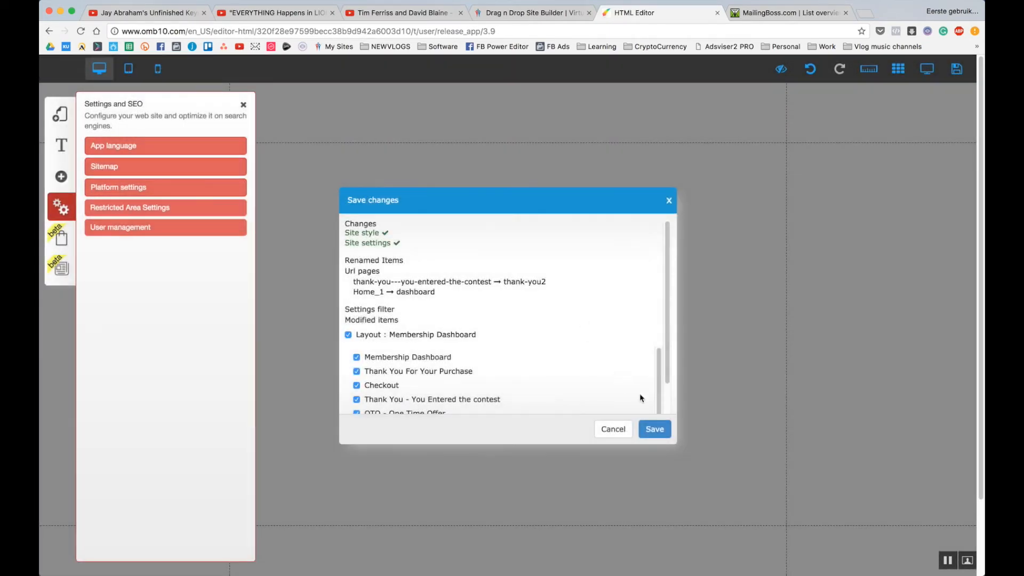
pyautogui.click(653, 429)
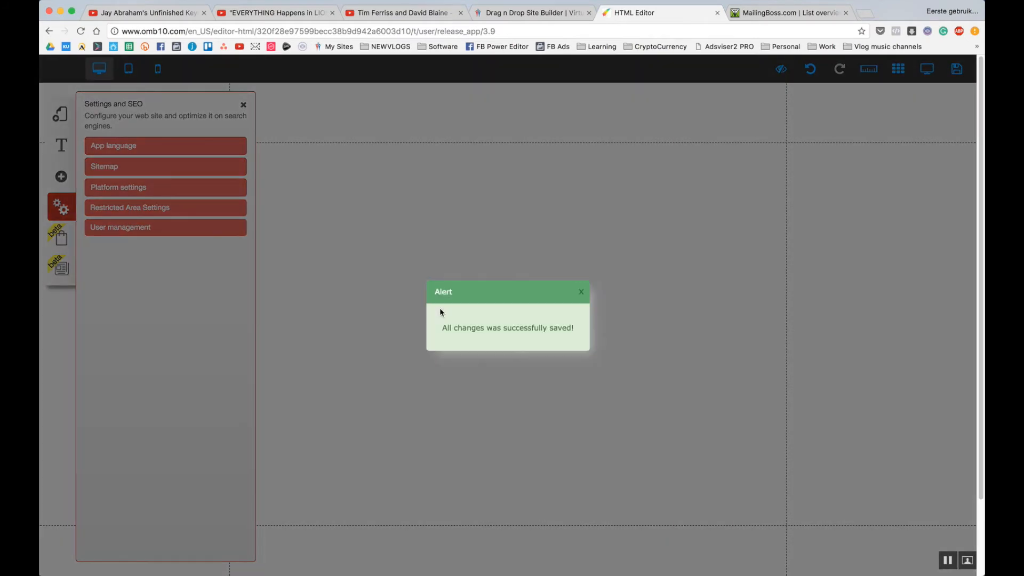
# Dismiss the success alert, show the default layout's Checkout page, and open the site settings.
pyautogui.click(581, 292)
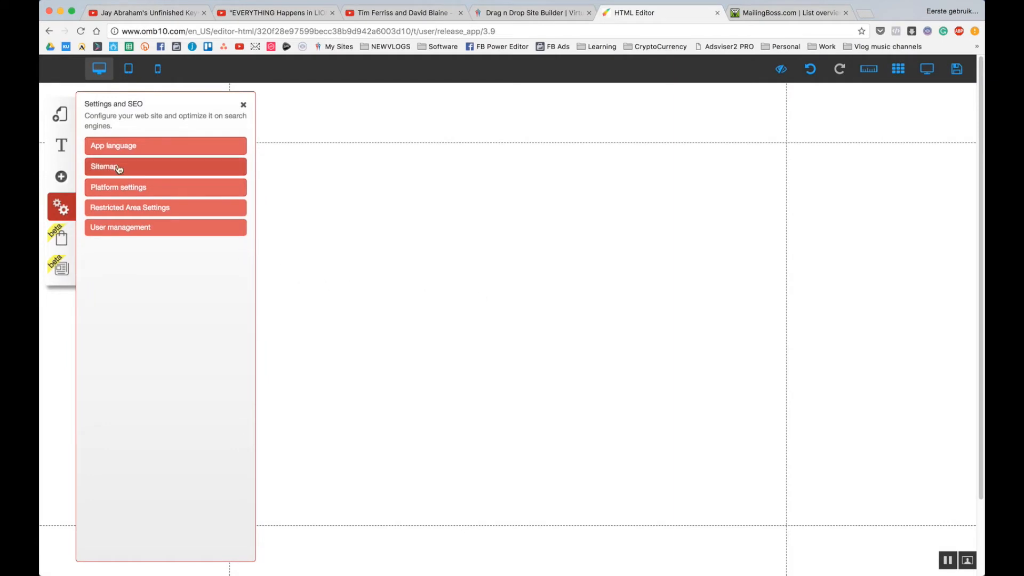
pyautogui.click(62, 115)
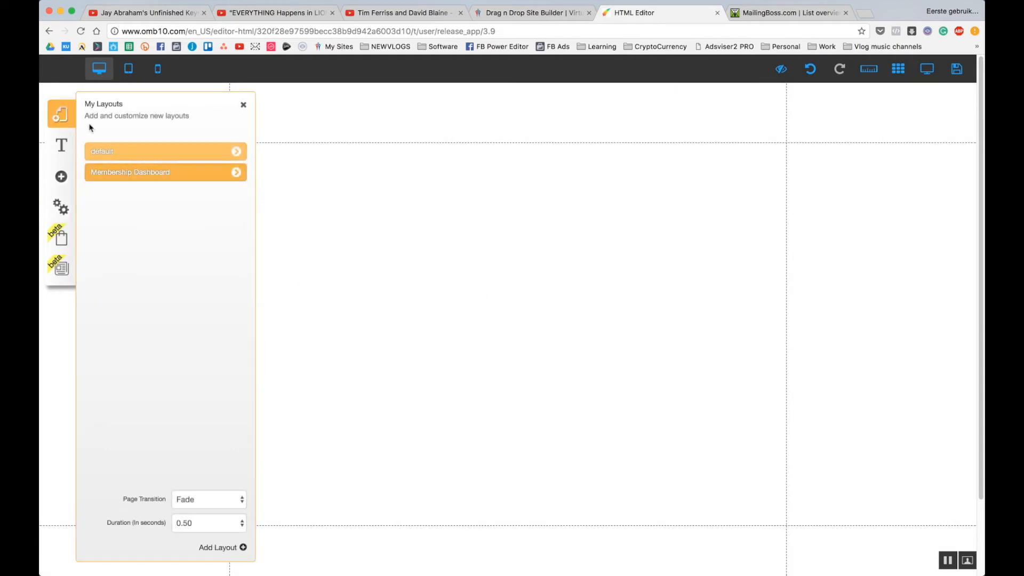
pyautogui.click(230, 152)
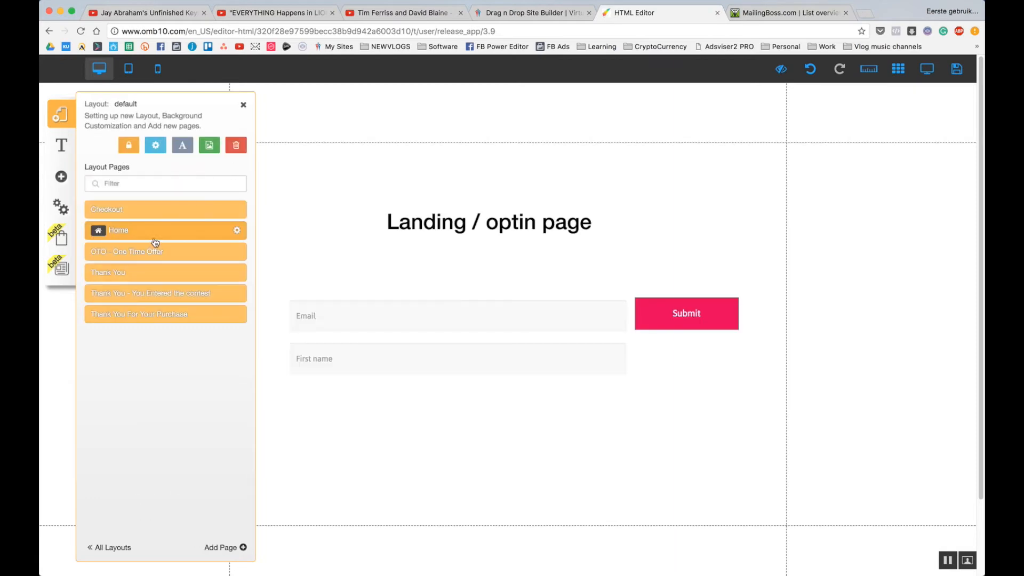
pyautogui.click(151, 209)
pyautogui.click(382, 238)
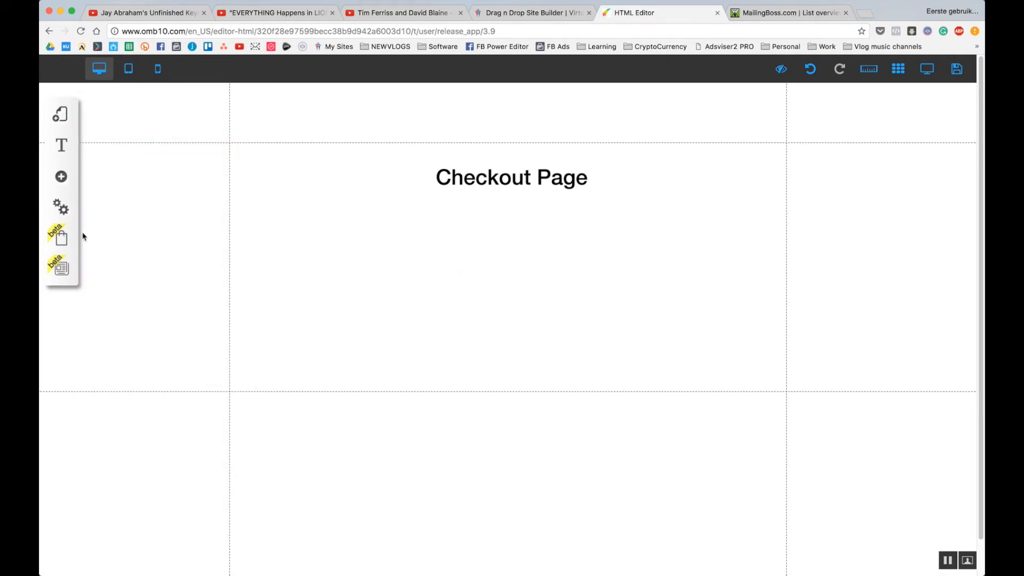
pyautogui.click(62, 210)
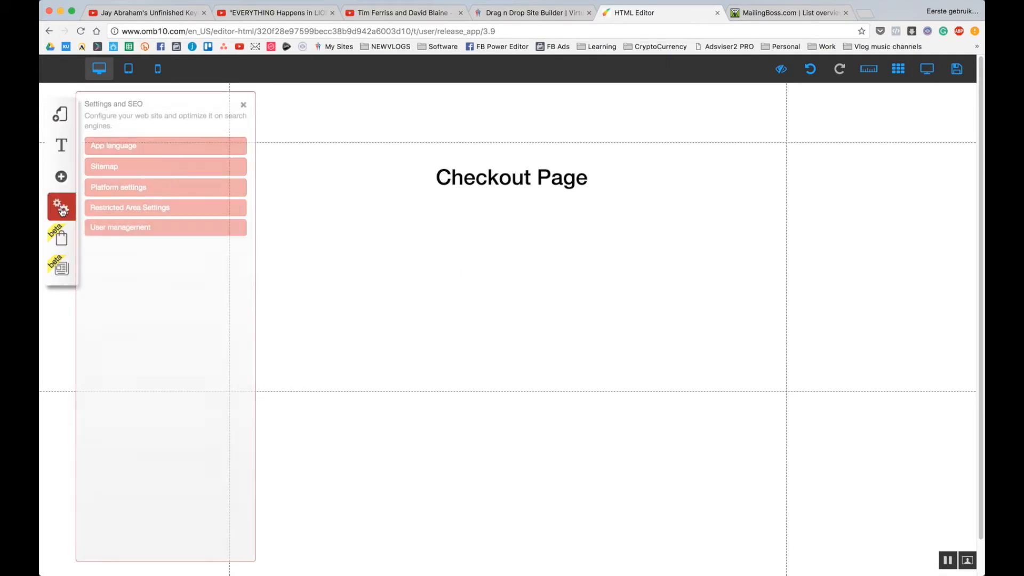
# Rename the restricted area to Course and give it Manual/Payment access.
pyautogui.click(137, 211)
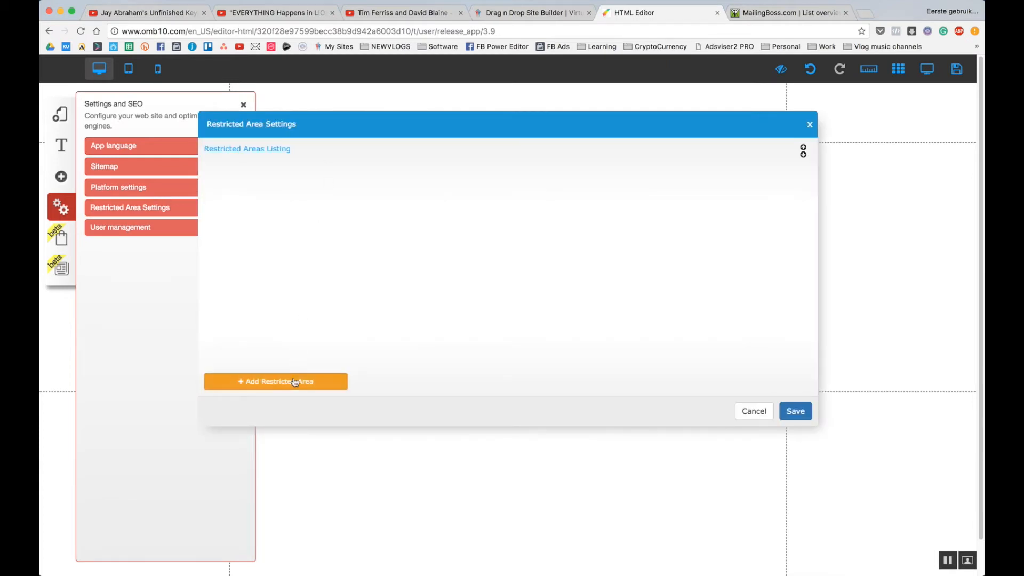
pyautogui.doubleClick(407, 168)
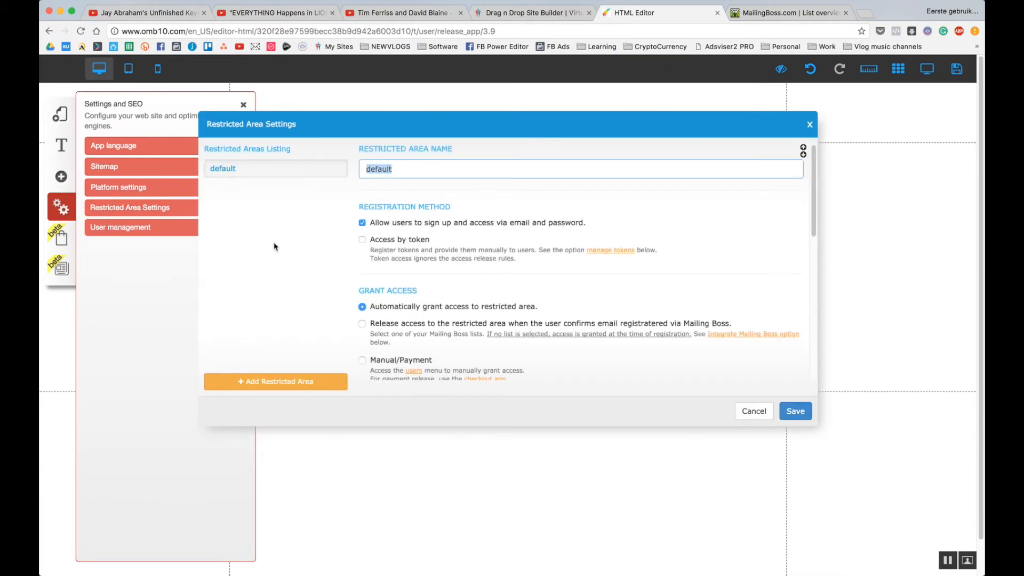
pyautogui.write('Course')
pyautogui.click(312, 301)
pyautogui.scroll(-3, 814, 222)
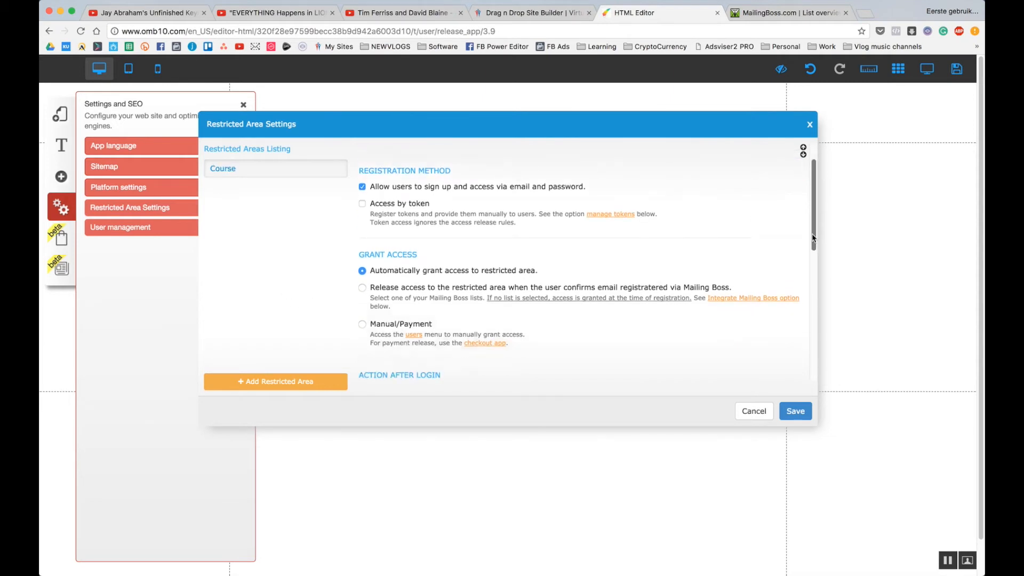
pyautogui.click(362, 302)
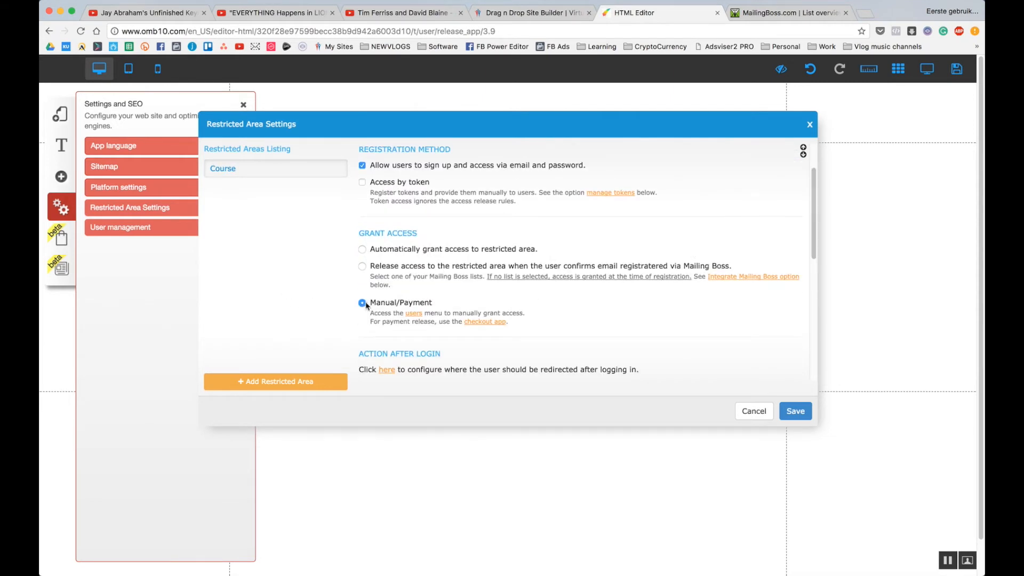
# Redirect Course members to the Membership Dashboard page after login.
pyautogui.click(387, 371)
pyautogui.click(529, 322)
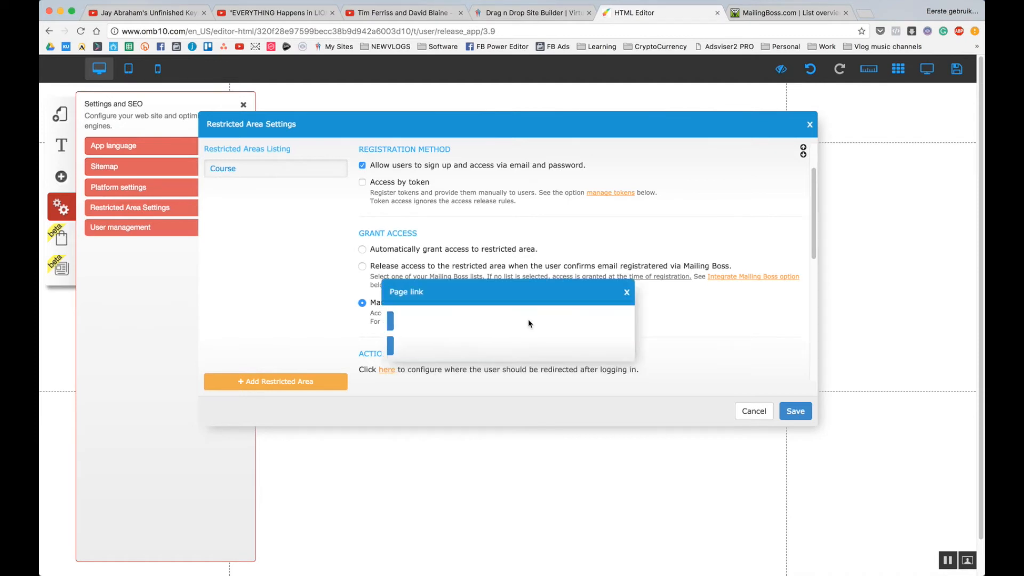
pyautogui.click(475, 352)
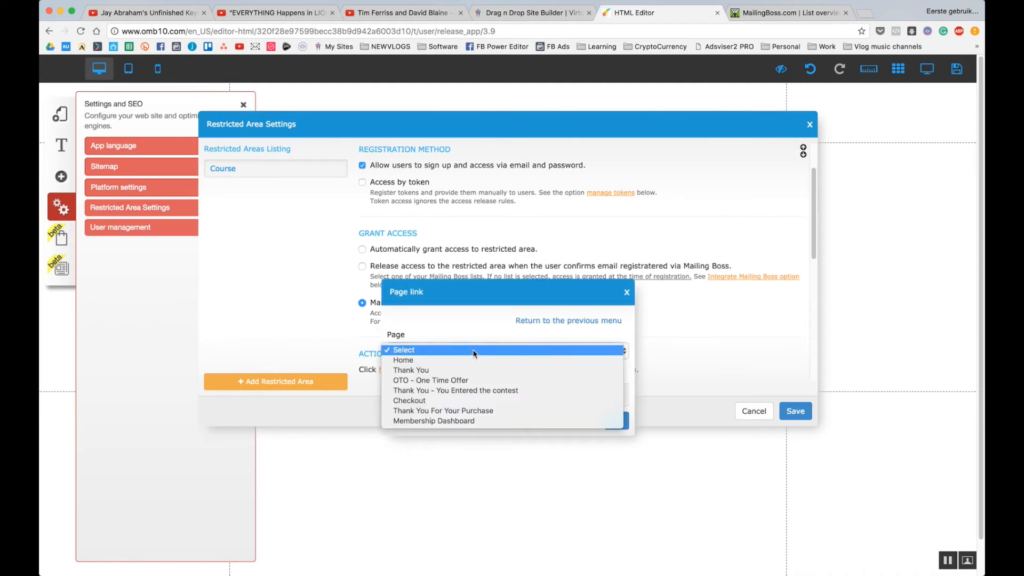
pyautogui.click(457, 421)
pyautogui.click(615, 421)
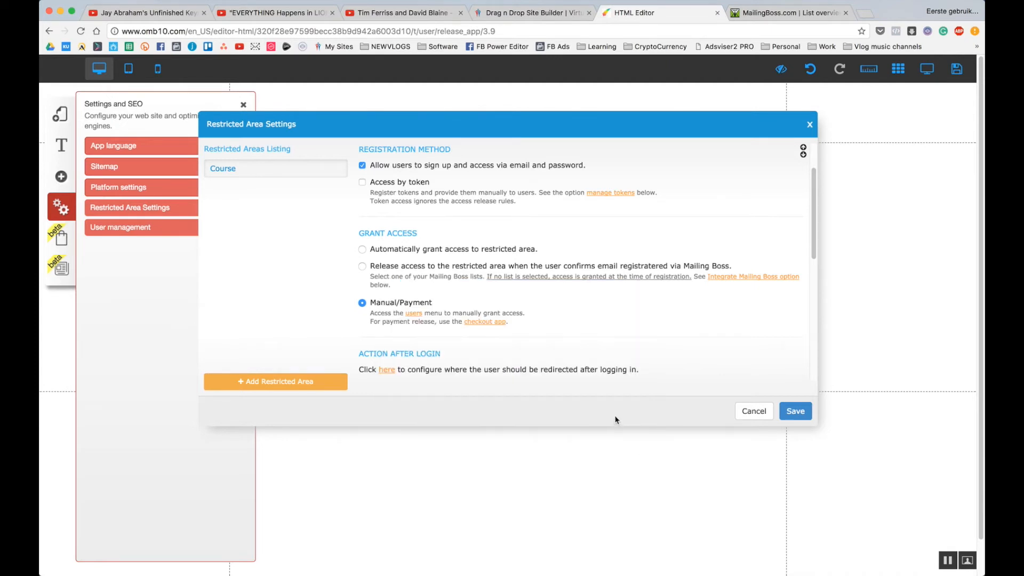
# Redirect new registrations to the Membership Dashboard page too.
pyautogui.moveTo(816, 253); pyautogui.dragTo(823, 319)
pyautogui.click(387, 180)
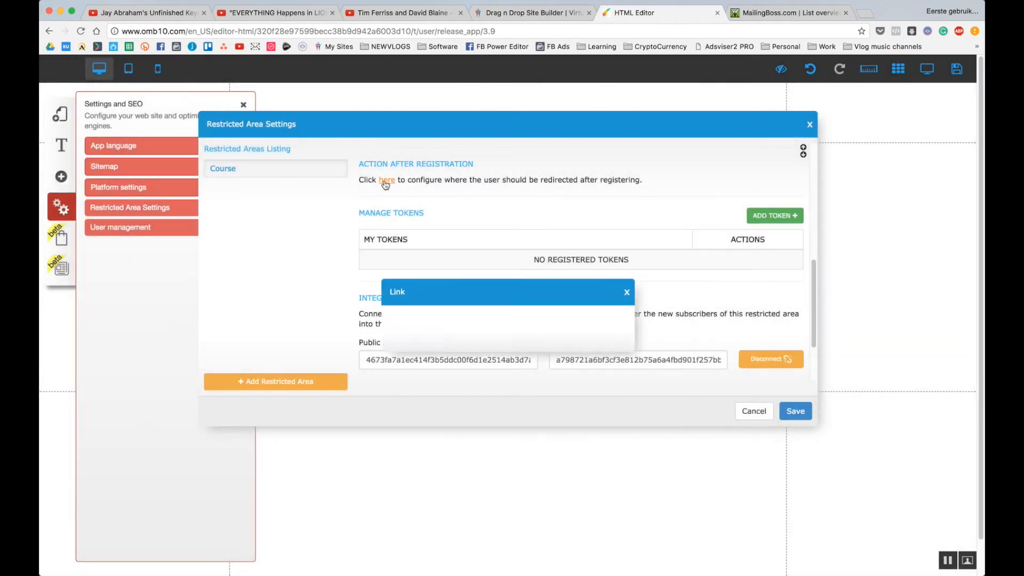
pyautogui.click(568, 323)
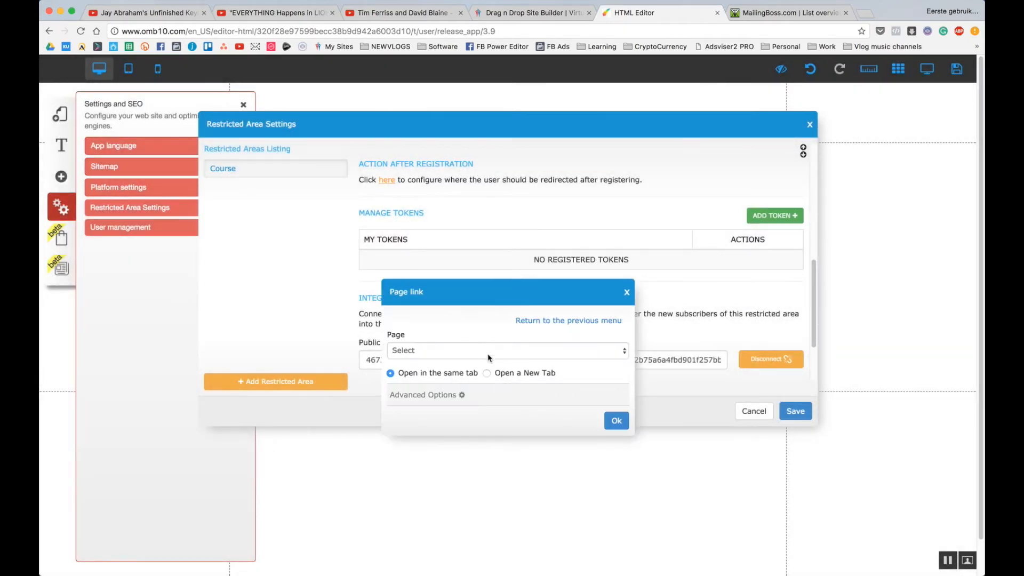
pyautogui.click(490, 353)
pyautogui.click(464, 422)
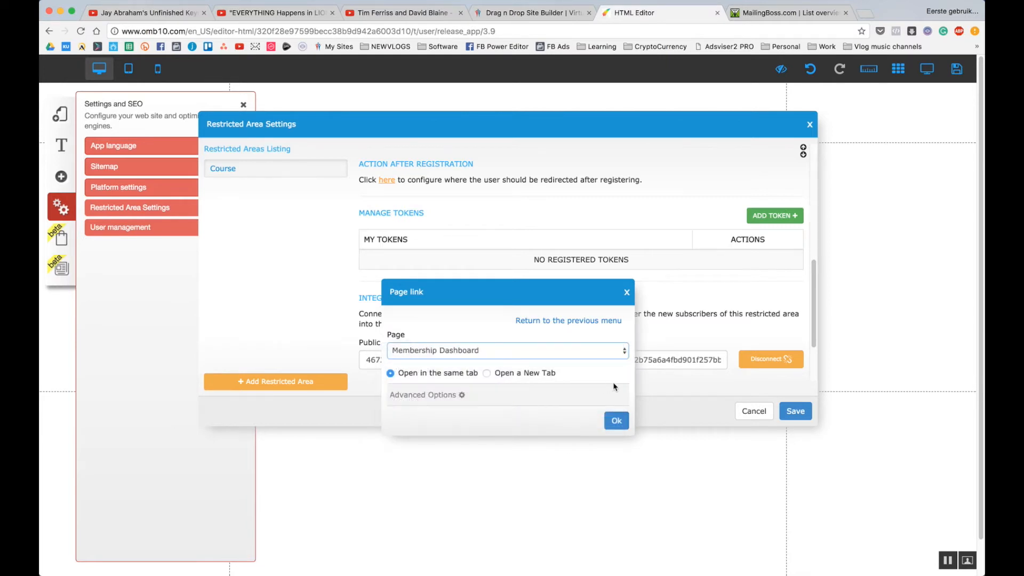
pyautogui.click(617, 421)
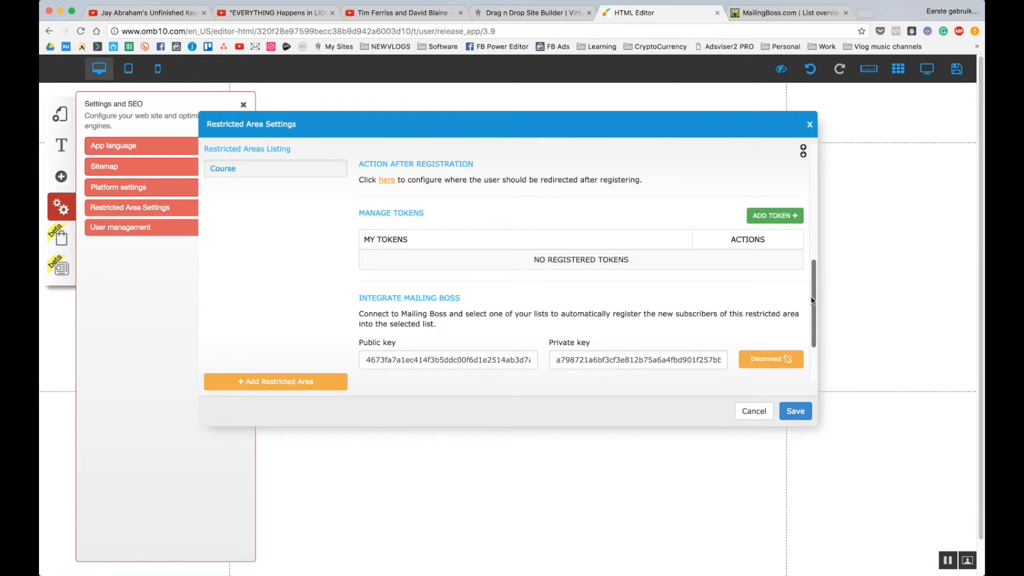
# Save the Course area settings twice, dismissing each confirmation, then close the Restricted Area Settings.
pyautogui.moveTo(812, 301)
pyautogui.mouseDown()
pyautogui.moveTo(807, 339)
pyautogui.moveTo(814, 307)
pyautogui.mouseUp()
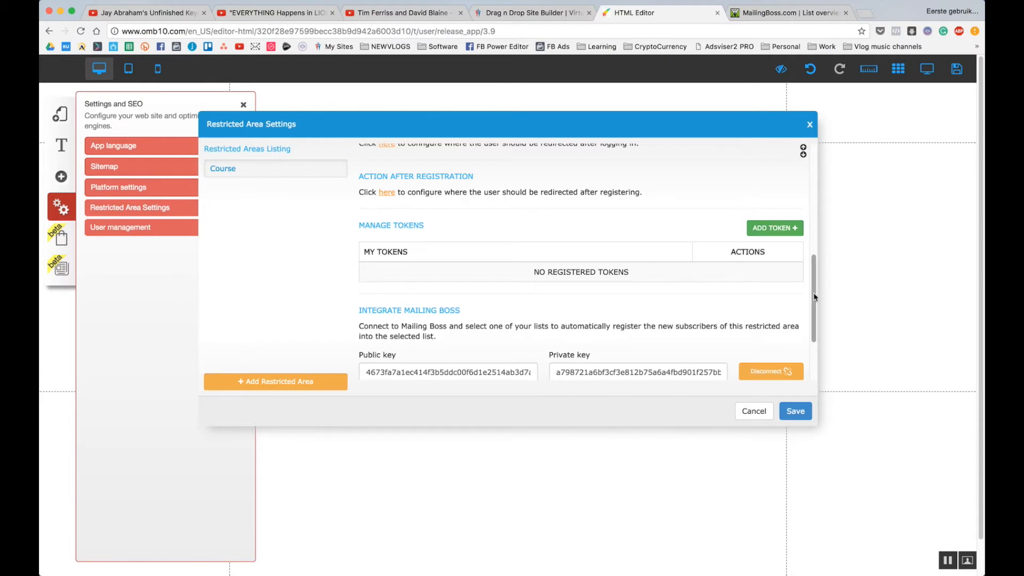
pyautogui.moveTo(815, 293); pyautogui.dragTo(817, 336)
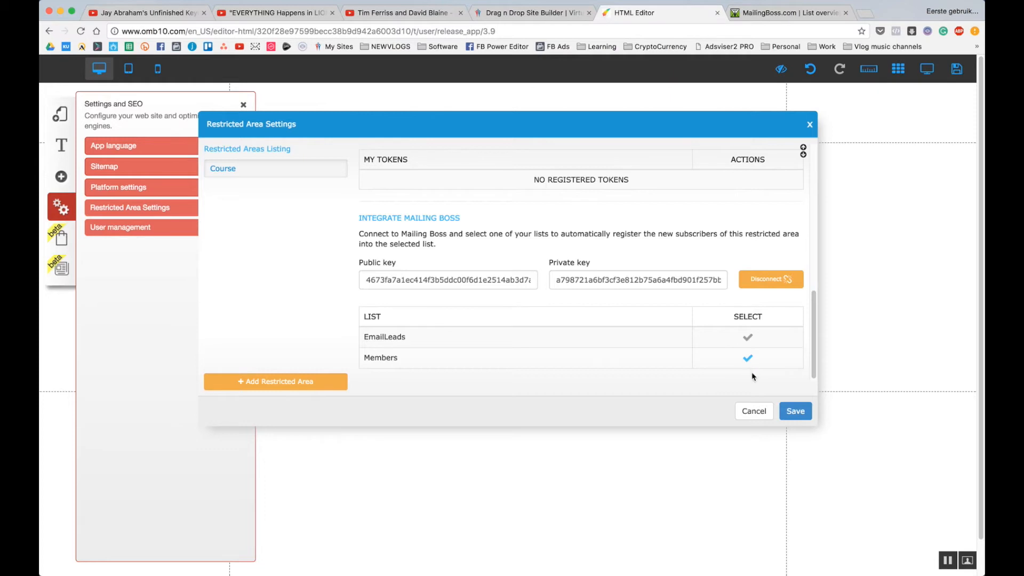
pyautogui.click(795, 412)
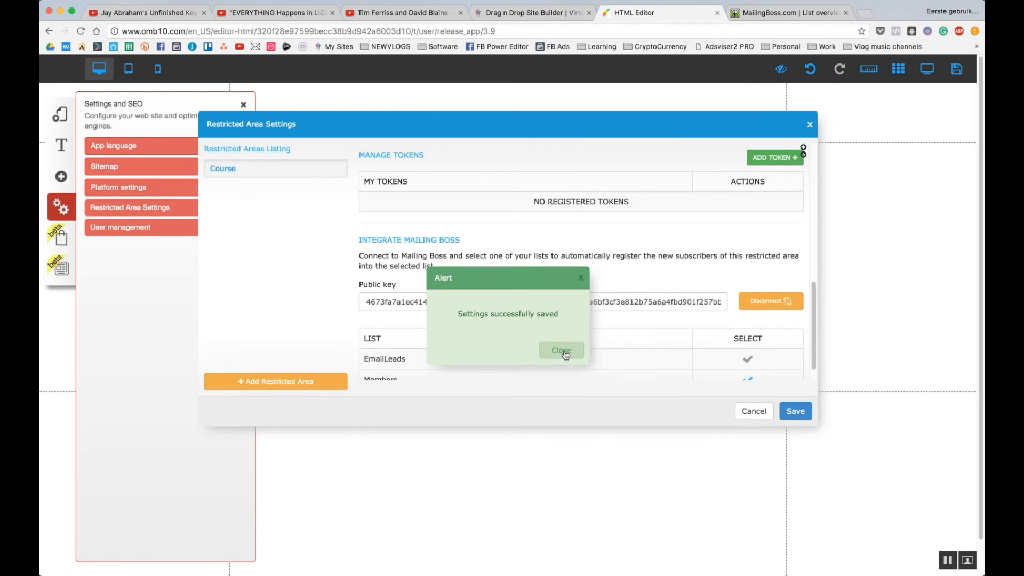
pyautogui.click(564, 353)
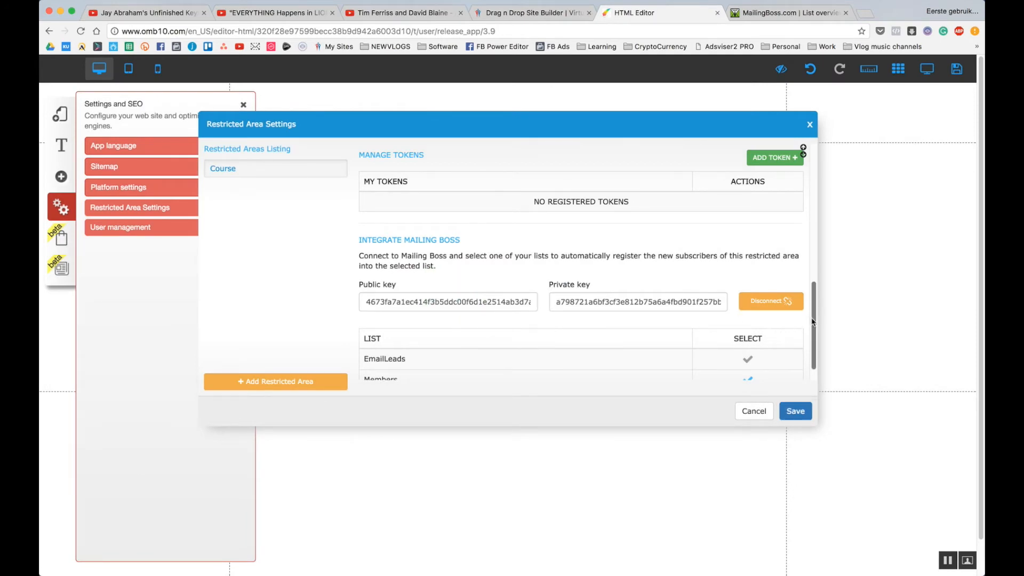
pyautogui.scroll(-1, 809, 317)
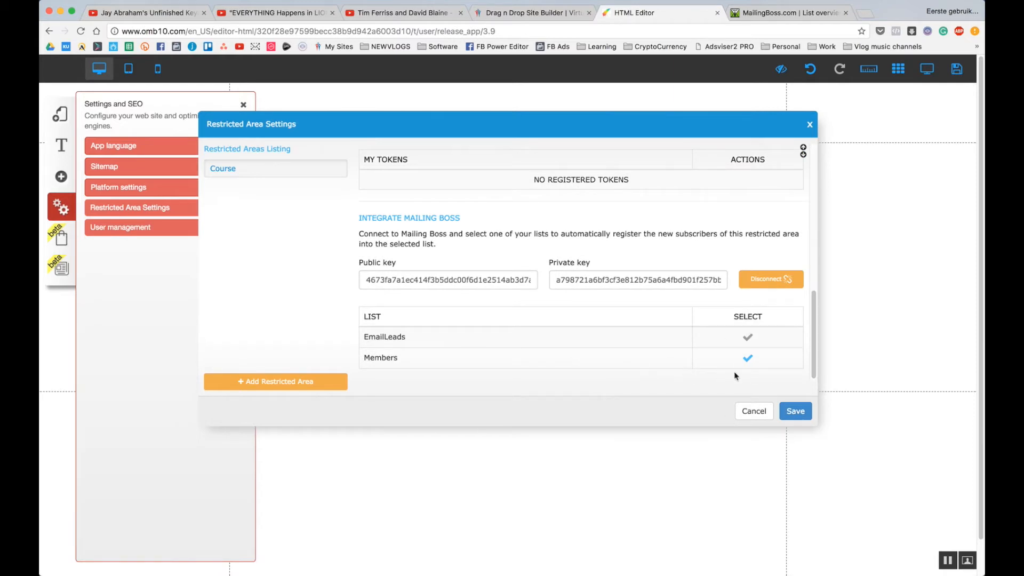
pyautogui.click(805, 414)
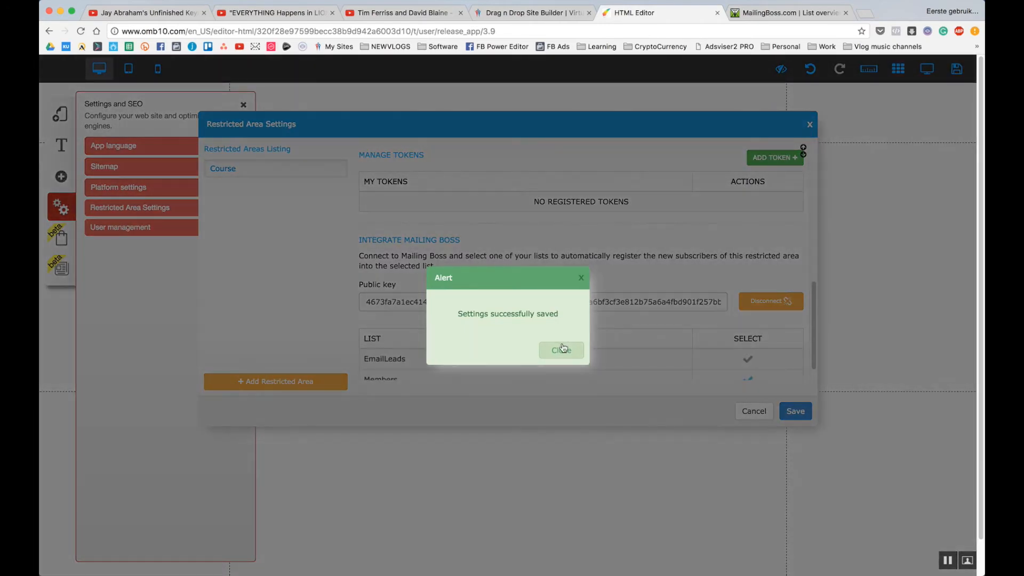
pyautogui.click(562, 349)
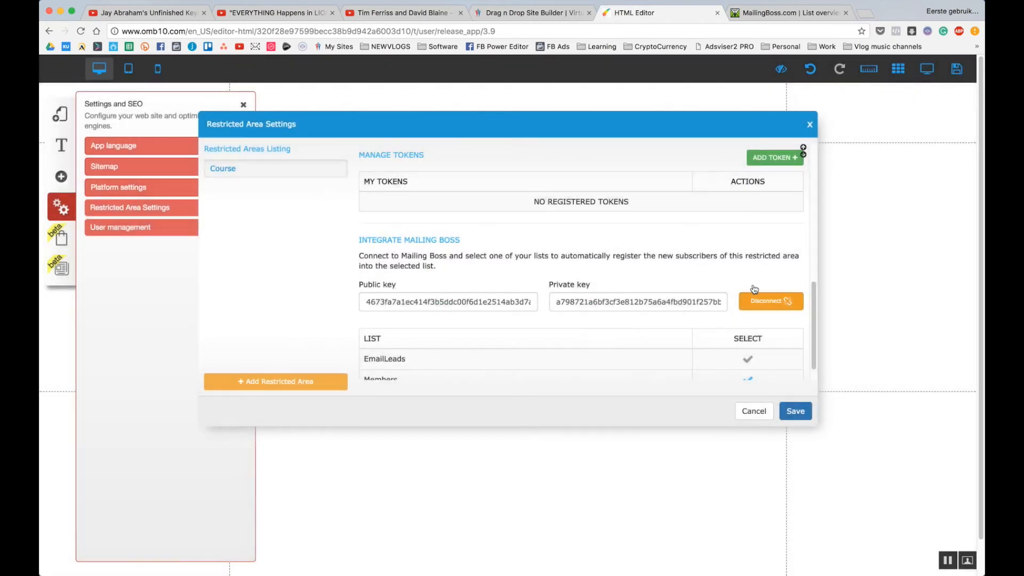
pyautogui.click(809, 124)
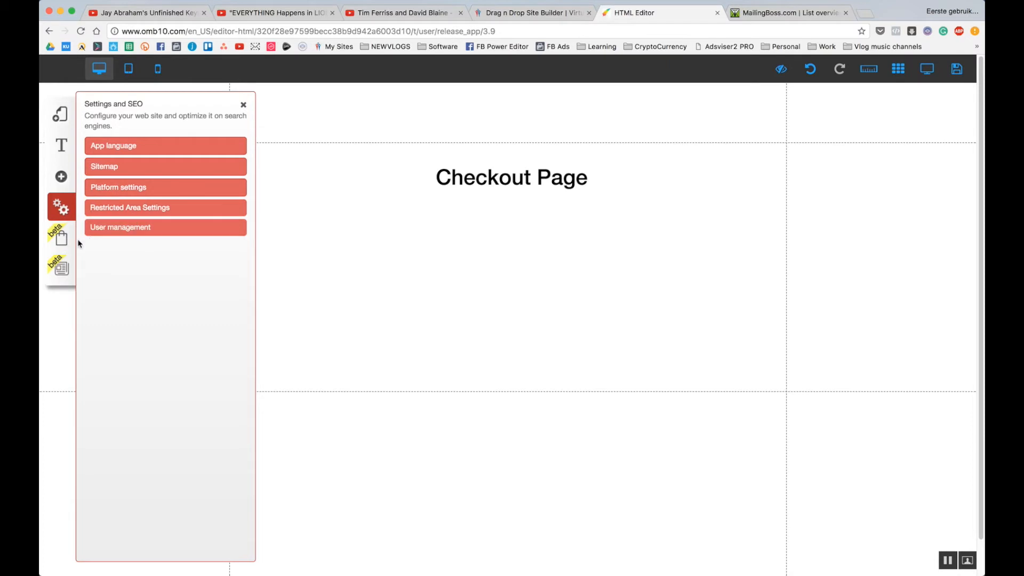
# In the Payment Manager, remove the PayPal example payment method.
pyautogui.click(61, 240)
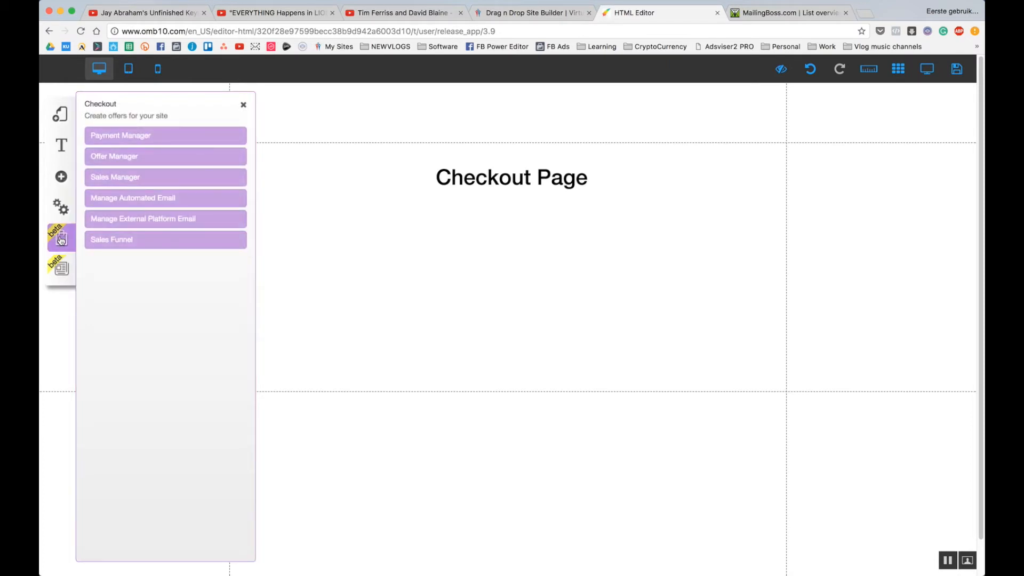
pyautogui.click(134, 139)
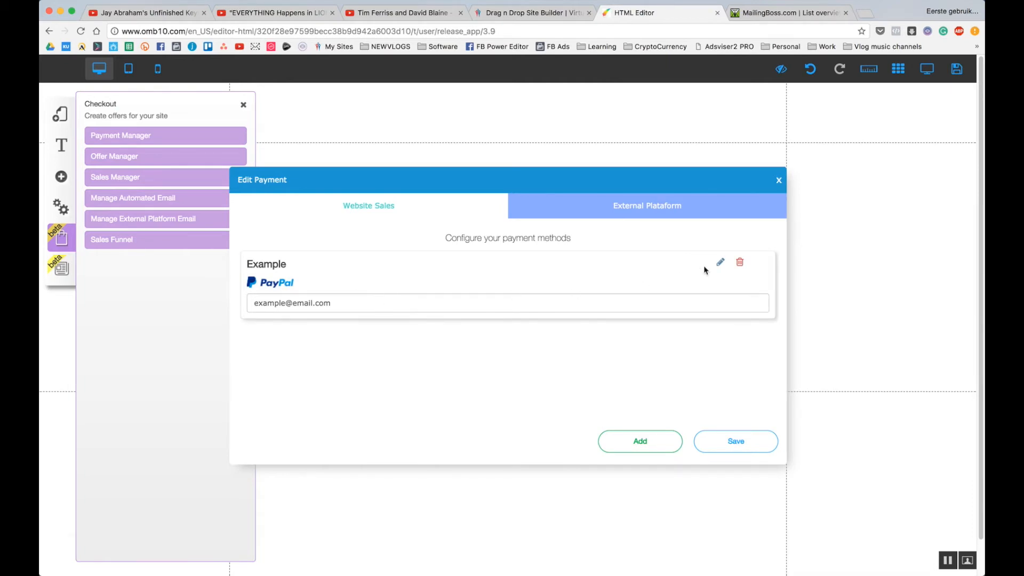
pyautogui.click(740, 263)
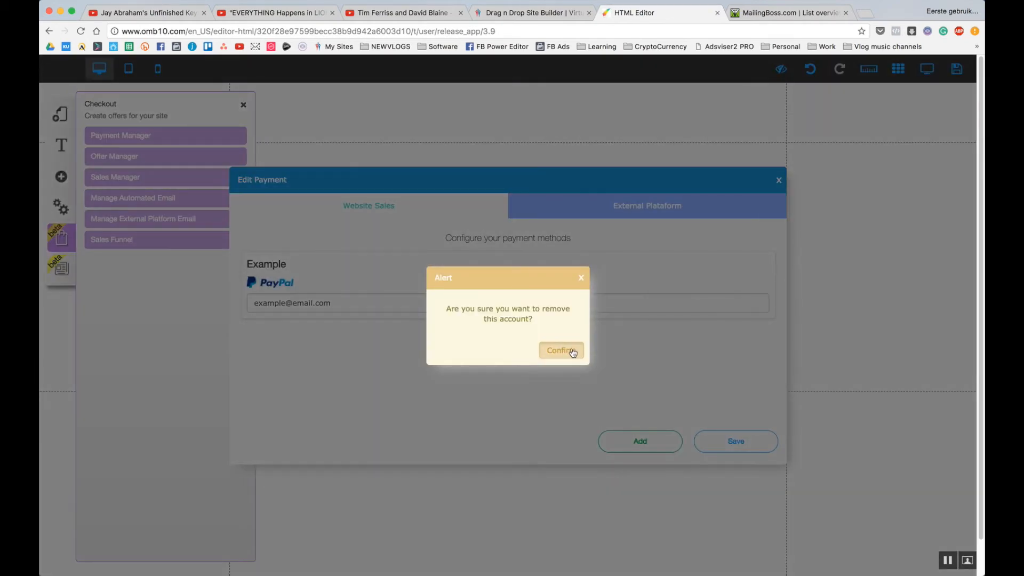
pyautogui.click(572, 351)
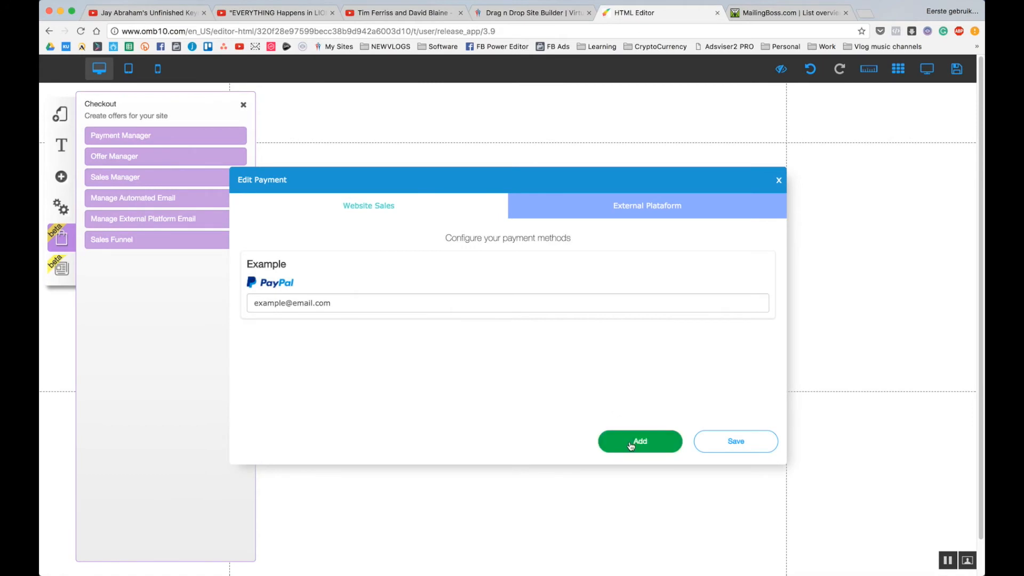
# Add a Stripe payment method nicknamed stripe with empty keys, then go to the site builder tab.
pyautogui.click(631, 446)
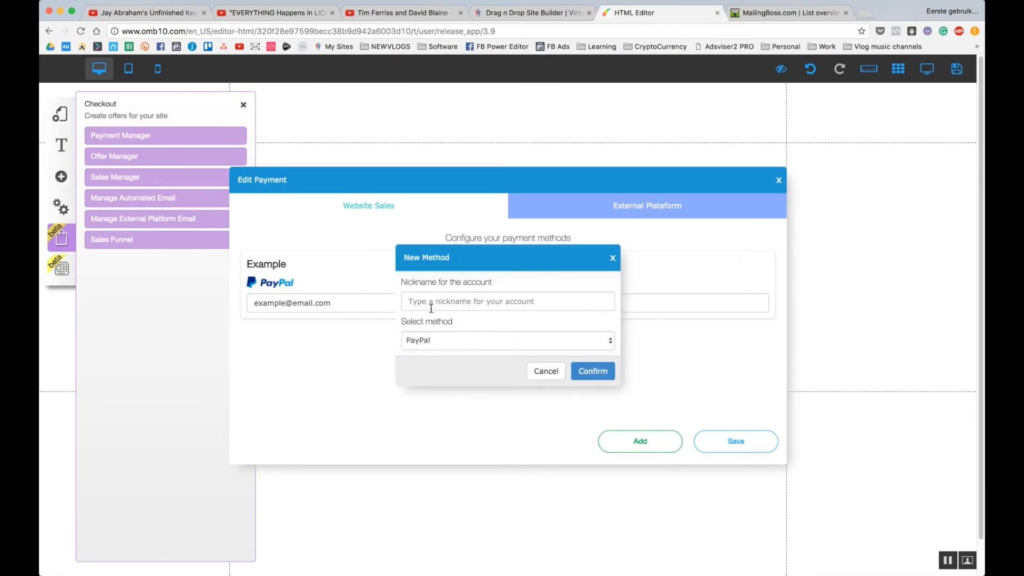
pyautogui.click(453, 341)
pyautogui.click(451, 350)
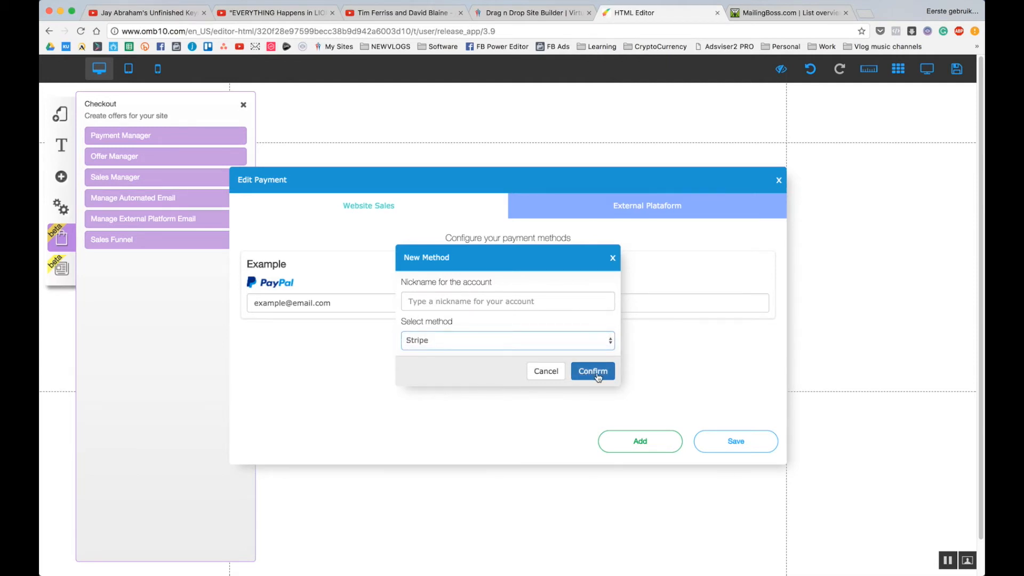
pyautogui.click(526, 302)
pyautogui.write('stripe')
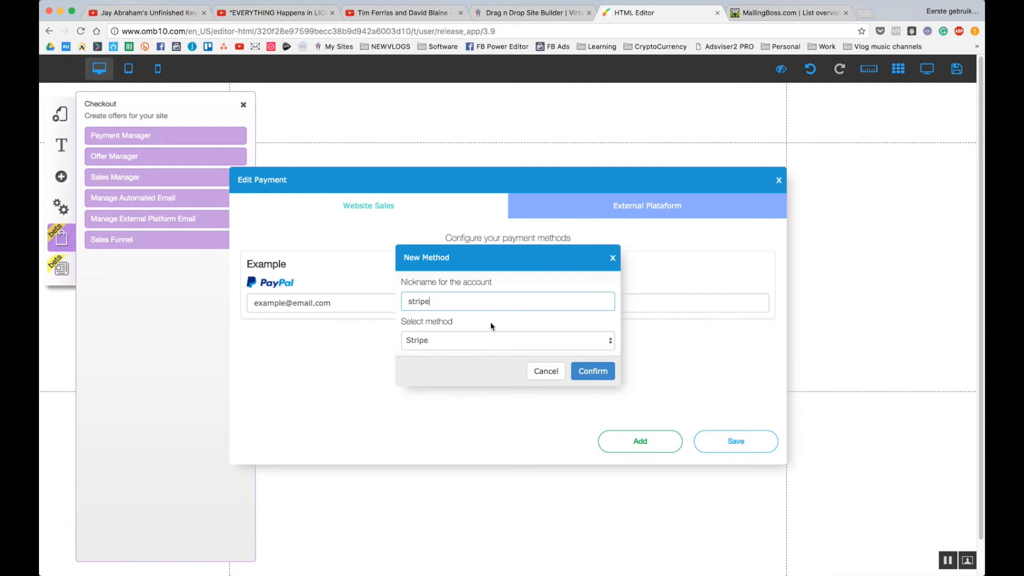
pyautogui.click(593, 371)
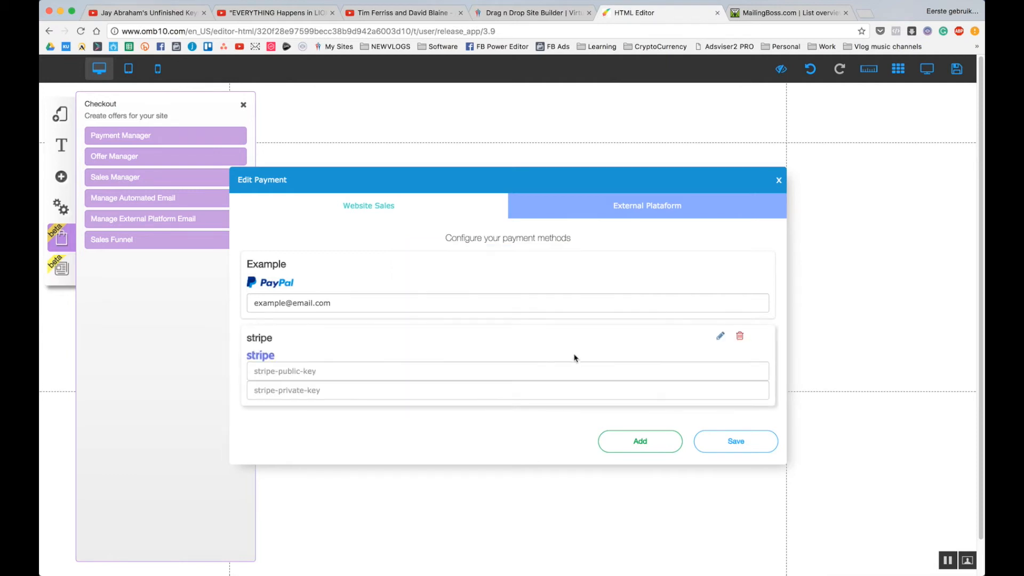
pyautogui.click(331, 390)
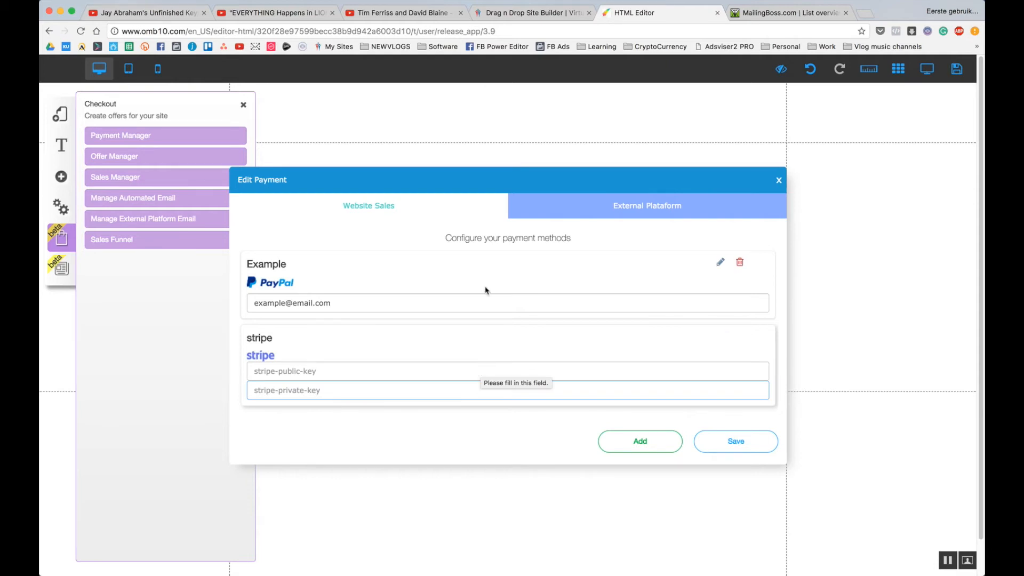
pyautogui.click(539, 12)
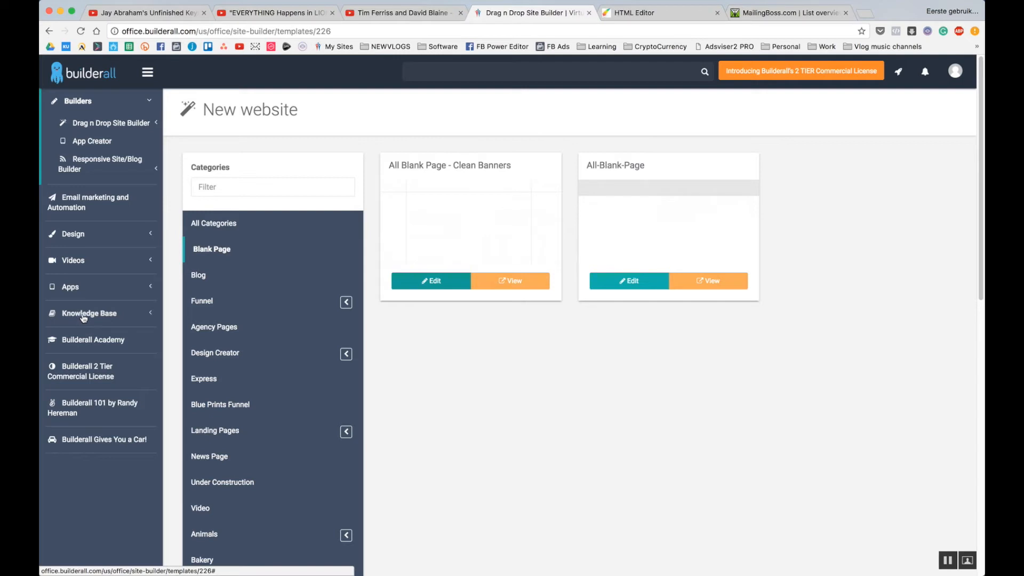
# Expand Knowledge Base and open Tutorial Videos to browse the Stripe how-to videos.
pyautogui.click(105, 316)
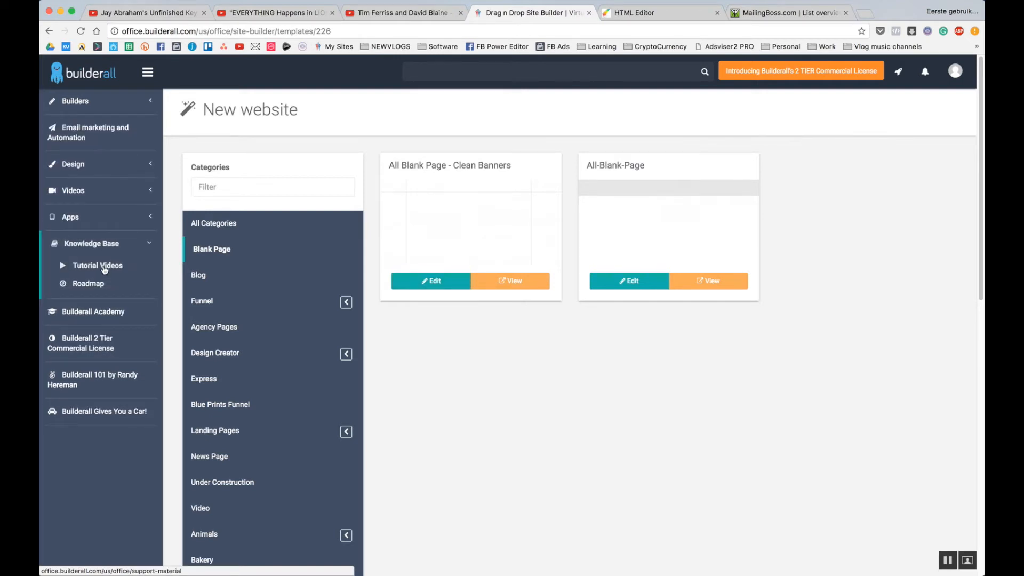
pyautogui.click(106, 267)
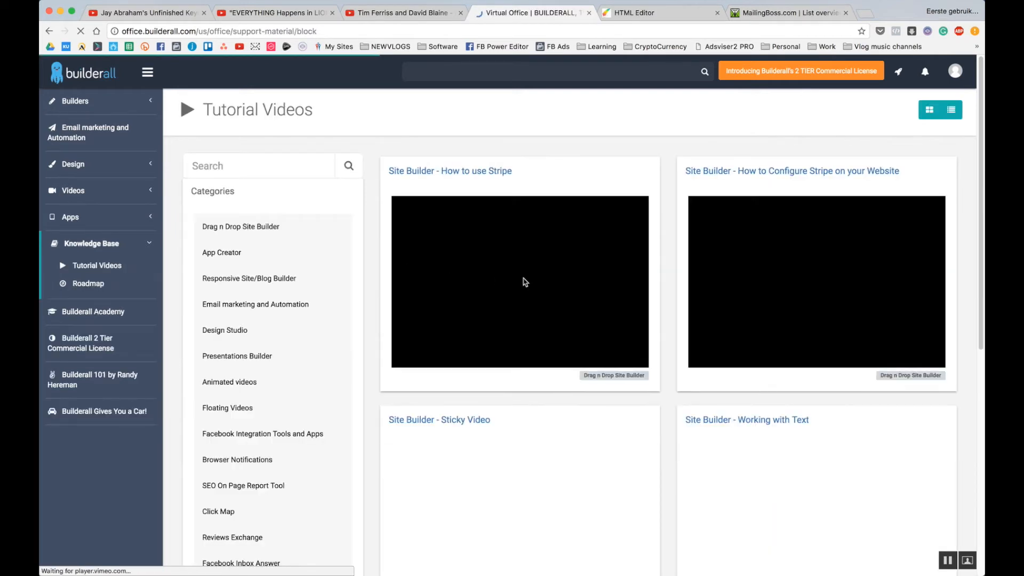
pyautogui.scroll(-8, 594, 274)
pyautogui.scroll(8, 601, 270)
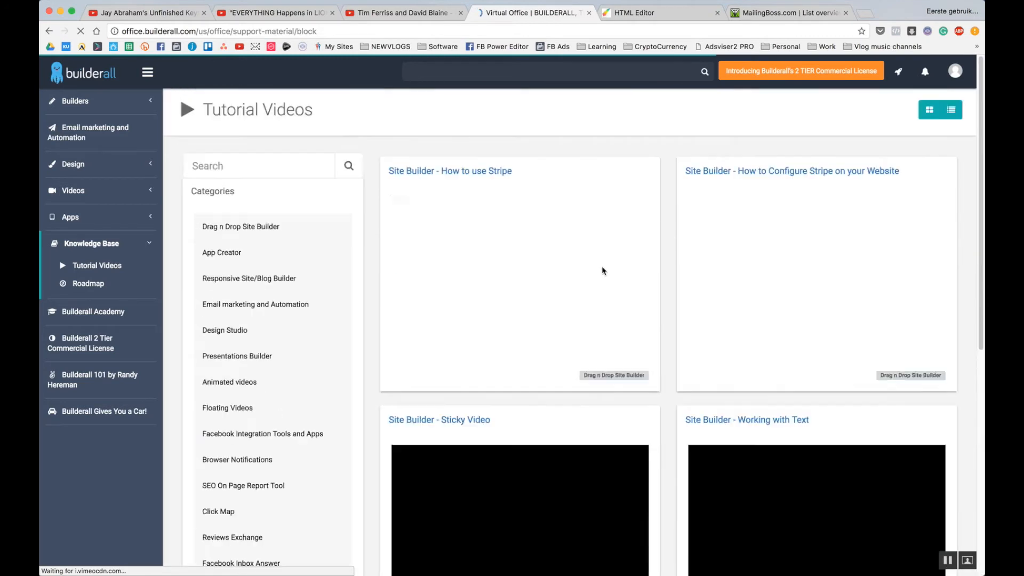
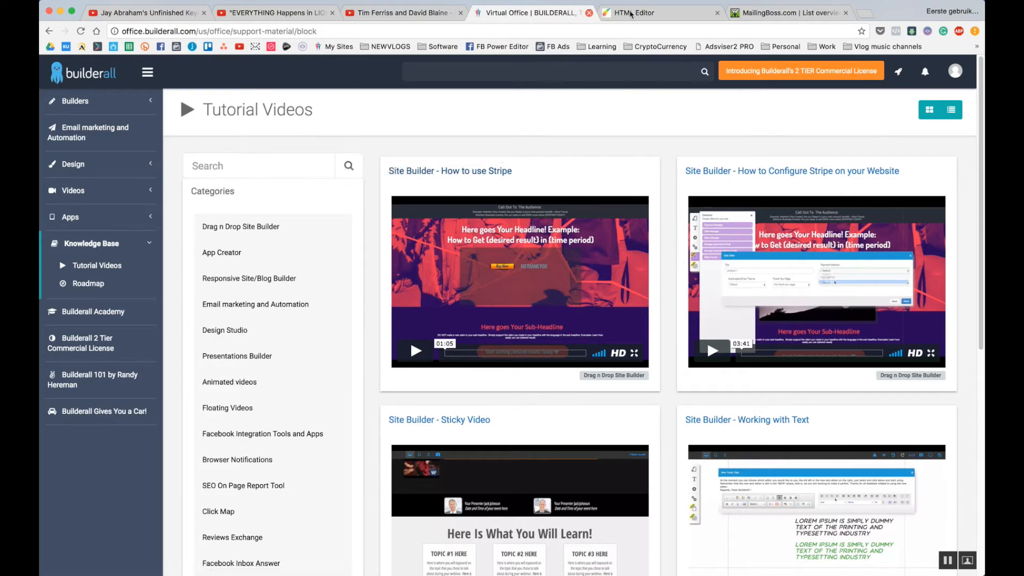
# Return to the HTML Editor tab showing the Edit Payment dialog with PayPal and Stripe accounts.
pyautogui.click(665, 16)
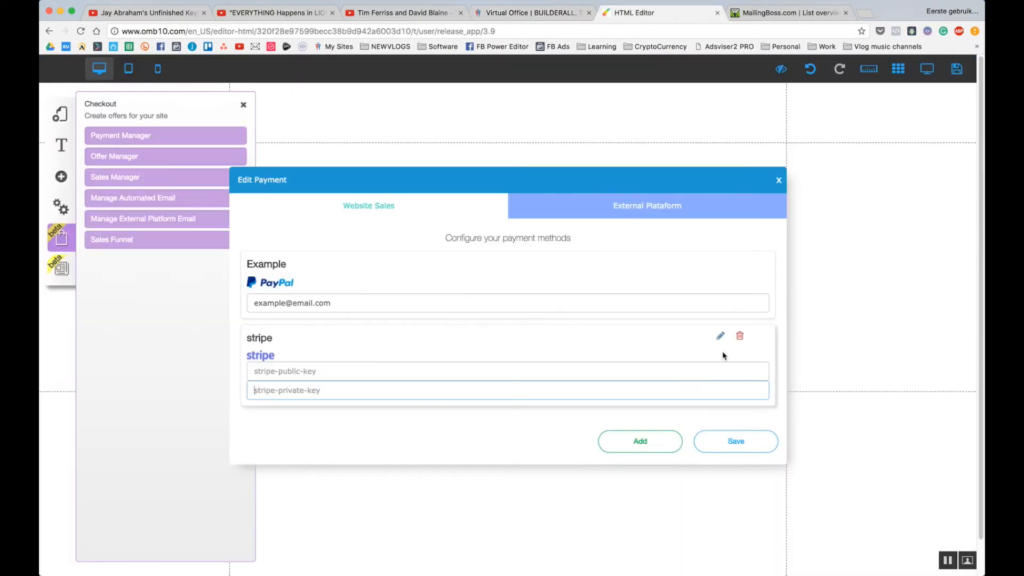
# Delete the stripe payment account and dismiss the success message.
pyautogui.click(741, 340)
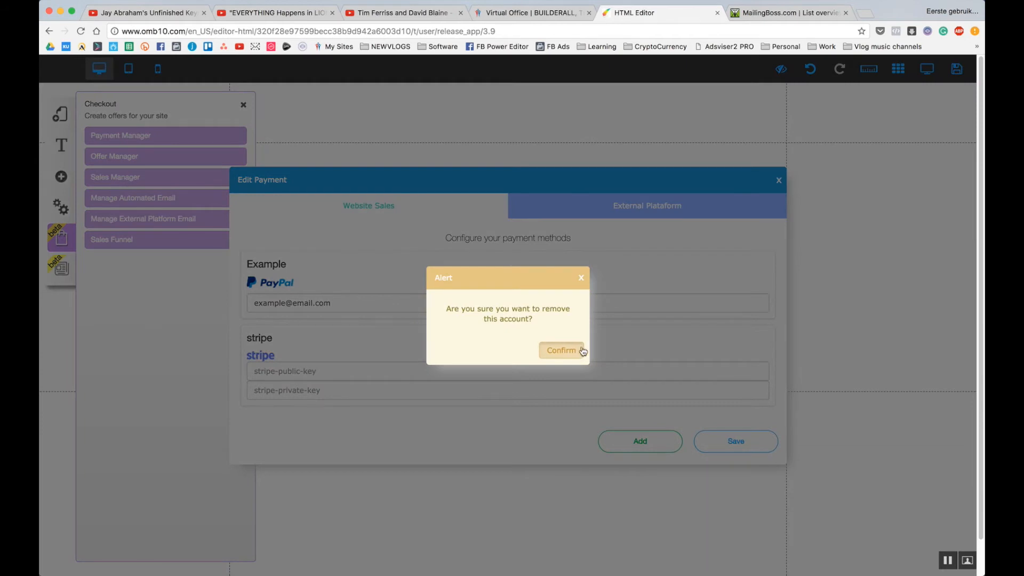
pyautogui.click(564, 352)
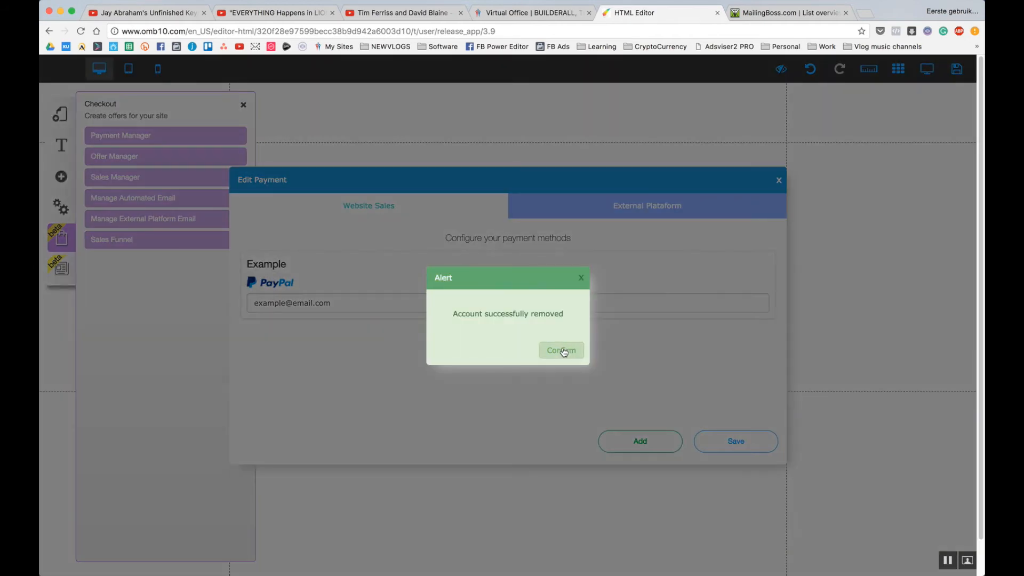
pyautogui.click(581, 278)
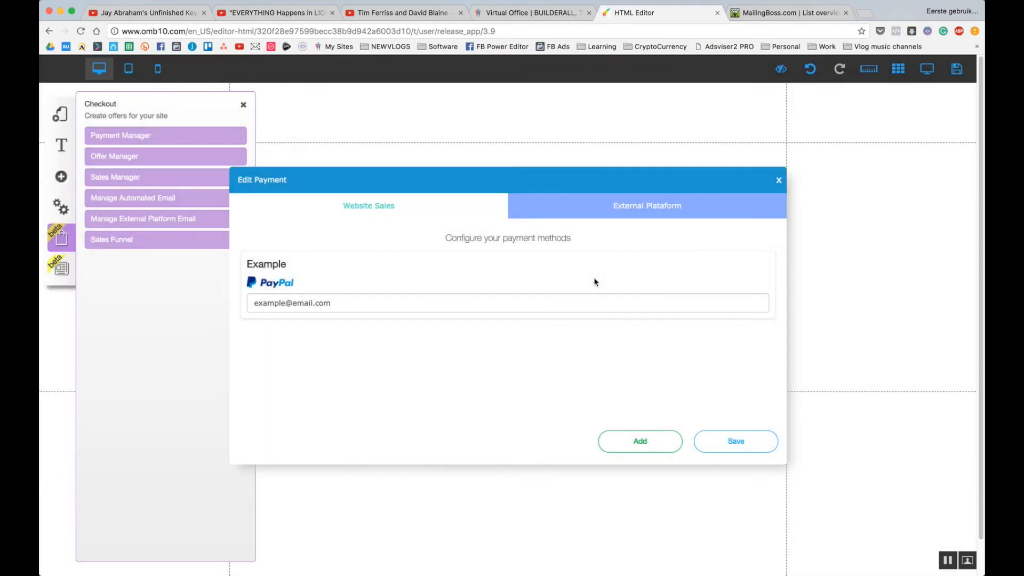
# Rename the PayPal account to BuilderAll U, enter the business billing e-mail, and save.
pyautogui.click(718, 263)
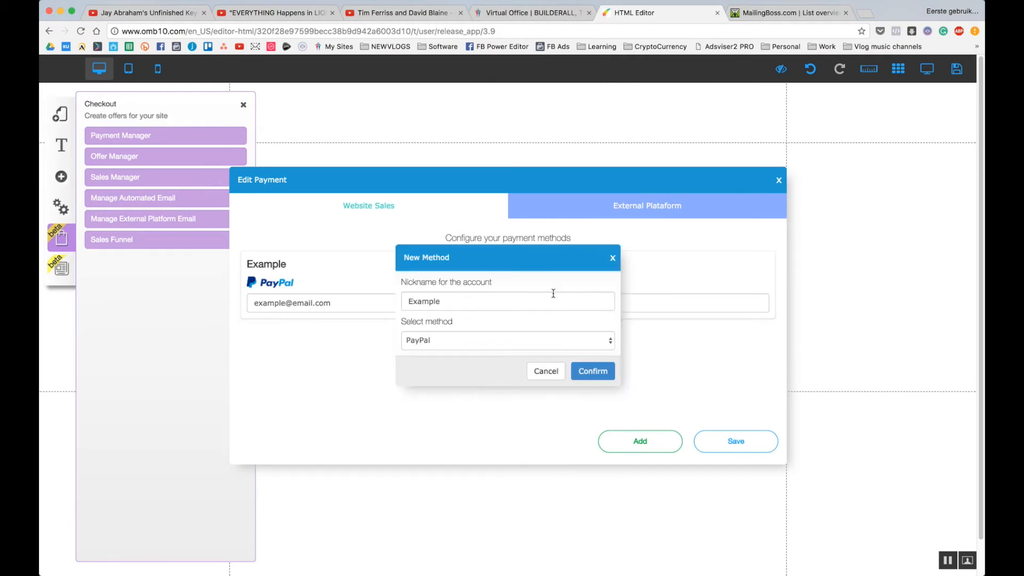
pyautogui.moveTo(554, 293); pyautogui.dragTo(392, 293)
pyautogui.write('BuilderAll U')
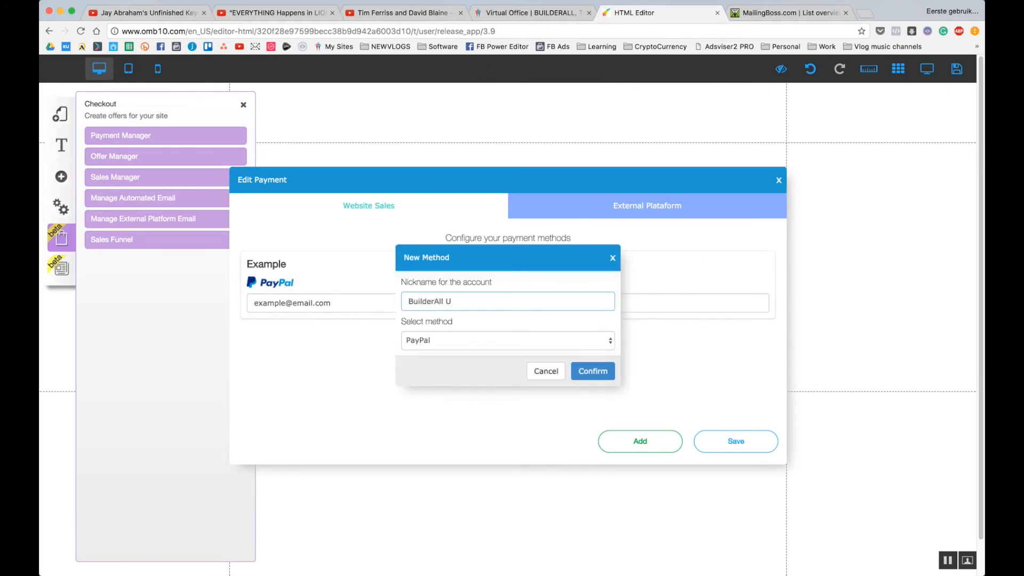
pyautogui.click(590, 370)
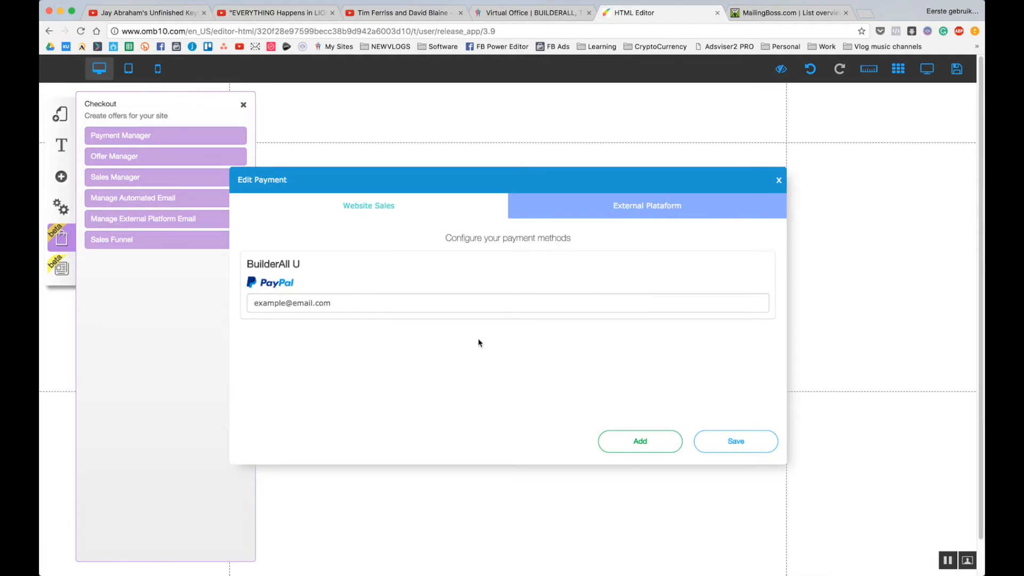
pyautogui.moveTo(416, 308); pyautogui.dragTo(133, 302)
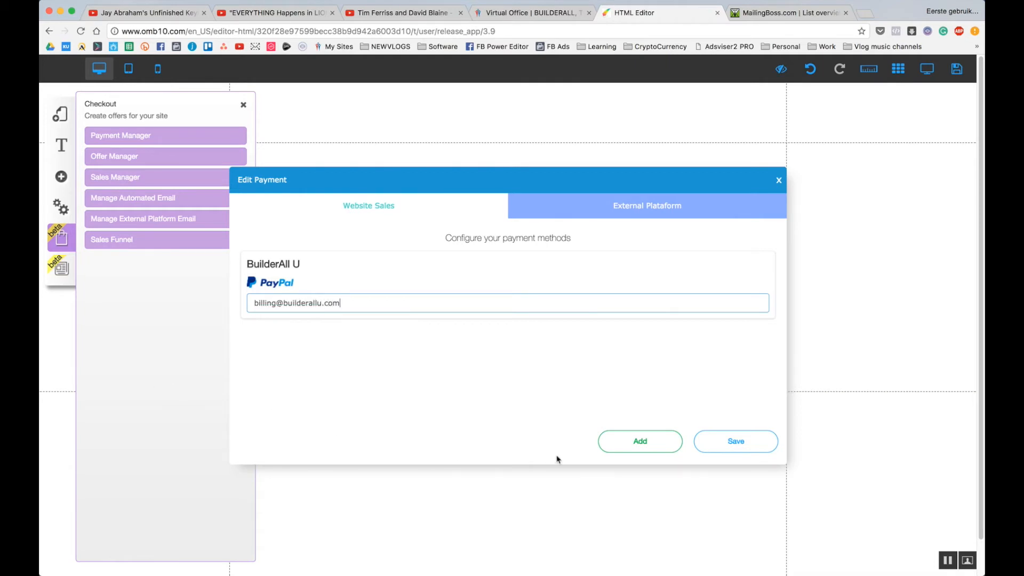
pyautogui.click(735, 435)
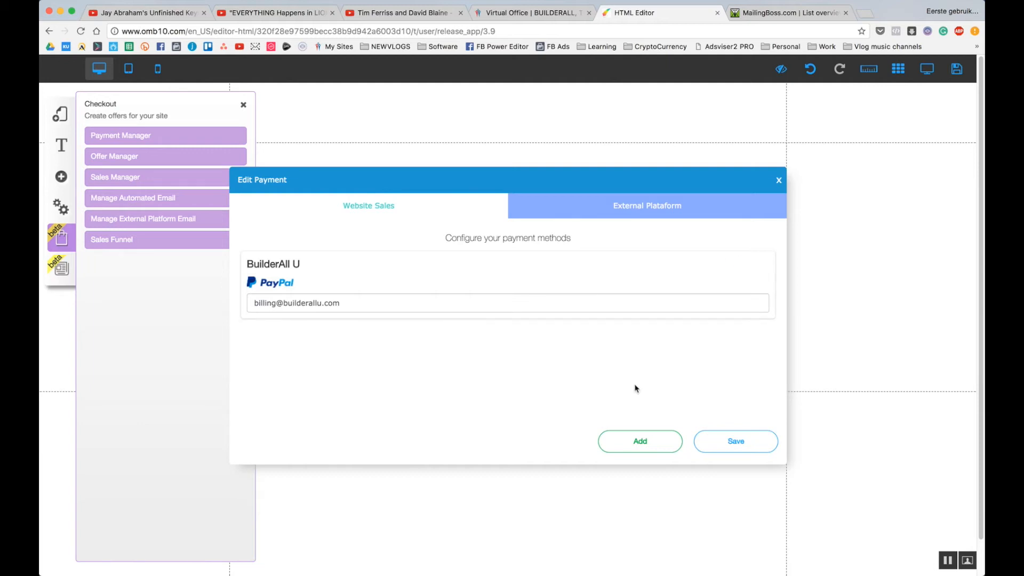
pyautogui.click(732, 446)
pyautogui.click(566, 353)
pyautogui.click(779, 180)
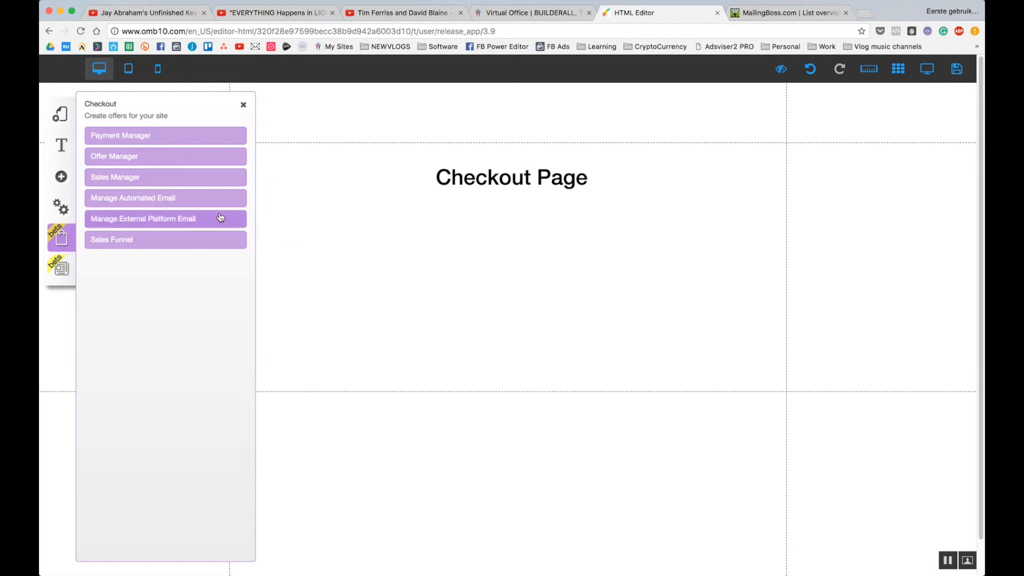
# Create a new offer titled Course with a short description.
pyautogui.click(125, 156)
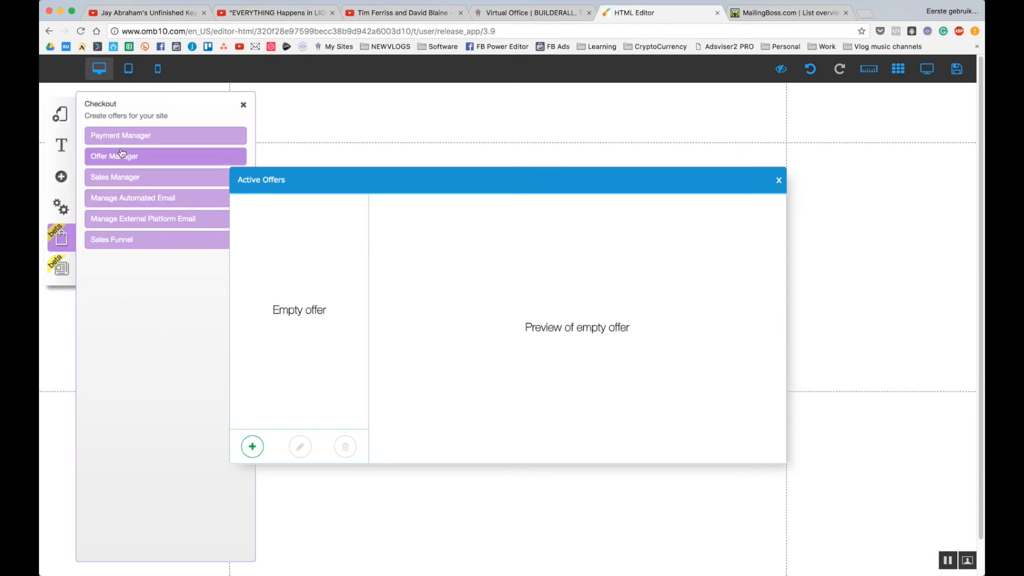
pyautogui.click(252, 447)
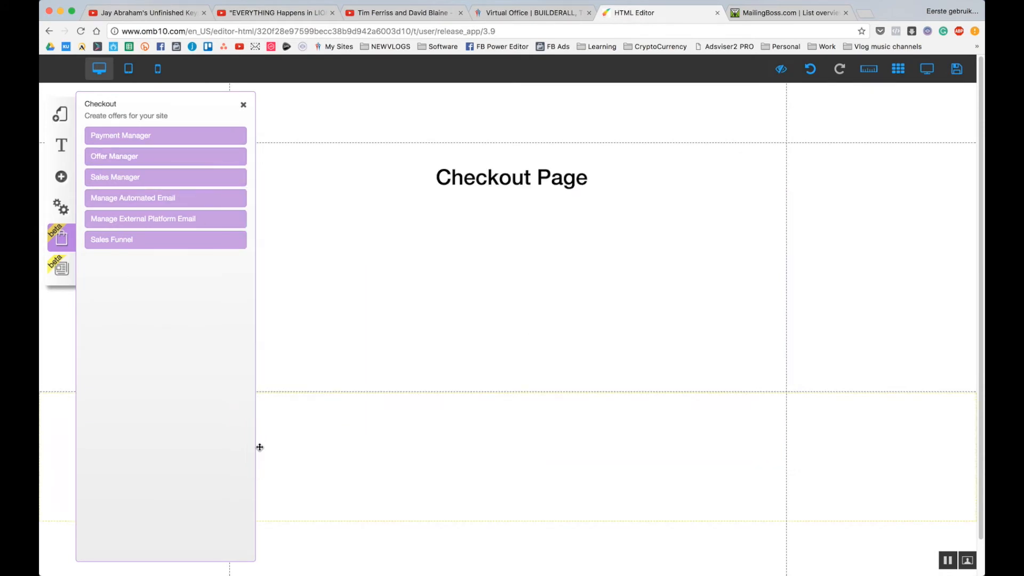
pyautogui.click(389, 209)
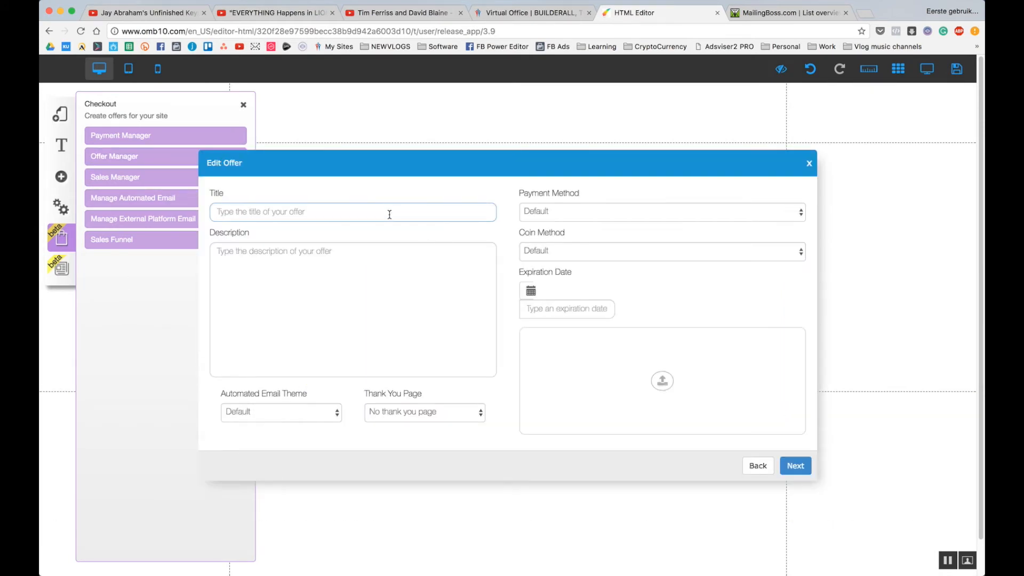
pyautogui.write('Course')
pyautogui.press('Tab')
pyautogui.write('The Co')
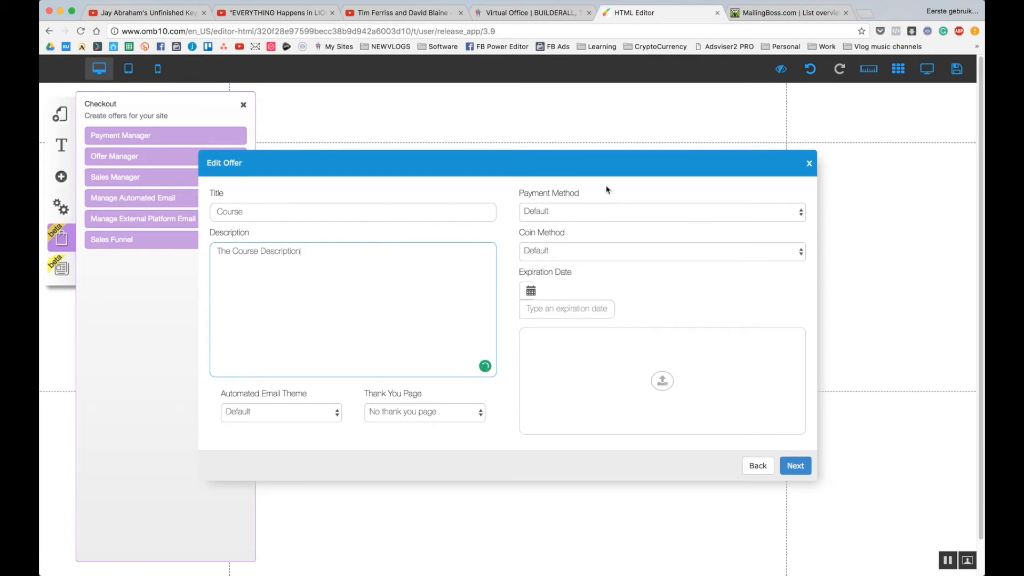
# Set the Course offer to BuilderAll U, U.S. Dollar and the Thank You For Your Purchase page.
pyautogui.click(611, 210)
pyautogui.click(607, 241)
pyautogui.click(605, 215)
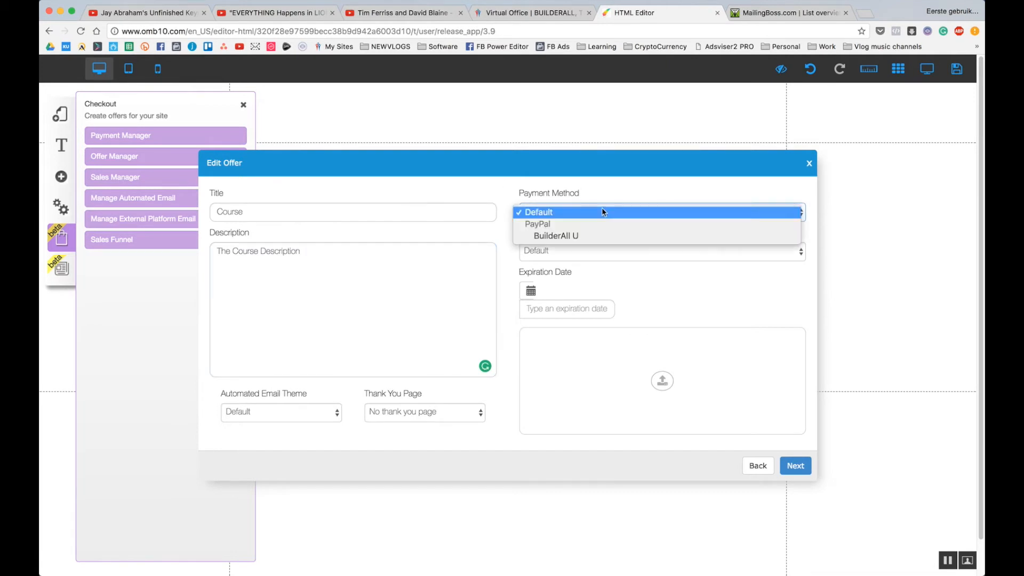
pyautogui.click(590, 238)
pyautogui.click(590, 244)
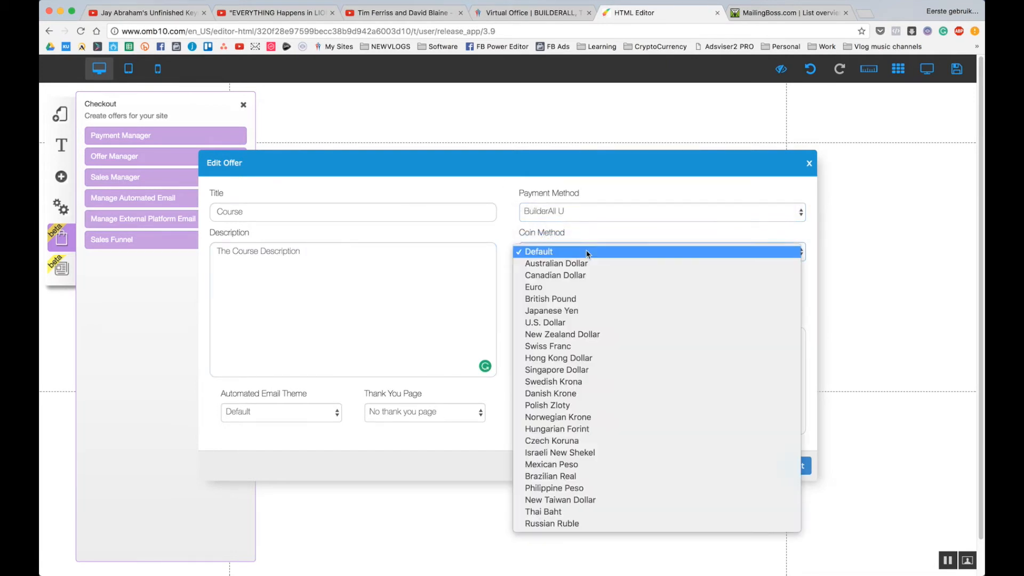
pyautogui.click(578, 323)
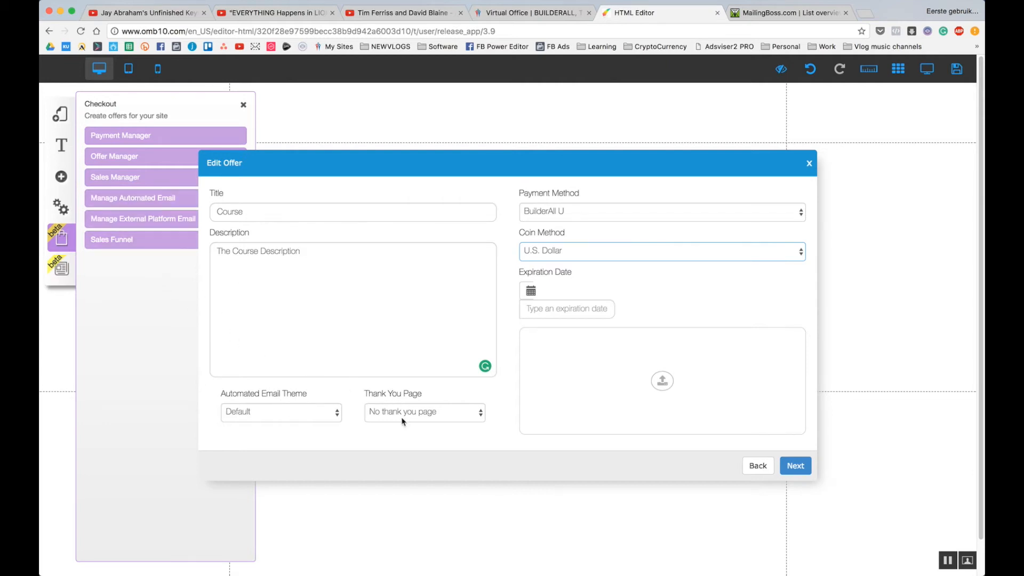
pyautogui.click(431, 418)
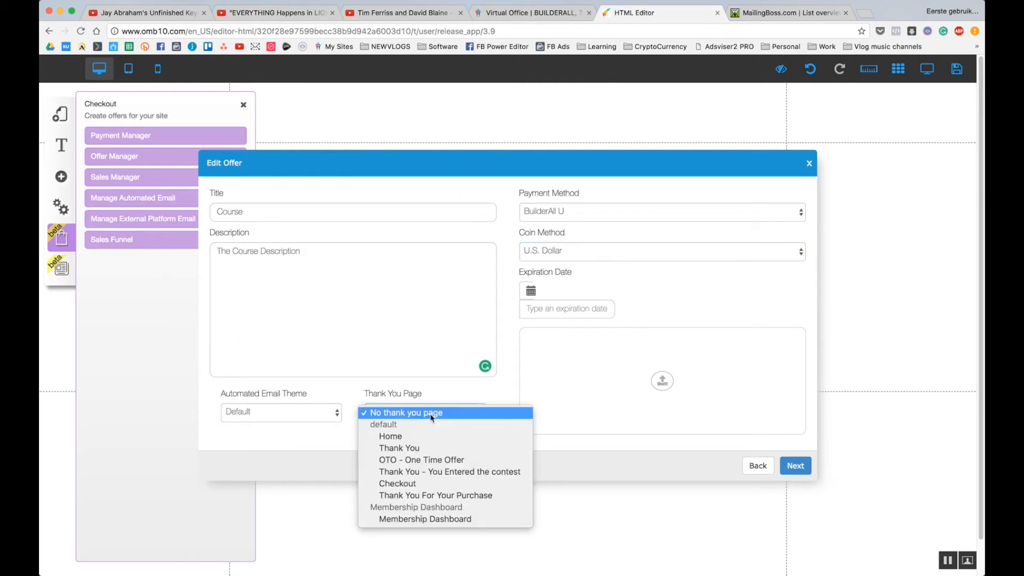
pyautogui.click(437, 495)
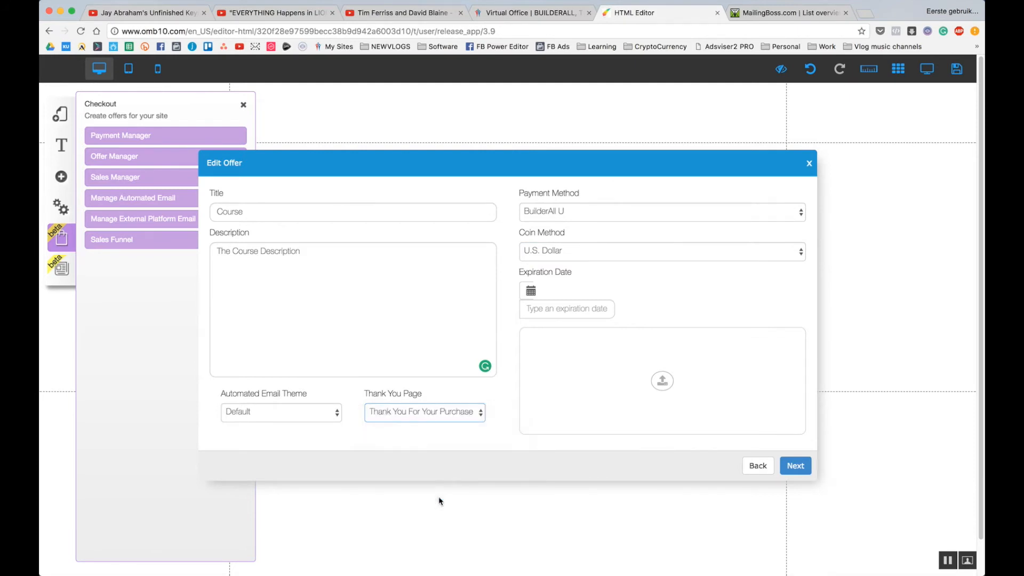
pyautogui.click(671, 382)
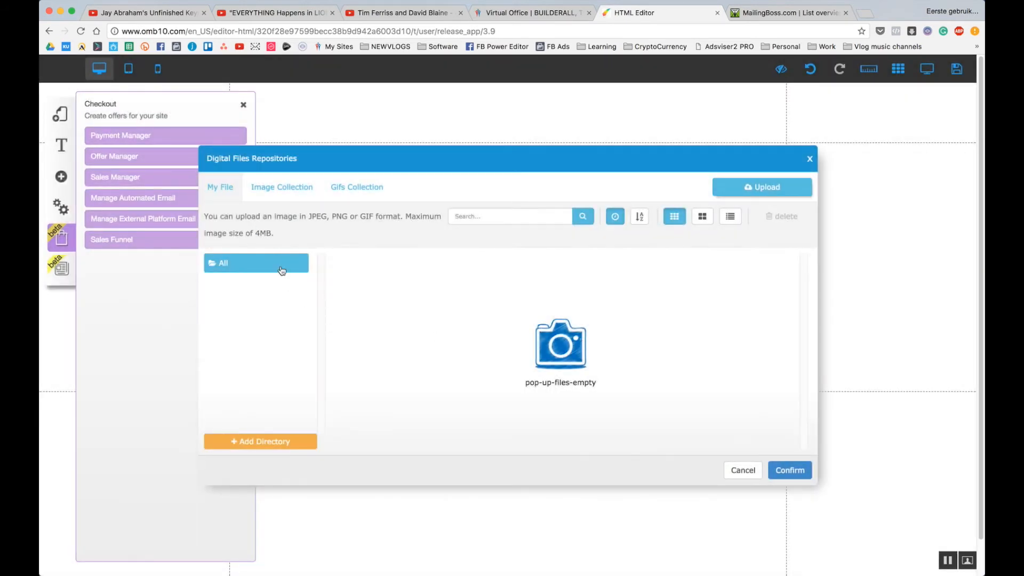
# Upload images, attach the BuilderAll Master Class product-box image to the Course offer, and continue to its items.
pyautogui.click(767, 188)
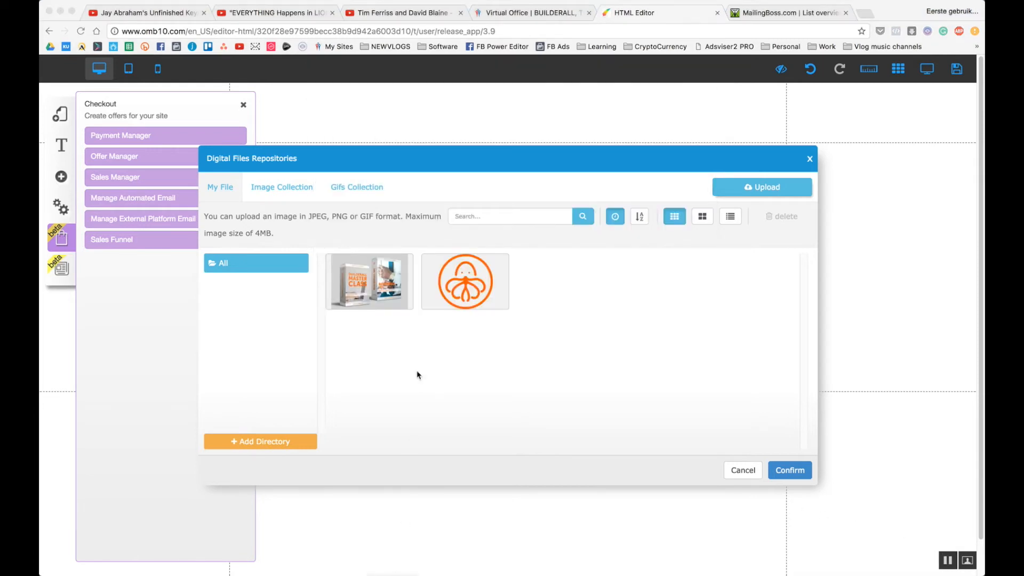
pyautogui.click(378, 283)
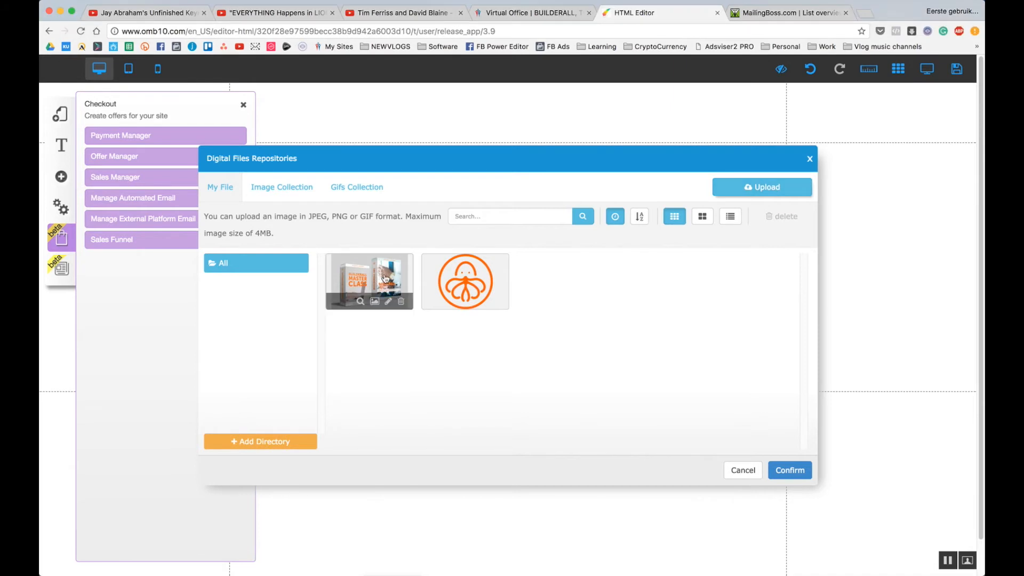
pyautogui.click(385, 277)
pyautogui.click(800, 472)
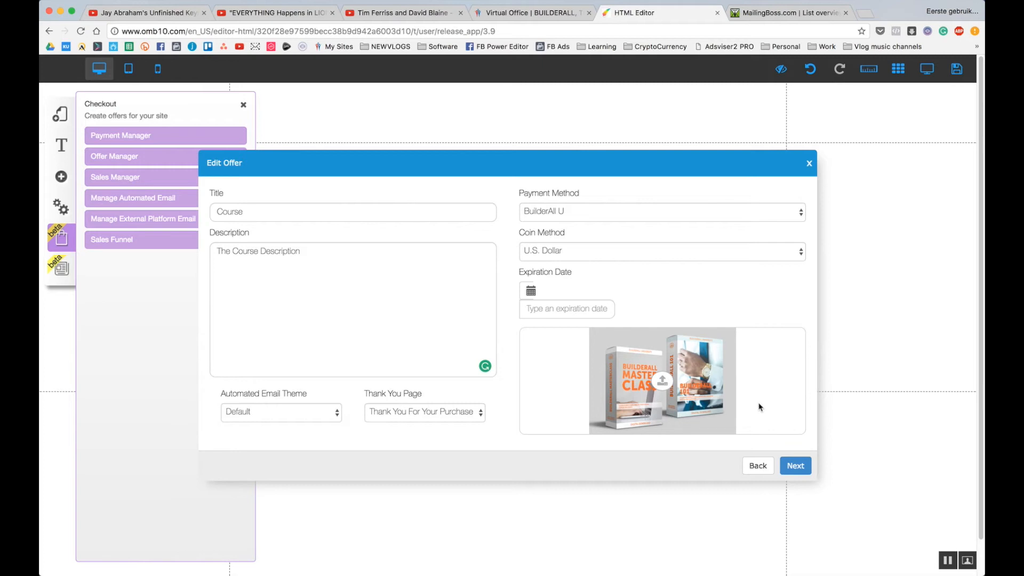
pyautogui.click(796, 466)
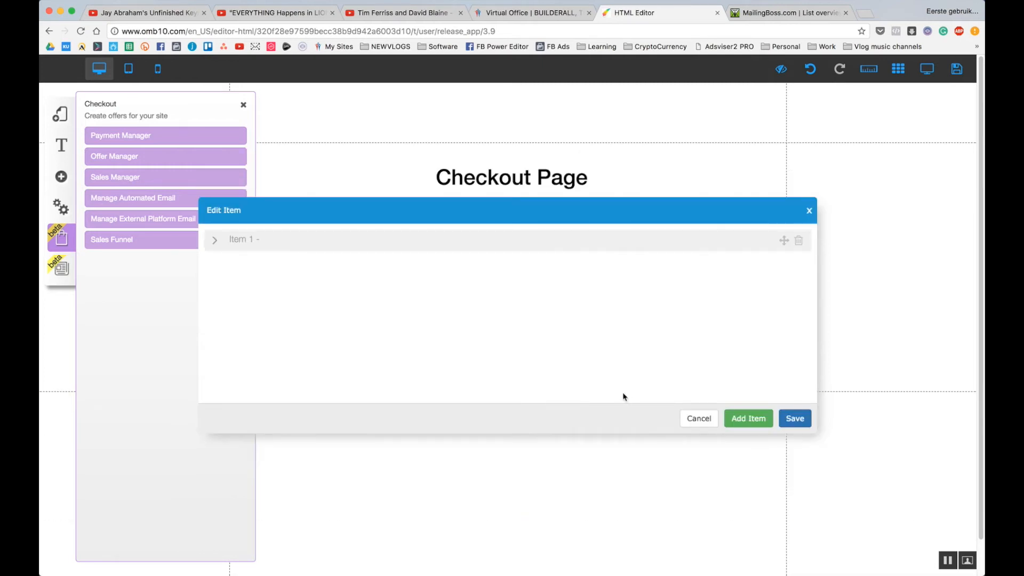
# Set the orange logo as Item 1's image.
pyautogui.click(221, 244)
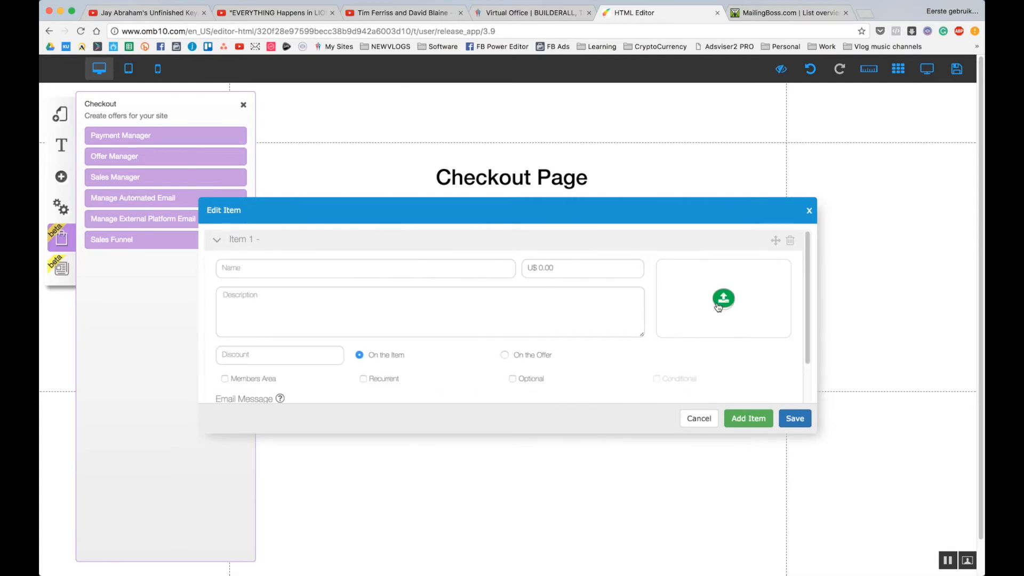
pyautogui.click(723, 300)
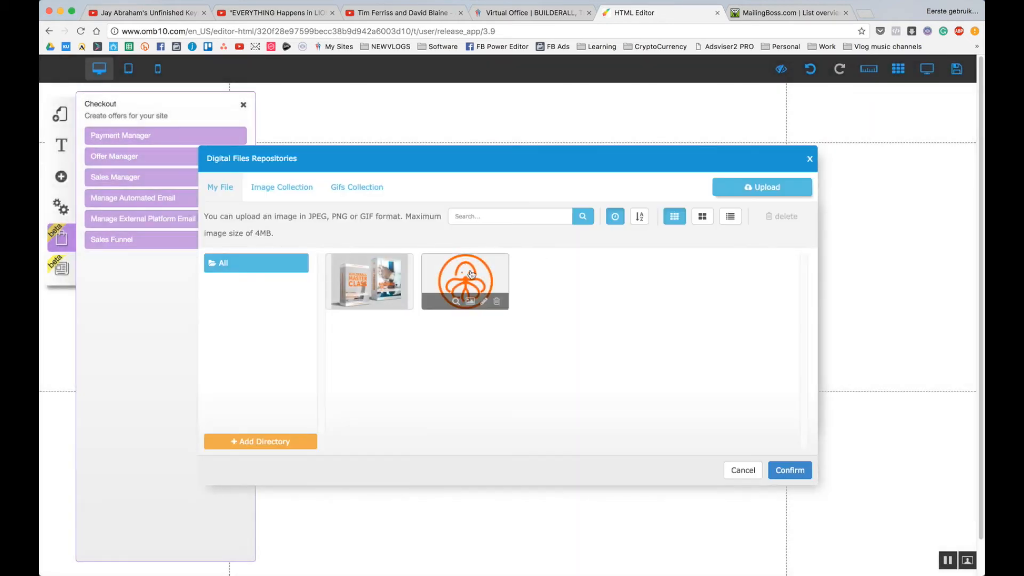
pyautogui.click(475, 283)
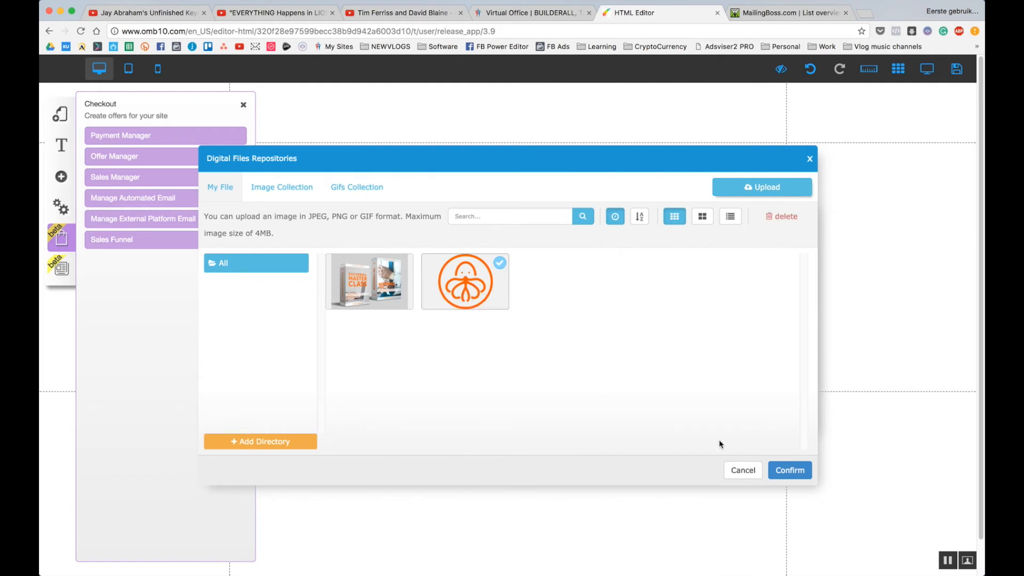
pyautogui.click(790, 470)
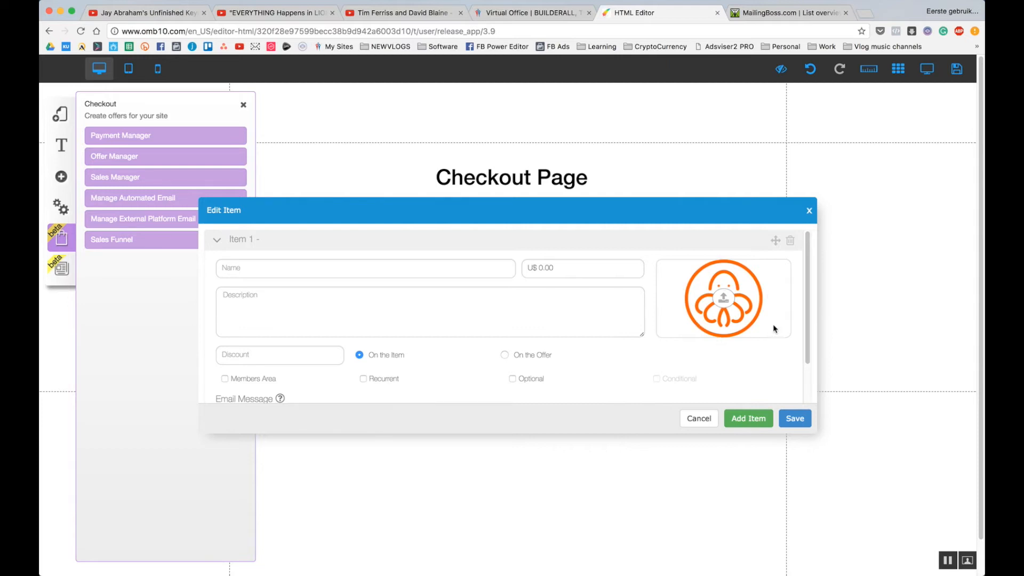
pyautogui.click(728, 301)
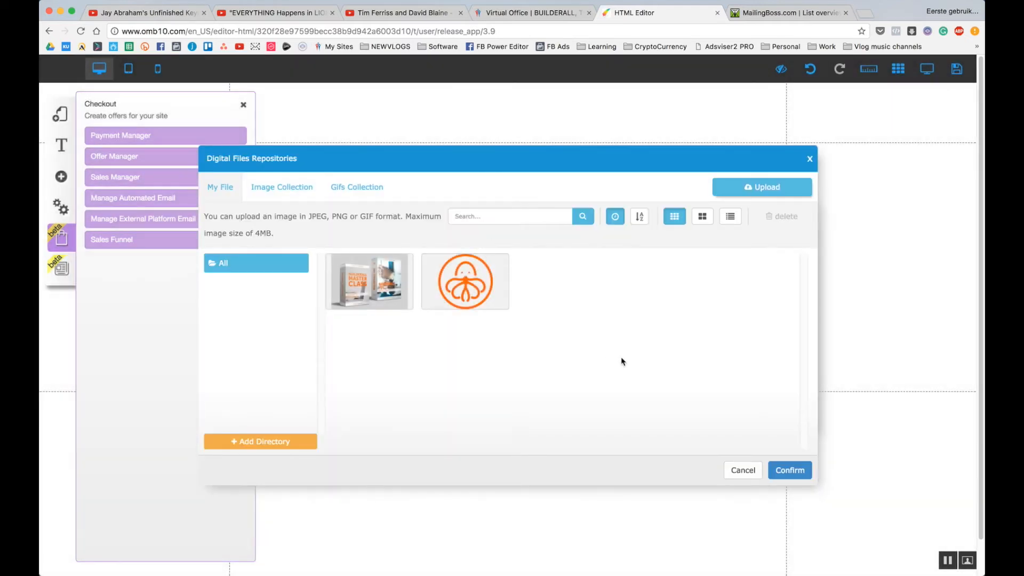
pyautogui.click(464, 280)
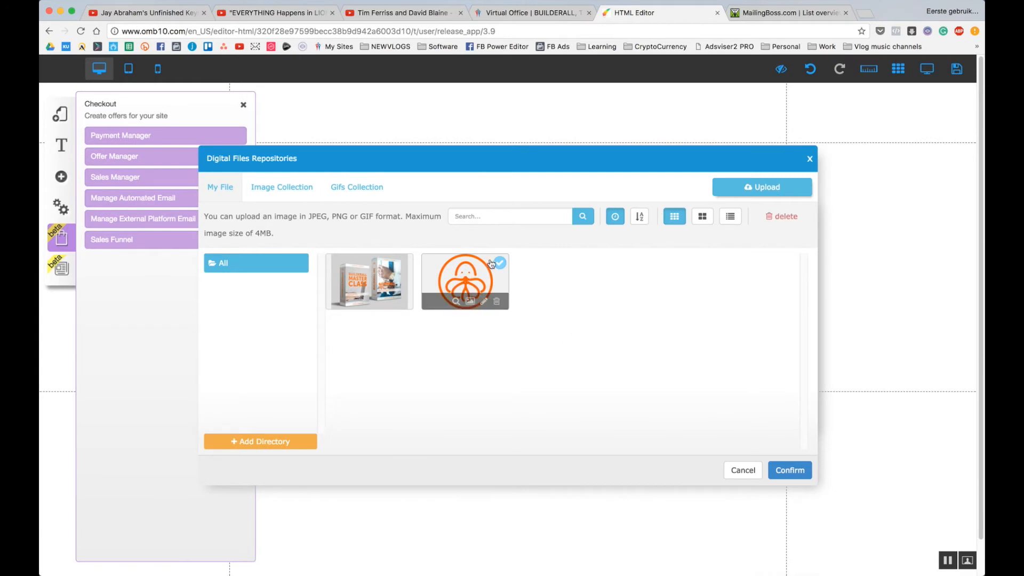
pyautogui.click(777, 464)
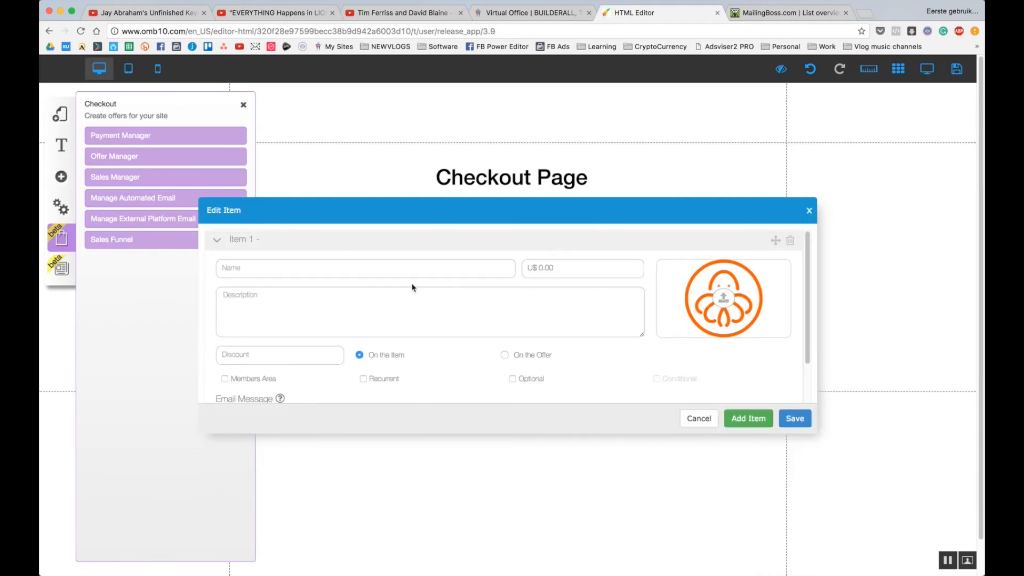
# Name Item 1 'How To Do Something', keep price 1.00, and start its description with 'the'.
pyautogui.click(392, 268)
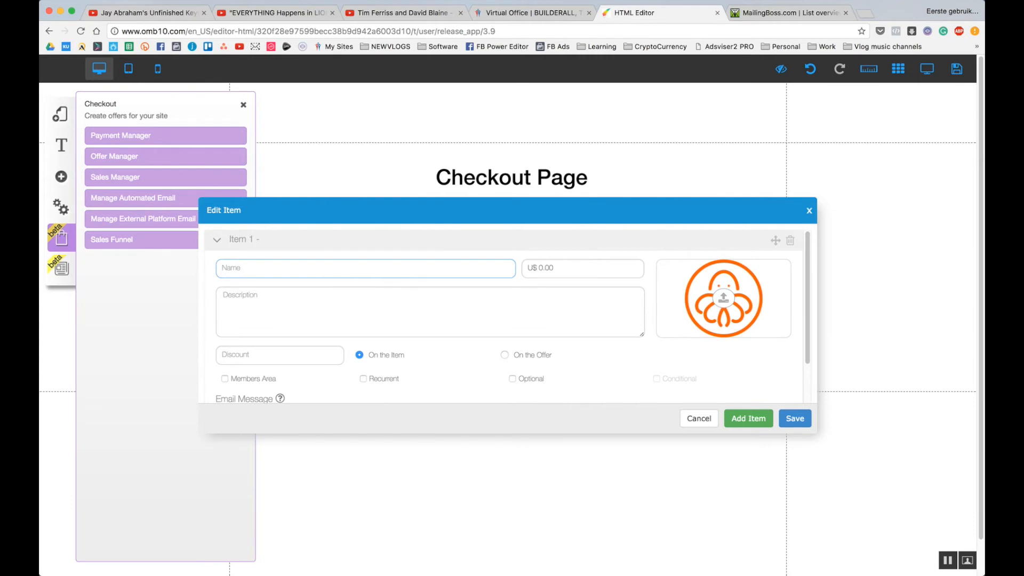
pyautogui.write('How To Do Something')
pyautogui.press('Tab')
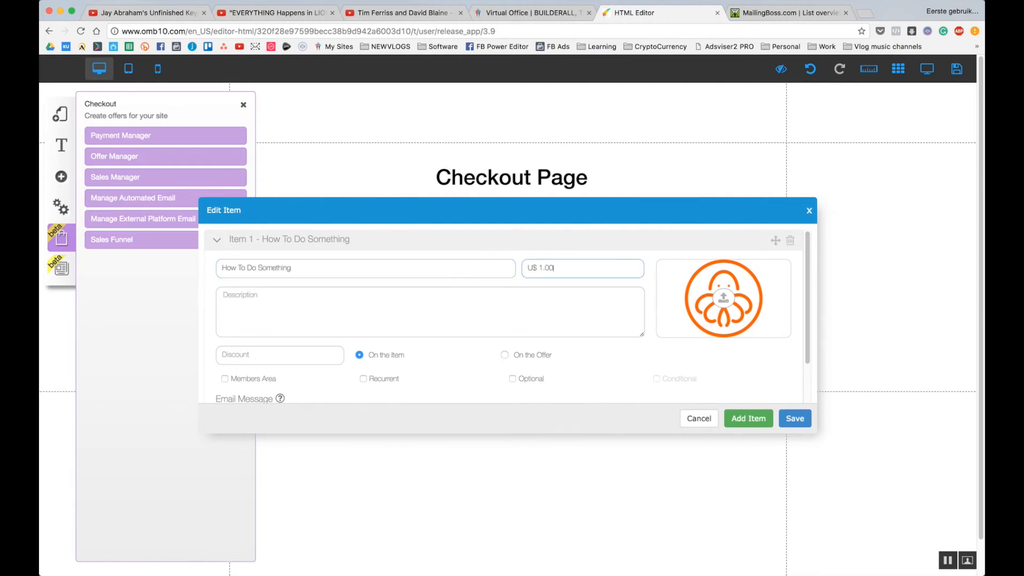
pyautogui.press('Tab')
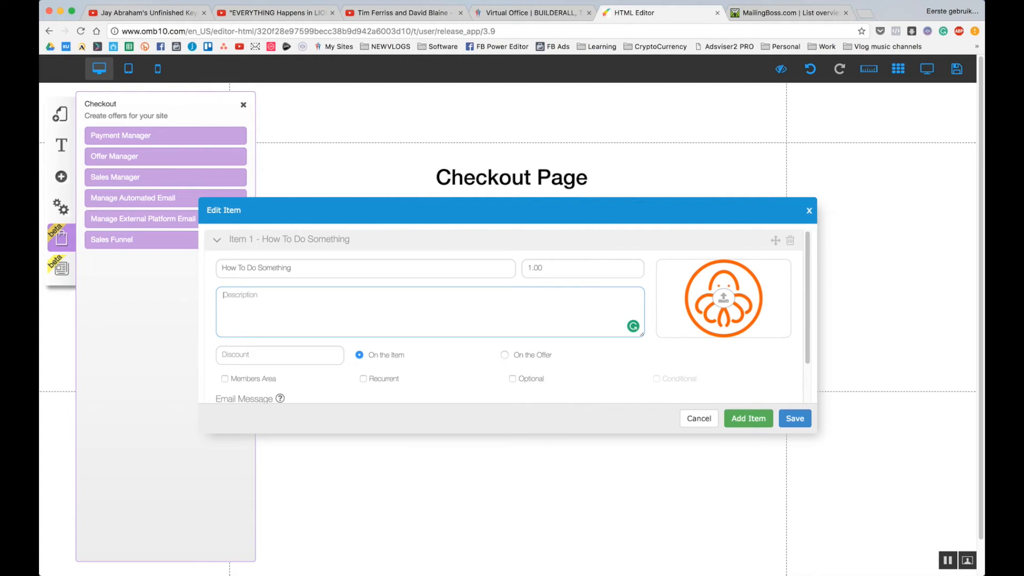
pyautogui.write('the famous description')
# Switch on Item 1's Members Area option.
pyautogui.scroll(-1, 406, 291)
pyautogui.scroll(-1, 299, 339)
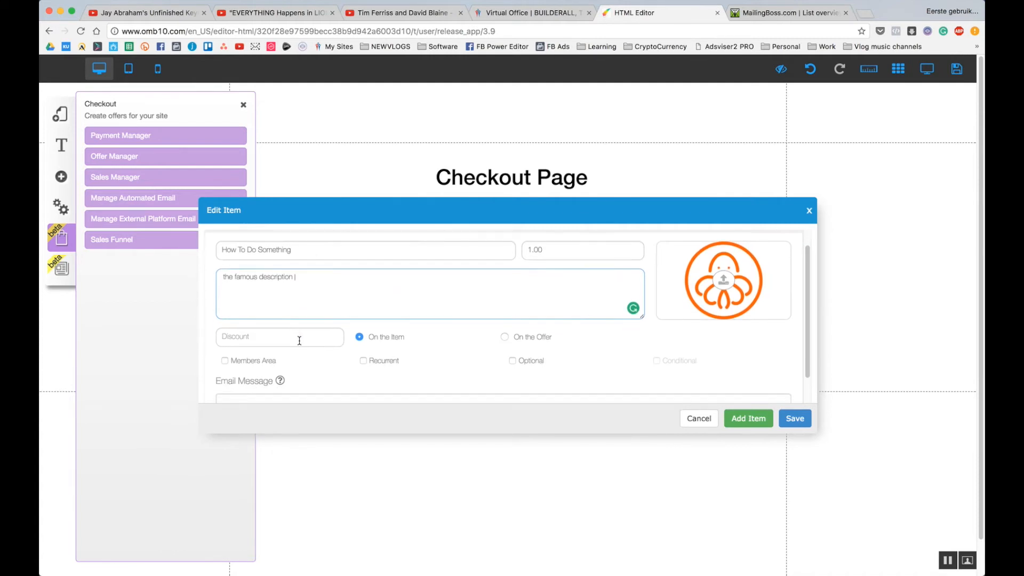
pyautogui.scroll(-1, 300, 337)
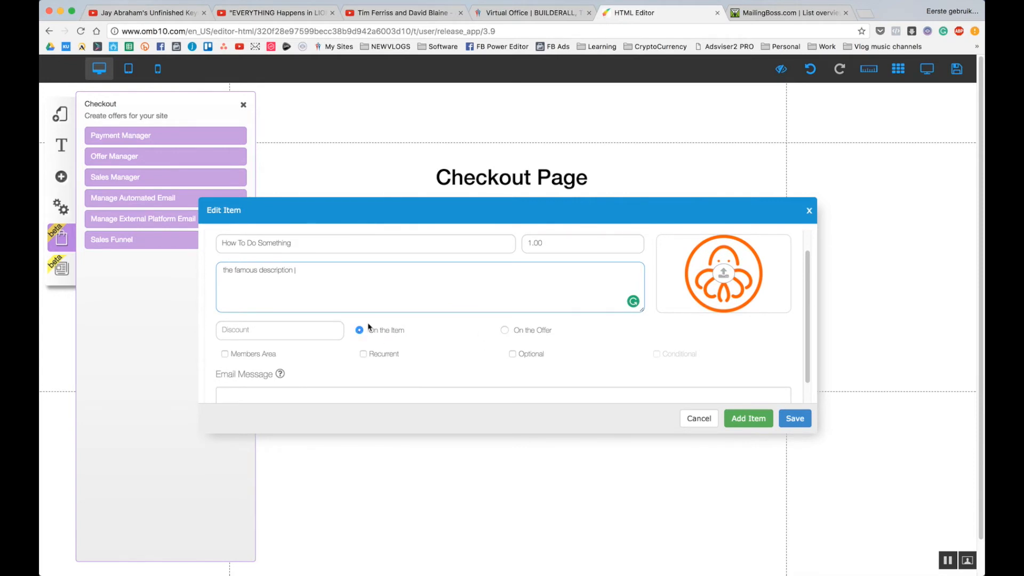
pyautogui.scroll(-3, 374, 328)
pyautogui.scroll(3, 384, 329)
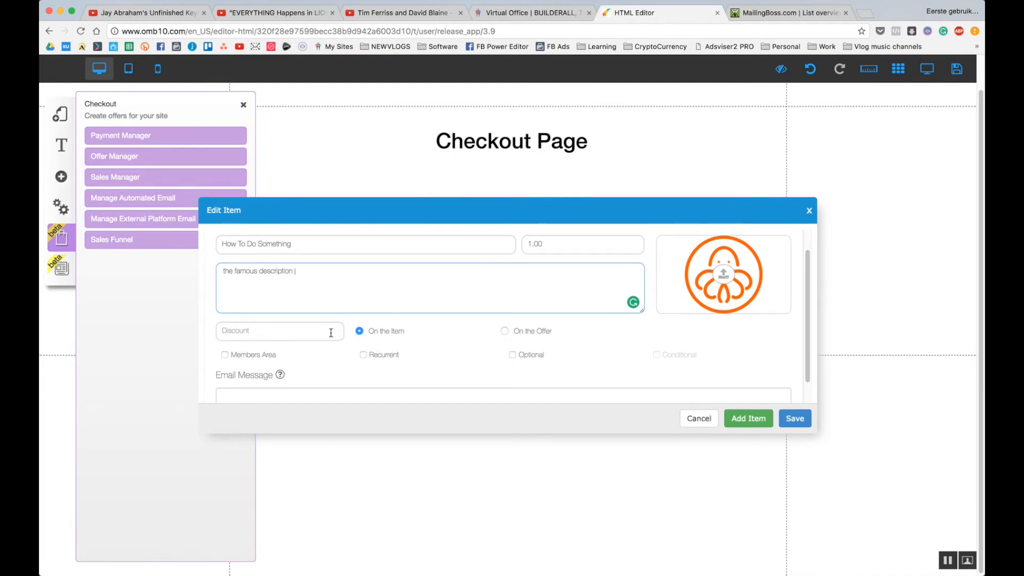
pyautogui.scroll(-1, 318, 325)
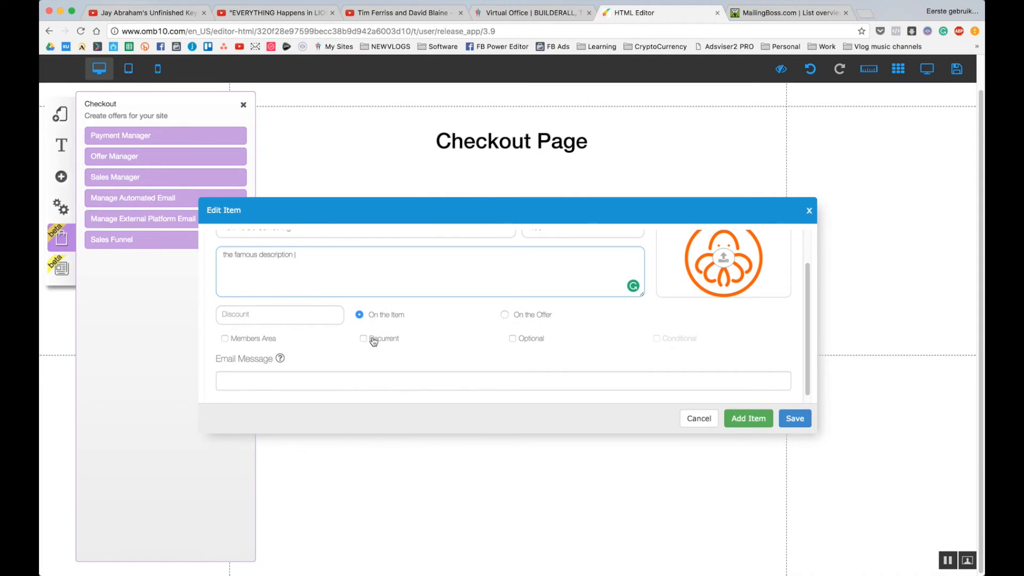
pyautogui.scroll(1, 264, 344)
pyautogui.click(260, 350)
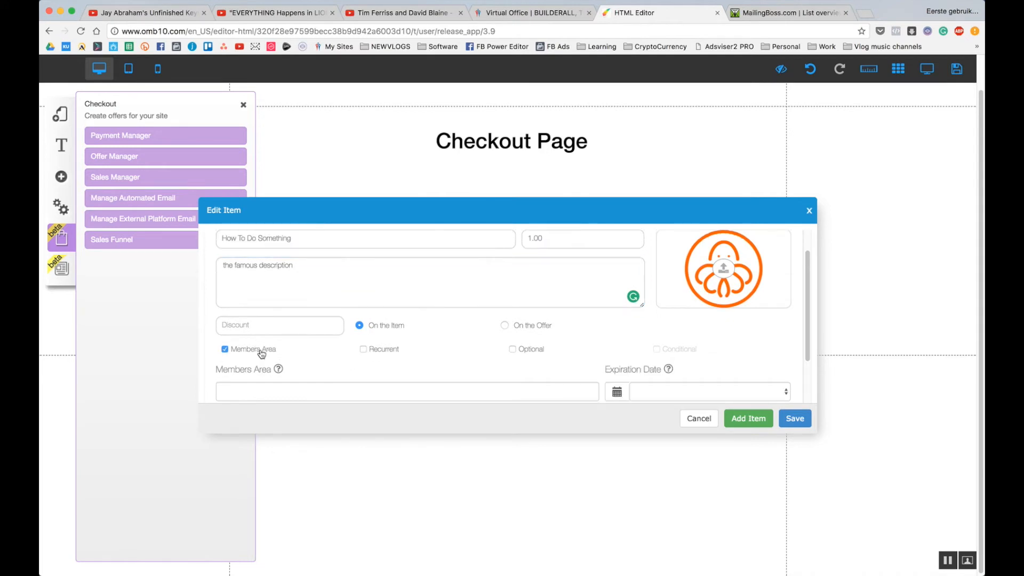
# Assign the Course members area to Item 1 and move to the Email Message field.
pyautogui.scroll(-3, 309, 323)
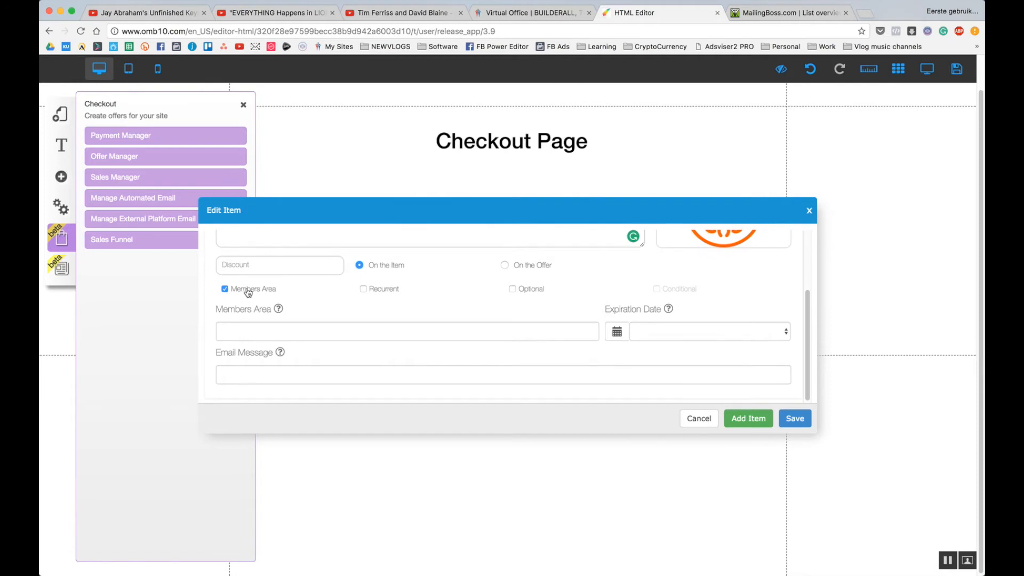
pyautogui.click(287, 325)
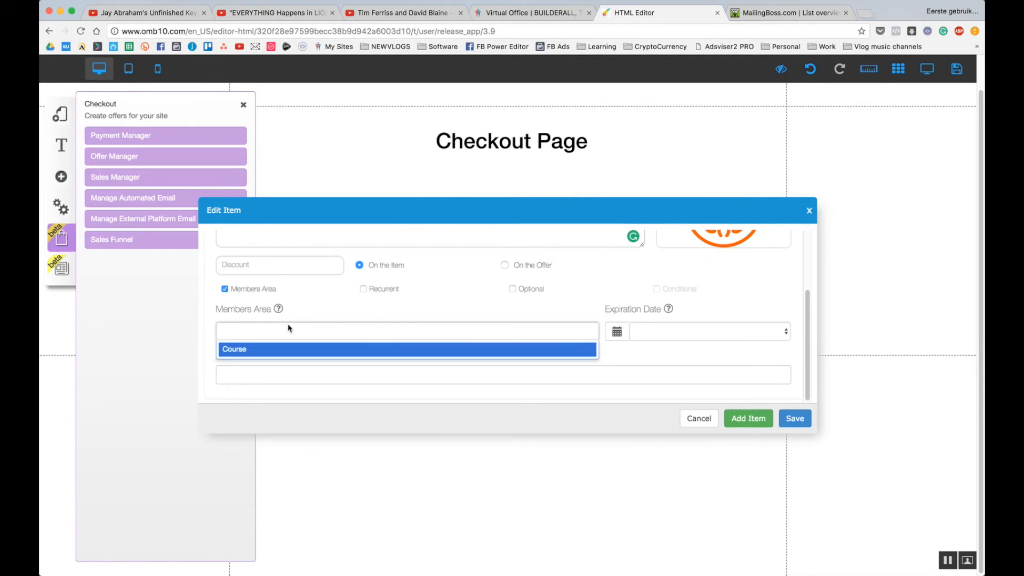
pyautogui.click(257, 326)
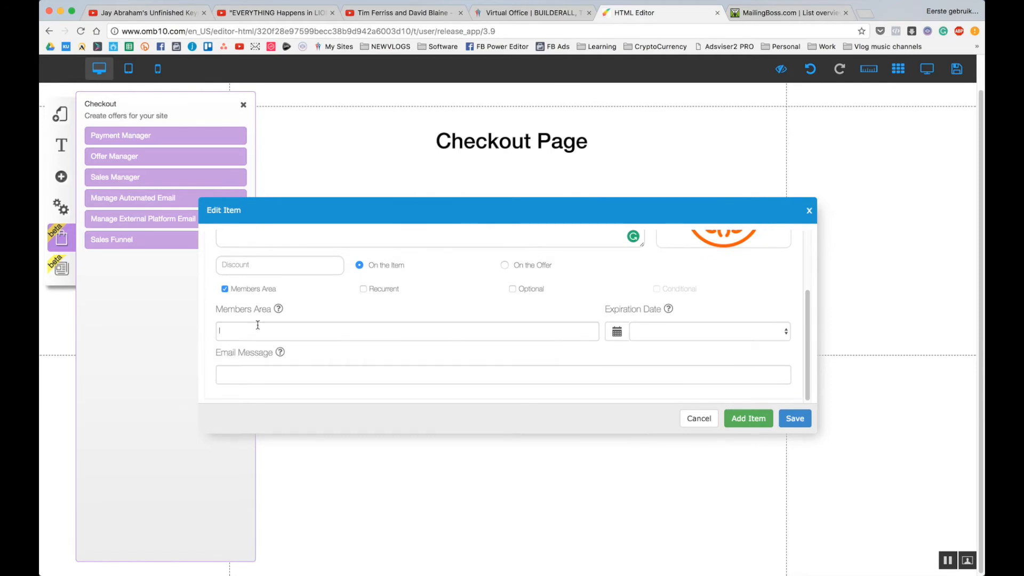
pyautogui.click(258, 325)
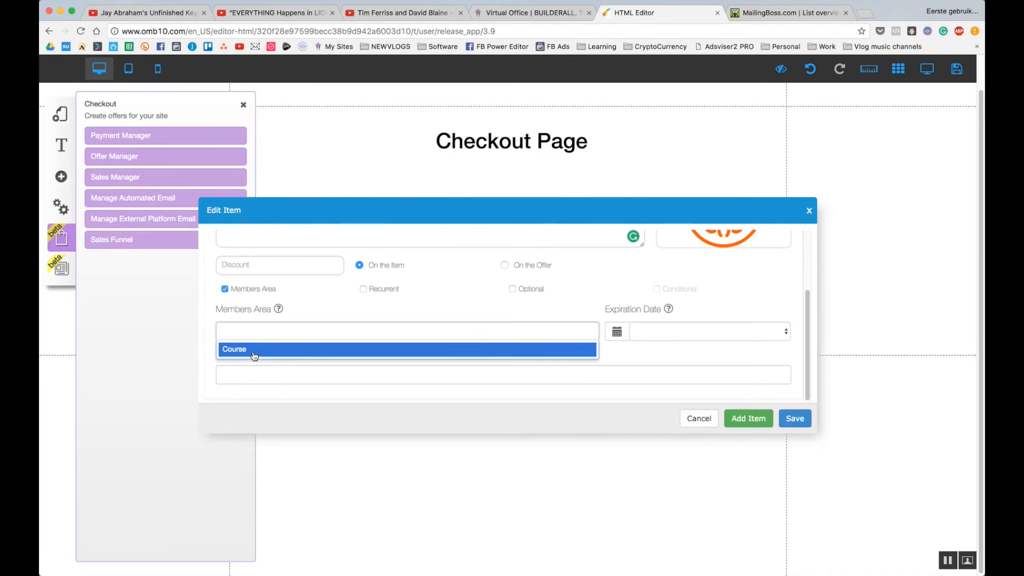
pyautogui.click(255, 350)
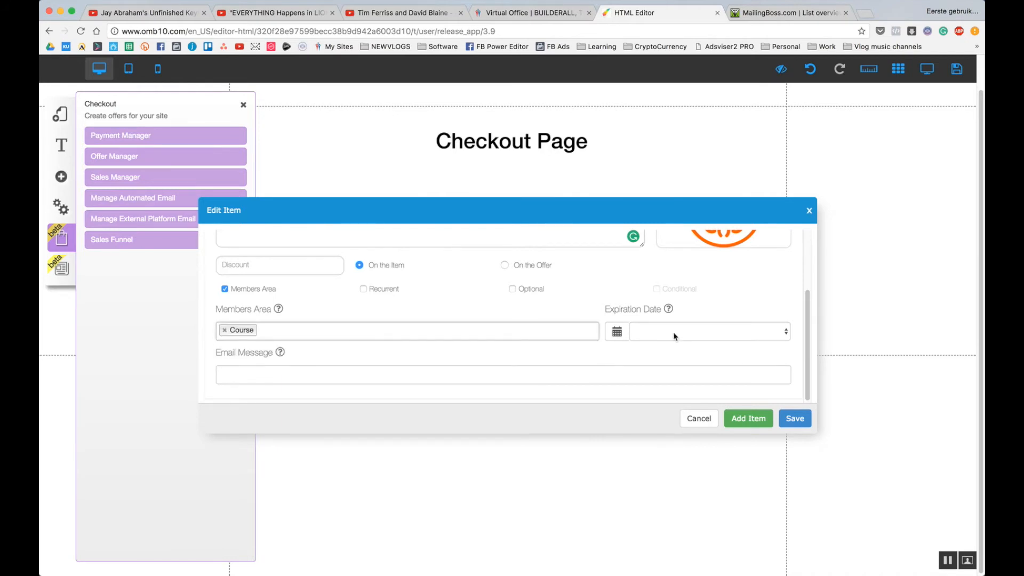
pyautogui.scroll(-1, 674, 333)
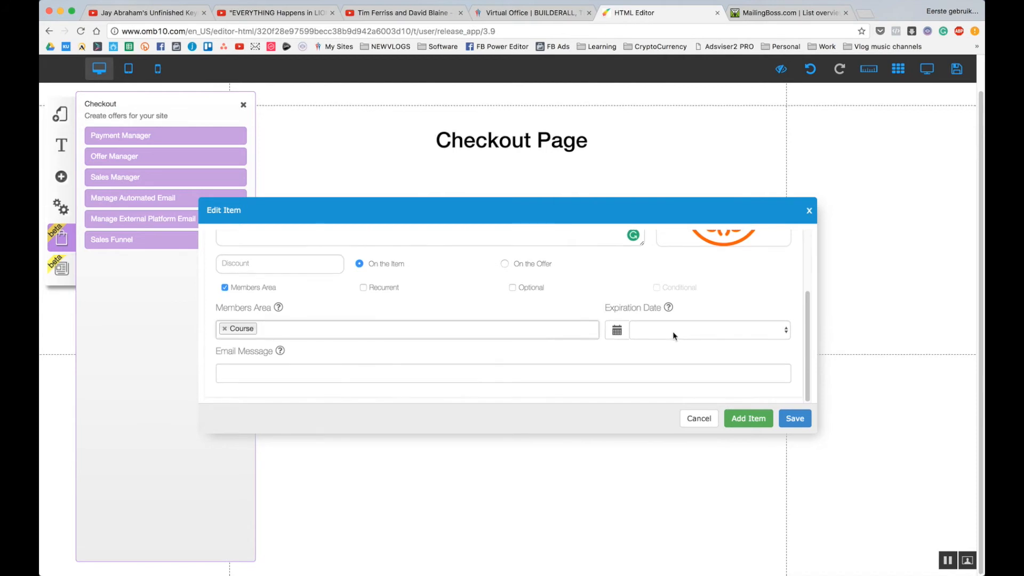
pyautogui.click(289, 372)
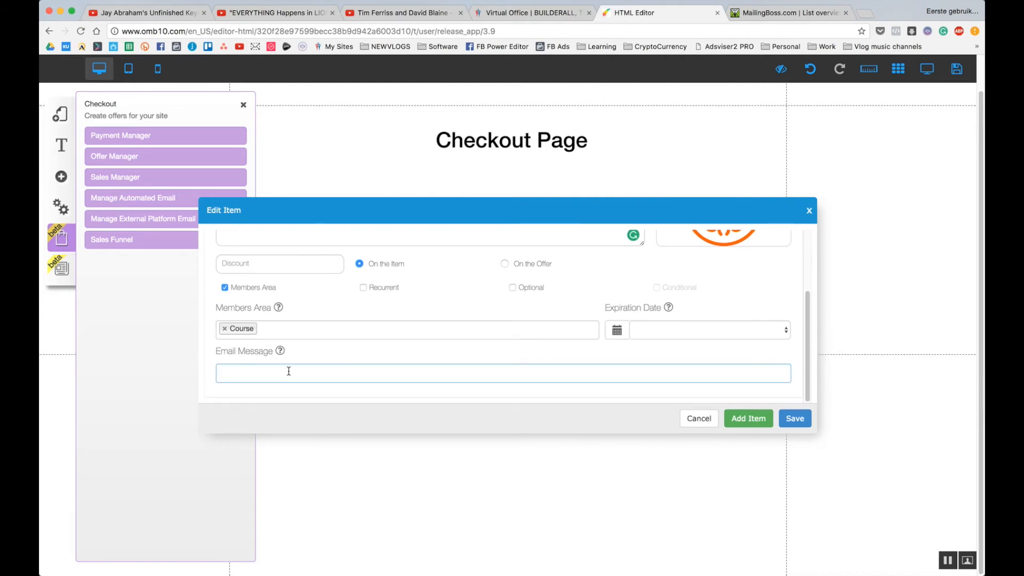
# Save and confirm the Course offer, then briefly check the Sales Manager orders table.
pyautogui.click(795, 420)
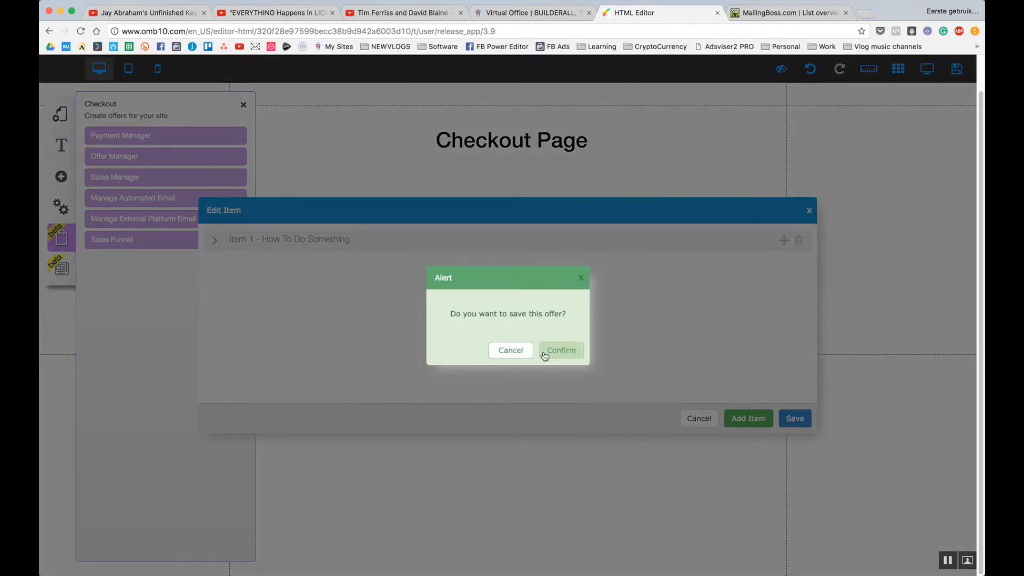
pyautogui.click(544, 352)
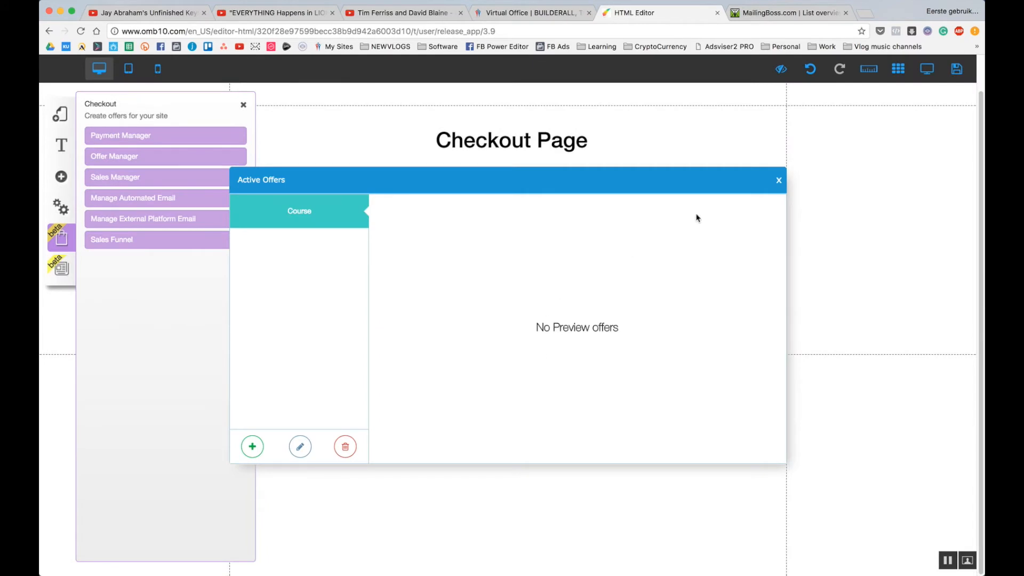
pyautogui.click(779, 180)
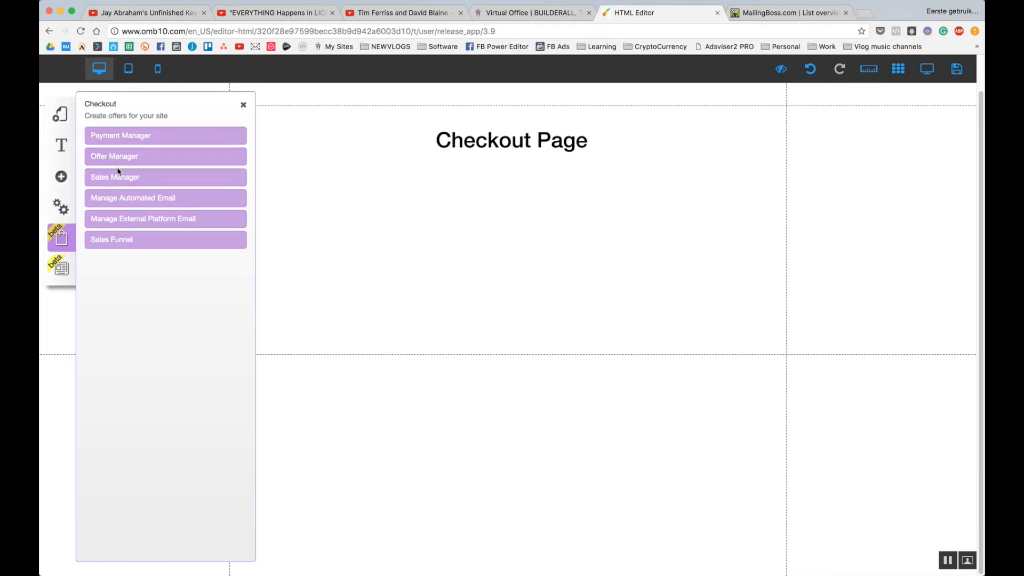
pyautogui.click(125, 178)
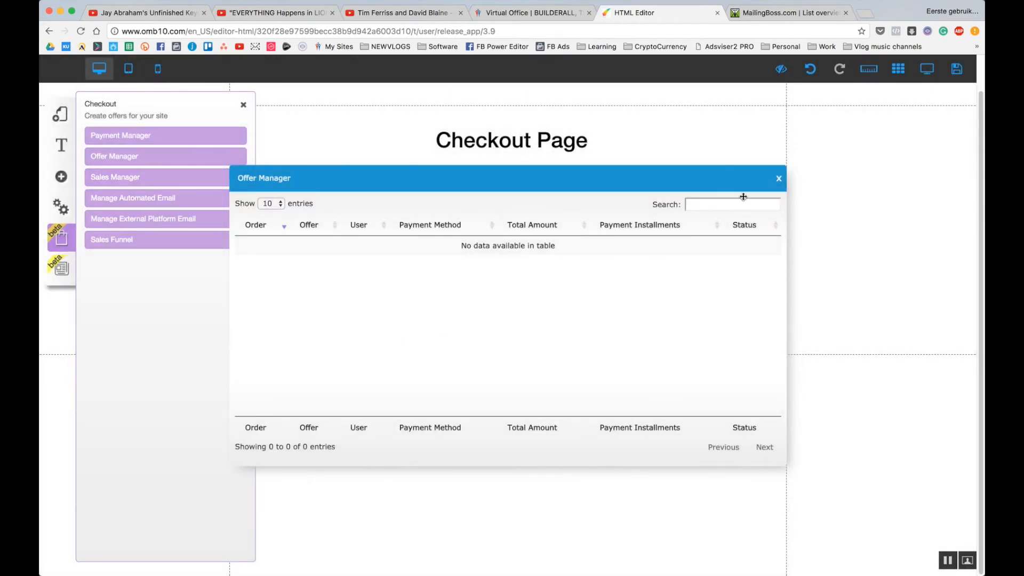
pyautogui.click(778, 178)
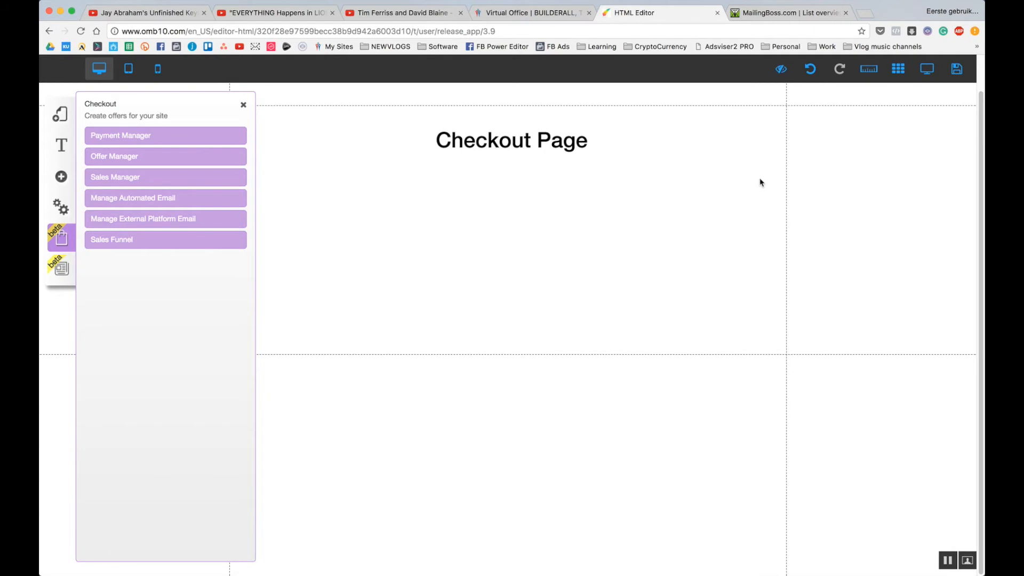
# Create a new offer titled test using BuilderAll U and Euro.
pyautogui.click(115, 241)
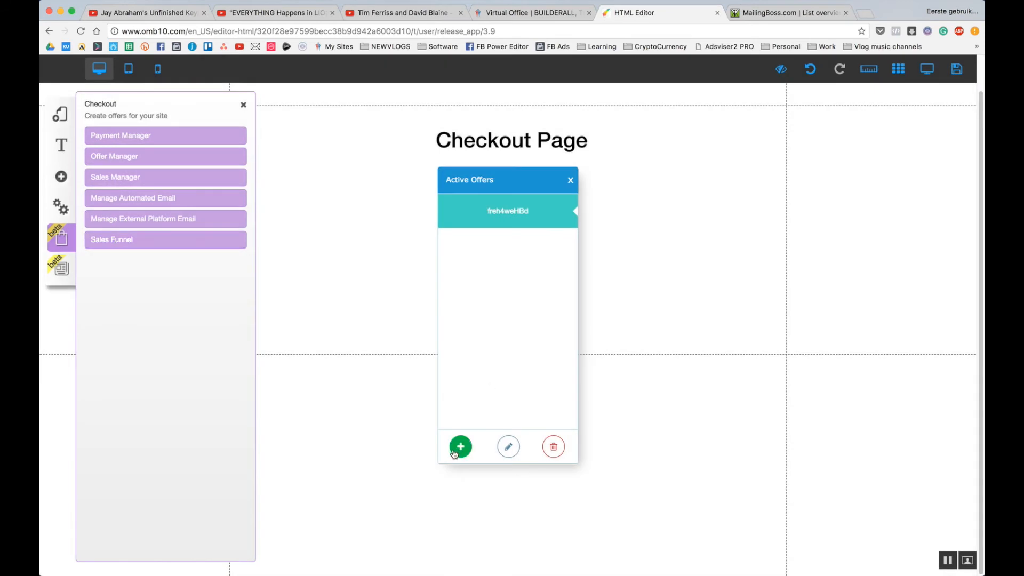
pyautogui.click(461, 447)
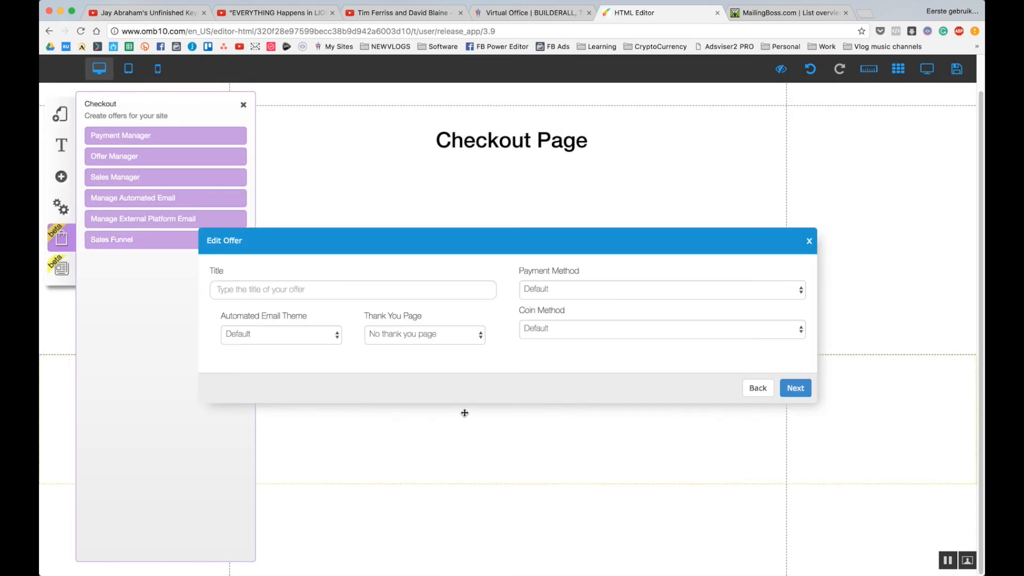
pyautogui.click(432, 296)
pyautogui.write('test')
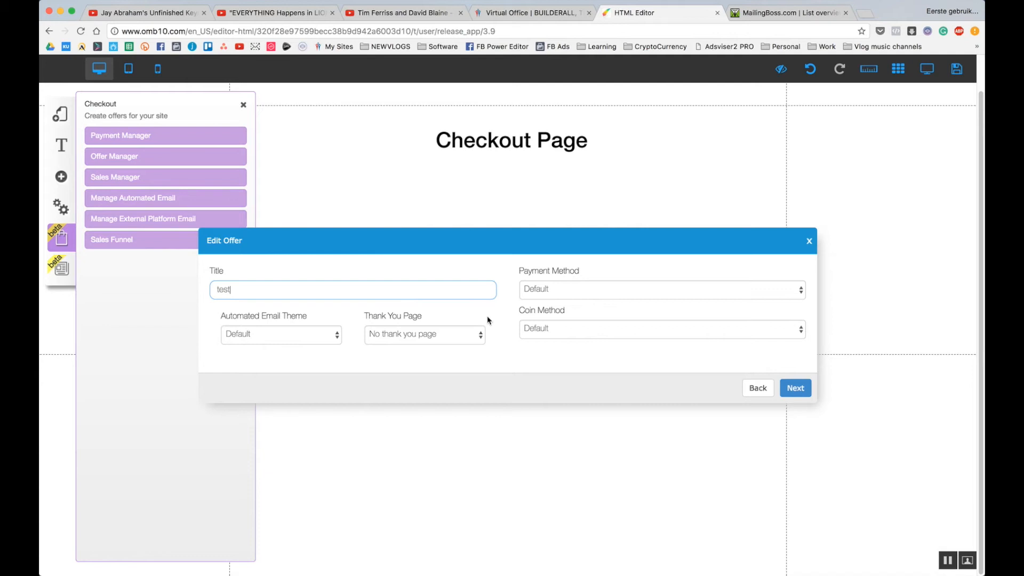
pyautogui.click(530, 291)
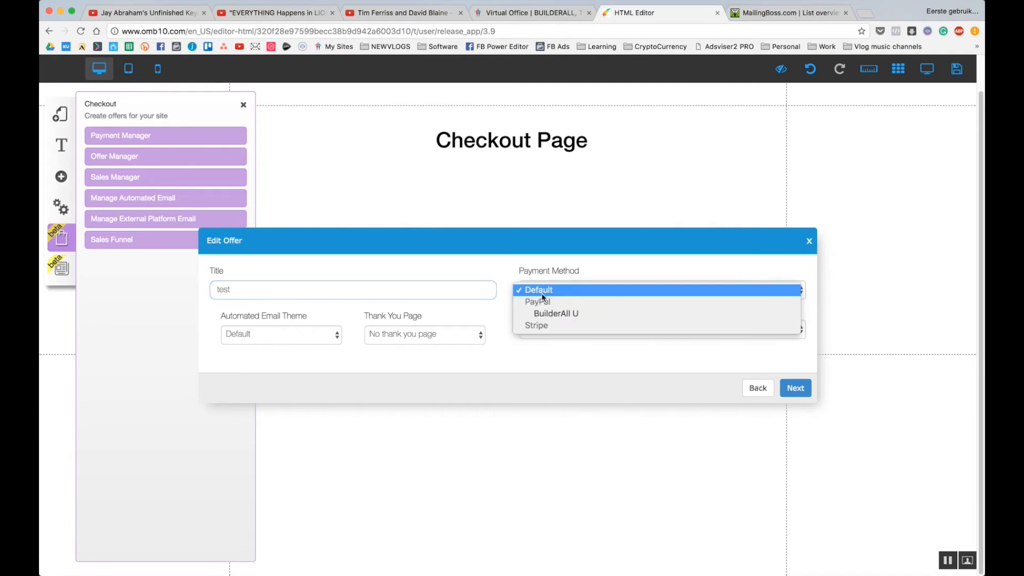
pyautogui.click(555, 314)
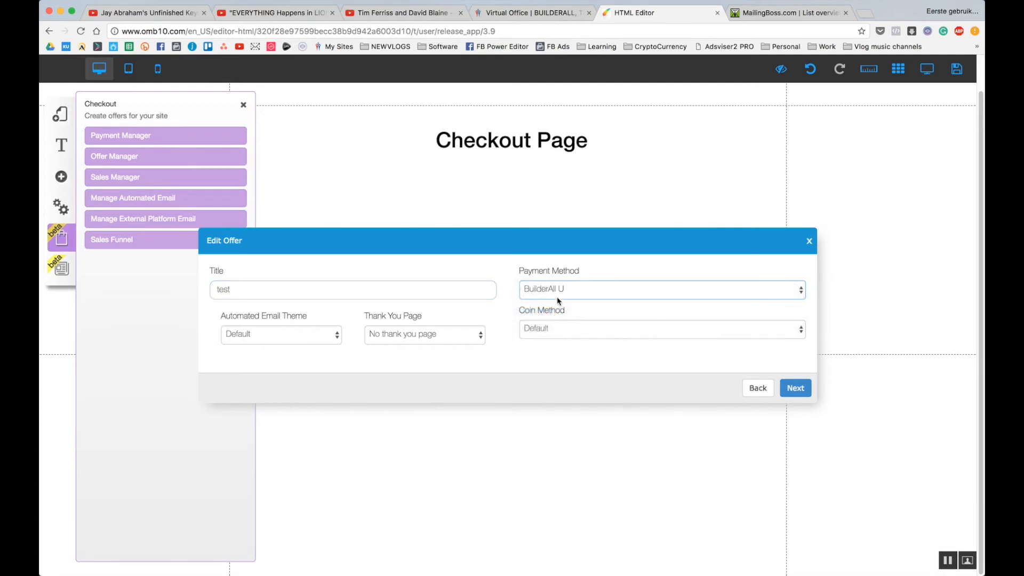
pyautogui.click(559, 298)
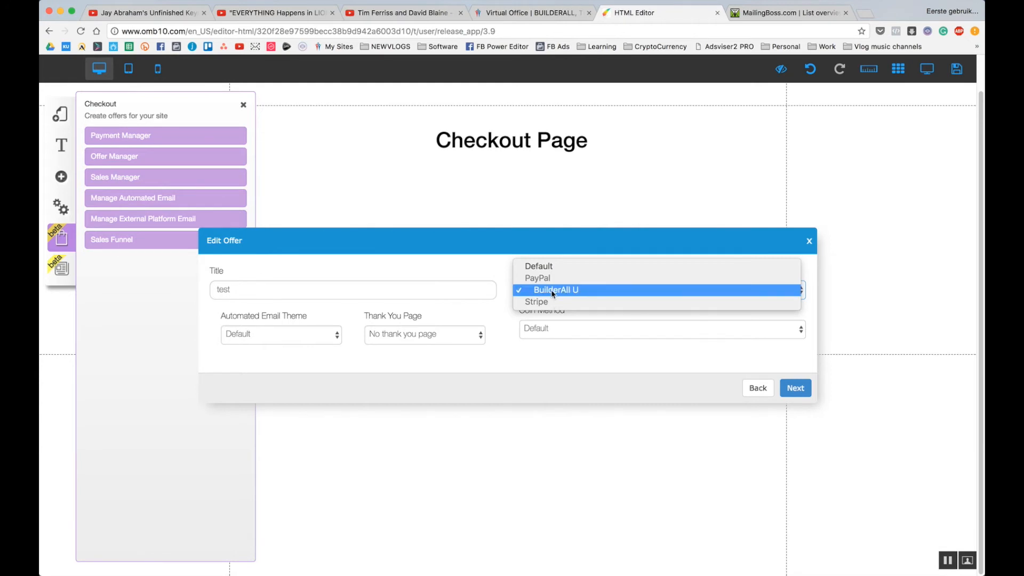
pyautogui.click(550, 291)
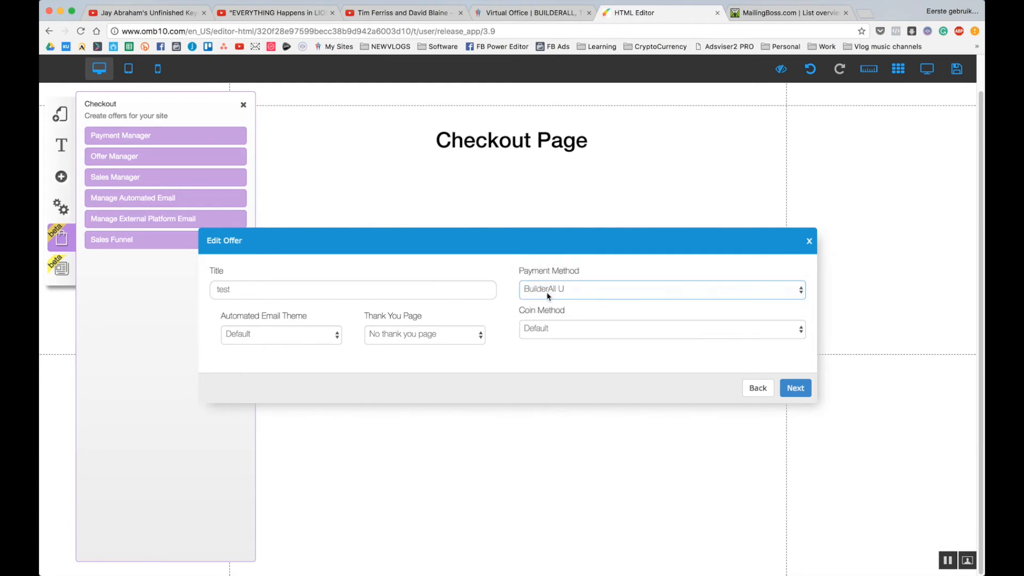
pyautogui.click(555, 331)
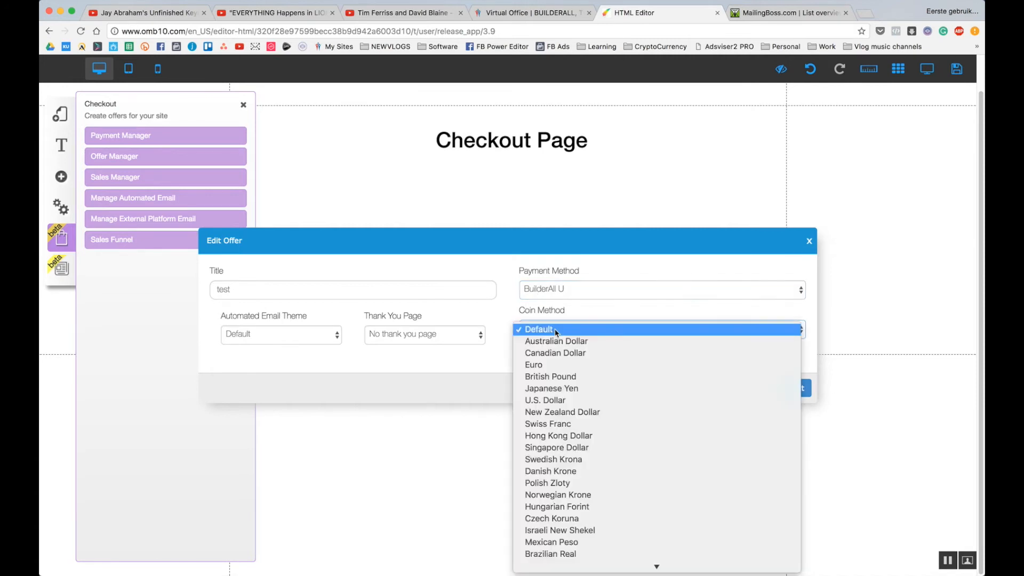
pyautogui.click(539, 359)
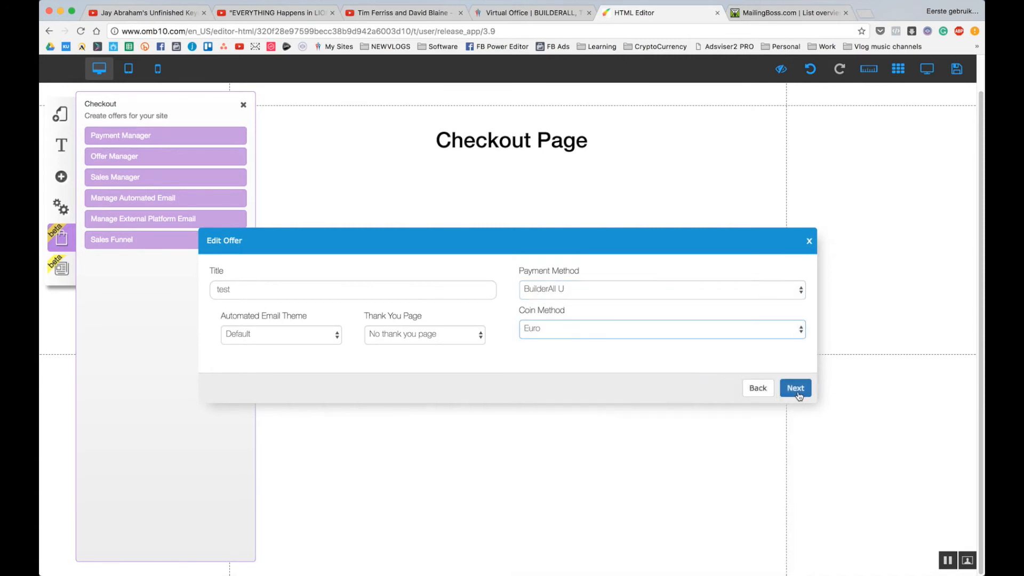
pyautogui.click(796, 389)
# Set the test offer's thank-you page to Thank You For Your Purchase and continue to items.
pyautogui.click(567, 353)
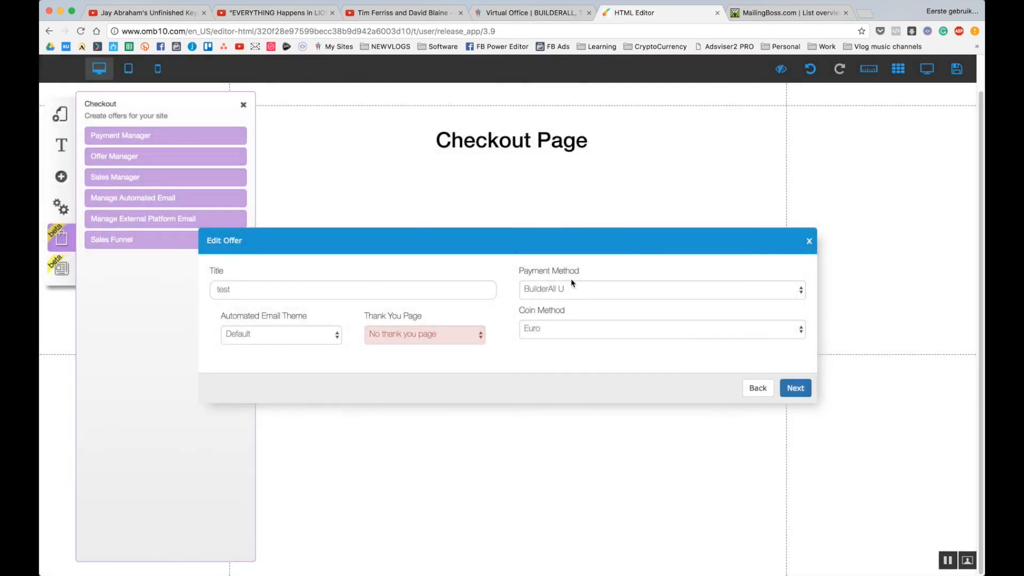
pyautogui.click(575, 288)
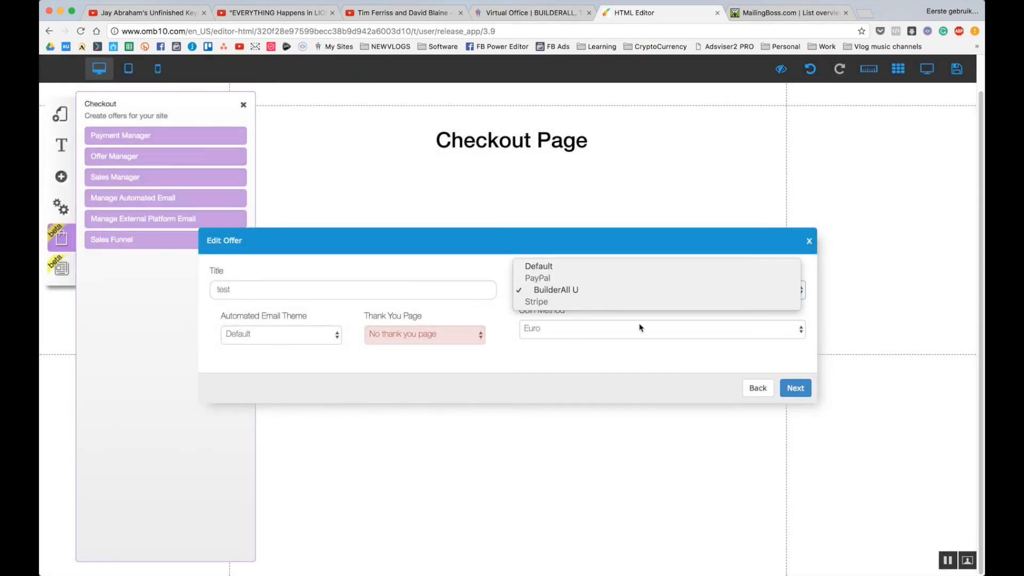
pyautogui.click(640, 290)
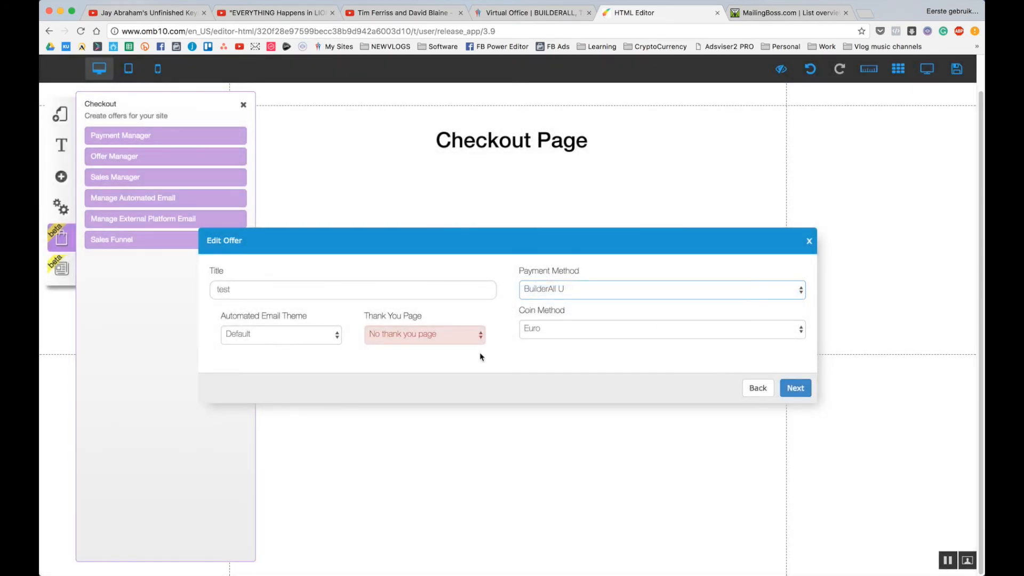
pyautogui.click(472, 335)
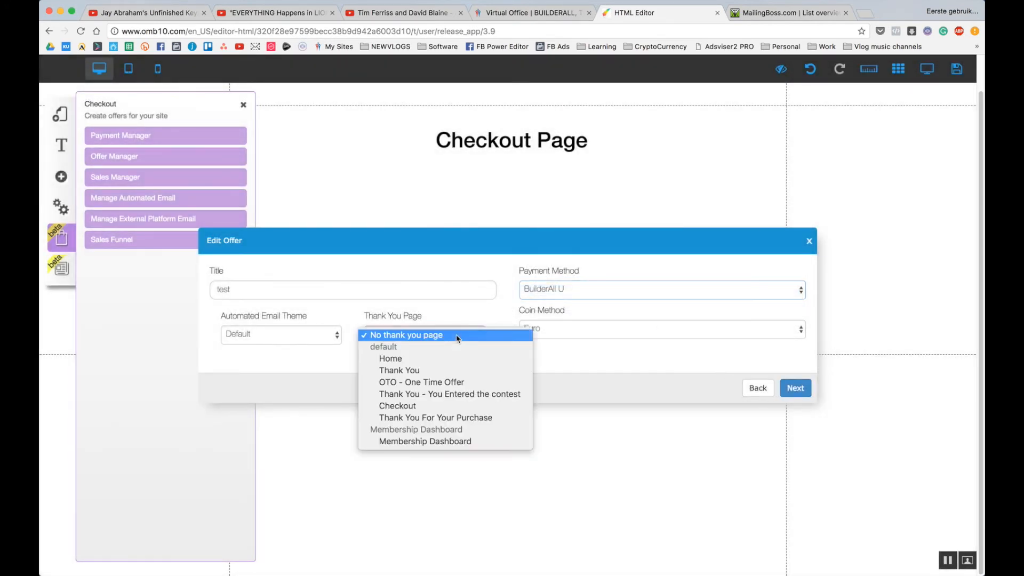
pyautogui.click(430, 407)
pyautogui.click(424, 329)
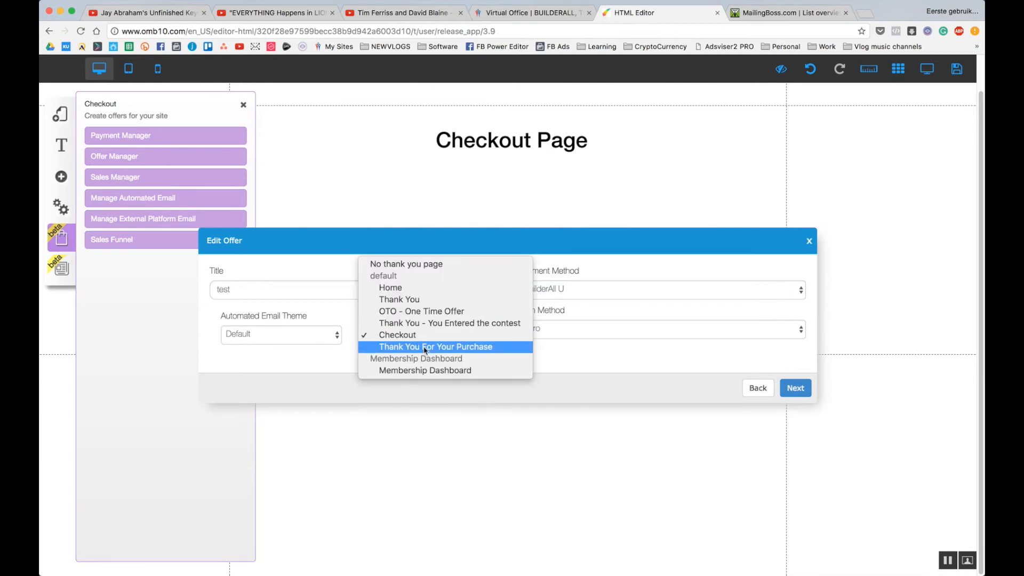
pyautogui.click(426, 347)
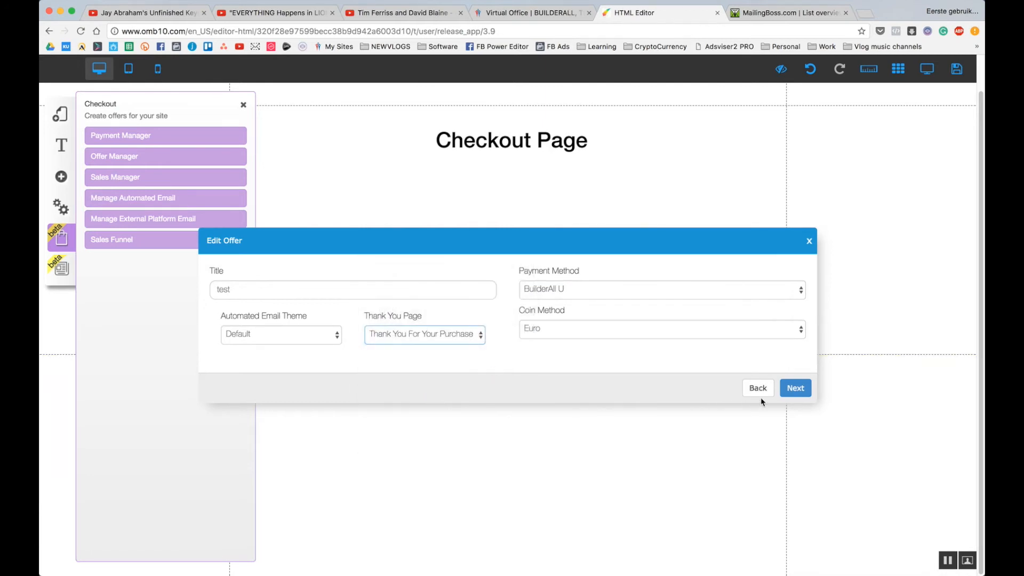
pyautogui.click(788, 390)
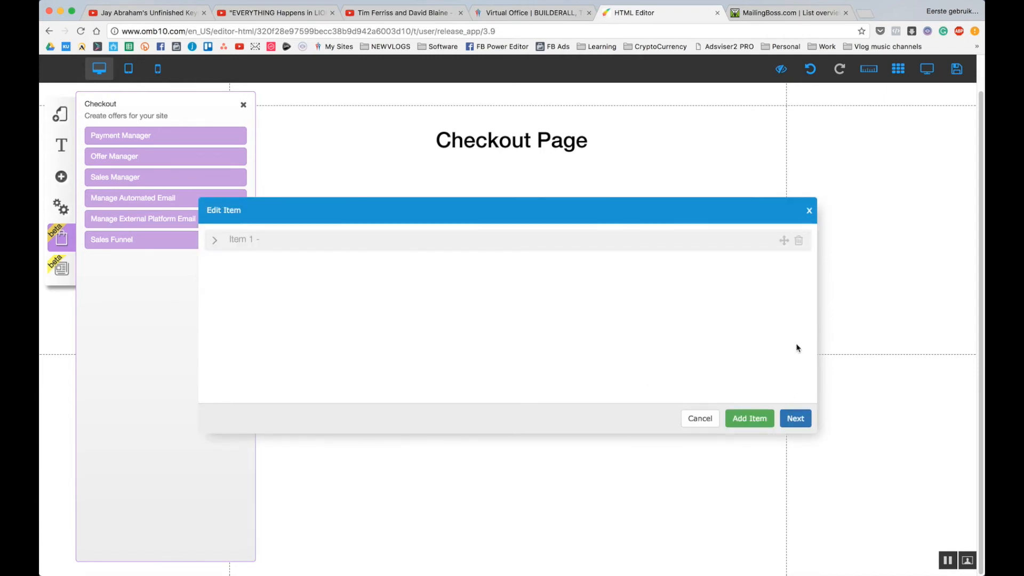
# Name the test offer's Item 1 'test' with price 1,00.
pyautogui.click(775, 241)
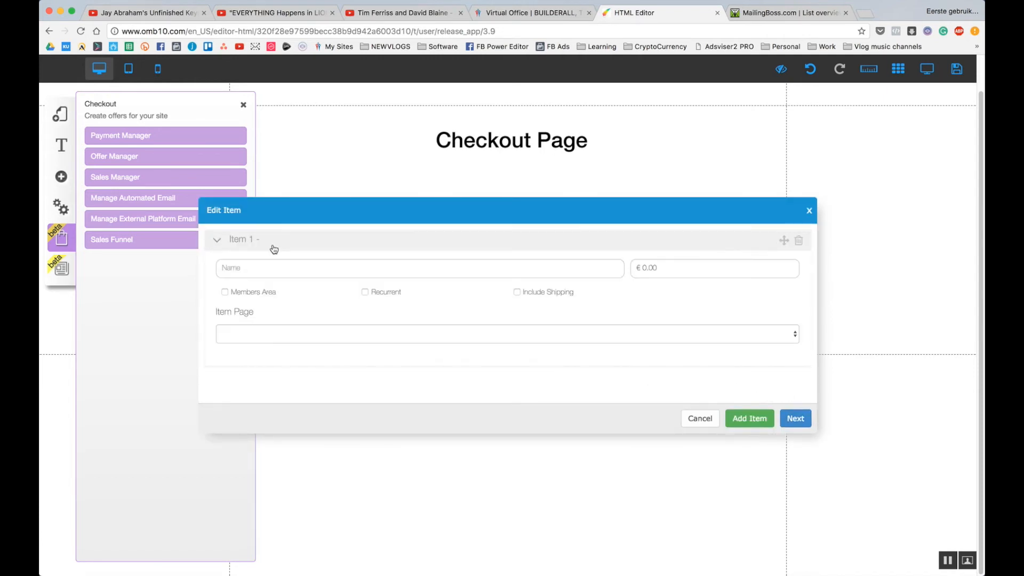
pyautogui.click(333, 268)
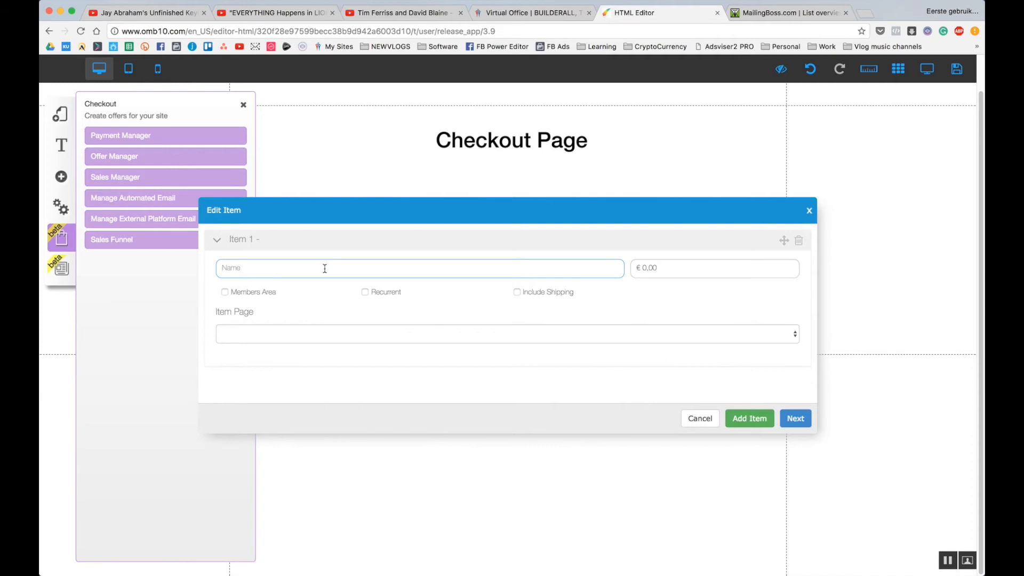
pyautogui.write('test')
pyautogui.click(675, 267)
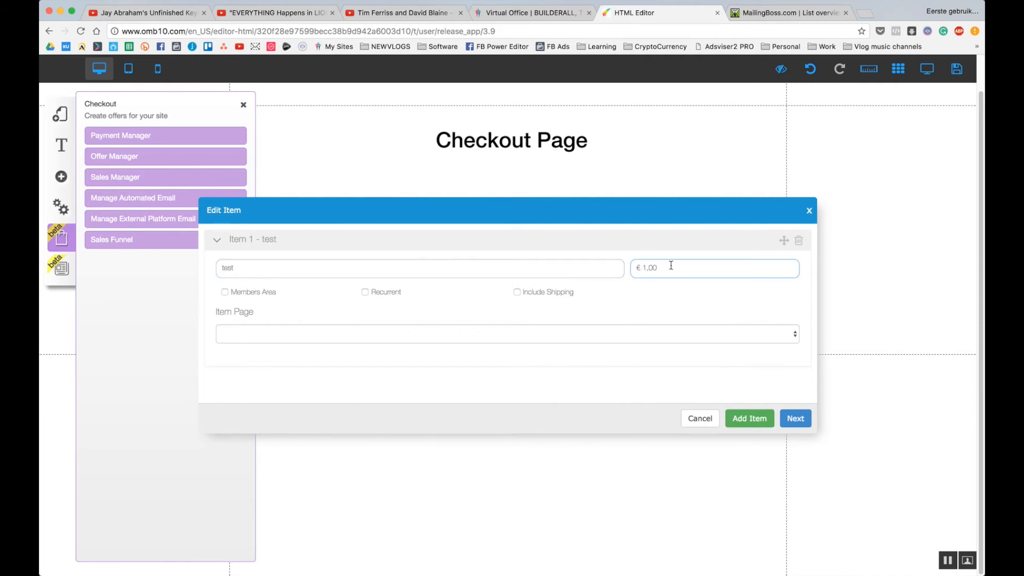
# Give the item the Thank You item page and access to the Course members area.
pyautogui.click(267, 297)
pyautogui.click(270, 334)
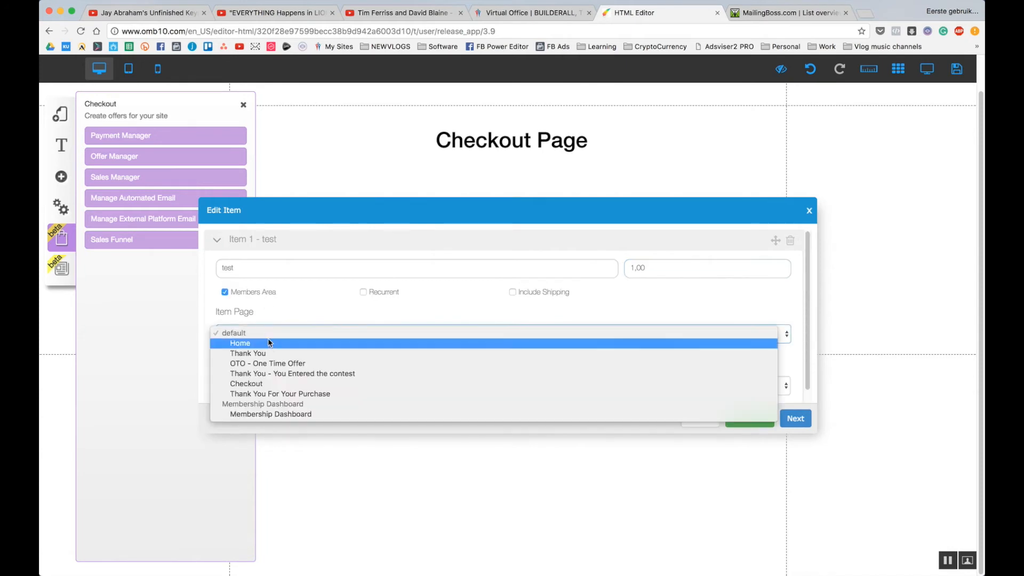
pyautogui.click(269, 322)
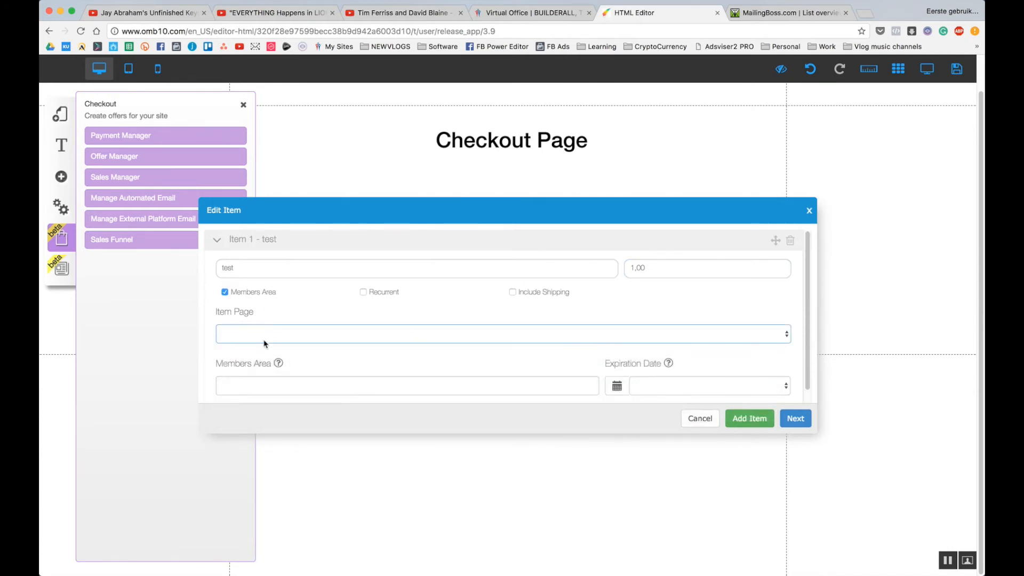
pyautogui.click(264, 340)
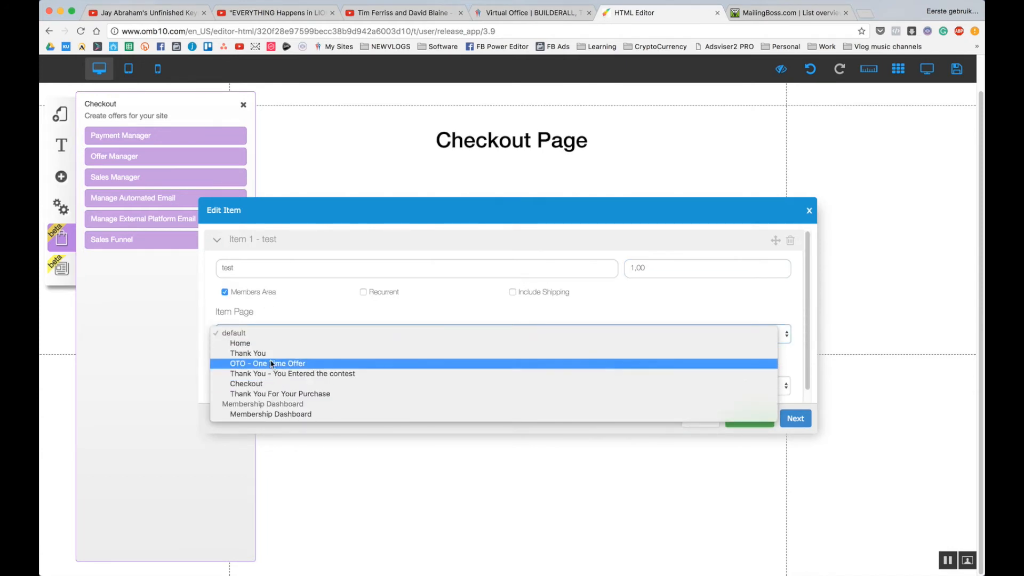
pyautogui.click(272, 355)
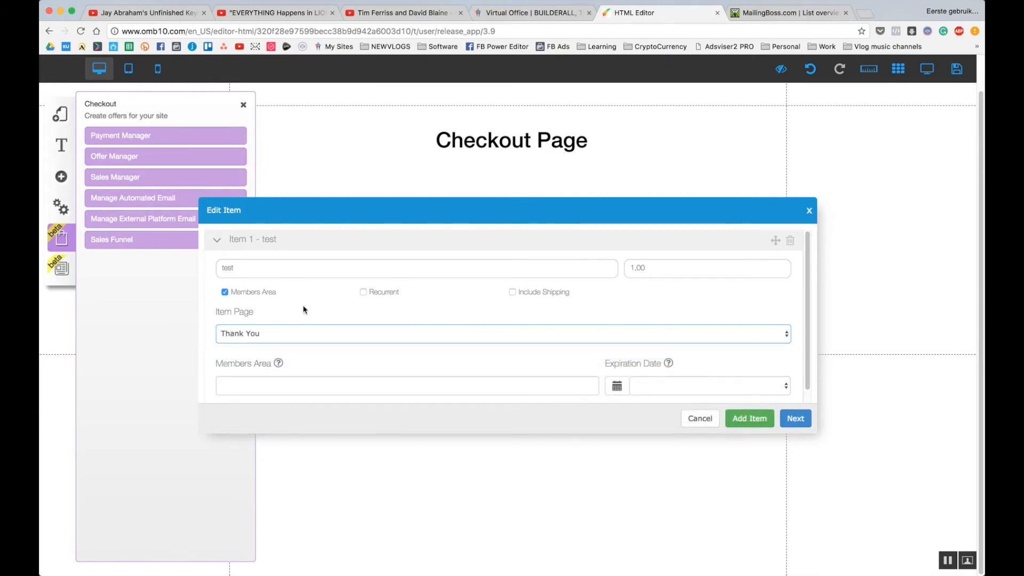
pyautogui.scroll(-1, 304, 310)
pyautogui.click(309, 372)
pyautogui.click(308, 391)
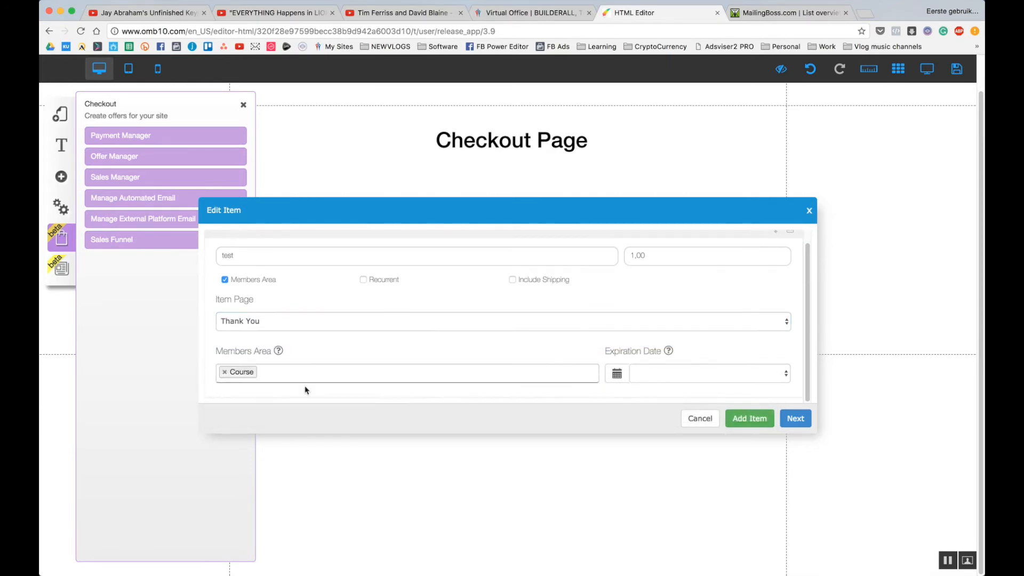
# Save and confirm the test offer, then open offer freh4weHBd for editing.
pyautogui.click(792, 418)
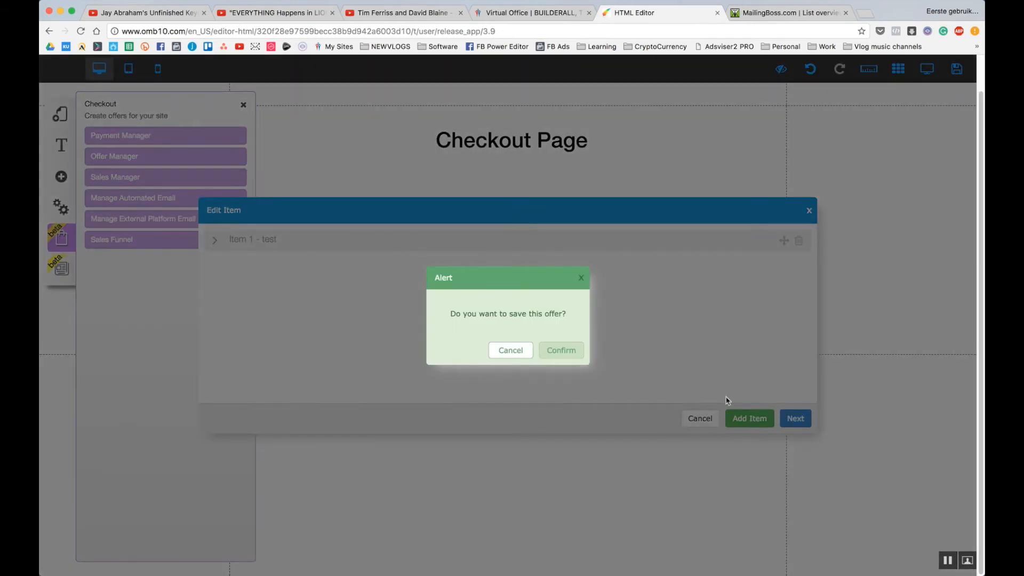
pyautogui.click(558, 350)
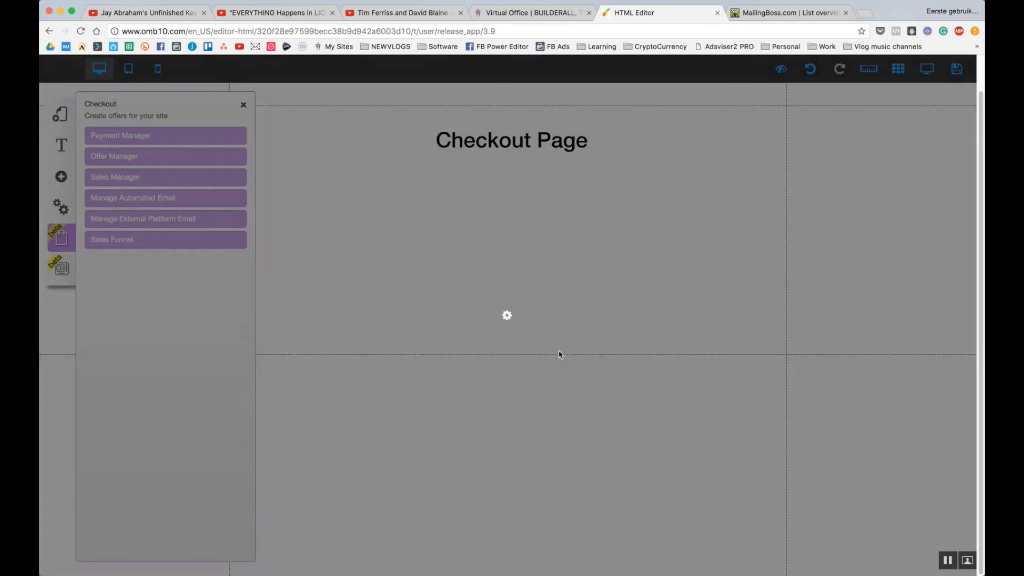
pyautogui.click(186, 242)
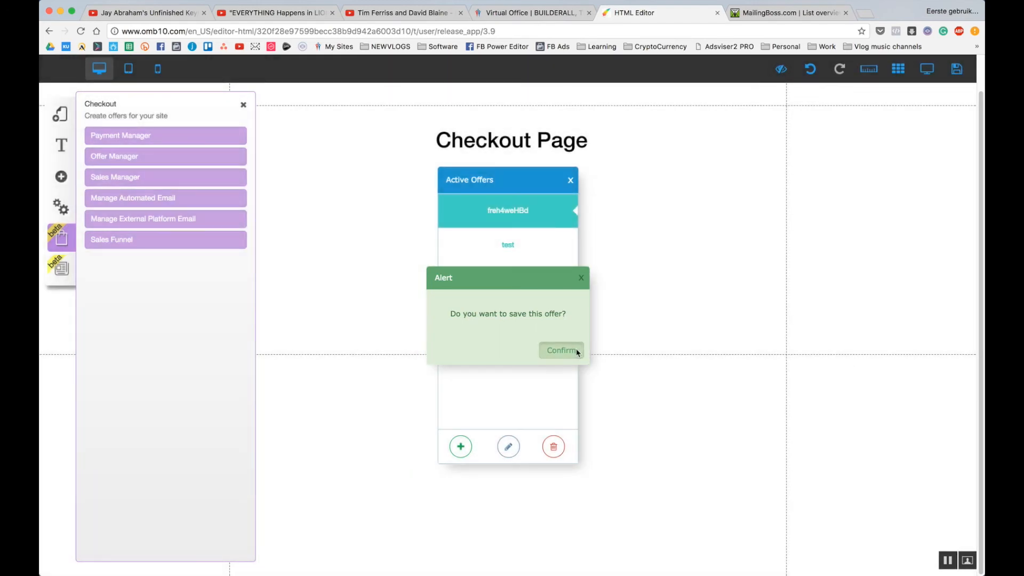
pyautogui.click(564, 350)
pyautogui.click(508, 447)
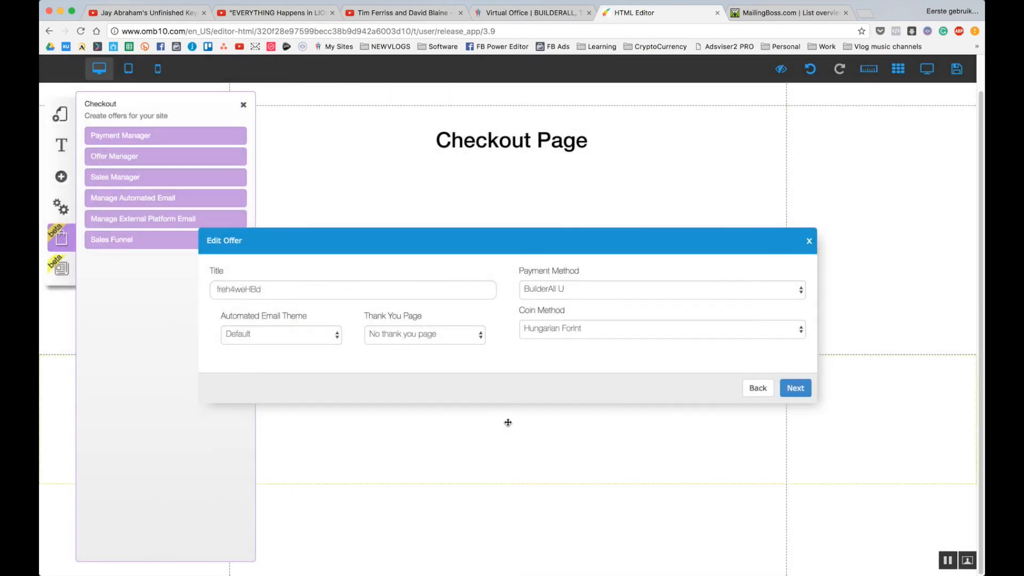
# Set offer freh4weHBd's thank-you page to Thank You For Your Purchase.
pyautogui.click(788, 390)
pyautogui.click(569, 350)
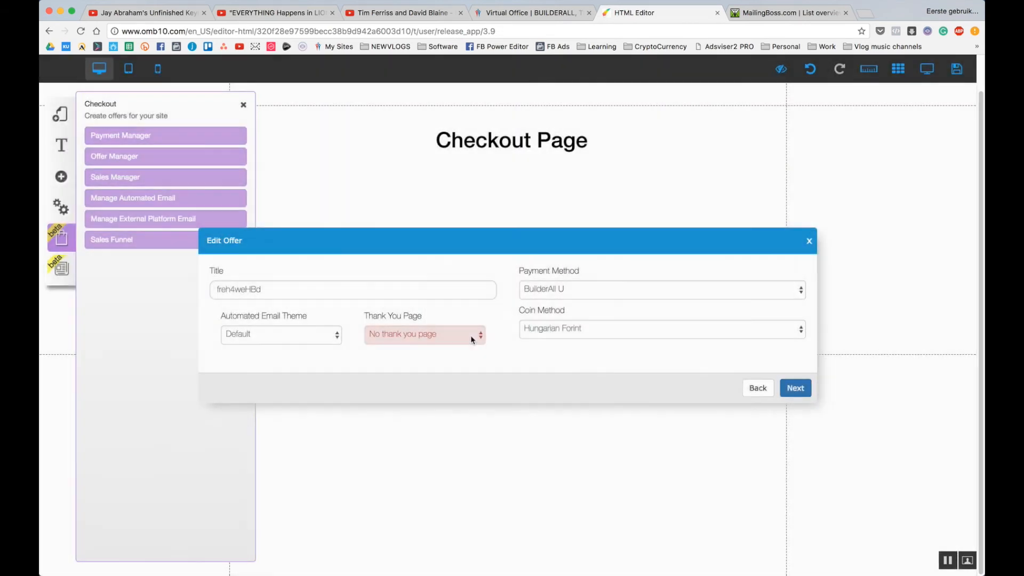
pyautogui.click(472, 336)
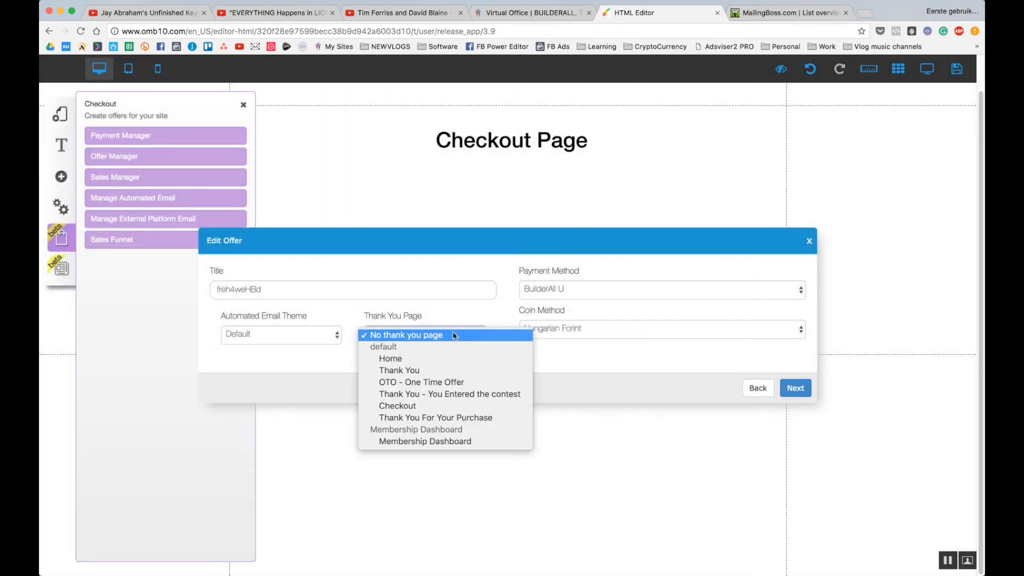
pyautogui.click(435, 418)
pyautogui.click(797, 390)
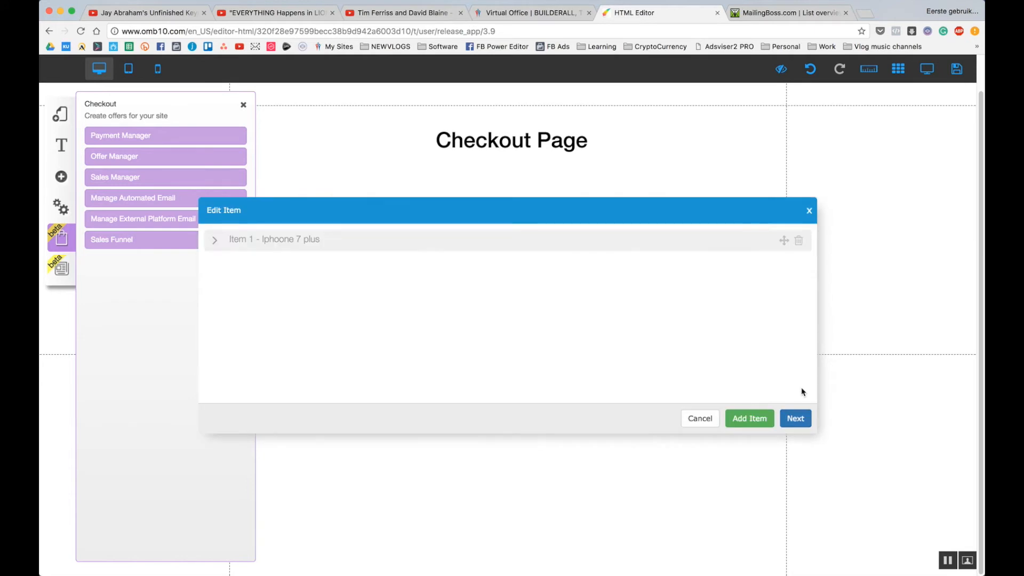
# Change the Iphone 7 plus item page to Thank You For Your Purchase and save the offer.
pyautogui.click(783, 418)
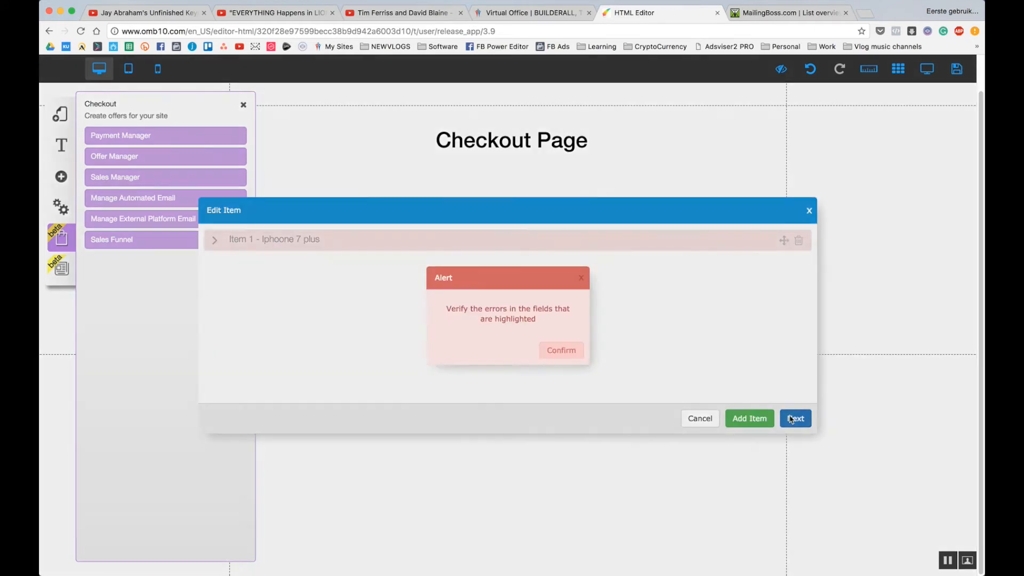
pyautogui.click(560, 350)
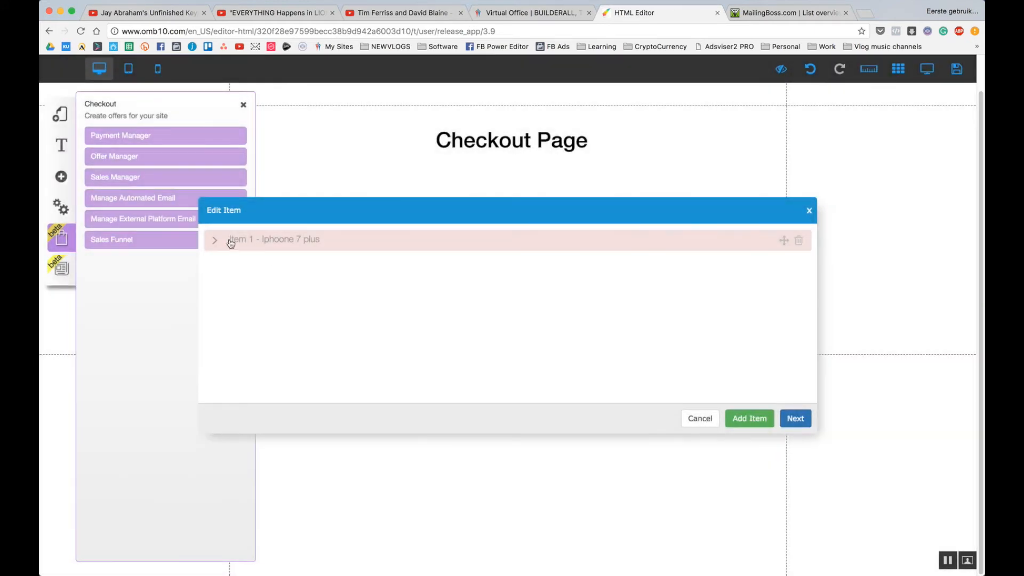
pyautogui.click(216, 240)
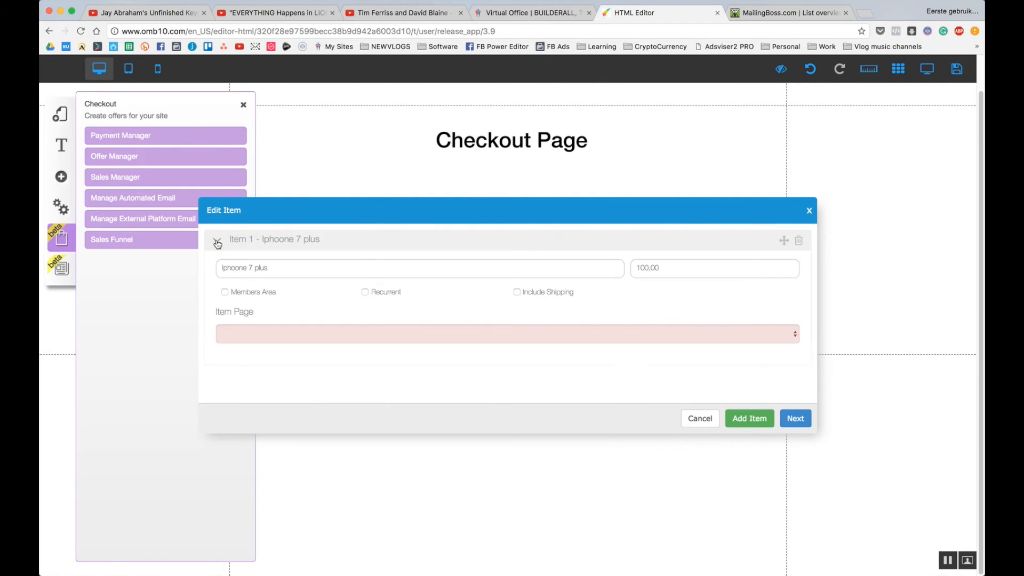
pyautogui.click(323, 334)
pyautogui.click(289, 391)
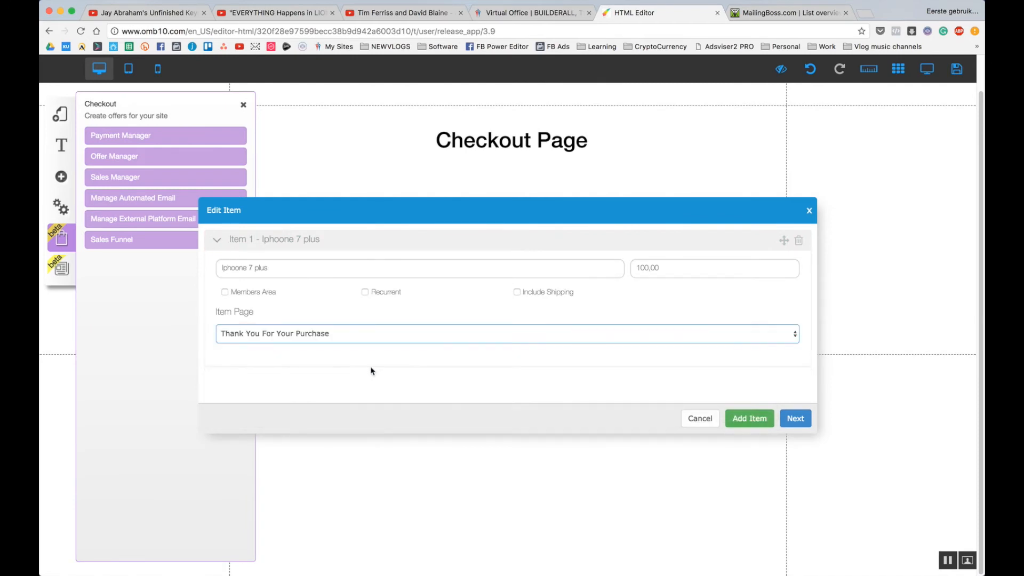
pyautogui.click(410, 368)
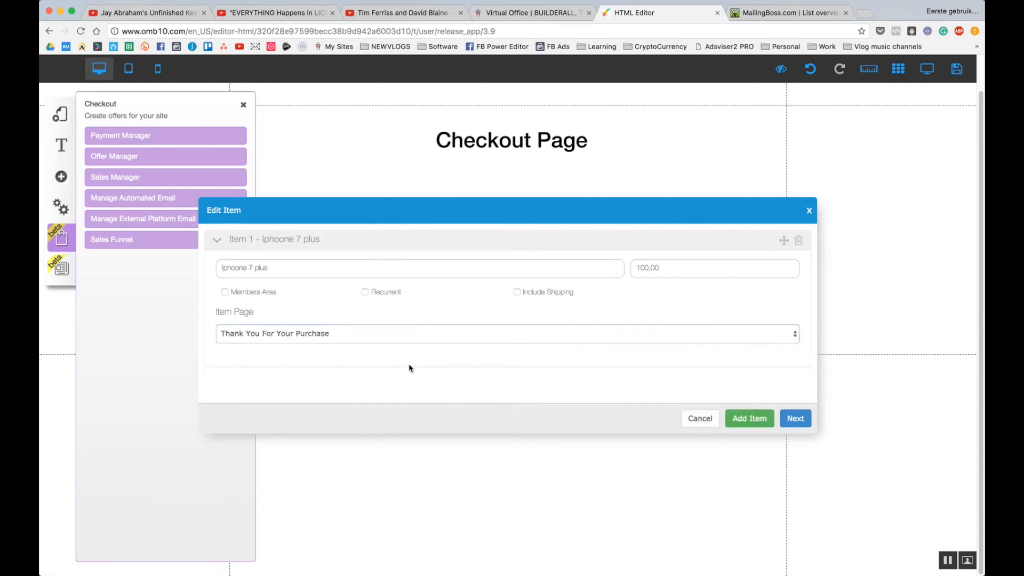
pyautogui.click(795, 419)
pyautogui.click(571, 350)
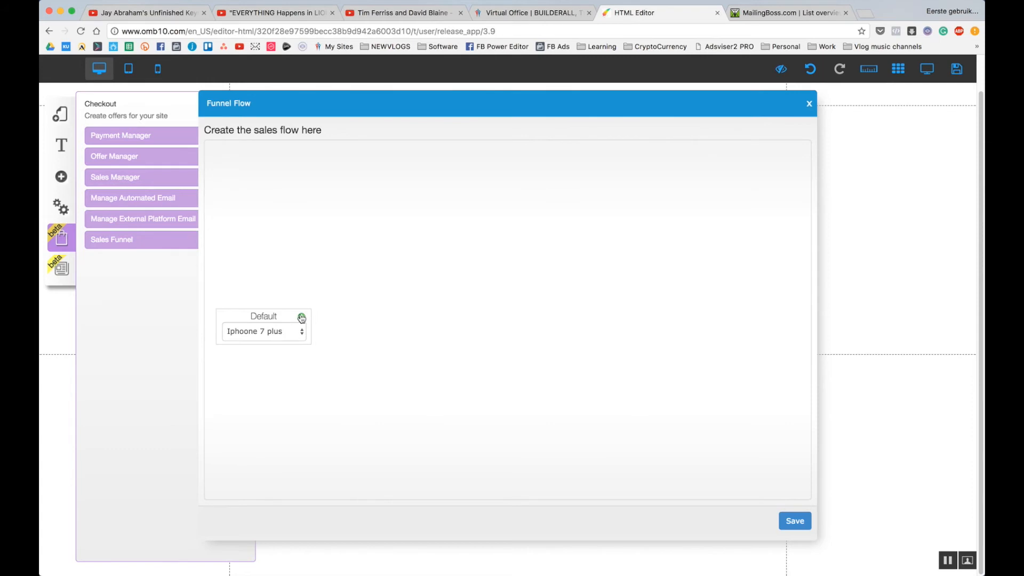
# Branch the funnel with Upsell and Downsell steps after the Default offer and its follow-up nodes.
pyautogui.click(301, 316)
pyautogui.click(419, 272)
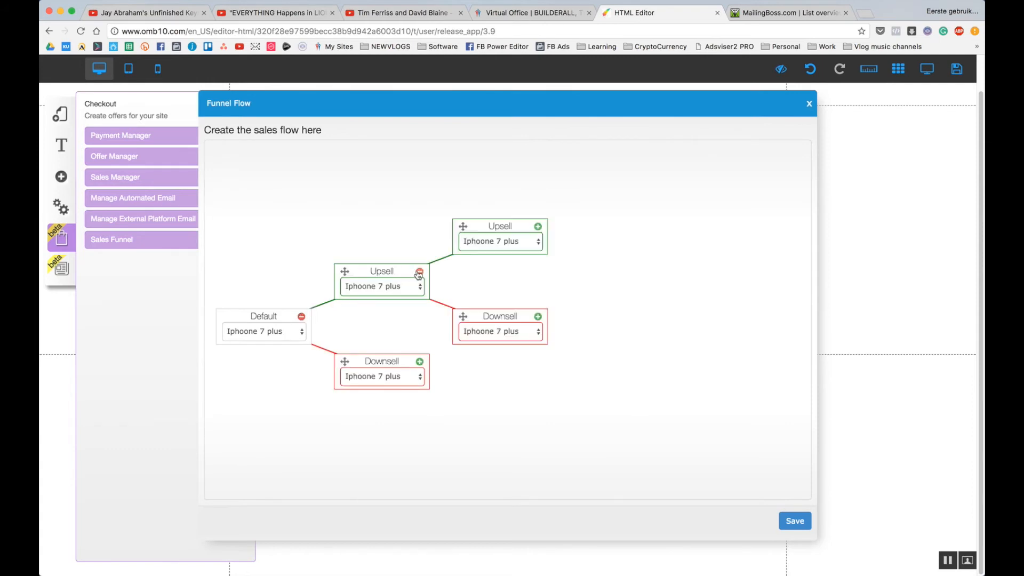
pyautogui.click(420, 362)
pyautogui.click(537, 318)
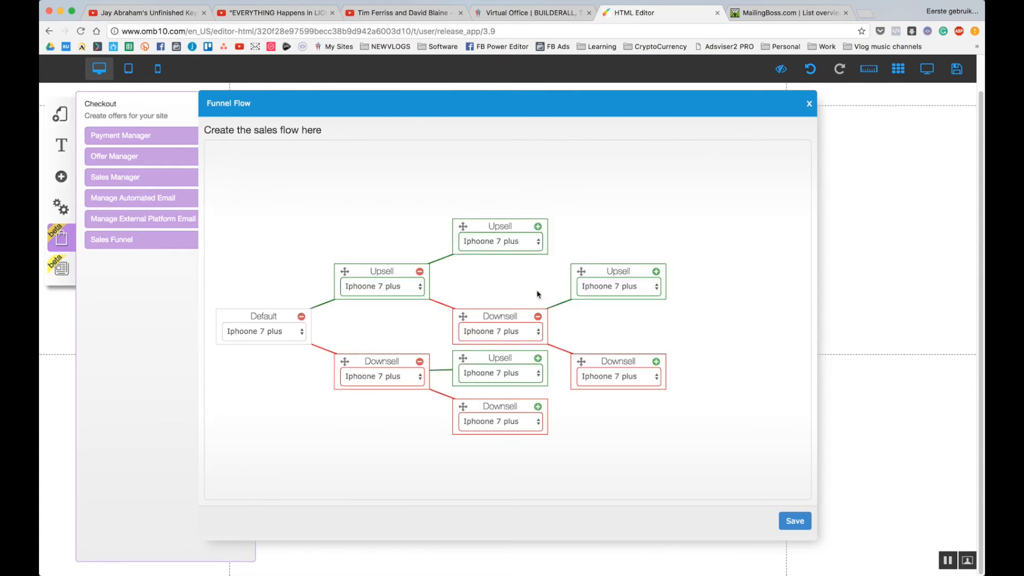
pyautogui.click(656, 272)
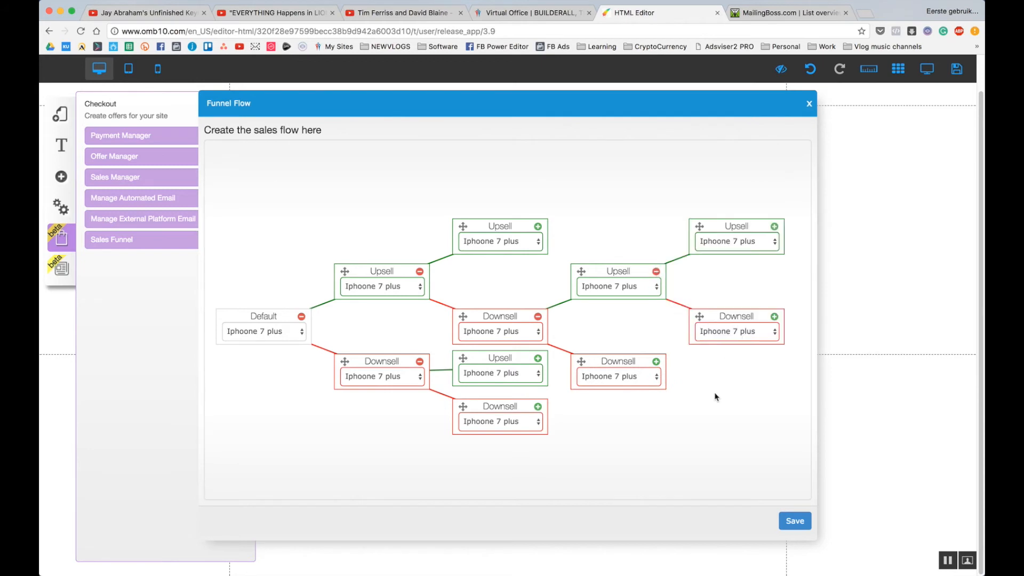
# Send one Downsell step to the Thank you page and close the funnel flow editor.
pyautogui.click(510, 333)
pyautogui.click(511, 342)
pyautogui.click(810, 105)
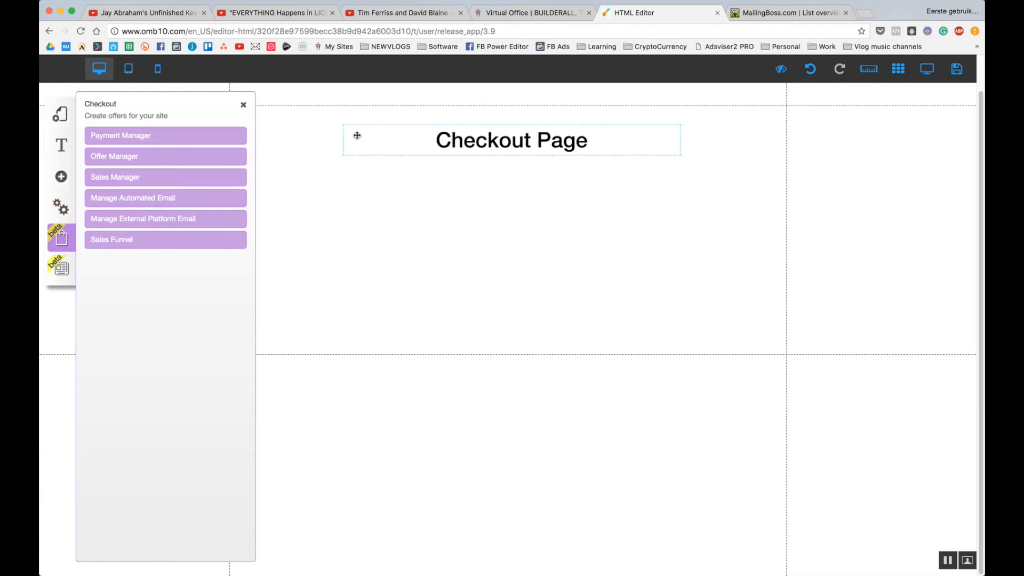
pyautogui.click(243, 107)
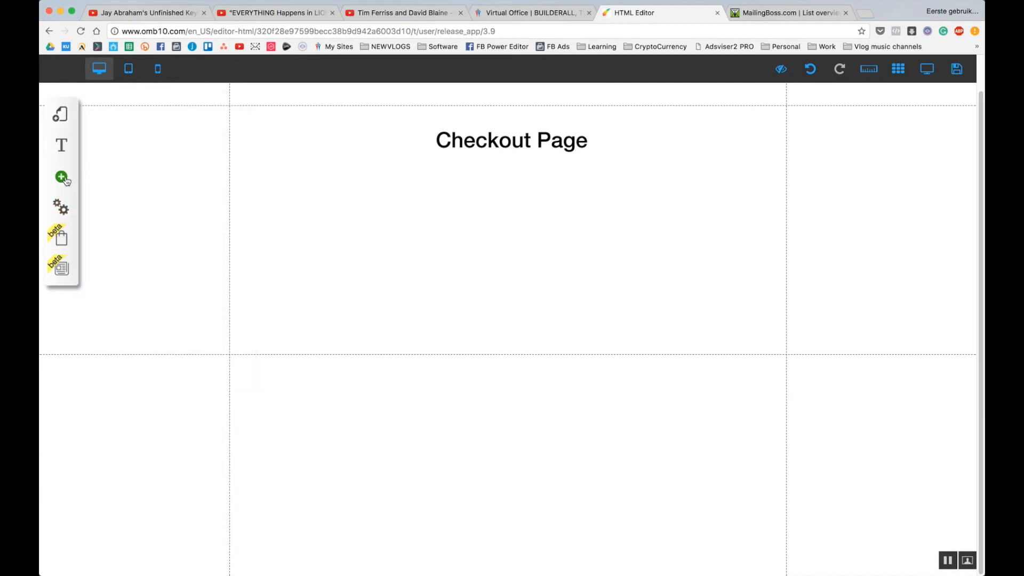
pyautogui.click(62, 178)
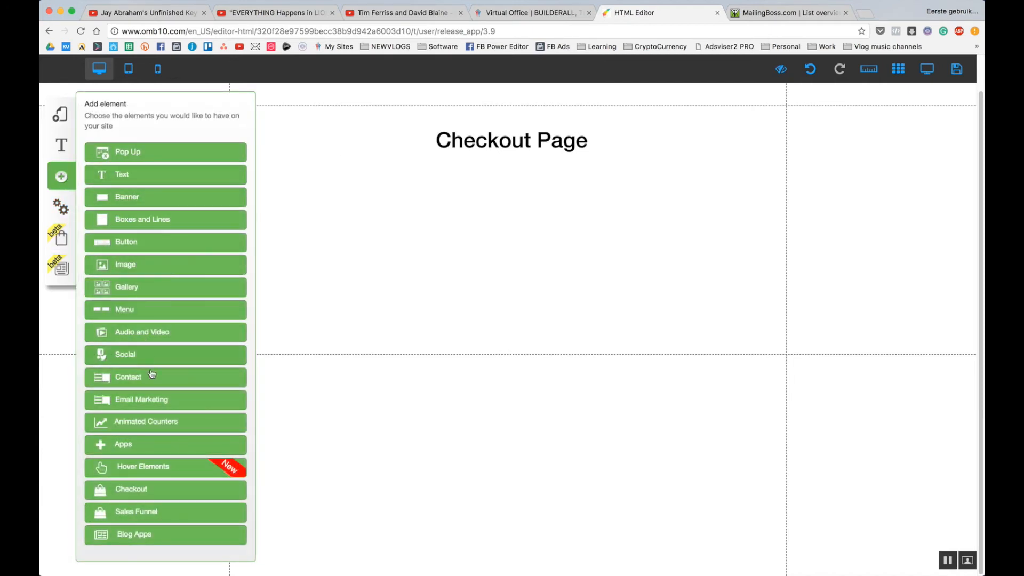
# Add a checkout block configured with the Course offer to the Checkout Page.
pyautogui.click(174, 489)
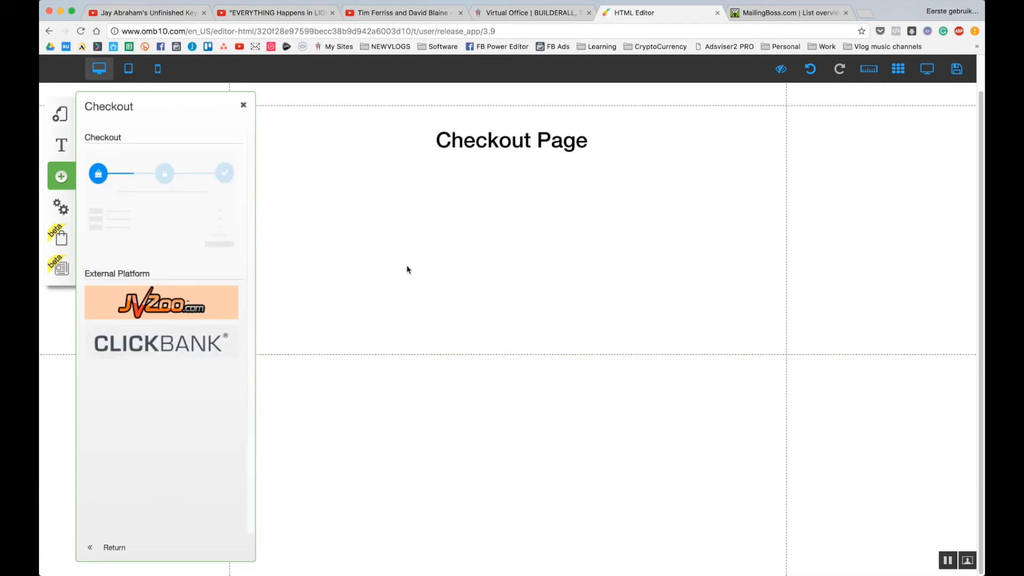
pyautogui.click(150, 192)
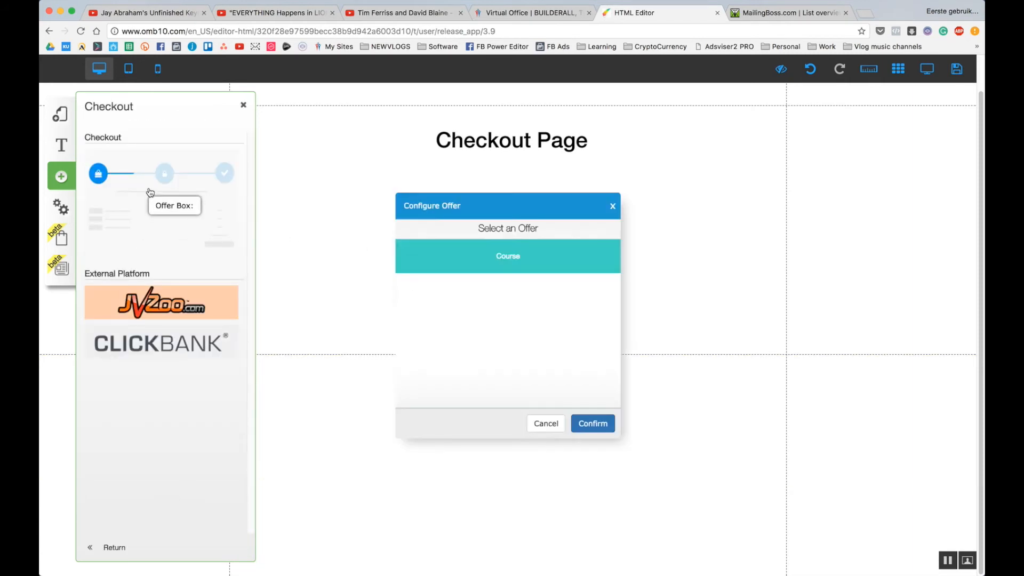
pyautogui.click(581, 421)
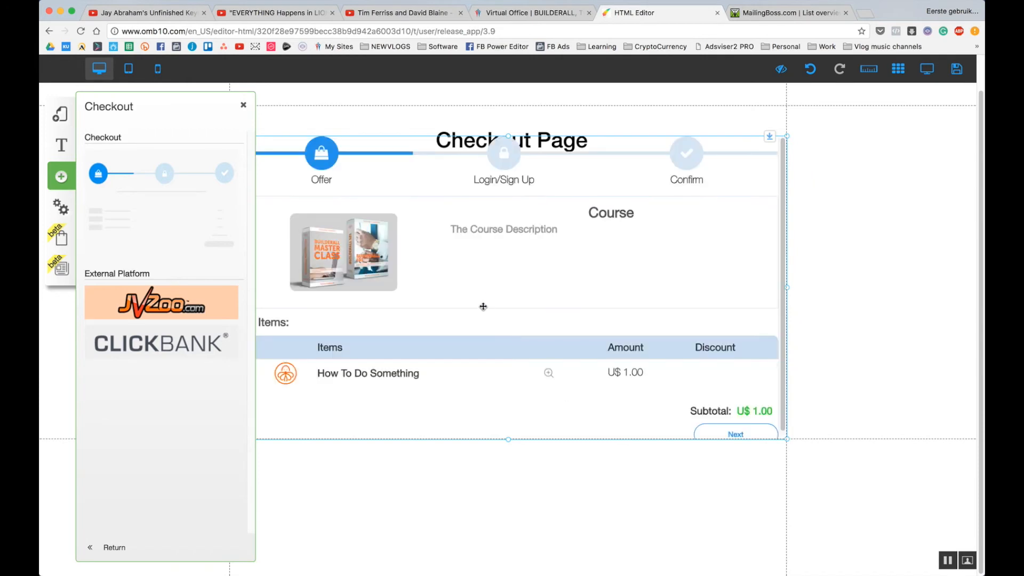
pyautogui.click(517, 483)
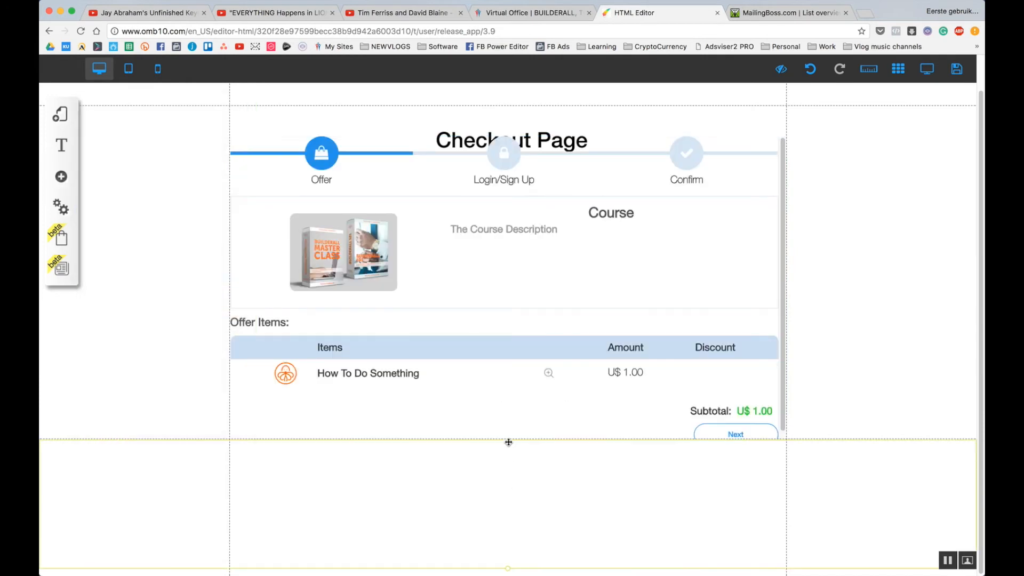
# Move the checkout block below the Checkout Page heading and adjust its placement.
pyautogui.moveTo(508, 436); pyautogui.dragTo(507, 515)
pyautogui.scroll(11, 532, 362)
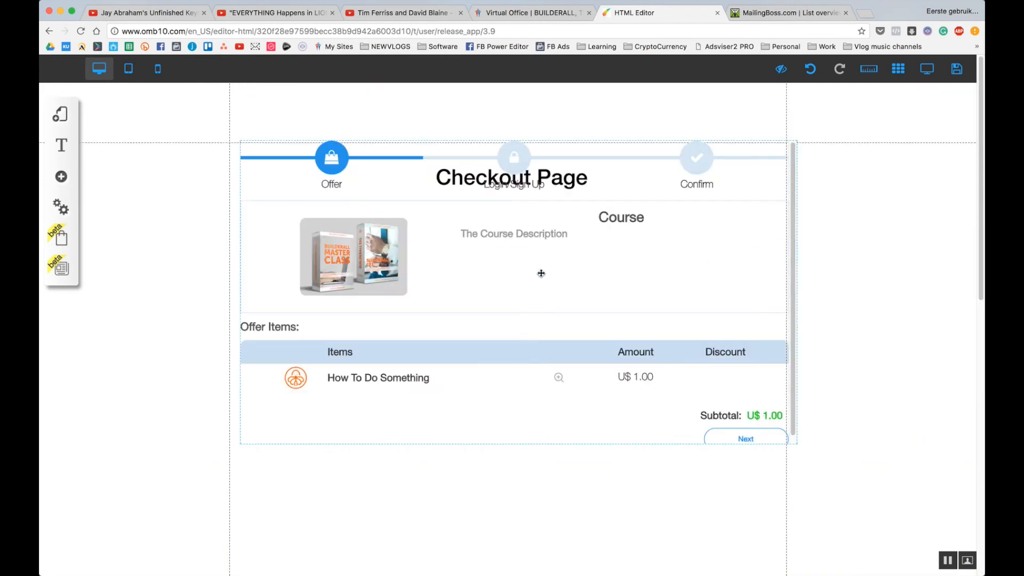
pyautogui.moveTo(540, 273); pyautogui.dragTo(532, 332)
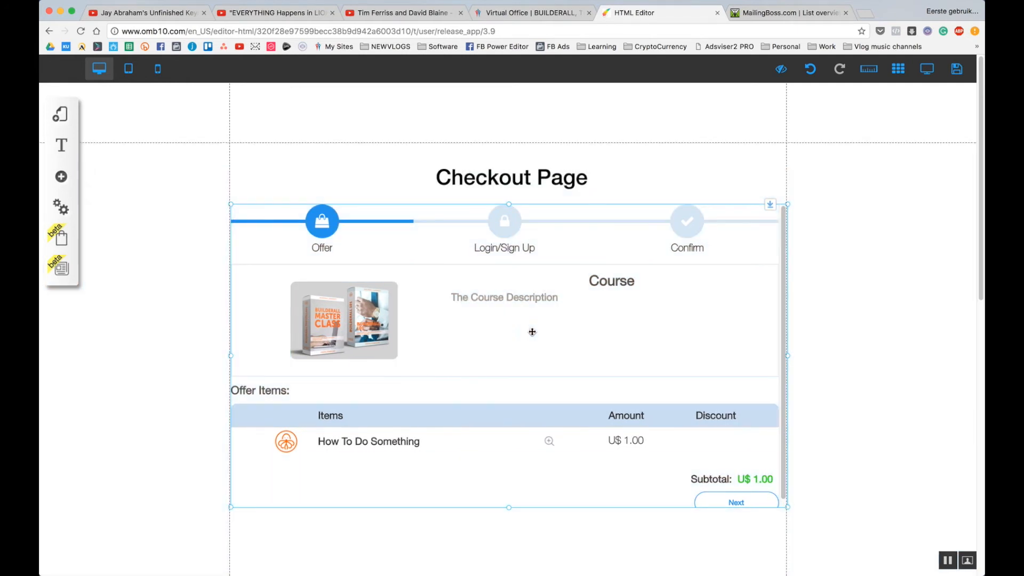
pyautogui.scroll(-1, 527, 355)
pyautogui.scroll(-1, 527, 355)
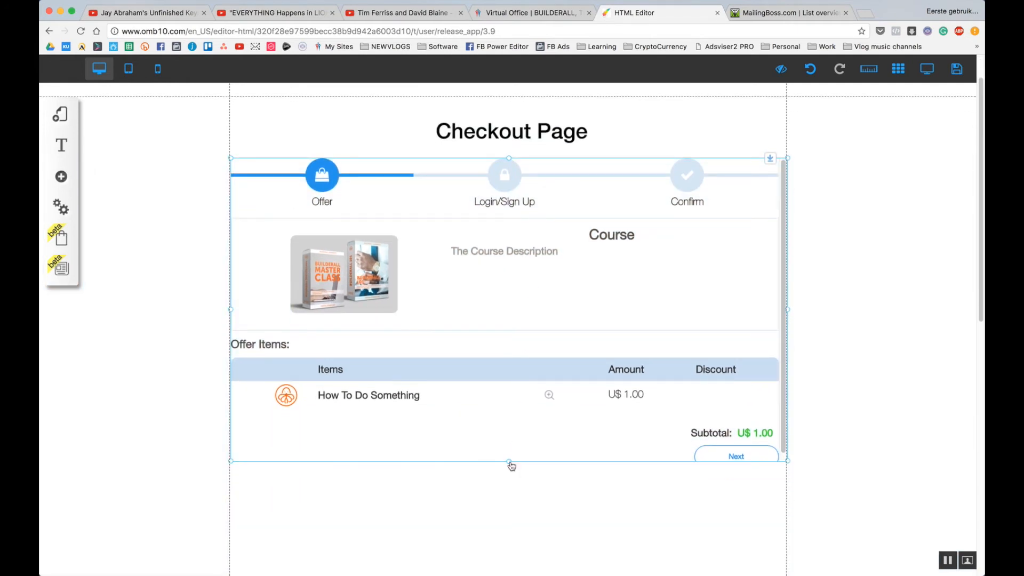
pyautogui.moveTo(509, 463); pyautogui.dragTo(501, 564)
pyautogui.scroll(-10, 498, 460)
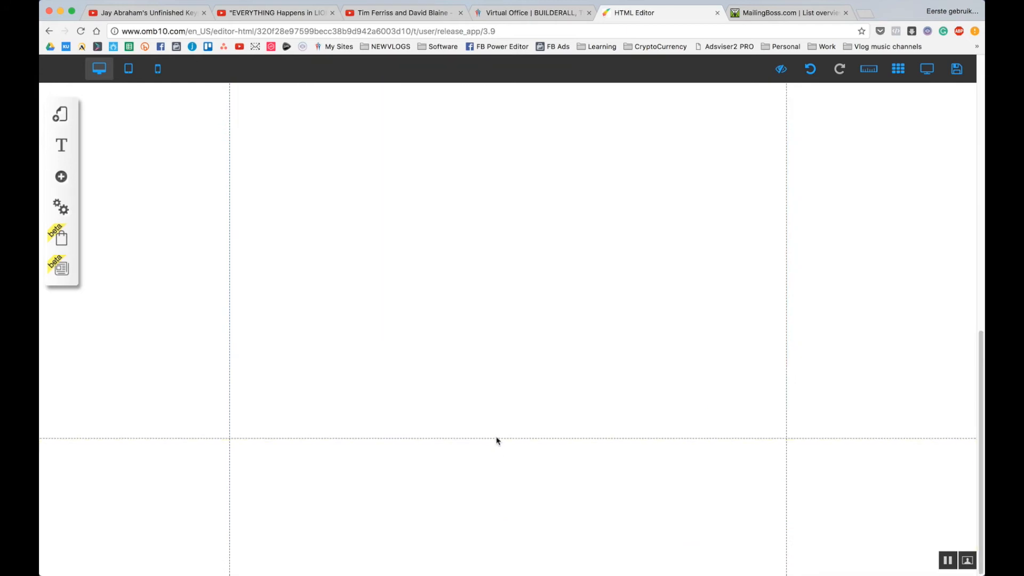
pyautogui.scroll(5, 483, 245)
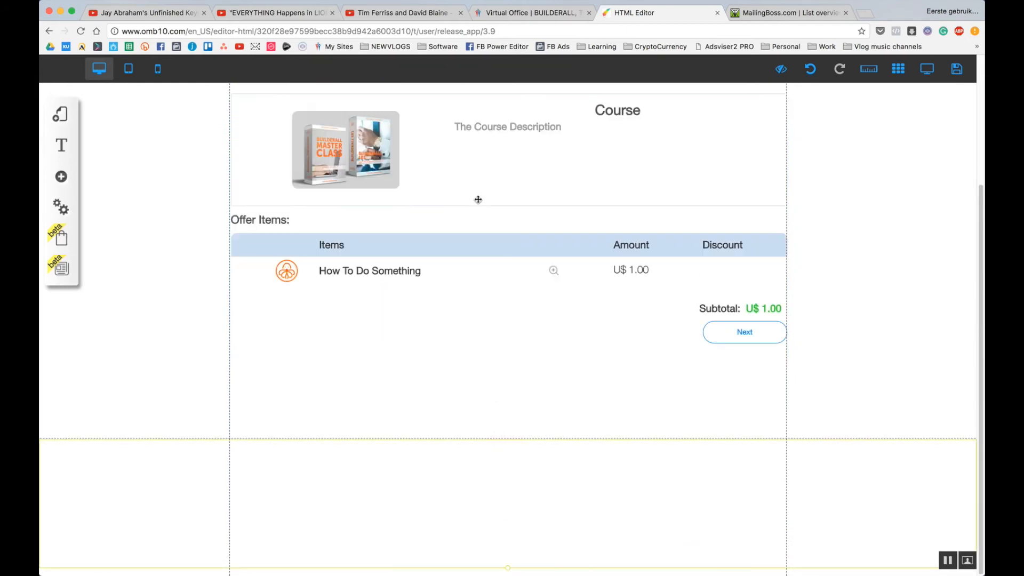
pyautogui.scroll(4, 496, 256)
pyautogui.scroll(-2, 415, 224)
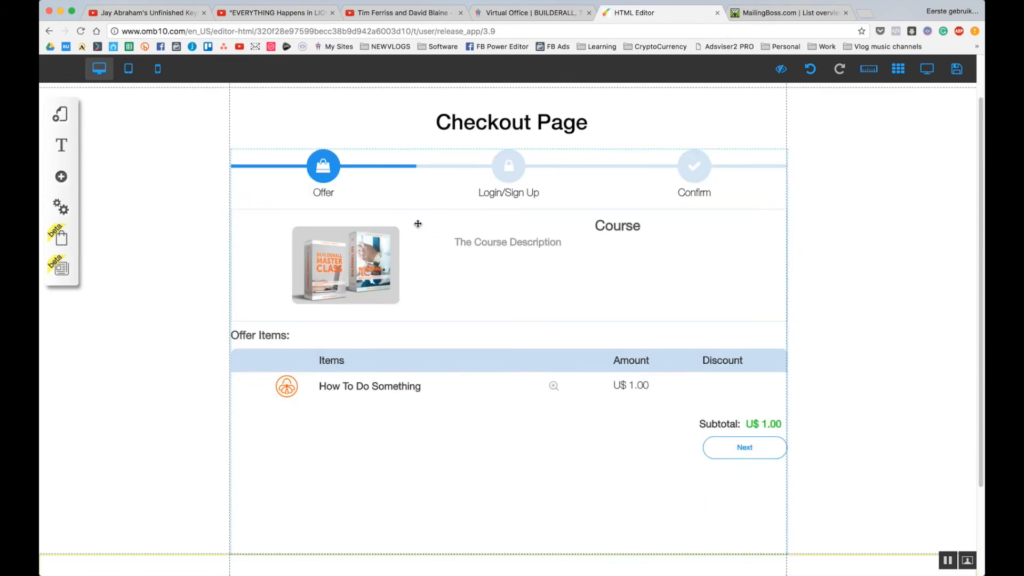
pyautogui.scroll(3, 414, 241)
pyautogui.scroll(-4, 414, 243)
pyautogui.scroll(4, 480, 267)
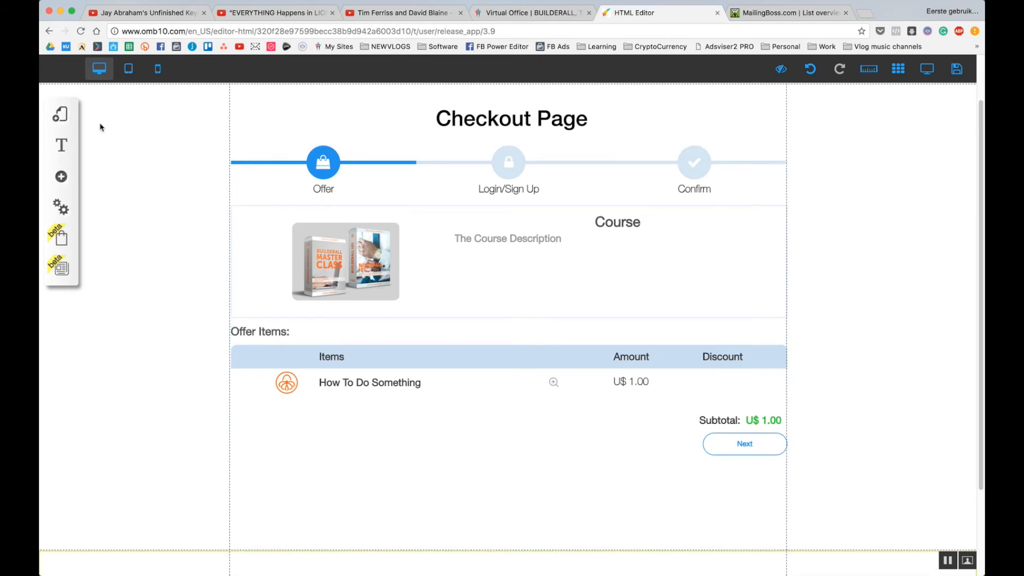
# Switch the editor to the Home landing / optin page from the default layout's pages.
pyautogui.click(58, 120)
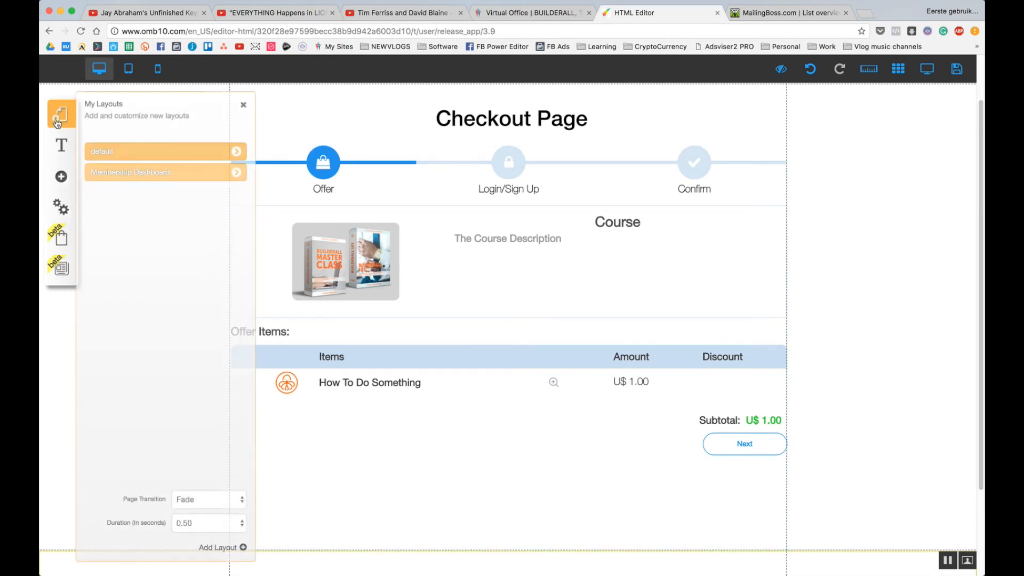
pyautogui.click(236, 152)
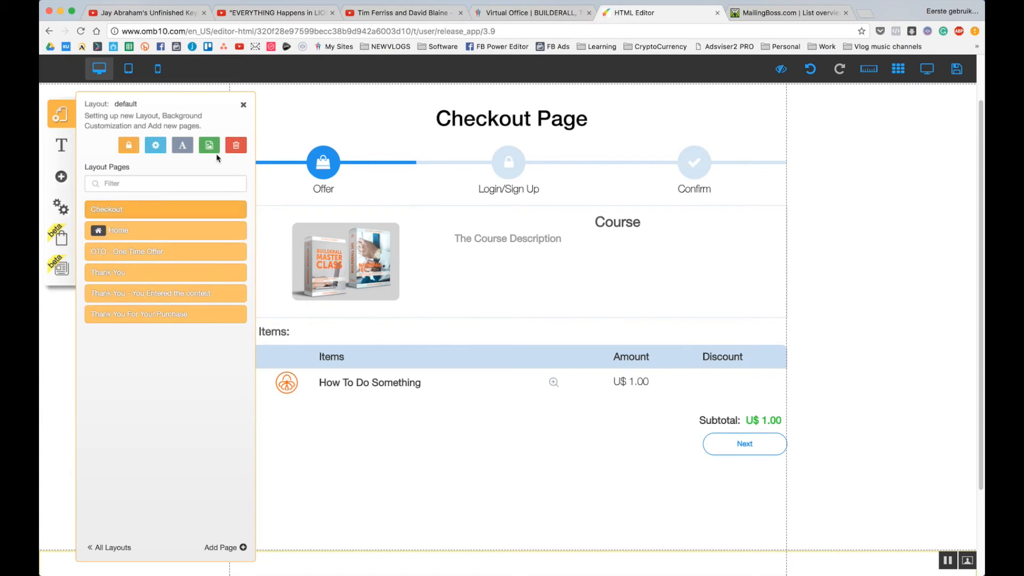
pyautogui.click(156, 233)
pyautogui.click(814, 306)
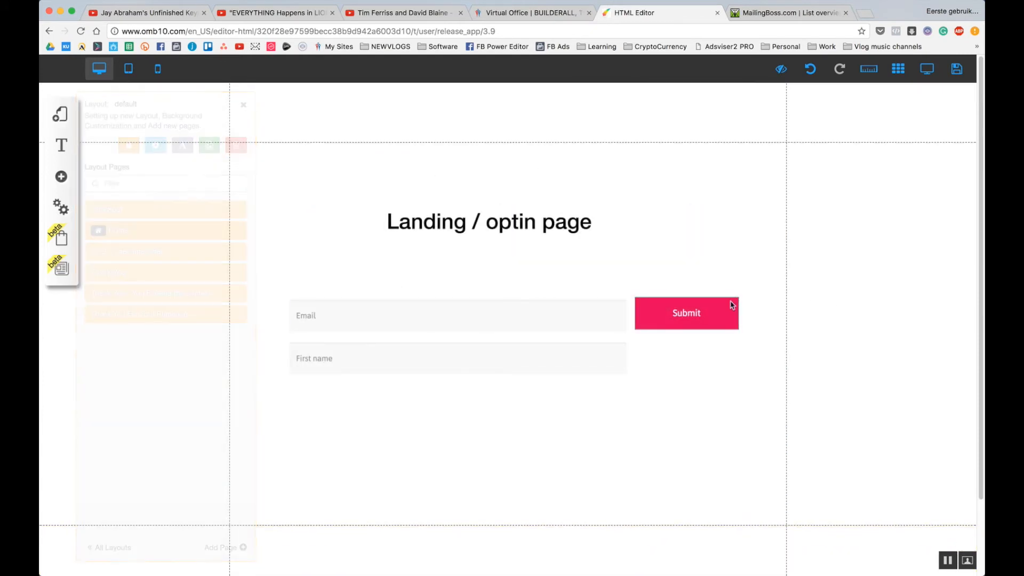
# Set the optin form's redirection to 'Open in the same tab' and confirm.
pyautogui.click(486, 328)
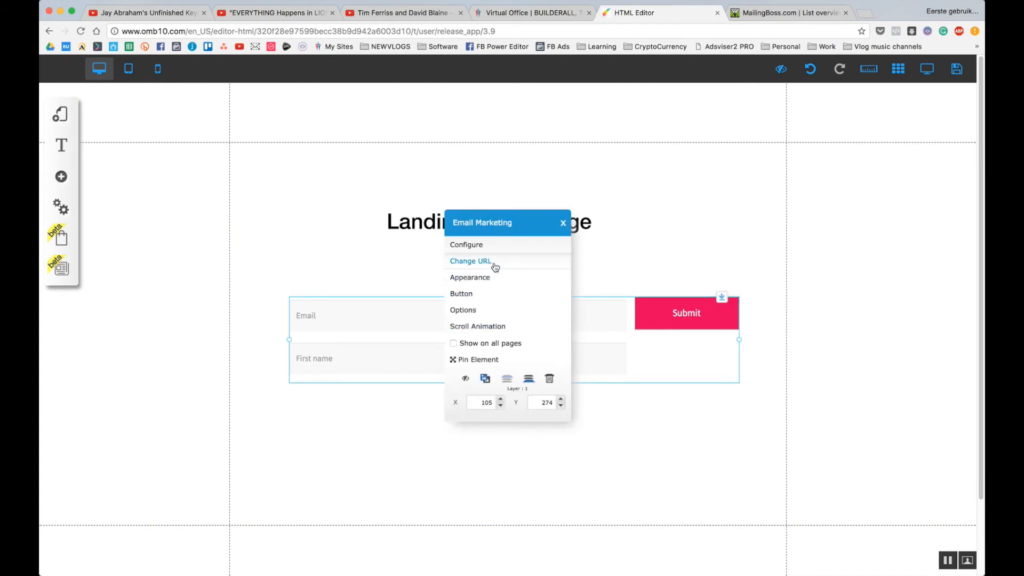
pyautogui.click(482, 316)
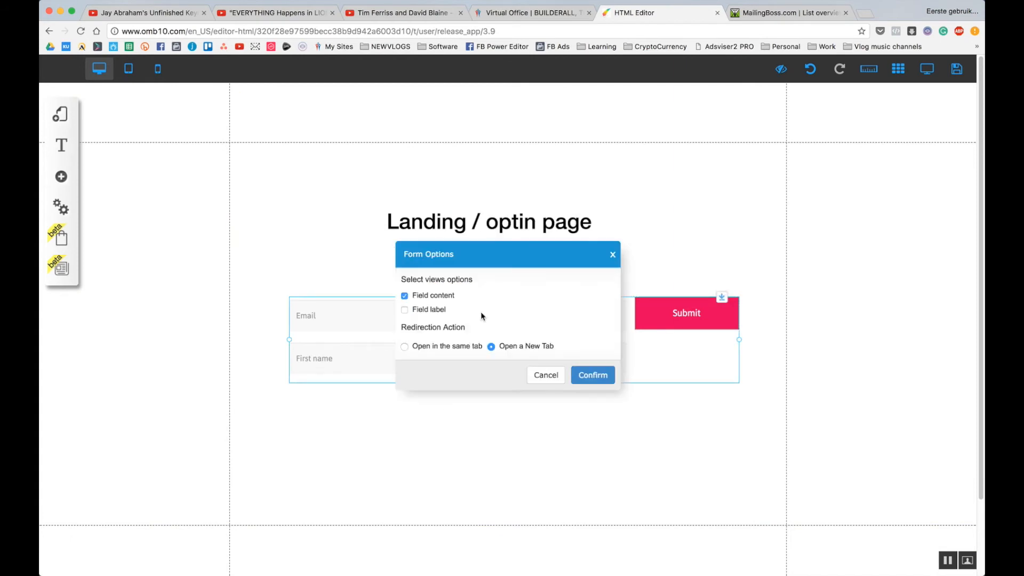
pyautogui.click(438, 349)
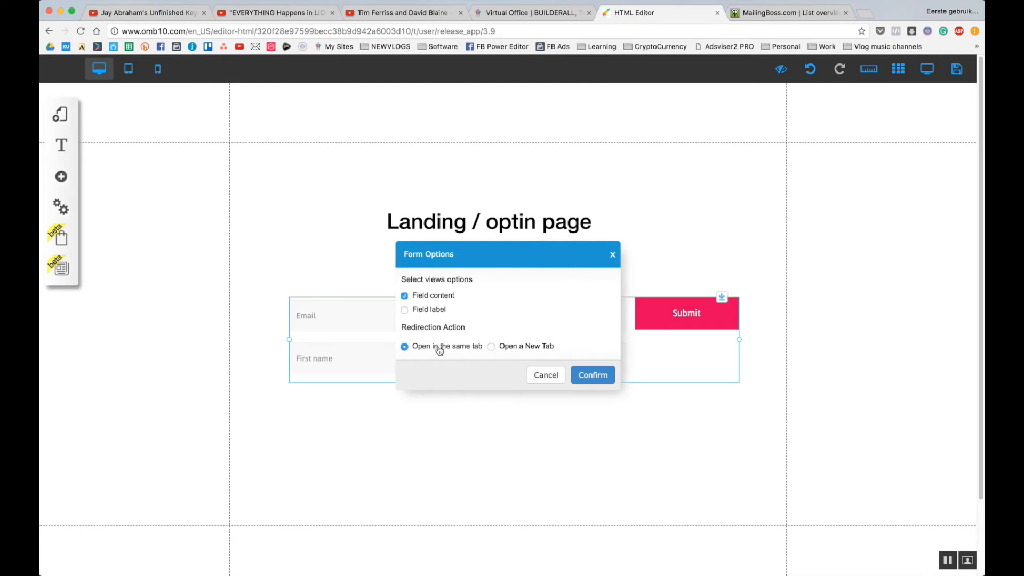
pyautogui.click(596, 379)
pyautogui.click(483, 323)
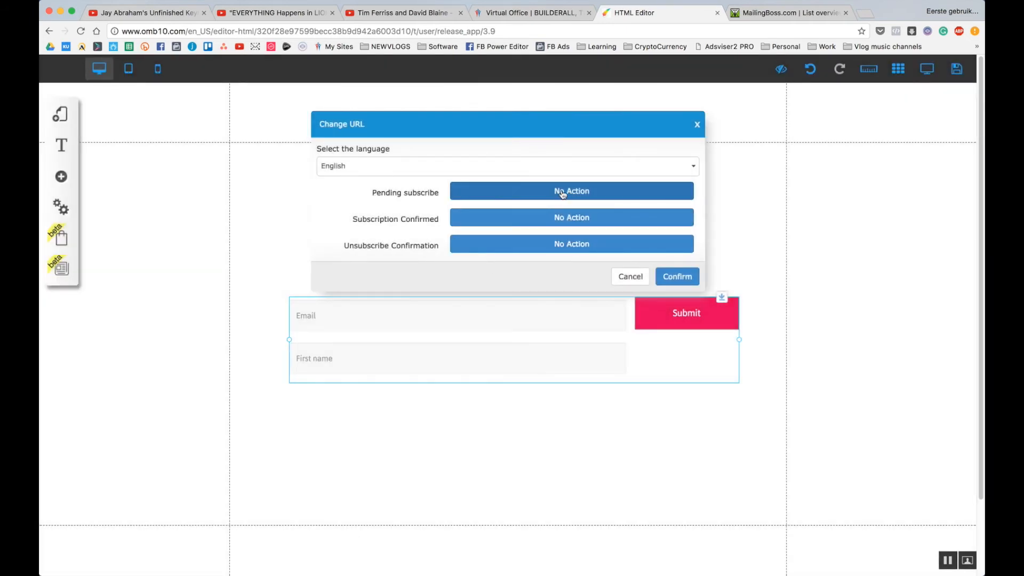
# Send pending subscribers to the Thank You page.
pyautogui.click(562, 193)
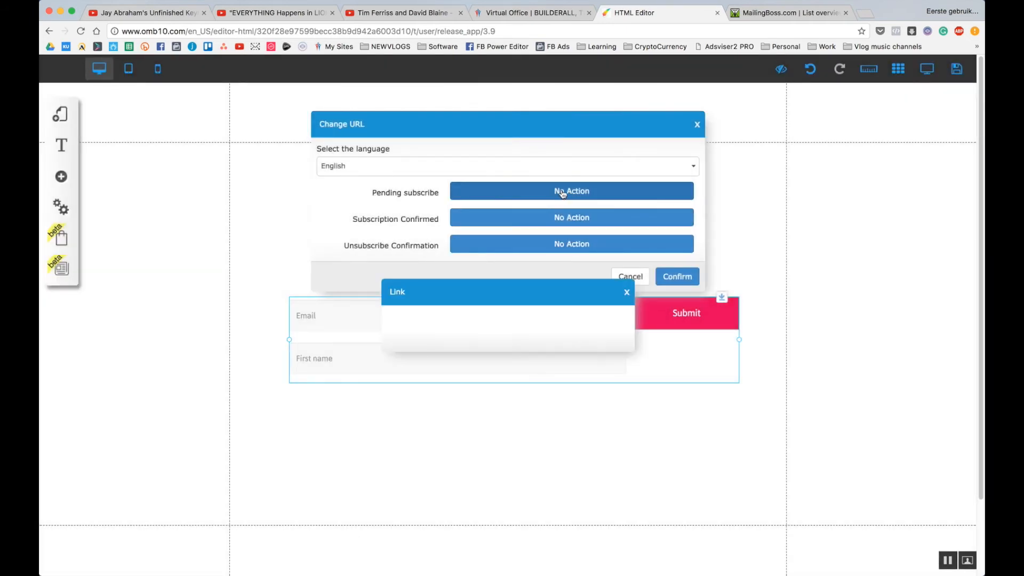
pyautogui.click(576, 321)
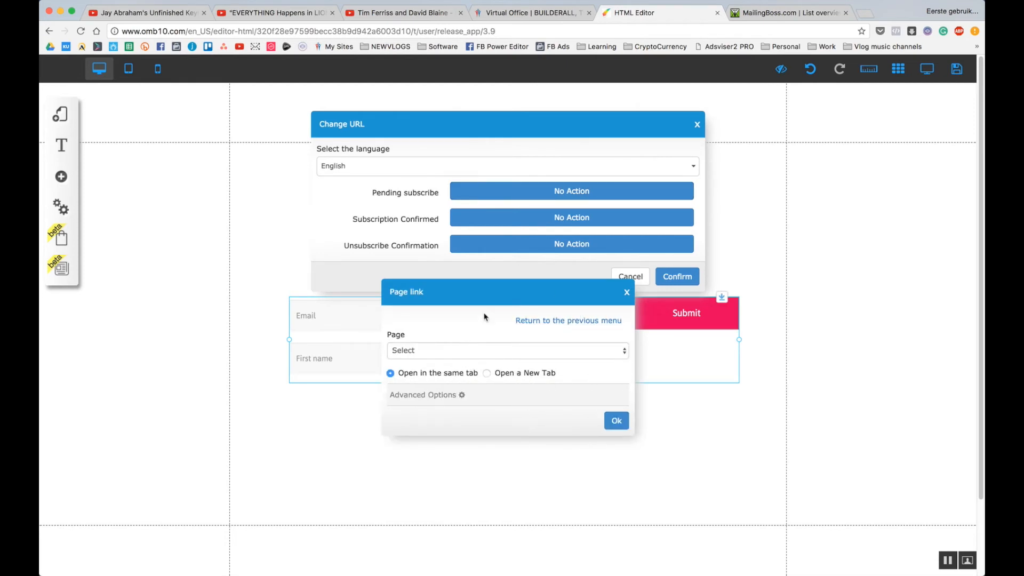
pyautogui.click(479, 351)
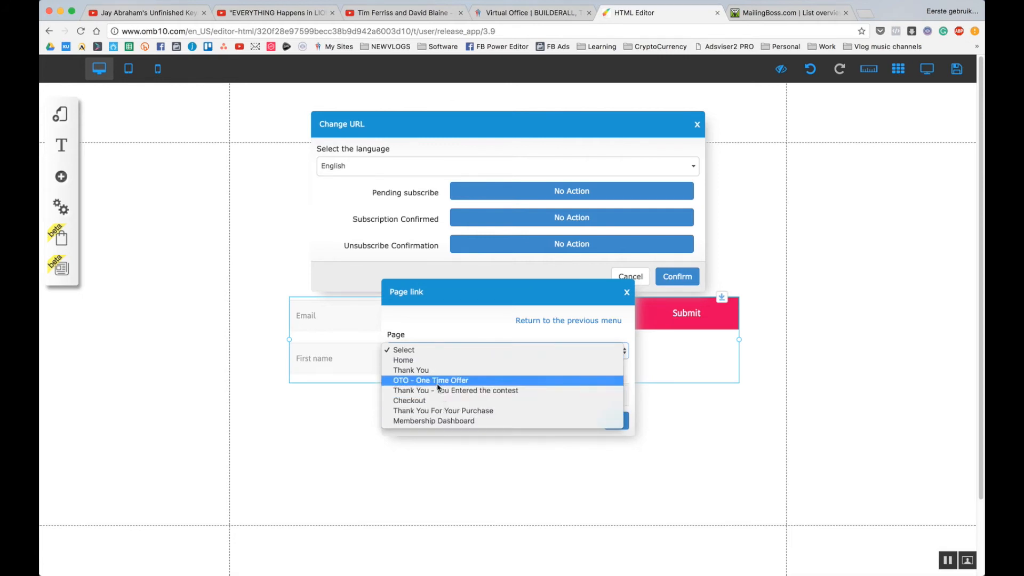
pyautogui.click(430, 371)
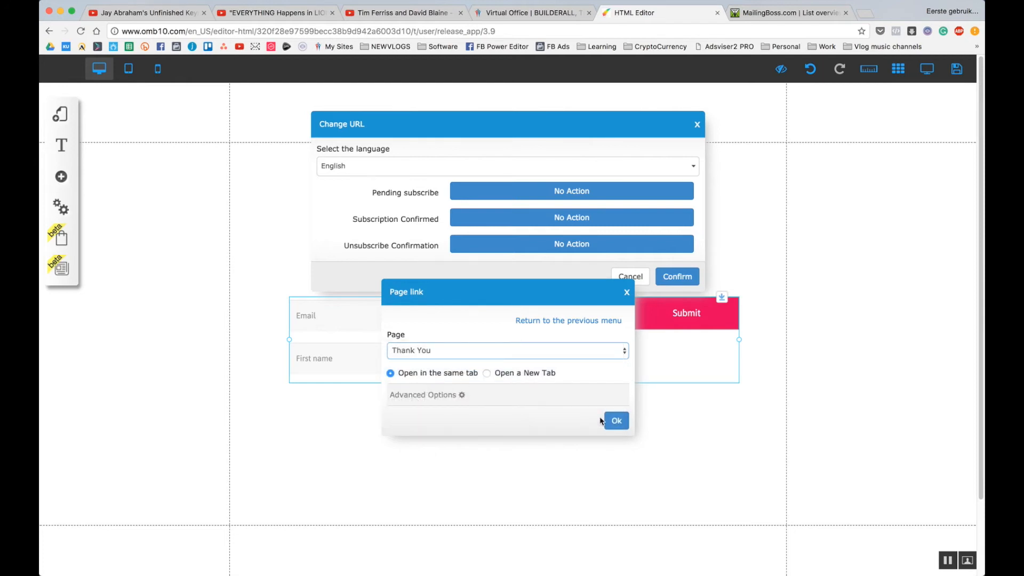
pyautogui.click(616, 421)
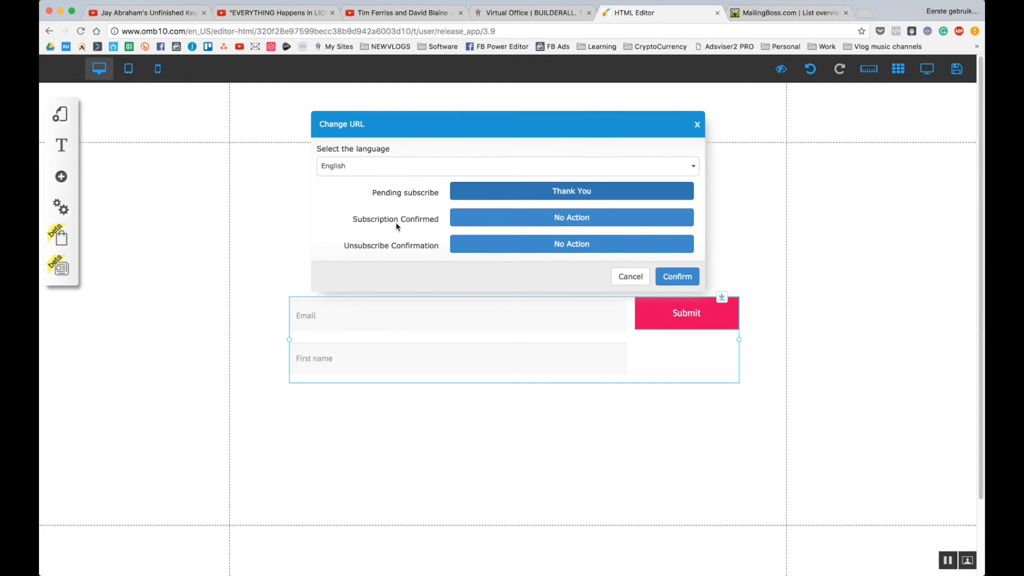
# Send confirmed subscribers to OTO - One Time Offer, then save the redirect URLs and site.
pyautogui.click(583, 220)
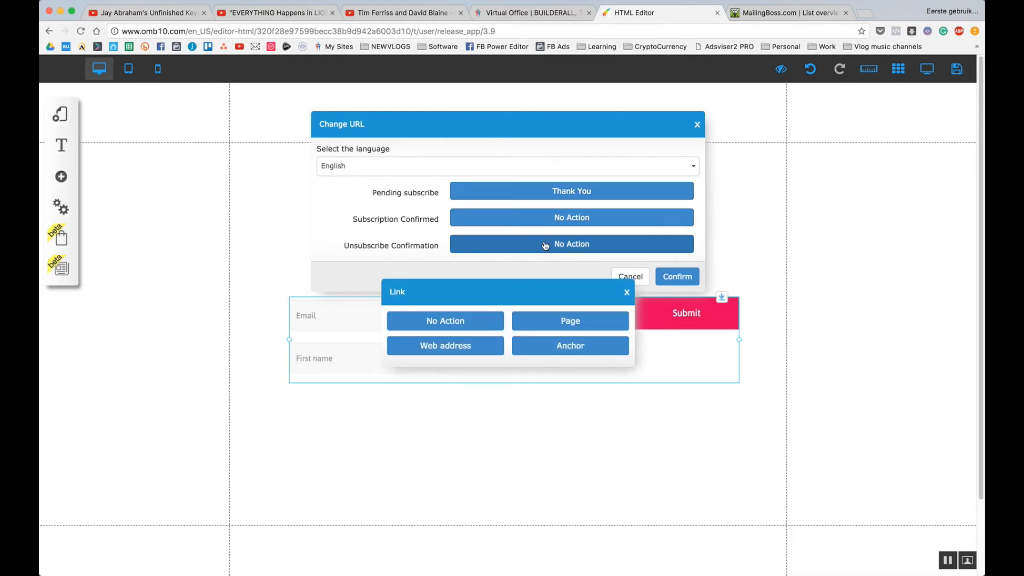
pyautogui.click(546, 320)
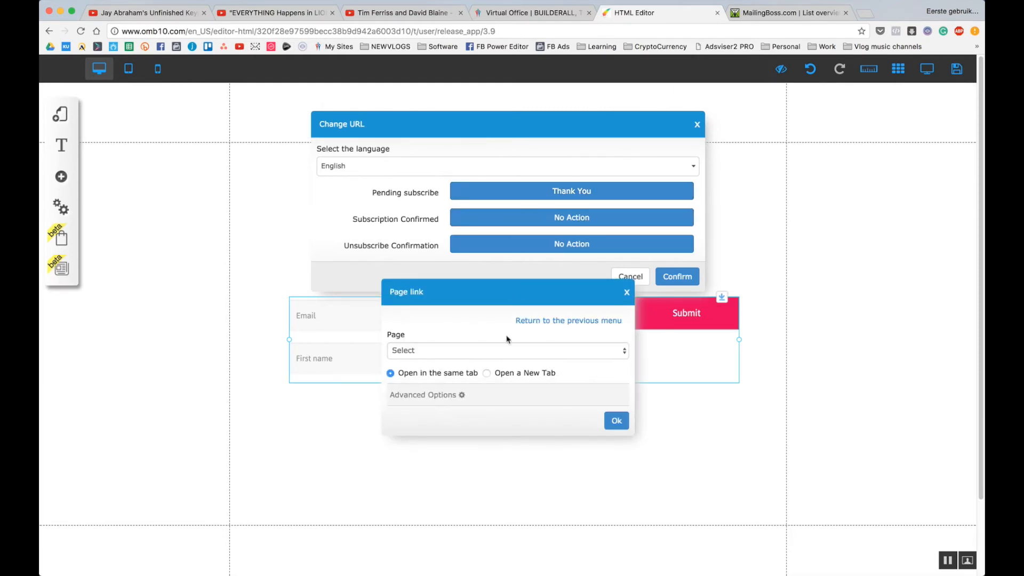
pyautogui.click(480, 352)
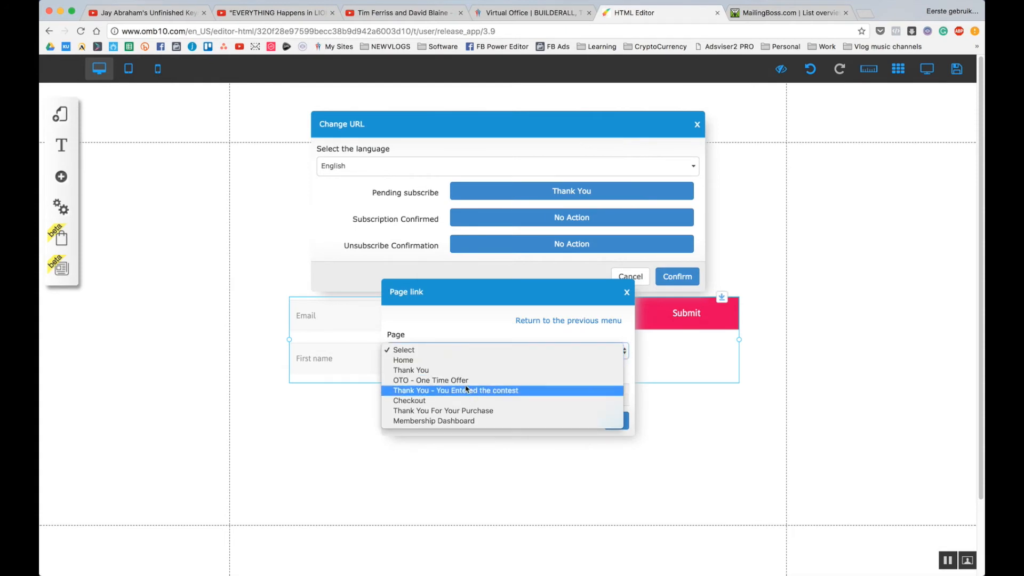
pyautogui.click(448, 380)
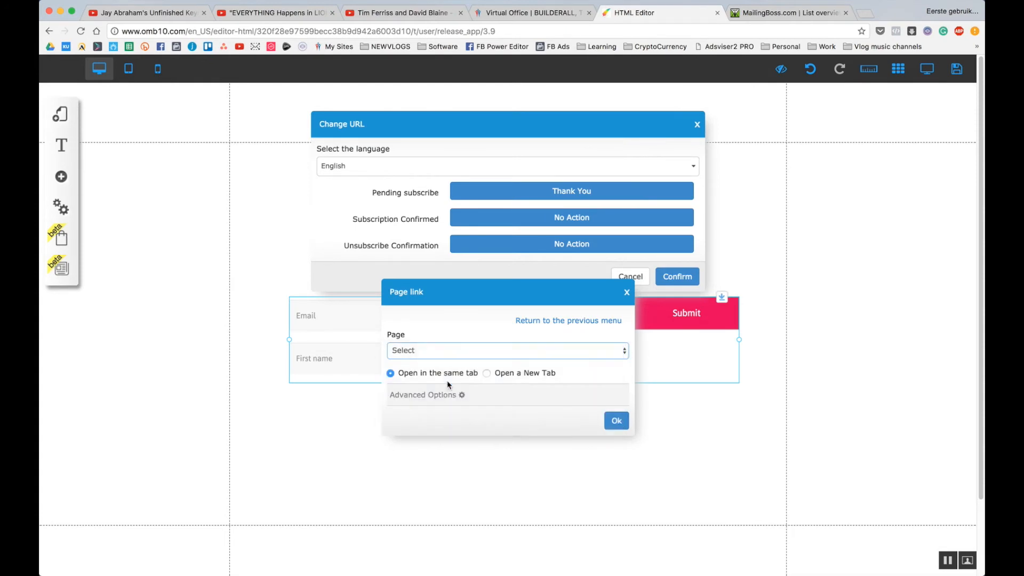
pyautogui.click(613, 422)
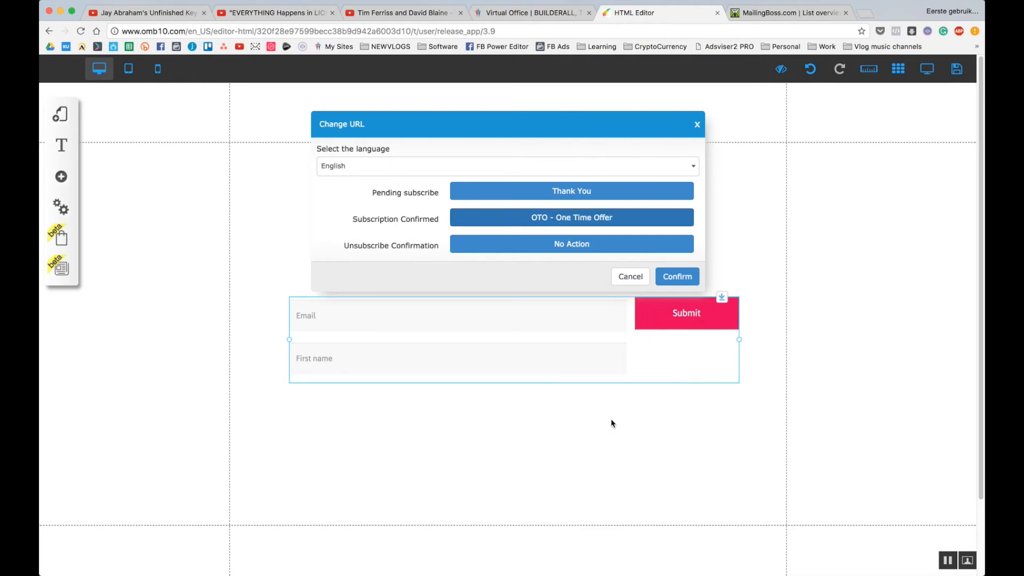
pyautogui.click(672, 277)
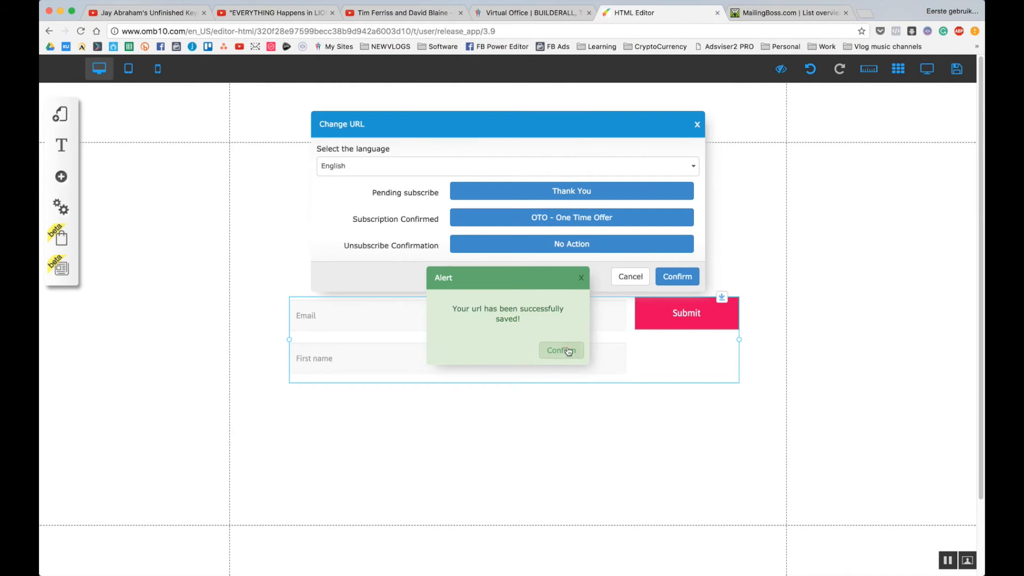
pyautogui.click(564, 356)
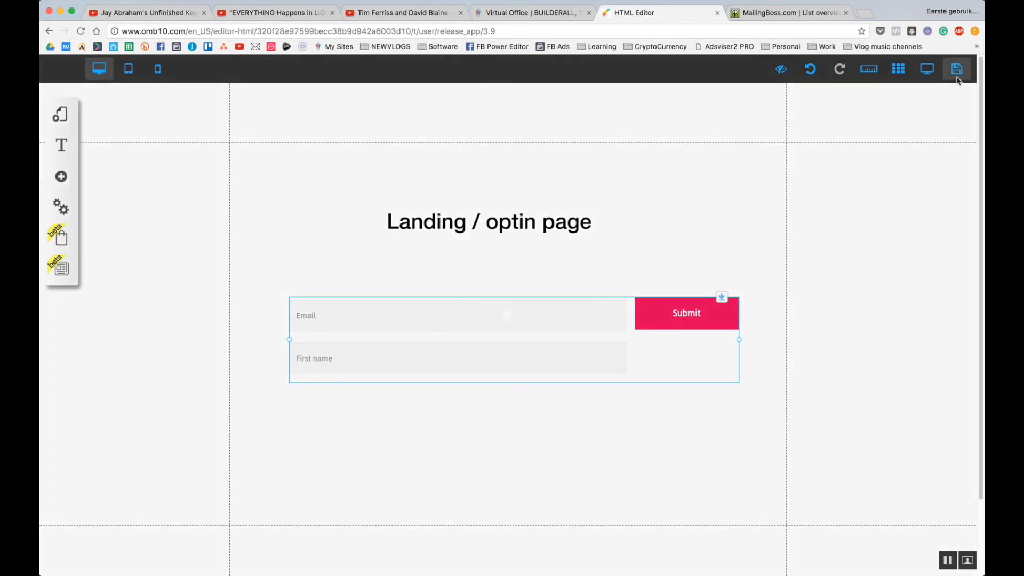
pyautogui.click(957, 75)
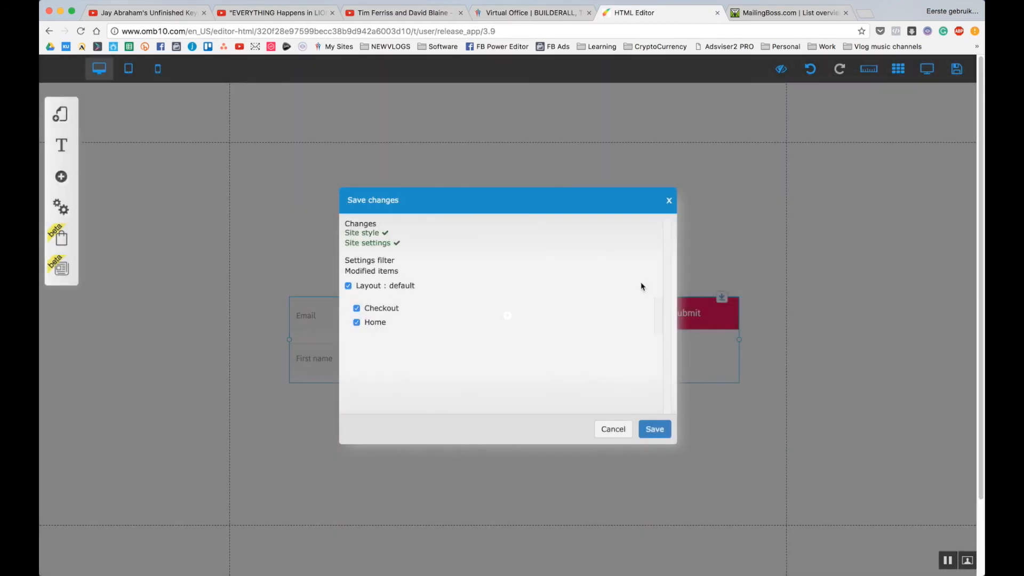
# Confirm the saved landing page changes, close Change URL, and list the default layout's pages.
pyautogui.click(655, 430)
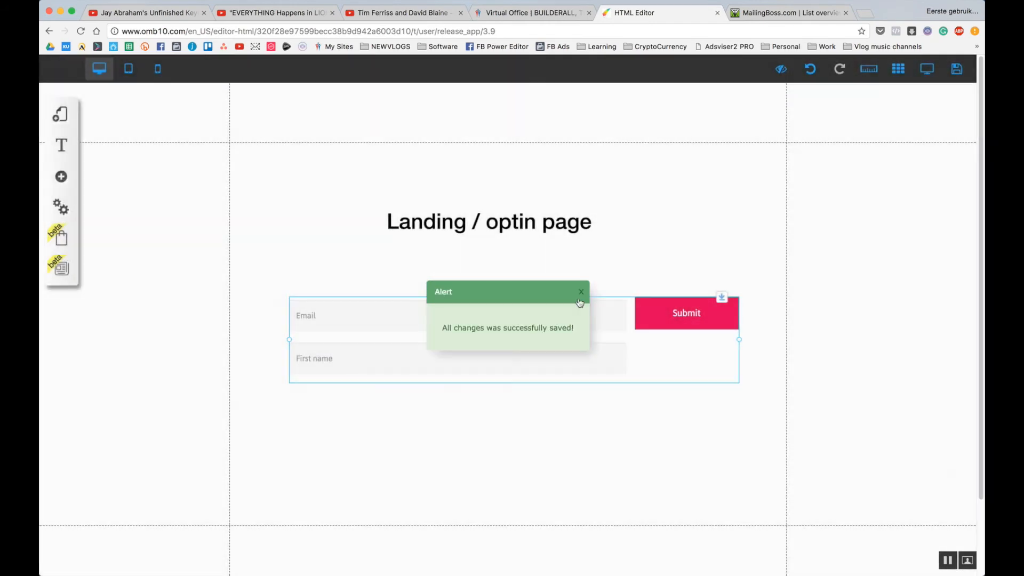
pyautogui.click(581, 292)
pyautogui.click(565, 319)
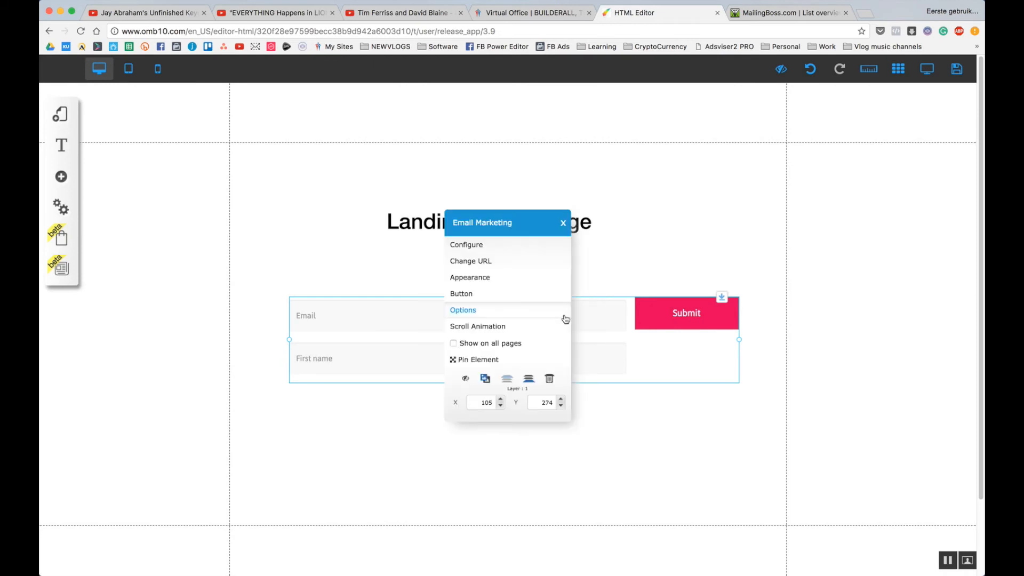
pyautogui.click(494, 261)
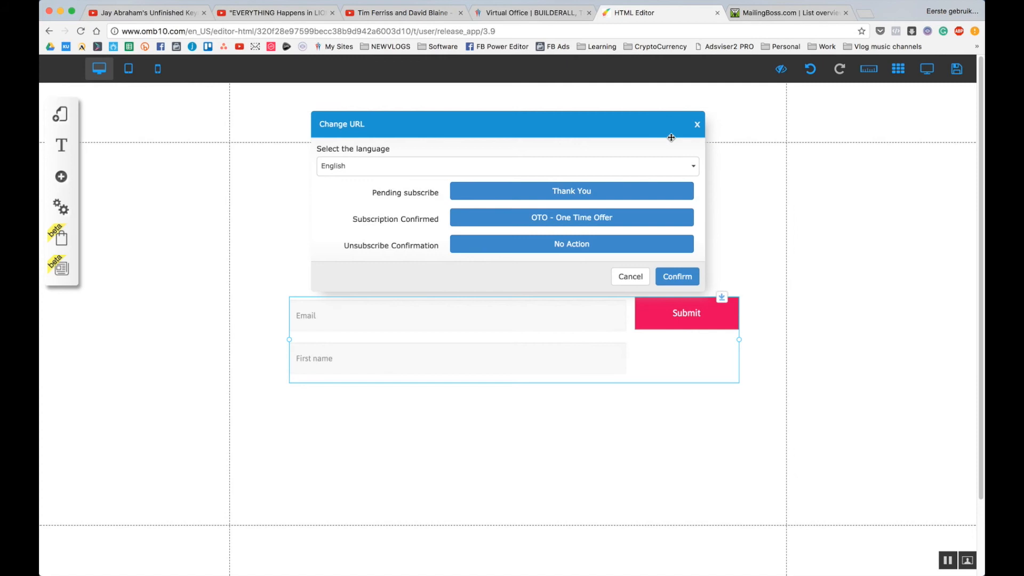
pyautogui.click(697, 125)
pyautogui.click(69, 116)
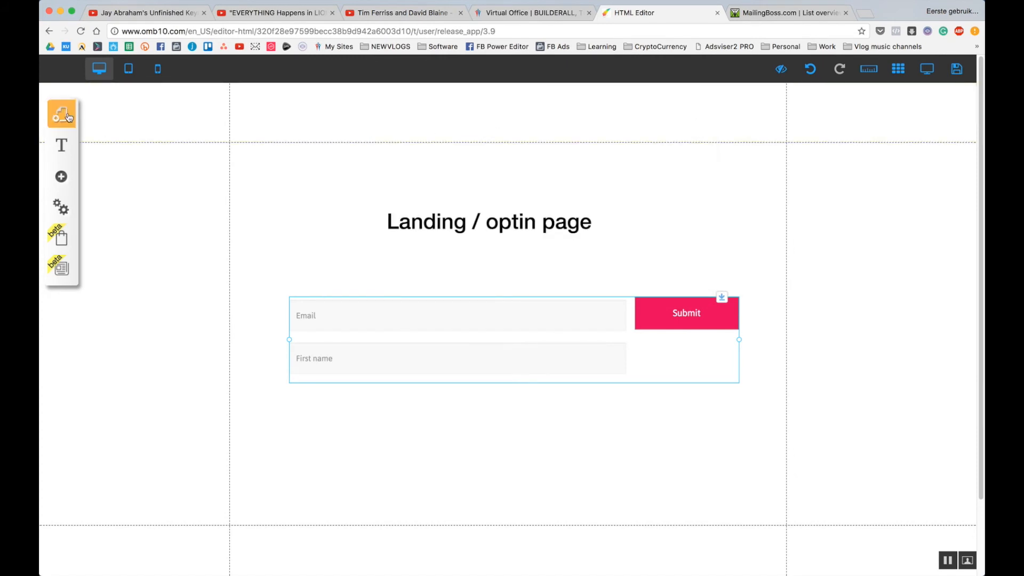
pyautogui.click(235, 152)
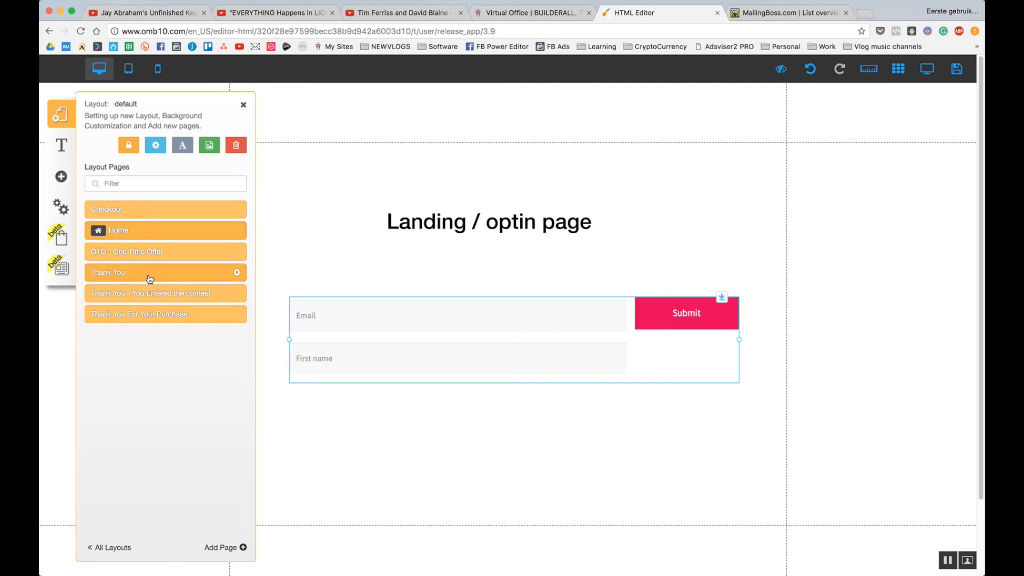
# On the OTO page, link the NO button to 'Thank You - You Entered the contest'.
pyautogui.click(149, 255)
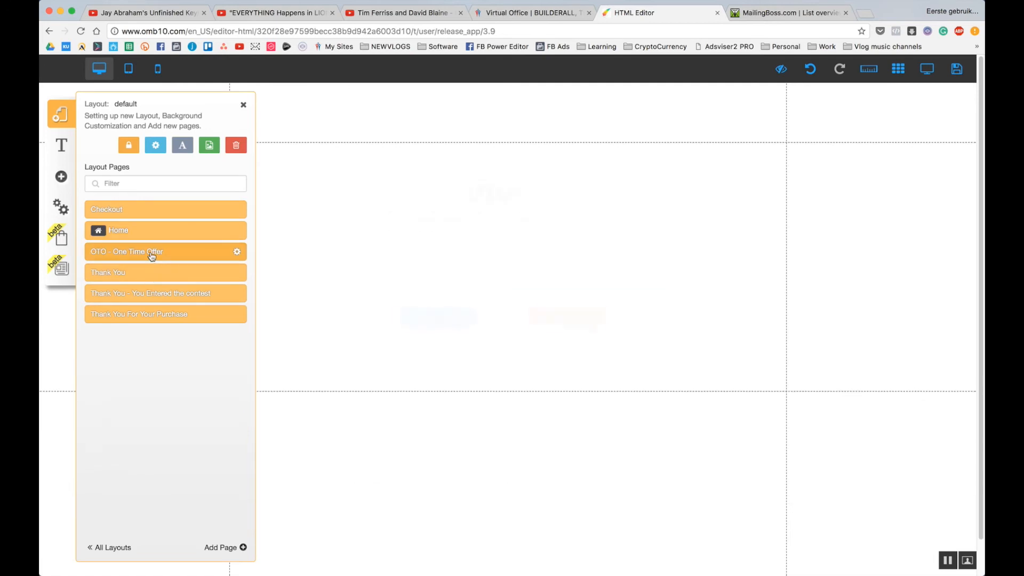
pyautogui.click(569, 327)
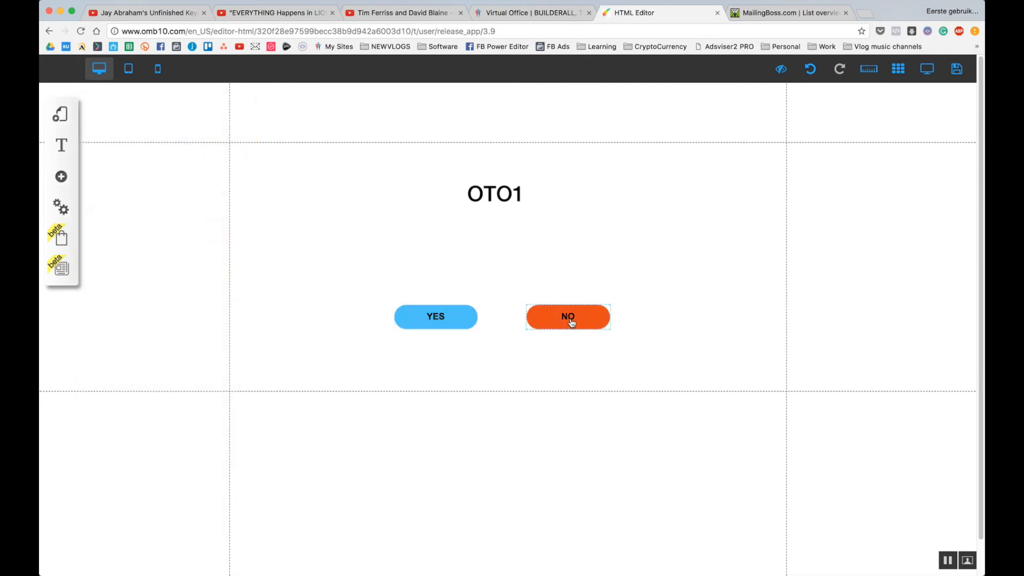
pyautogui.click(570, 322)
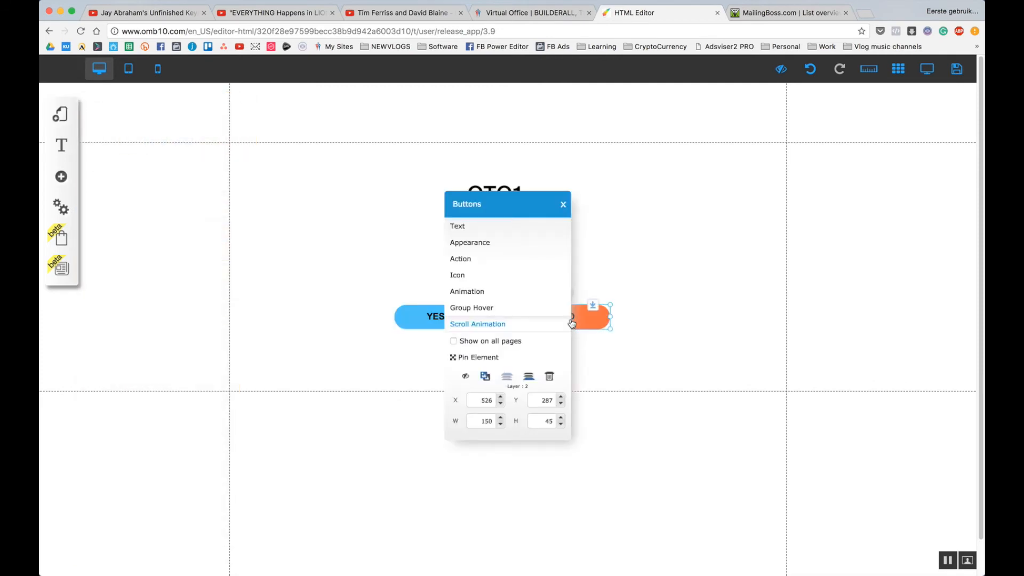
pyautogui.click(487, 263)
pyautogui.click(482, 347)
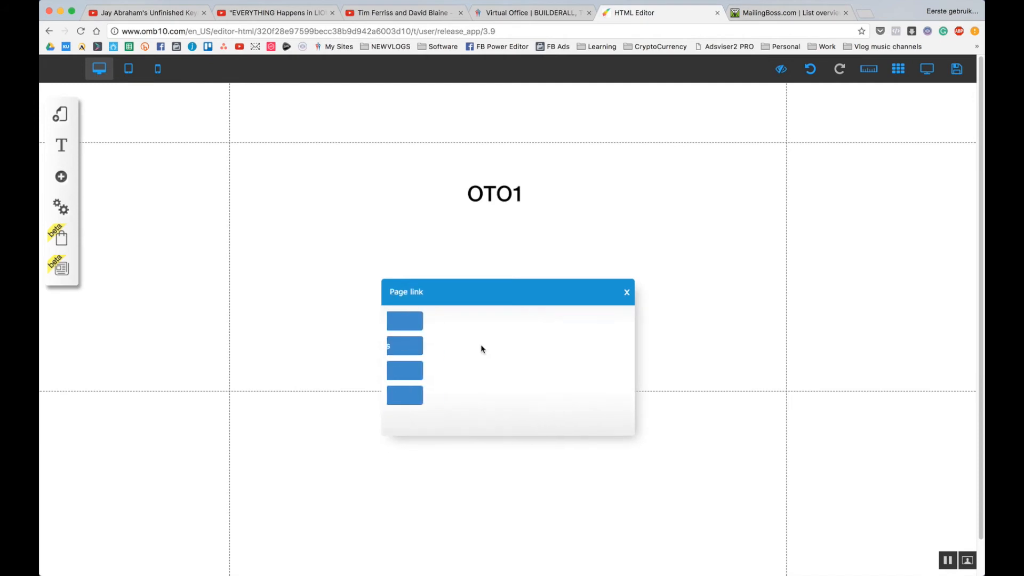
pyautogui.click(481, 351)
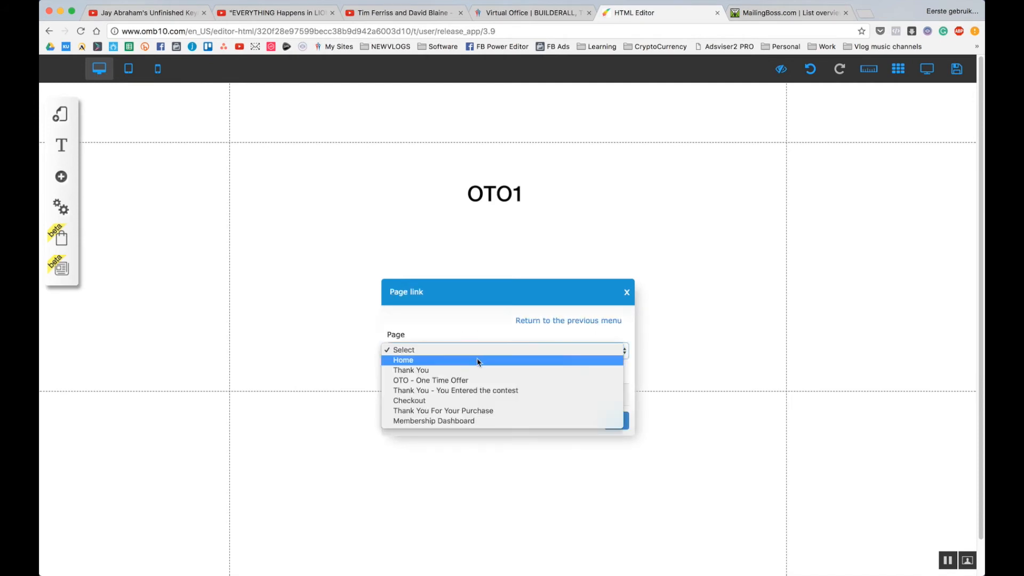
pyautogui.click(471, 391)
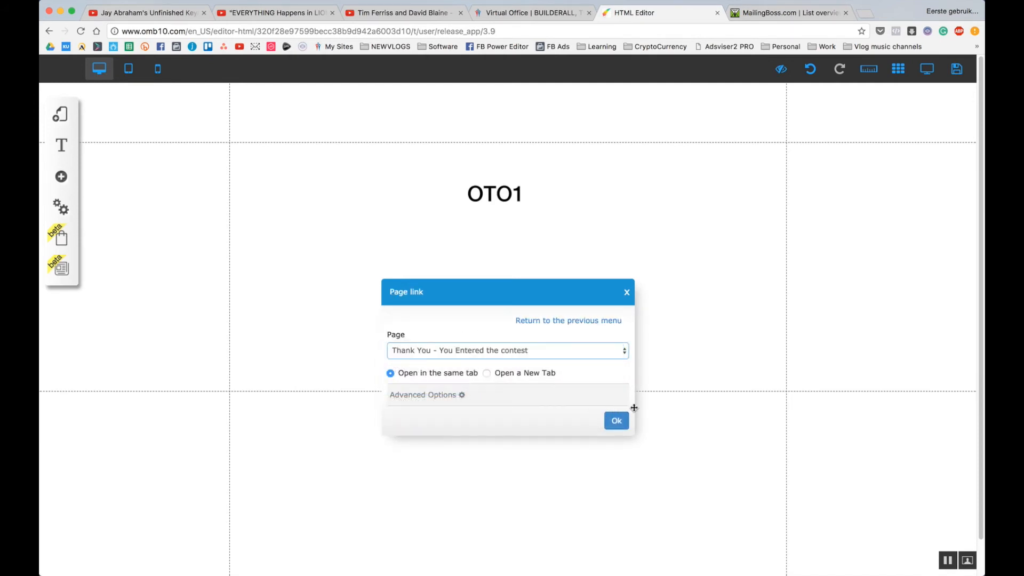
pyautogui.click(619, 421)
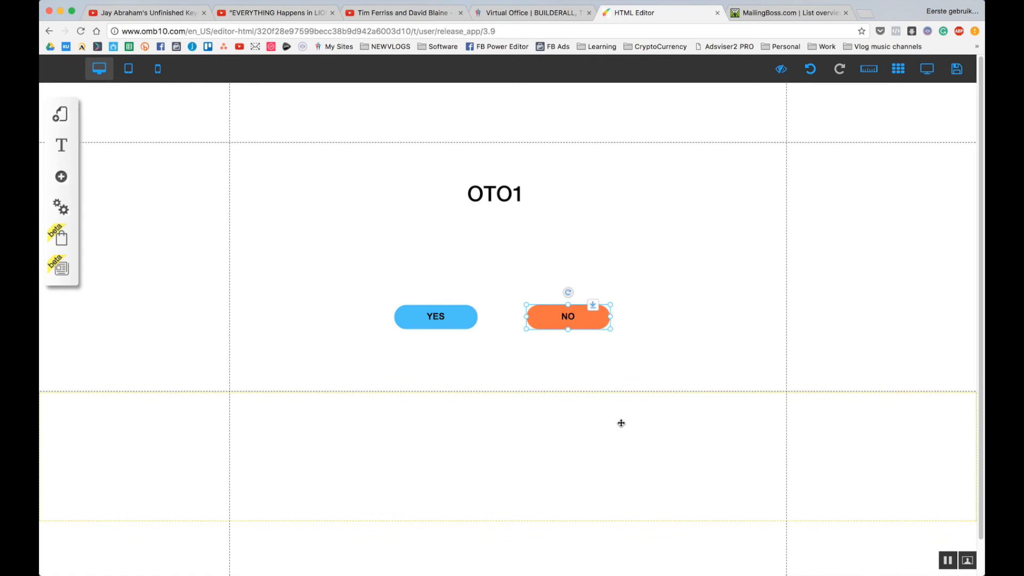
# Link the YES button to the Checkout page.
pyautogui.click(443, 322)
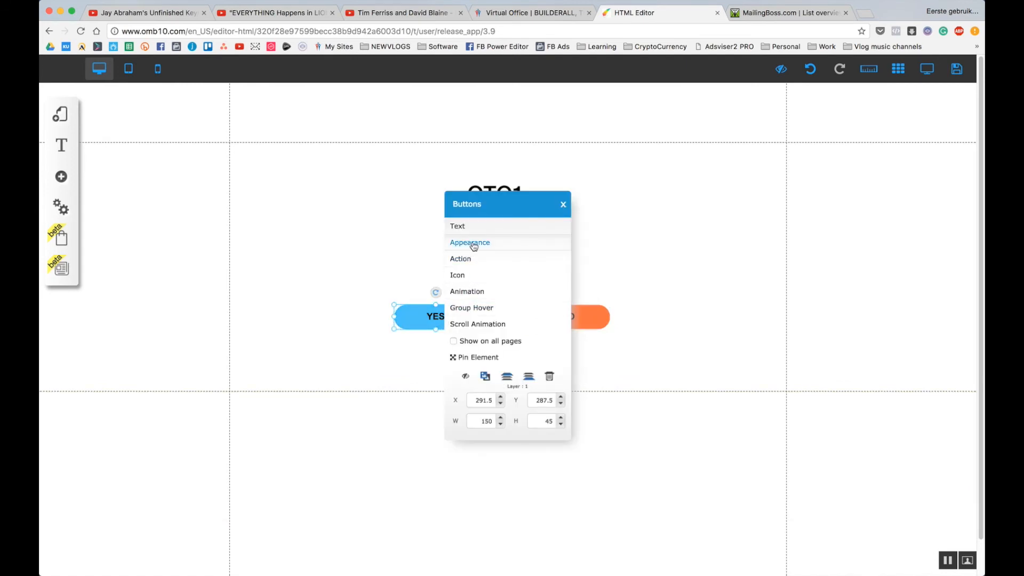
pyautogui.click(468, 260)
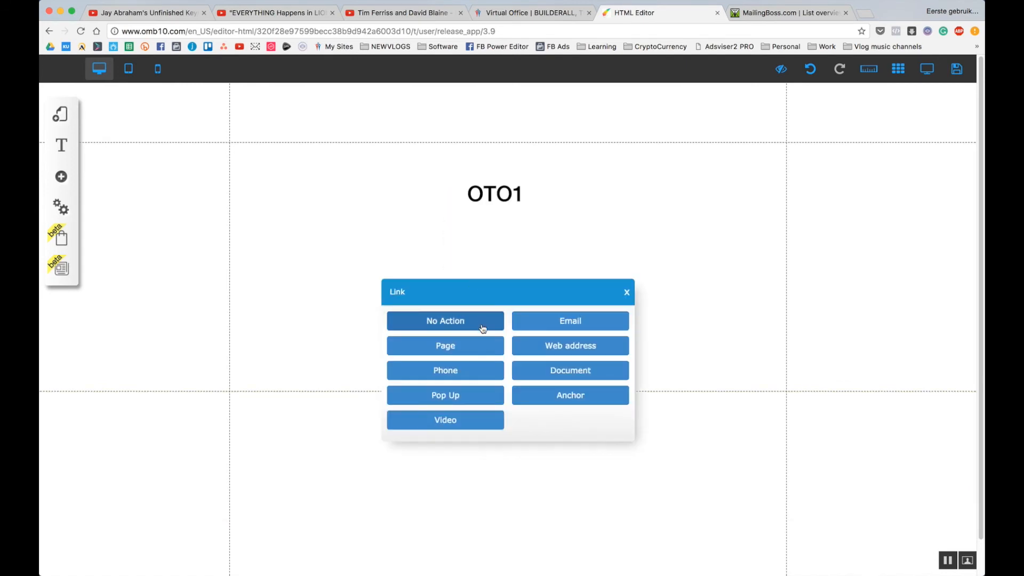
pyautogui.click(482, 346)
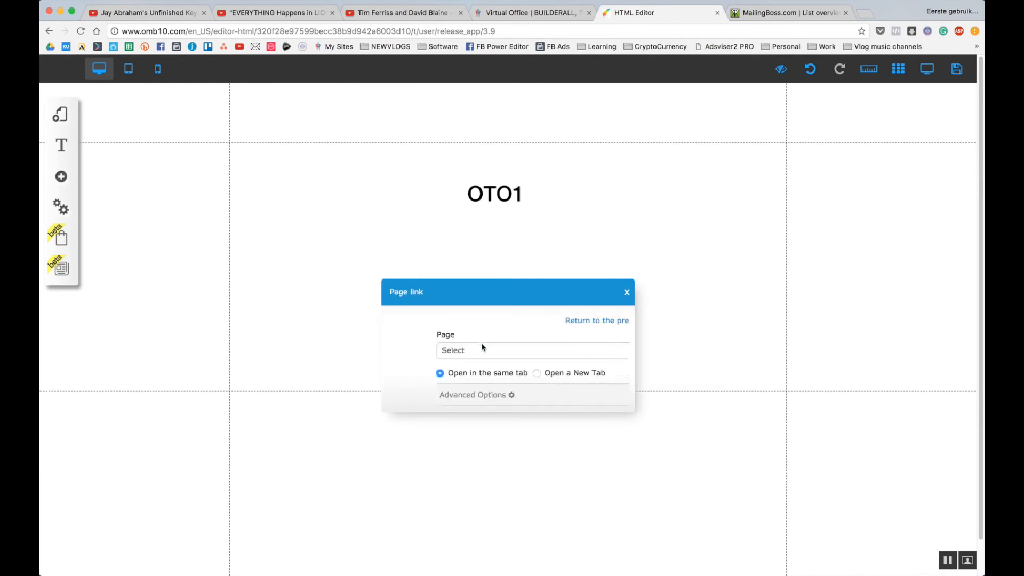
pyautogui.click(457, 352)
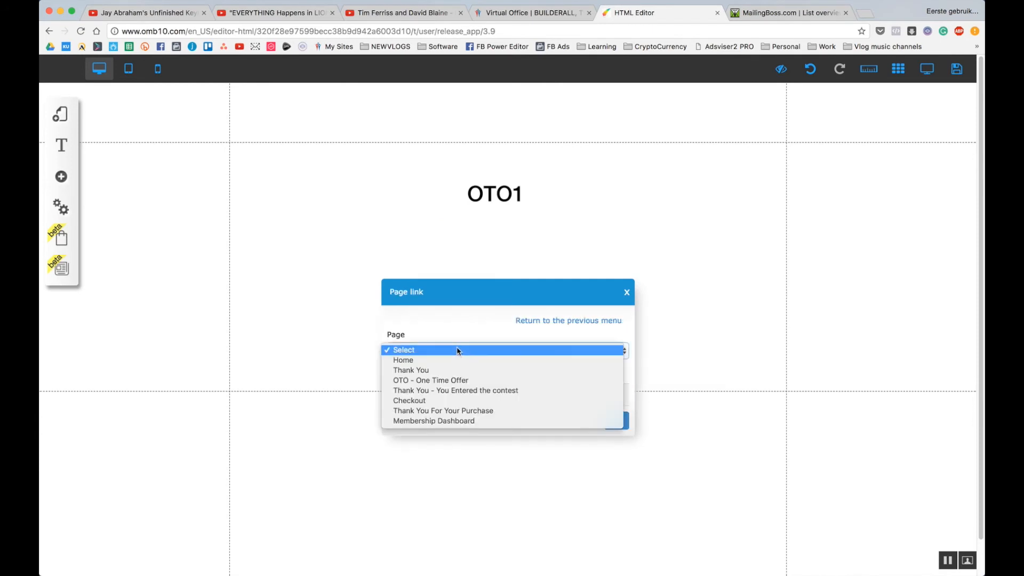
pyautogui.click(458, 400)
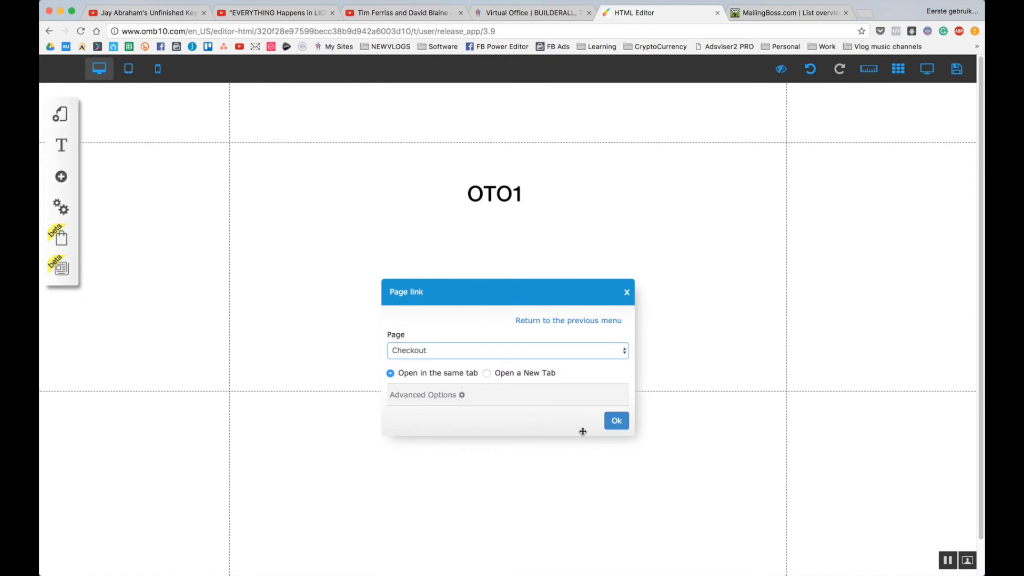
pyautogui.click(617, 420)
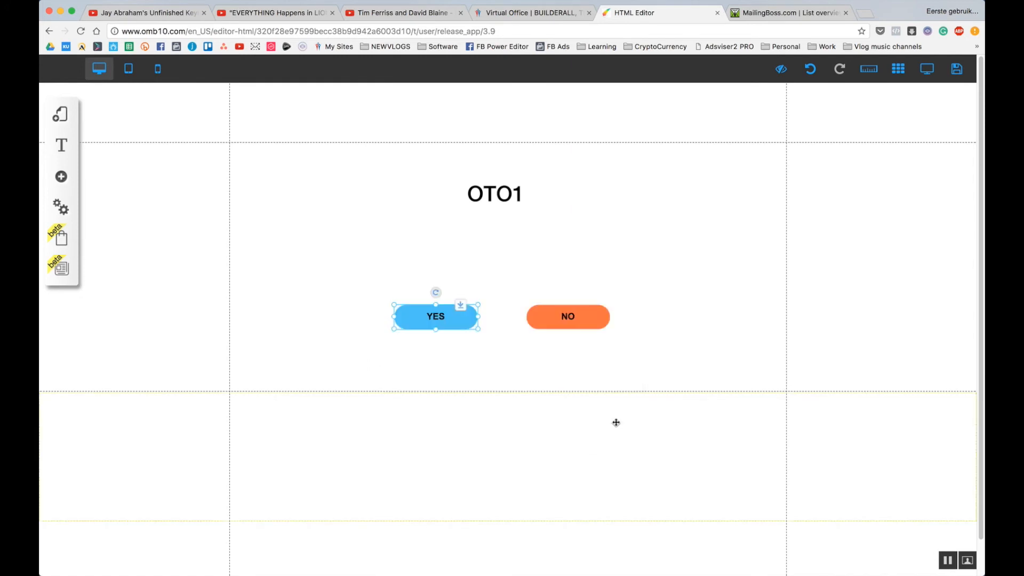
pyautogui.click(485, 364)
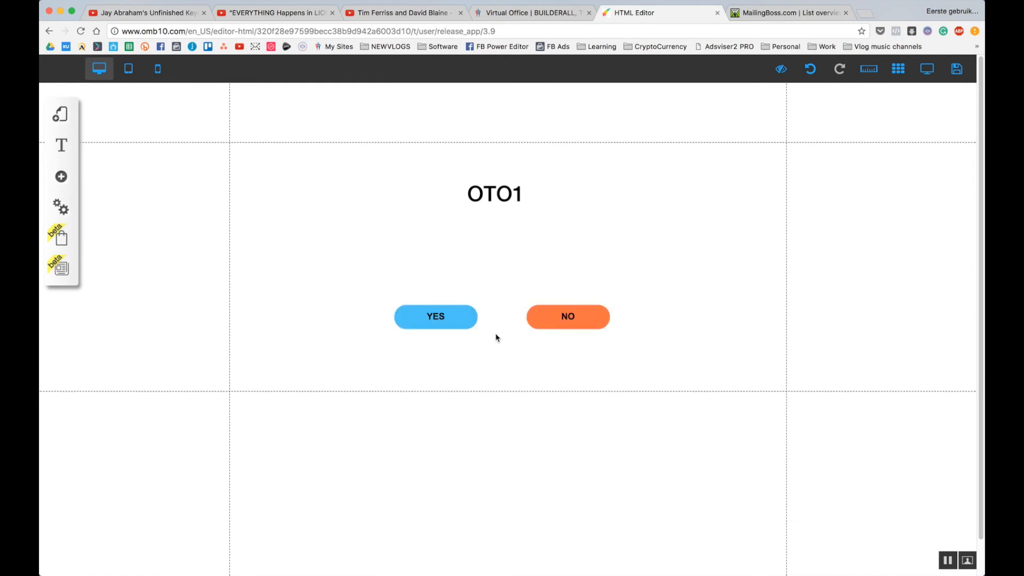
# Preview OTO1 and check that NO leads to the thank-you page.
pyautogui.click(927, 68)
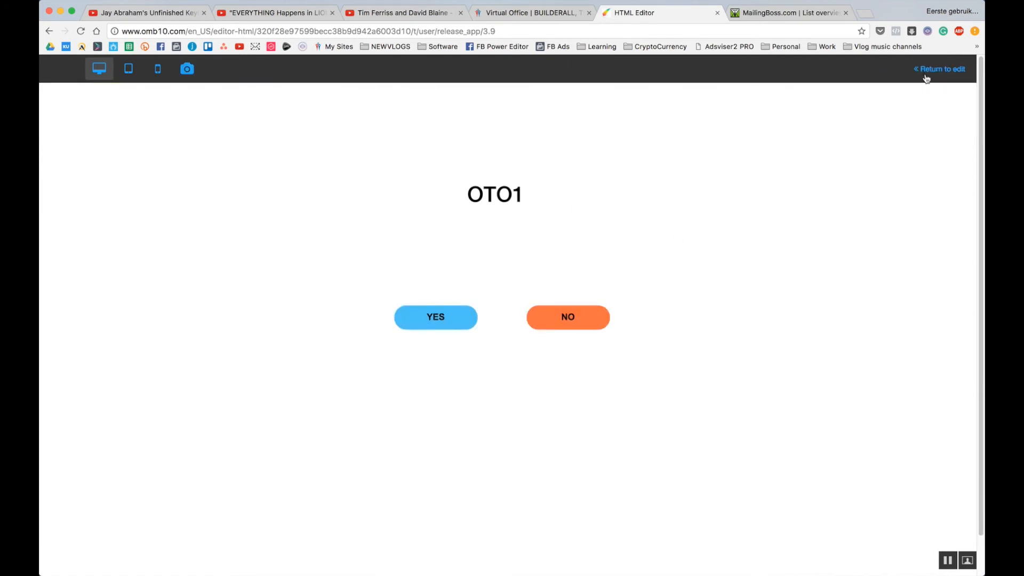
pyautogui.click(576, 321)
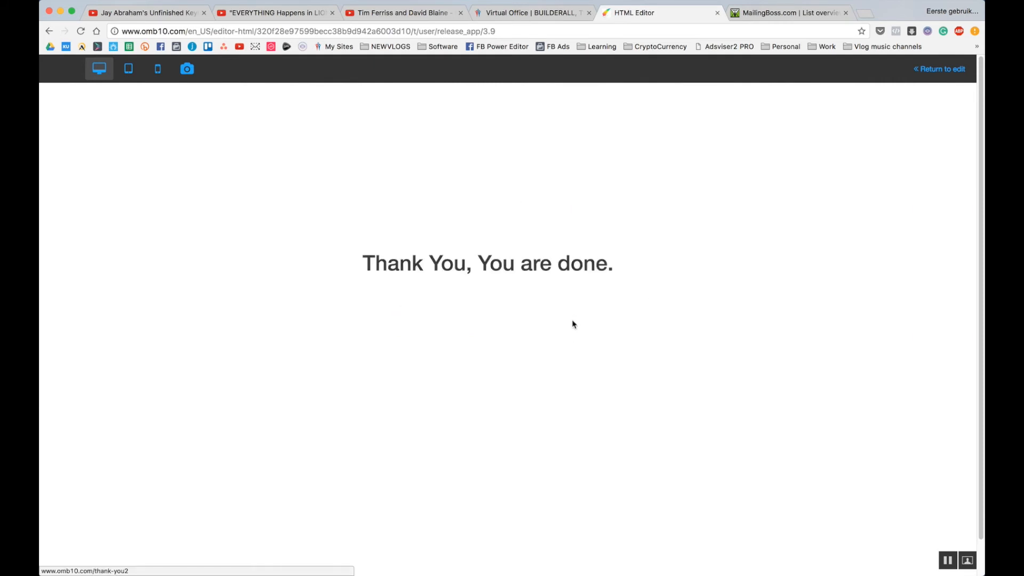
pyautogui.click(925, 79)
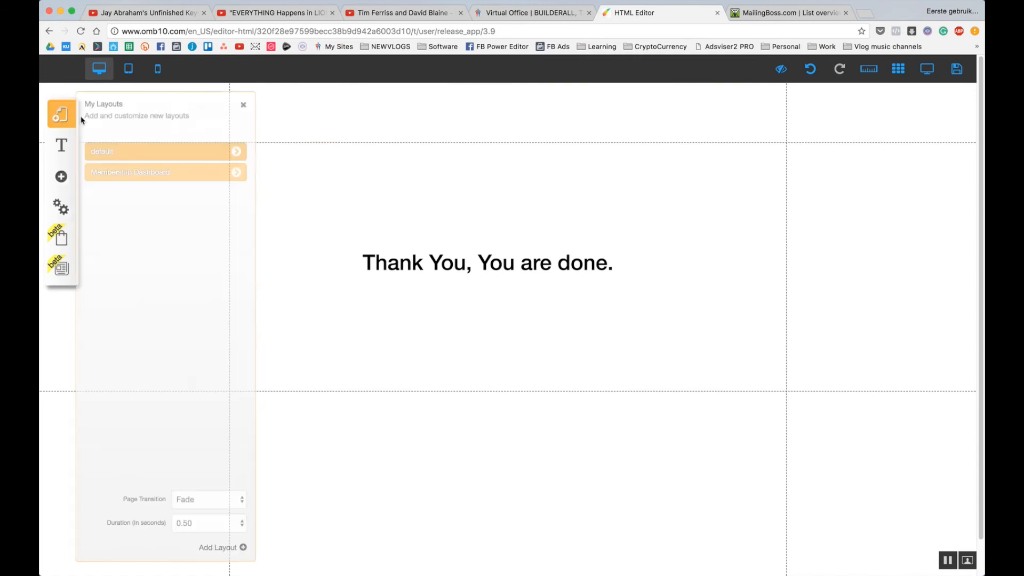
# Reopen OTO1, preview it, and check that YES opens the Checkout Page.
pyautogui.click(61, 114)
pyautogui.click(236, 151)
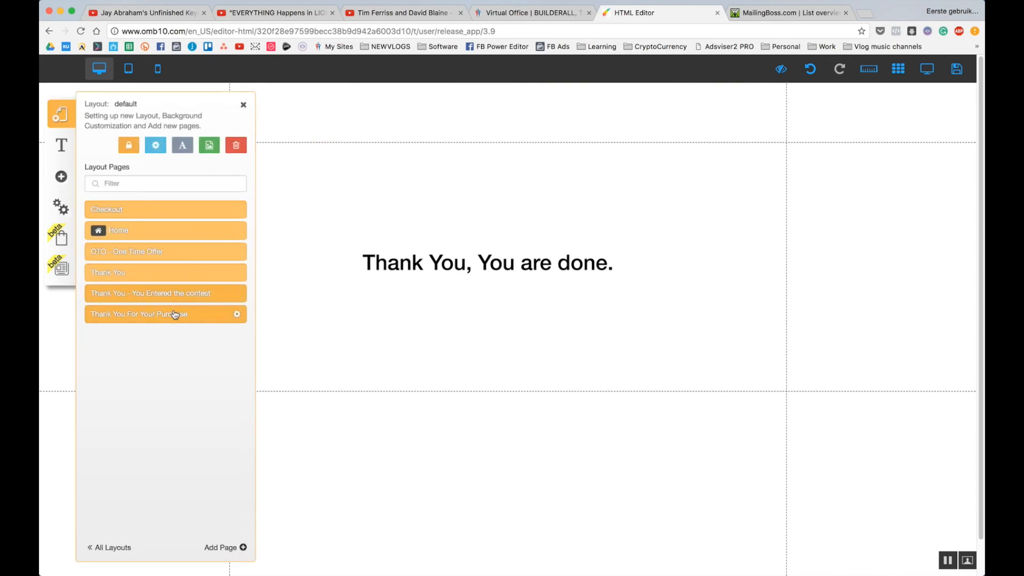
pyautogui.click(160, 251)
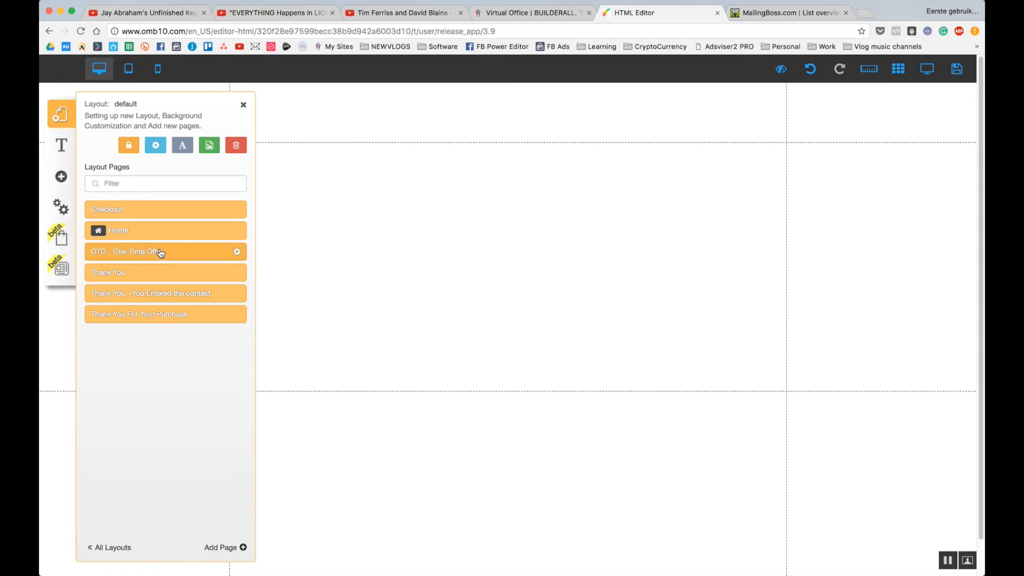
pyautogui.click(928, 78)
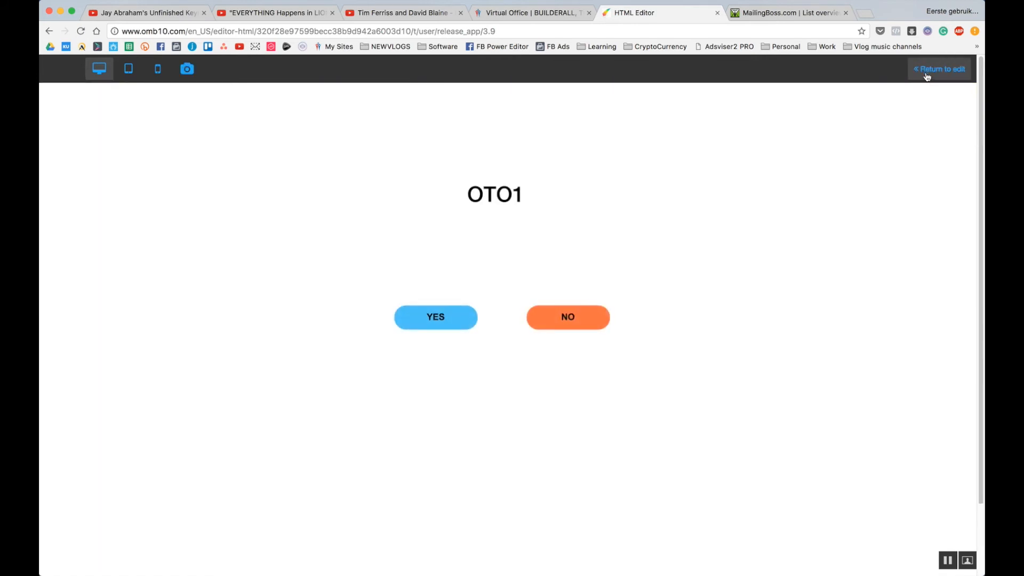
pyautogui.click(399, 330)
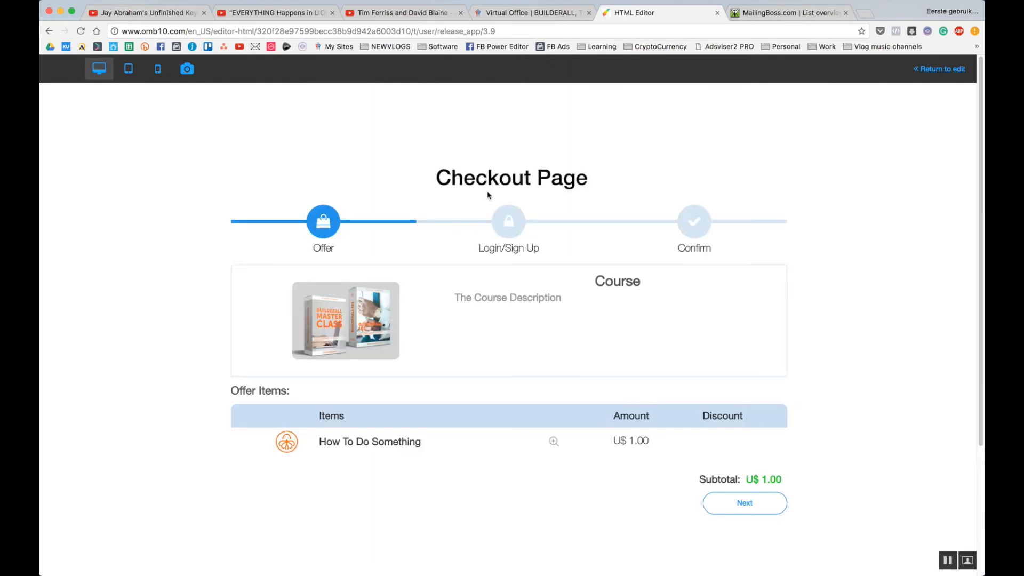
pyautogui.click(939, 69)
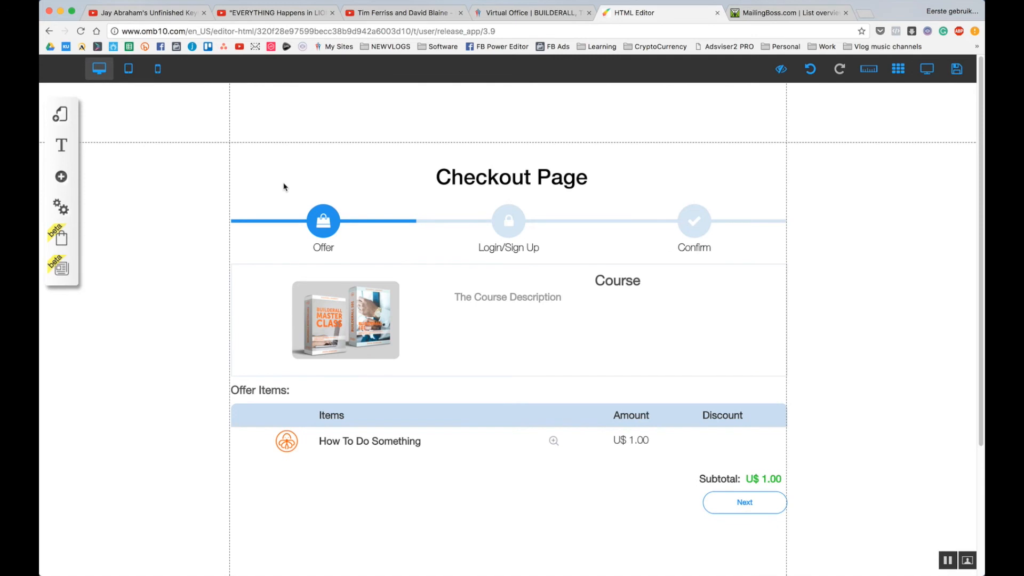
# Add a light green rounded button to the Thank You For Your Purchase page.
pyautogui.click(66, 116)
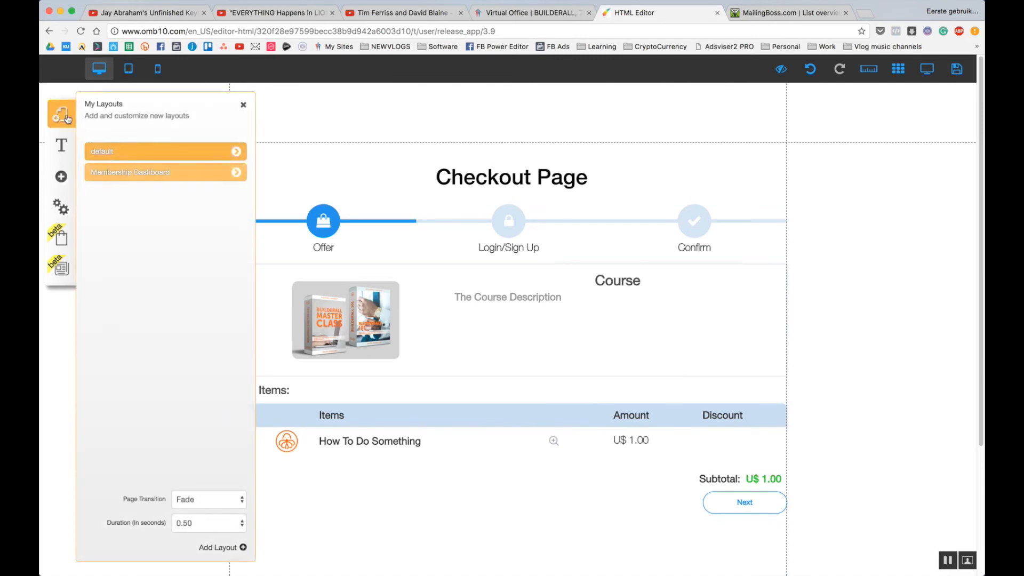
pyautogui.click(235, 152)
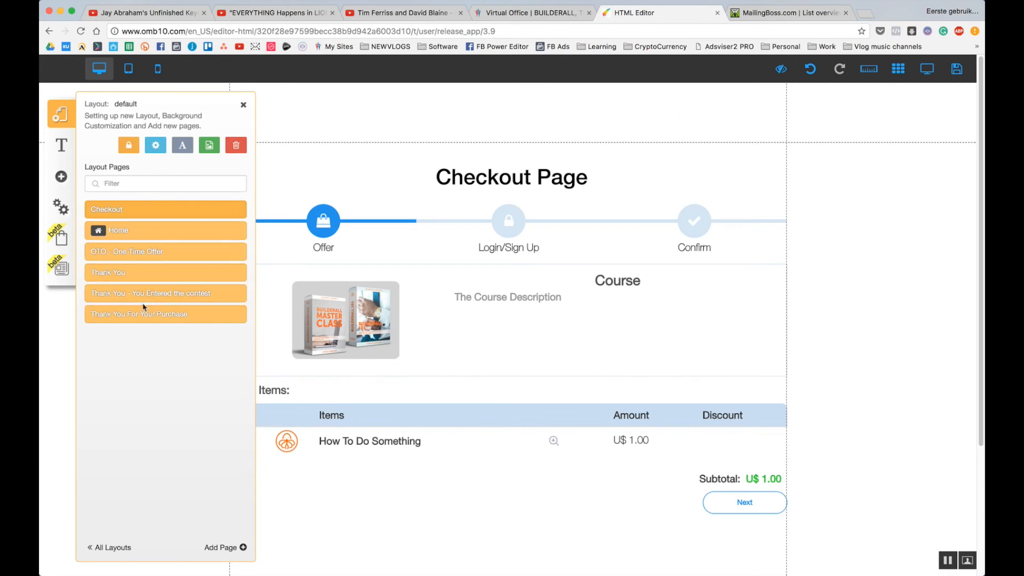
pyautogui.click(147, 319)
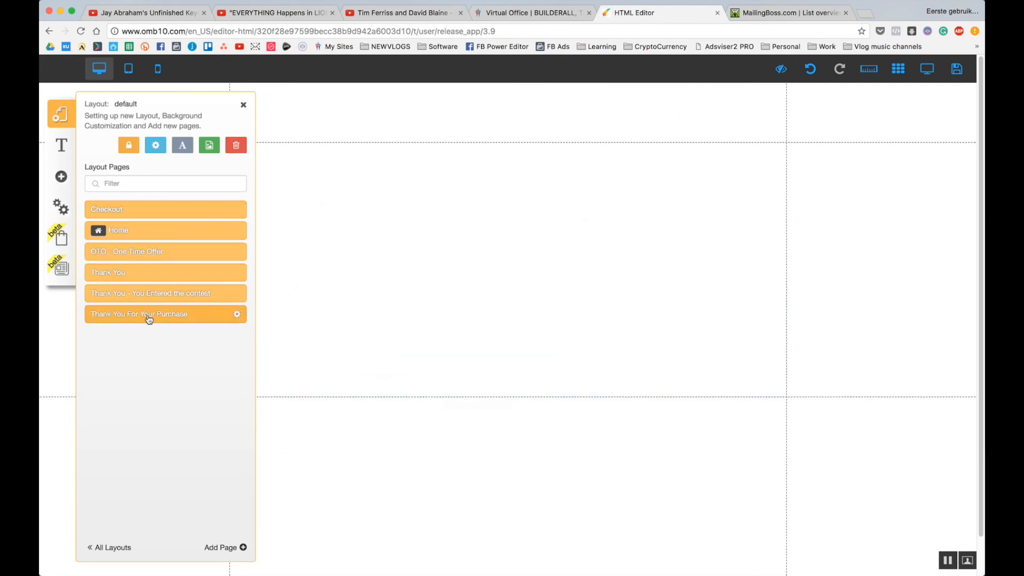
pyautogui.click(450, 268)
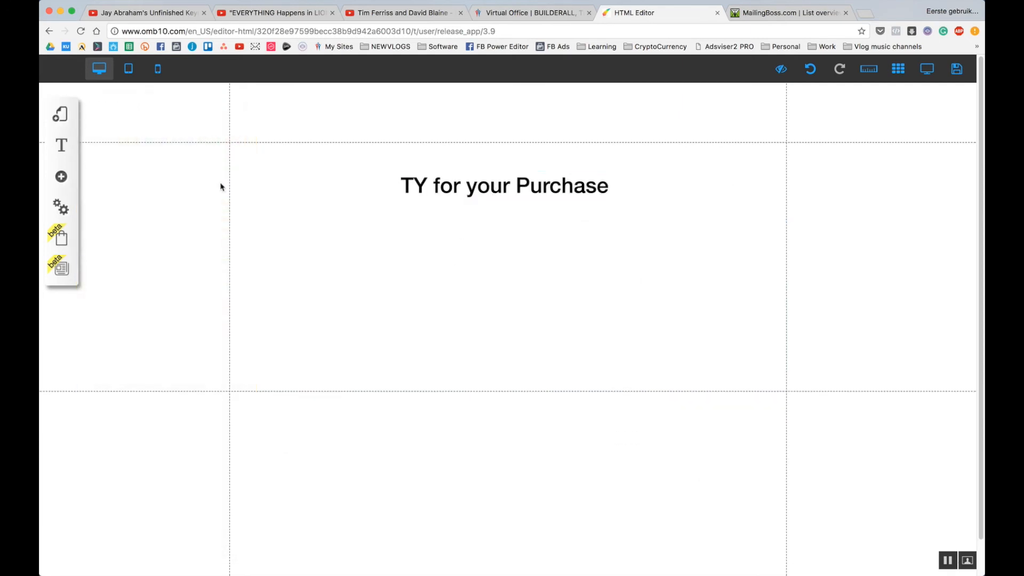
pyautogui.click(60, 178)
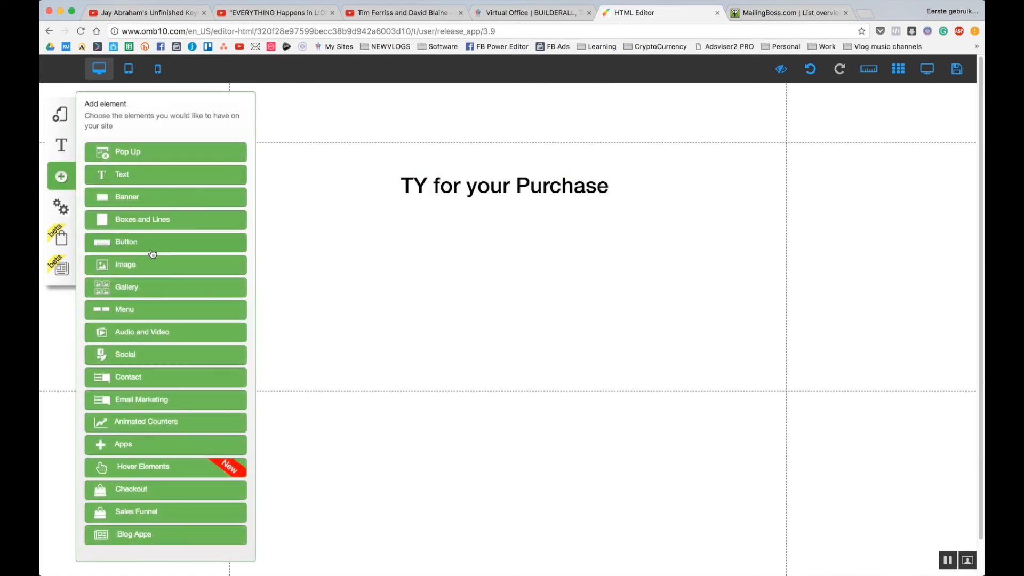
pyautogui.click(146, 244)
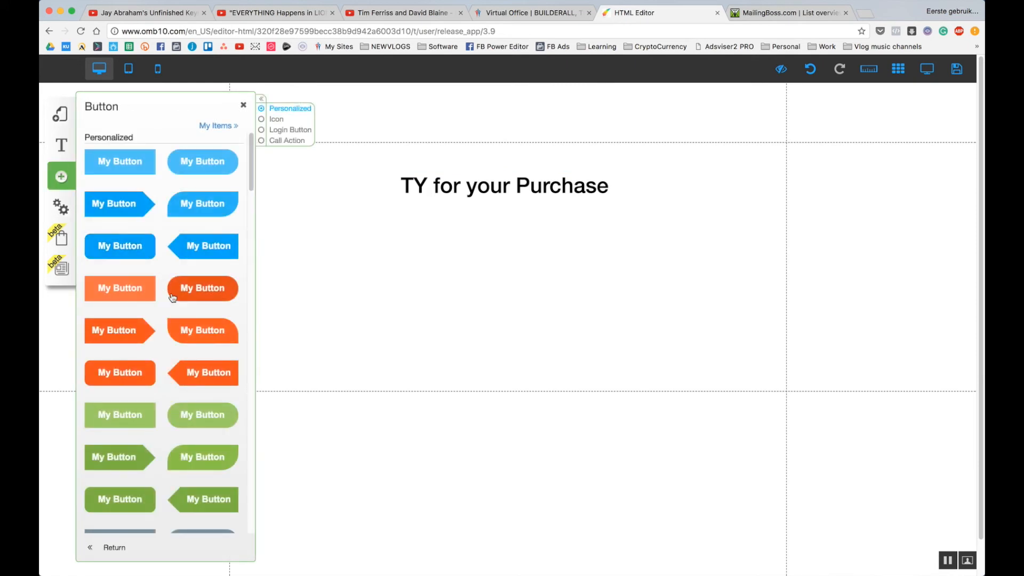
pyautogui.click(211, 415)
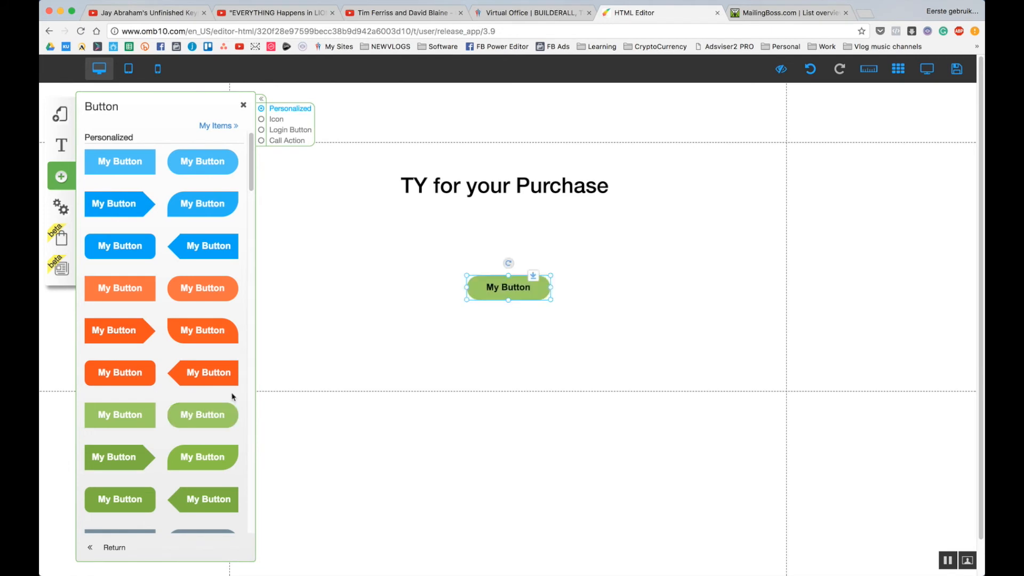
# Relabel the green button 'Go To Membersarea' and widen it to fit one line.
pyautogui.rightClick(489, 289)
pyautogui.click(489, 224)
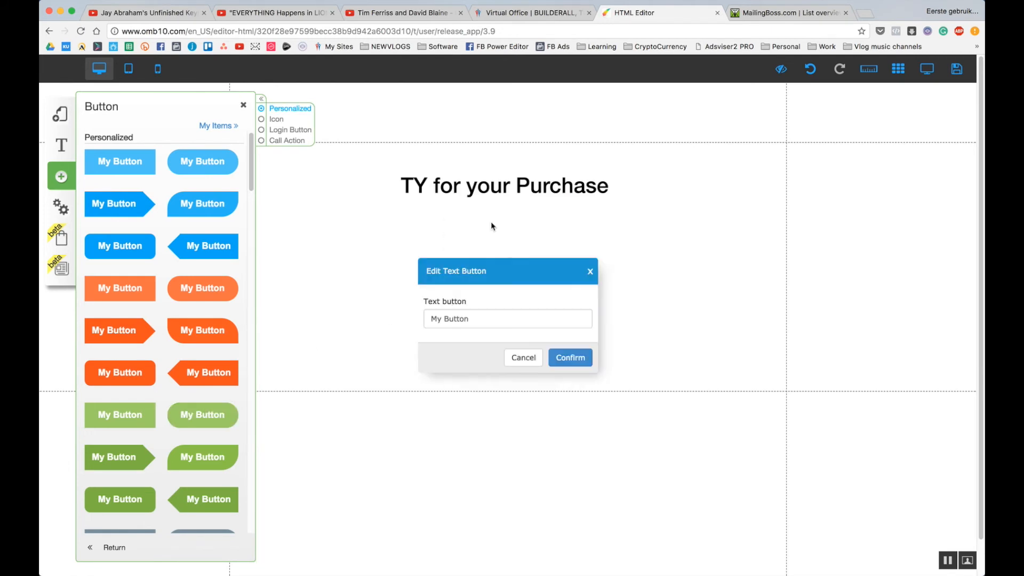
pyautogui.moveTo(468, 319); pyautogui.dragTo(331, 309)
pyautogui.write('Go To Membersarea')
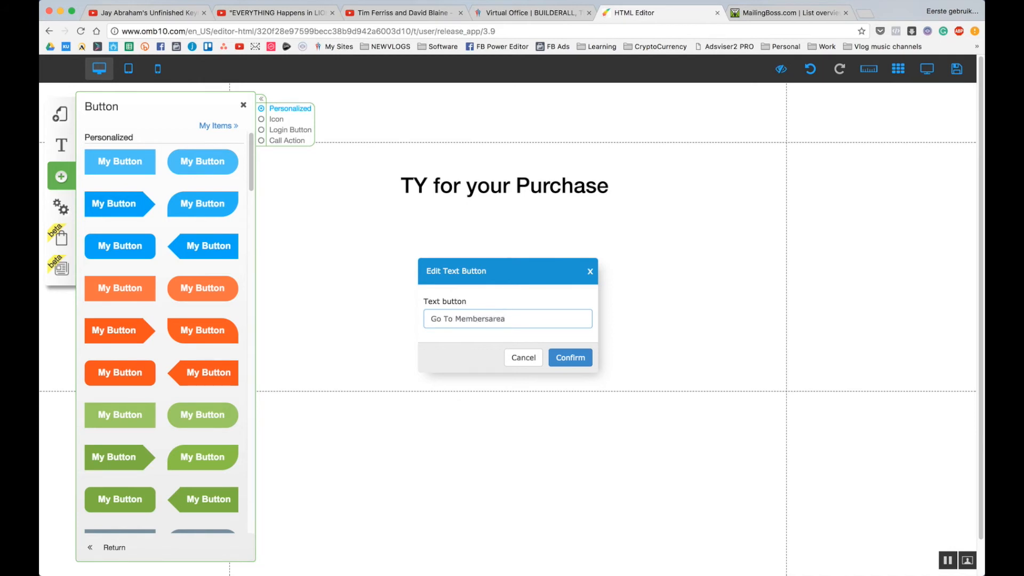
pyautogui.click(568, 358)
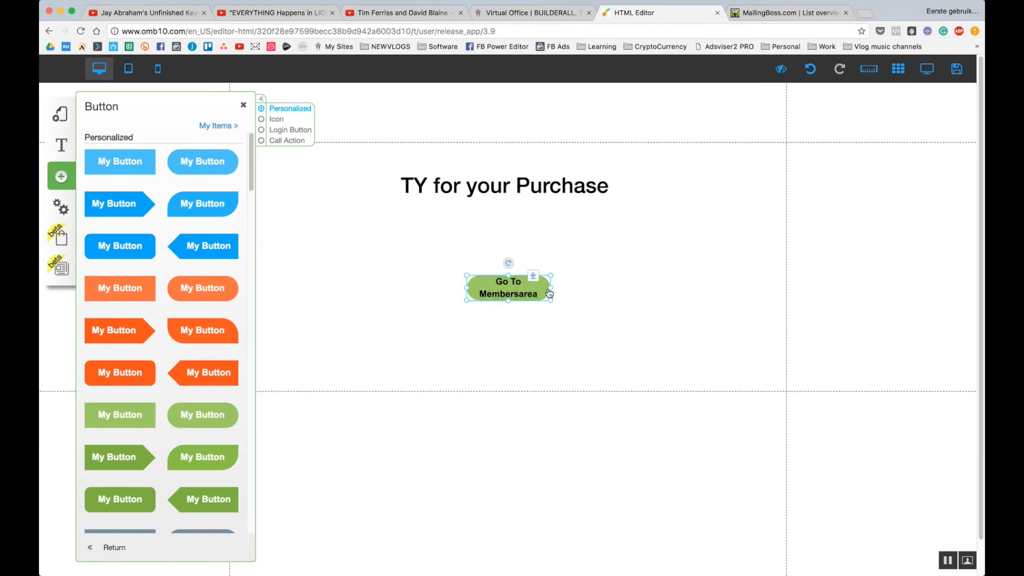
pyautogui.moveTo(552, 292); pyautogui.dragTo(674, 290)
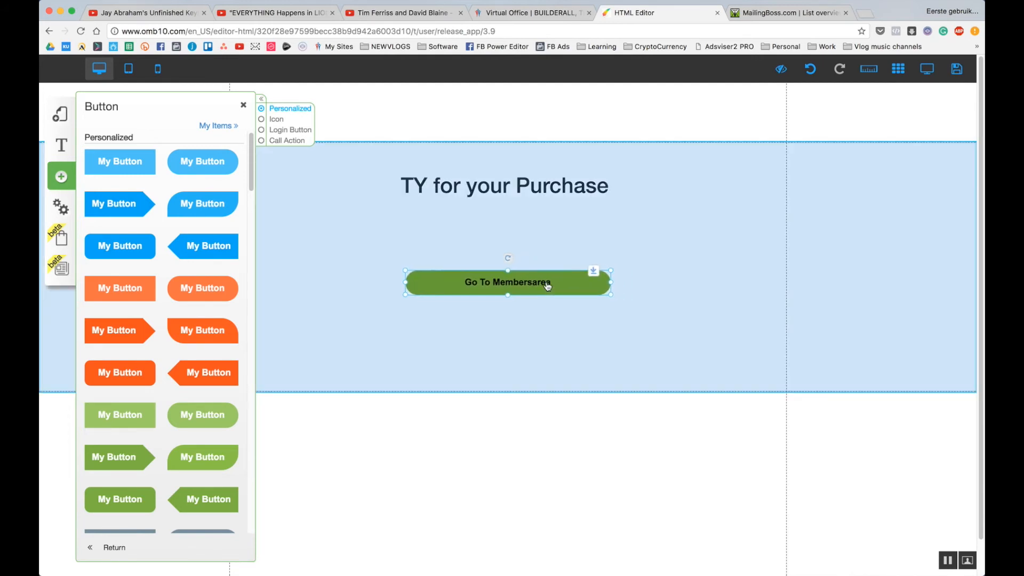
pyautogui.click(514, 344)
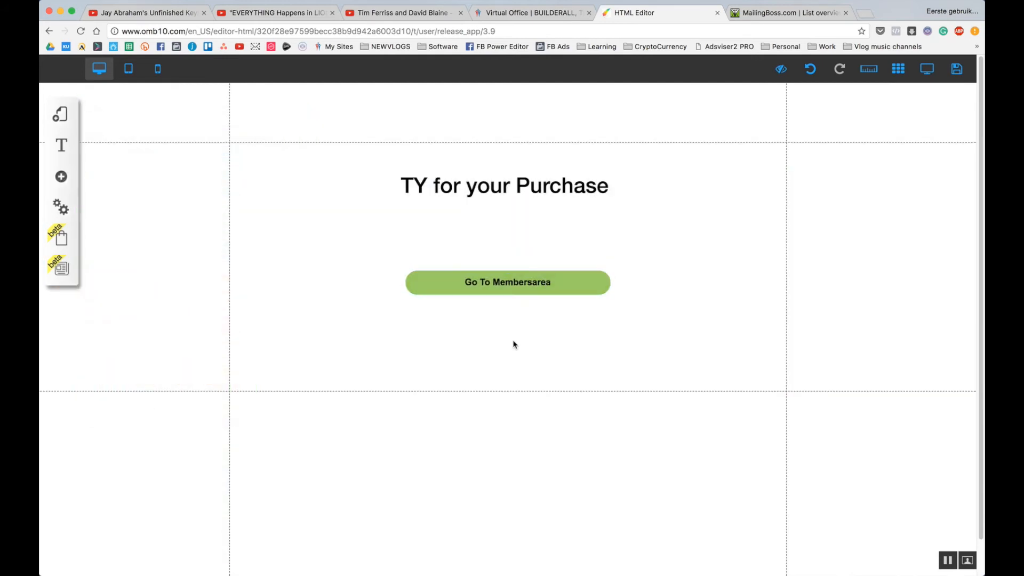
pyautogui.click(509, 284)
pyautogui.click(501, 244)
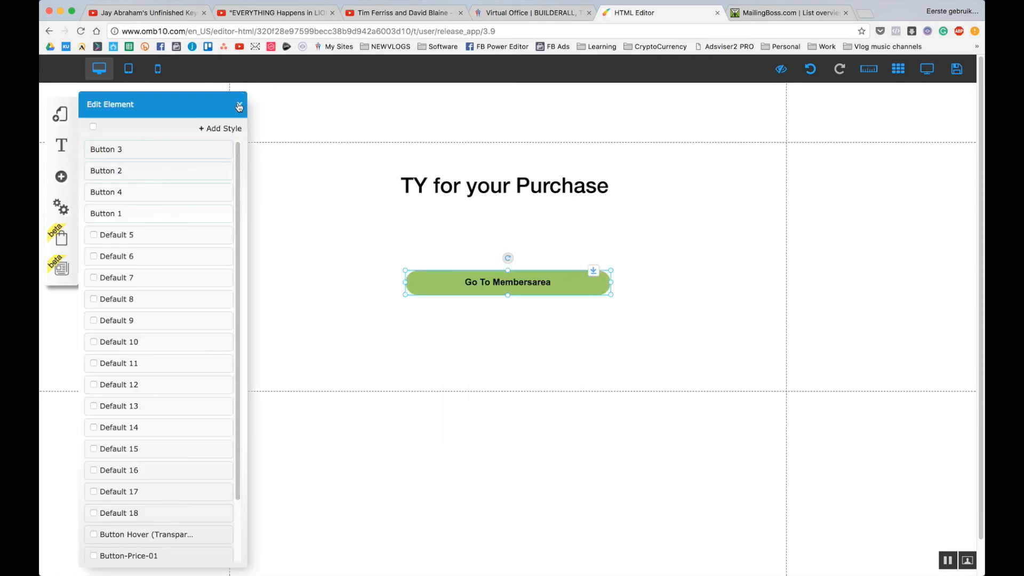
# Link the Go To Membersarea button to the Membership Dashboard page.
pyautogui.click(485, 282)
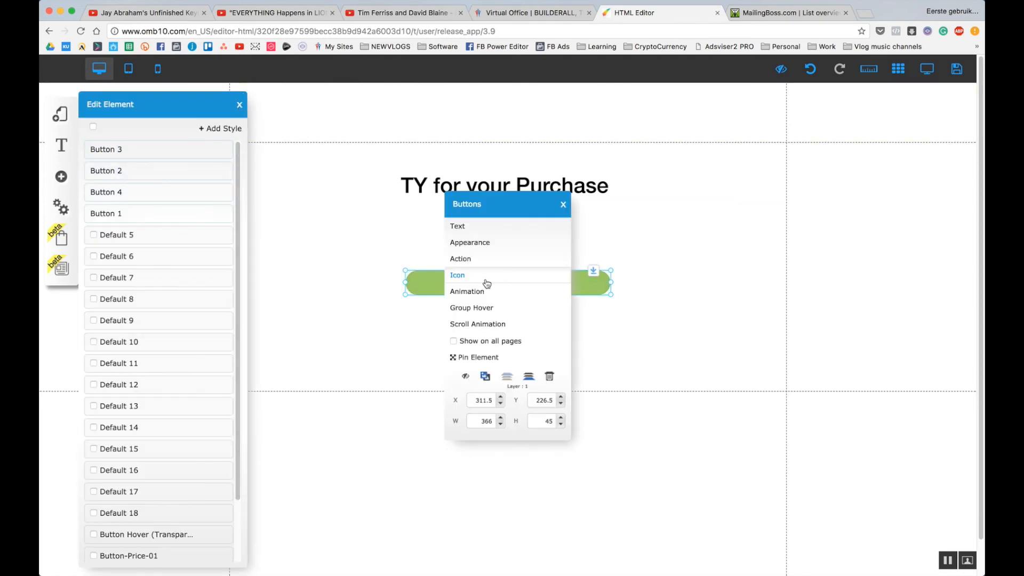
pyautogui.click(473, 260)
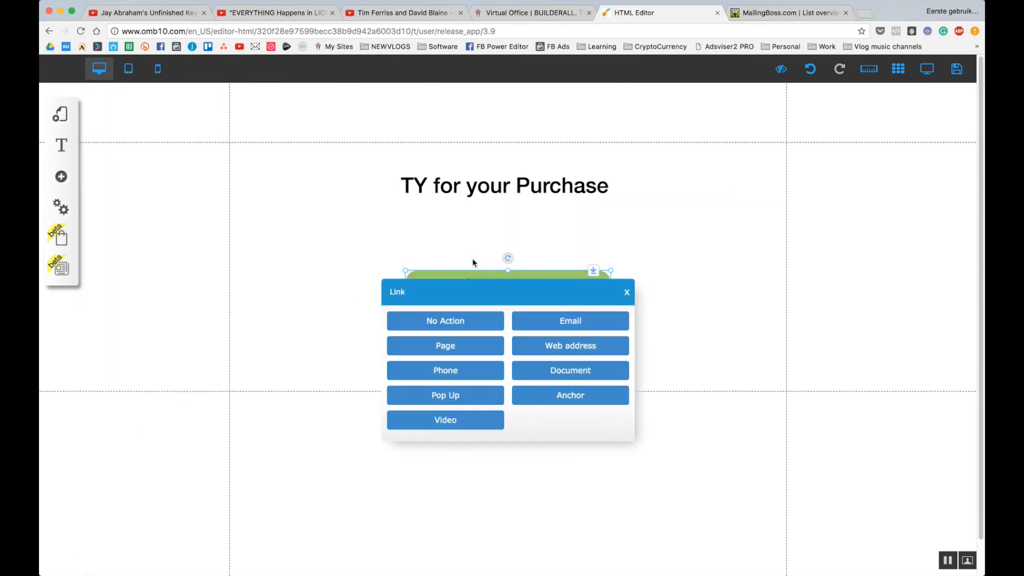
pyautogui.click(474, 351)
pyautogui.click(468, 351)
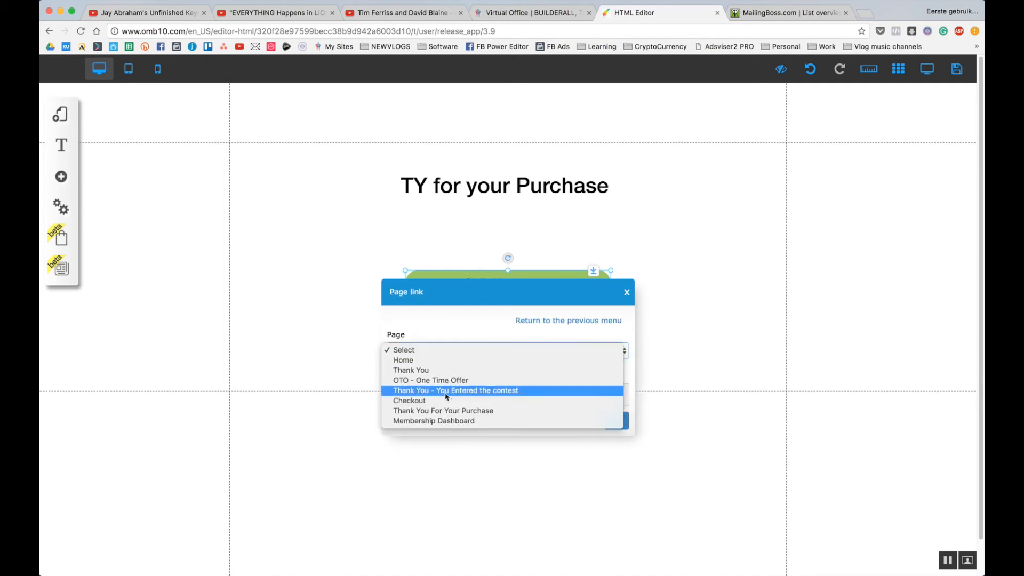
pyautogui.click(459, 421)
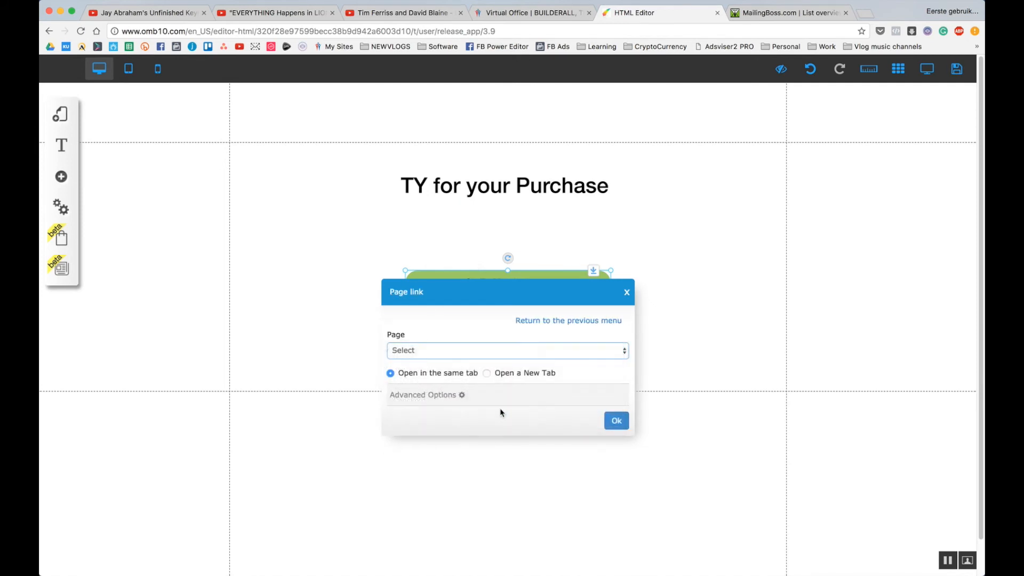
pyautogui.click(616, 421)
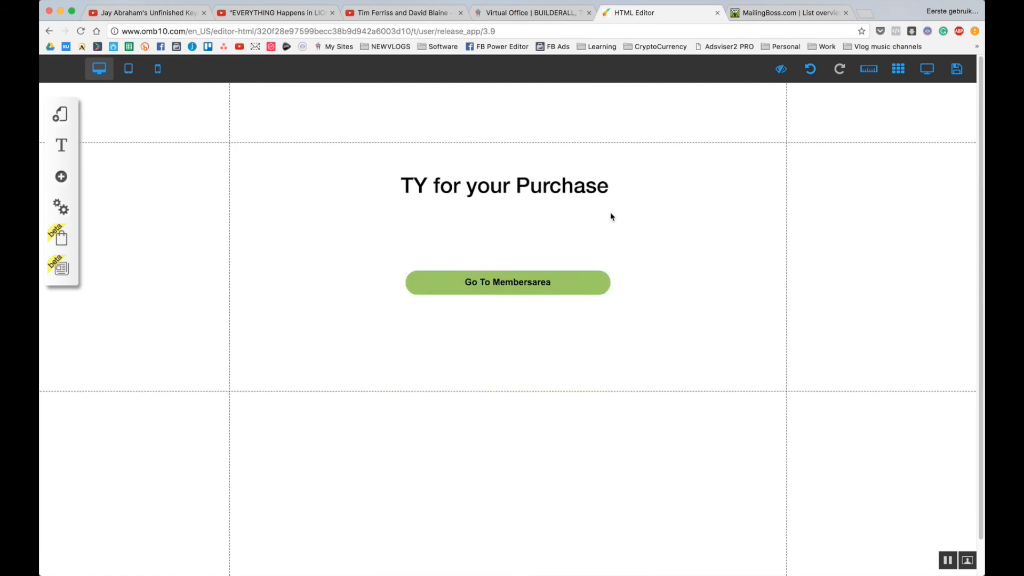
pyautogui.click(73, 116)
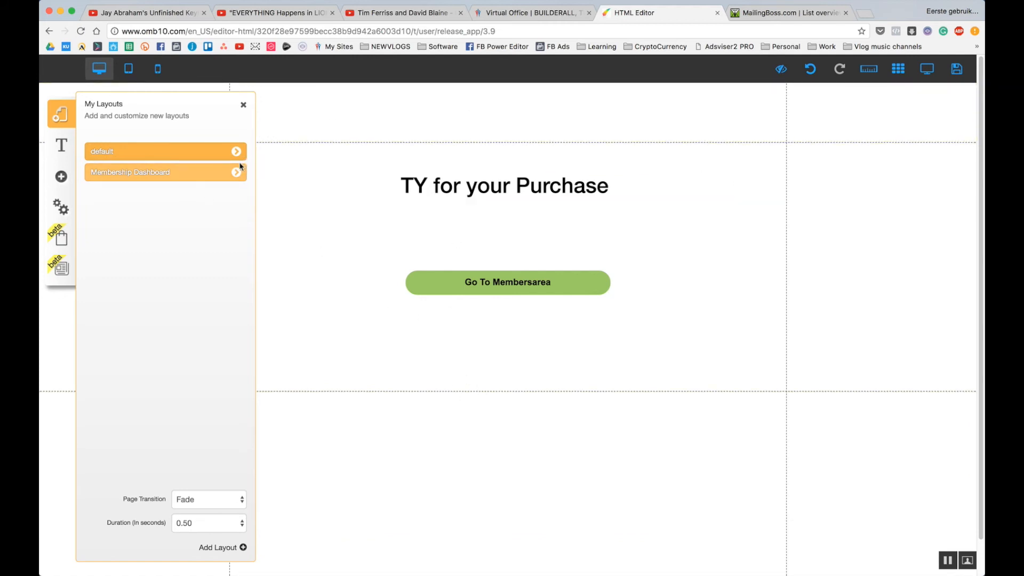
# Open the default layout's Home page for editing from the layouts list.
pyautogui.click(224, 174)
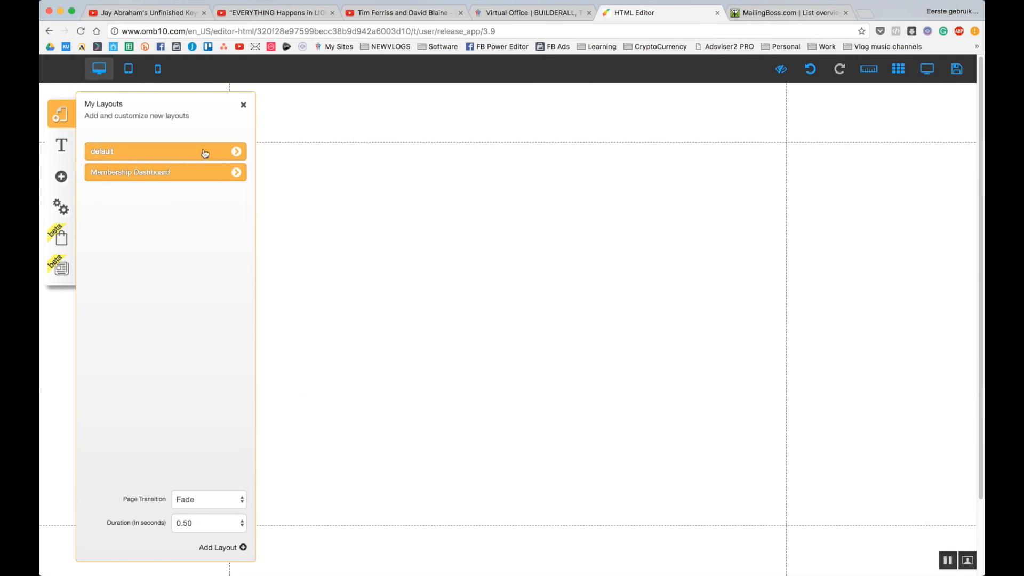
pyautogui.click(205, 154)
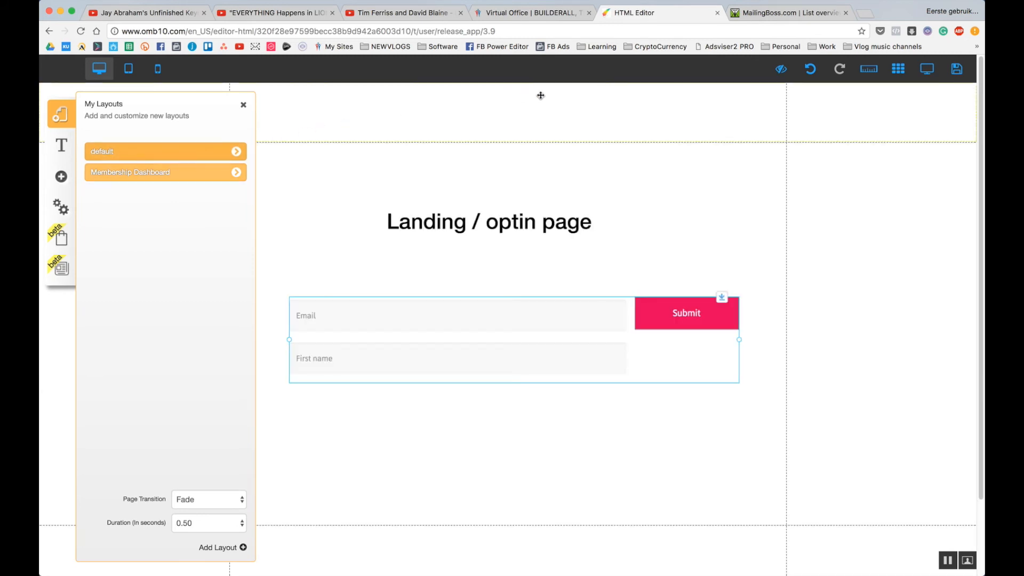
pyautogui.click(245, 154)
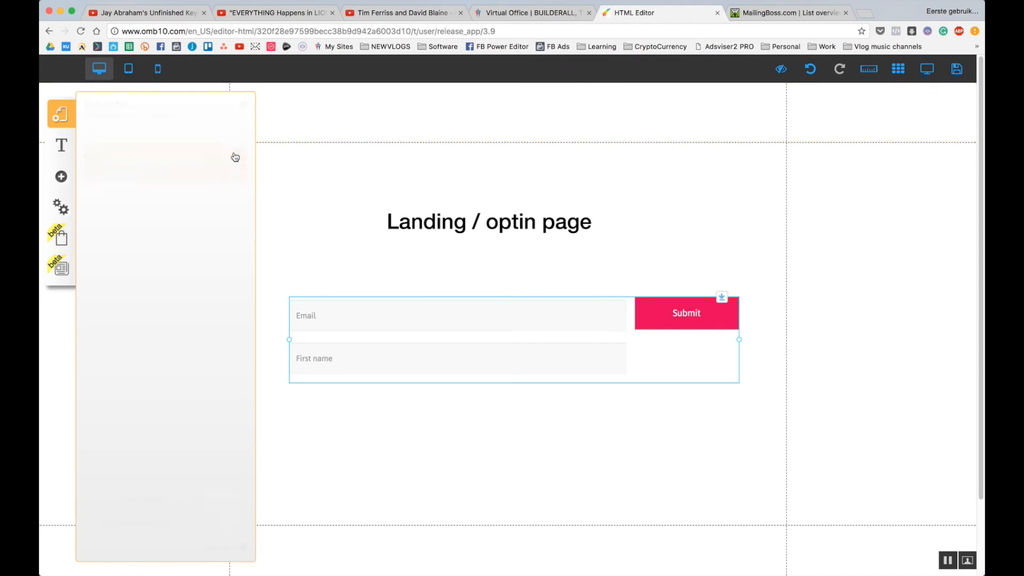
pyautogui.click(53, 123)
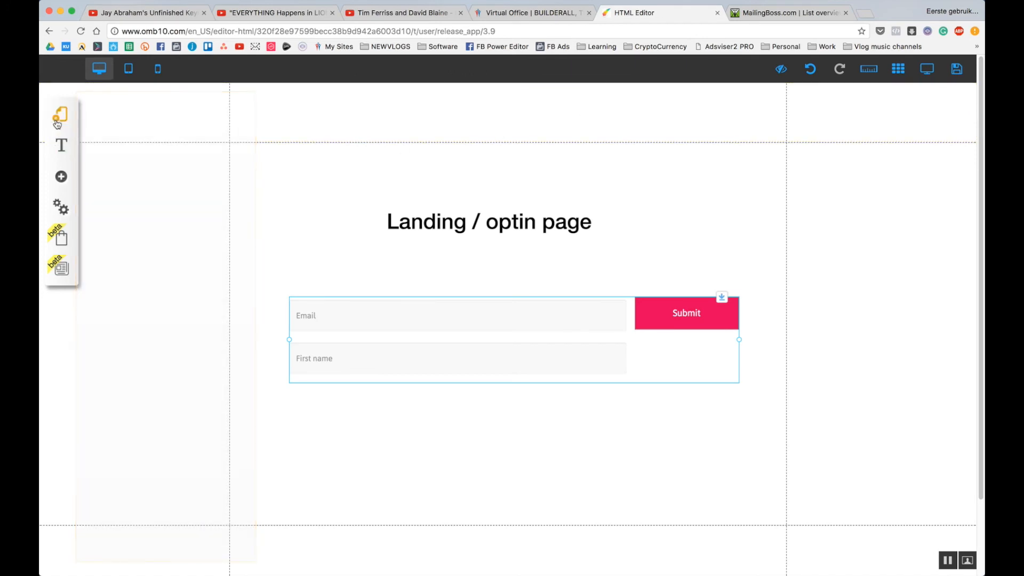
pyautogui.click(53, 124)
pyautogui.click(236, 173)
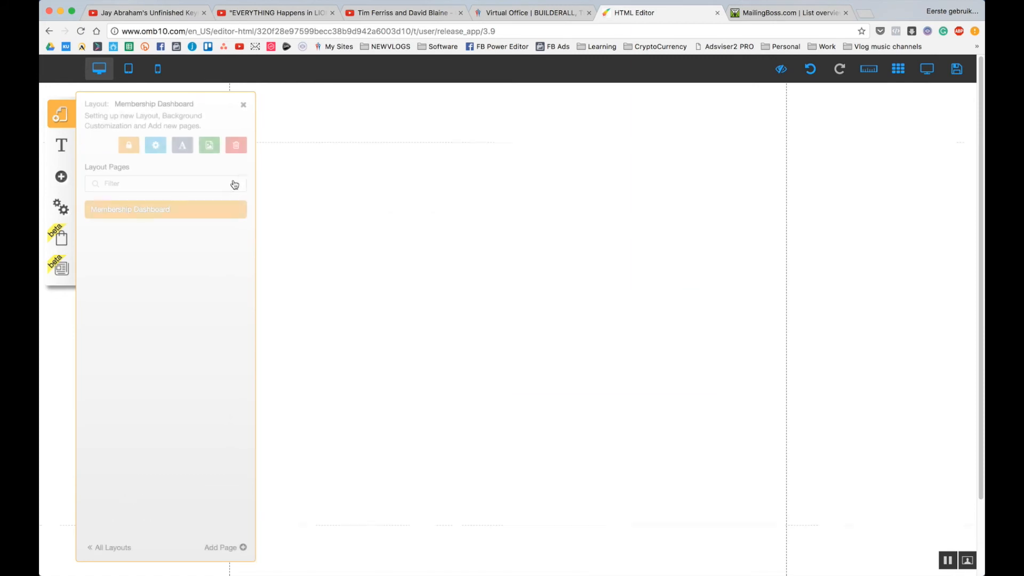
pyautogui.click(63, 123)
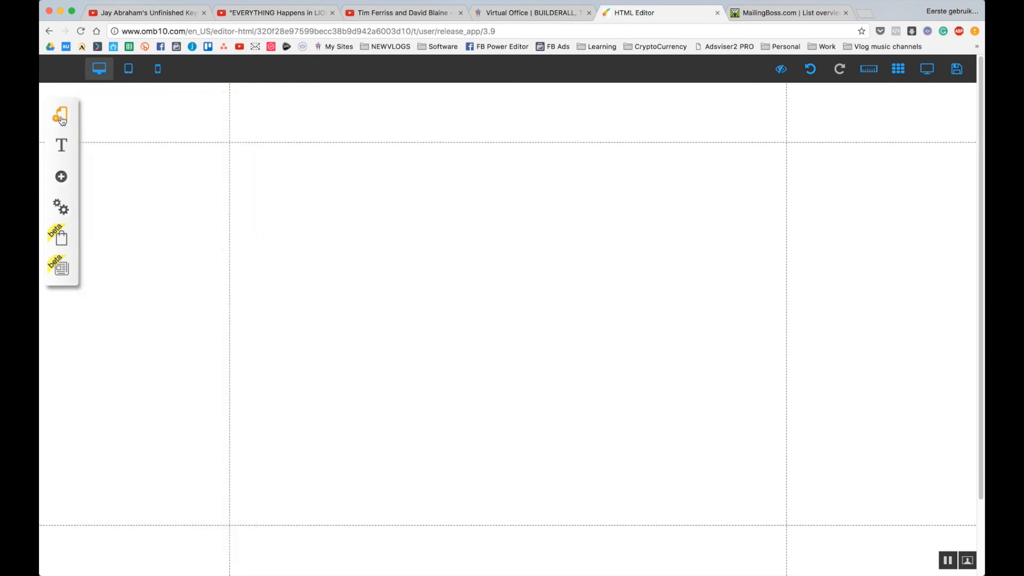
pyautogui.click(63, 123)
pyautogui.click(234, 153)
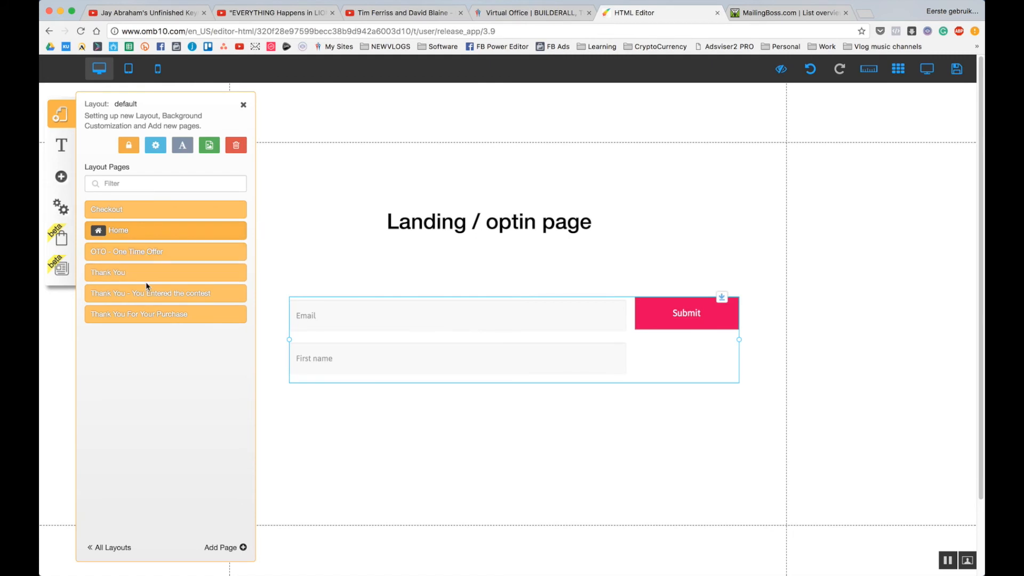
pyautogui.click(133, 234)
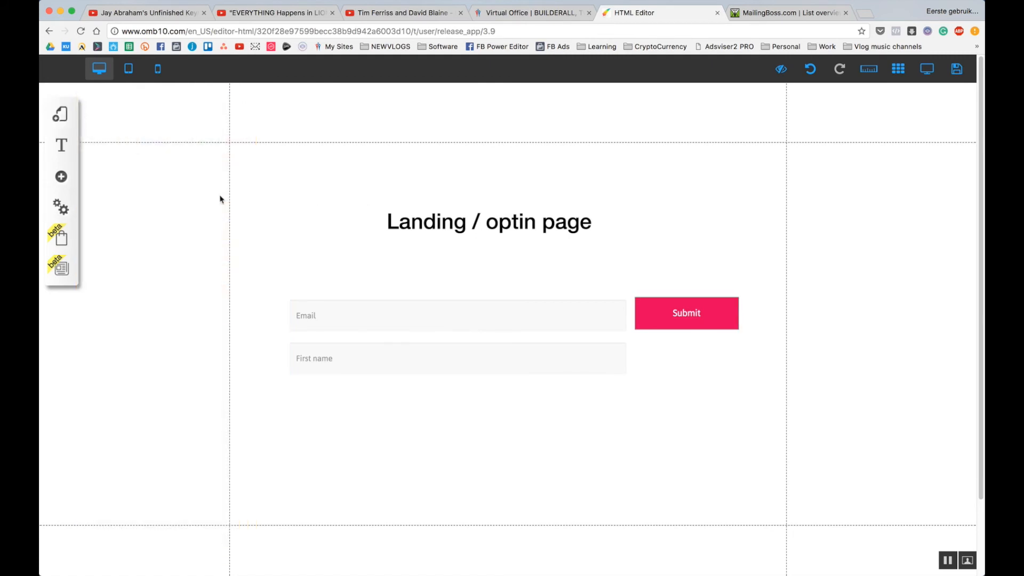
# Add a Login Button and drag it into the header at the page's top right.
pyautogui.click(61, 177)
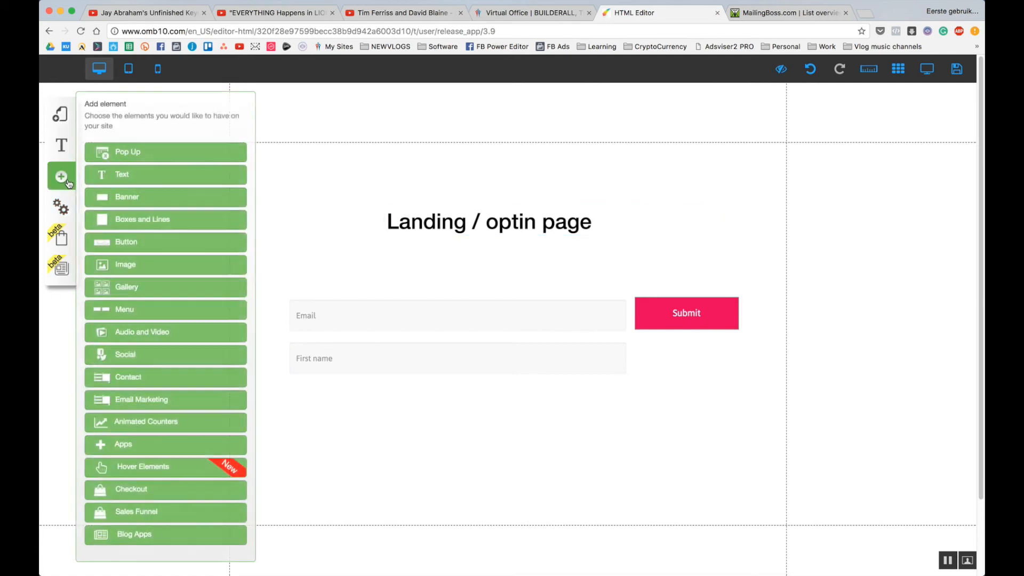
pyautogui.click(157, 245)
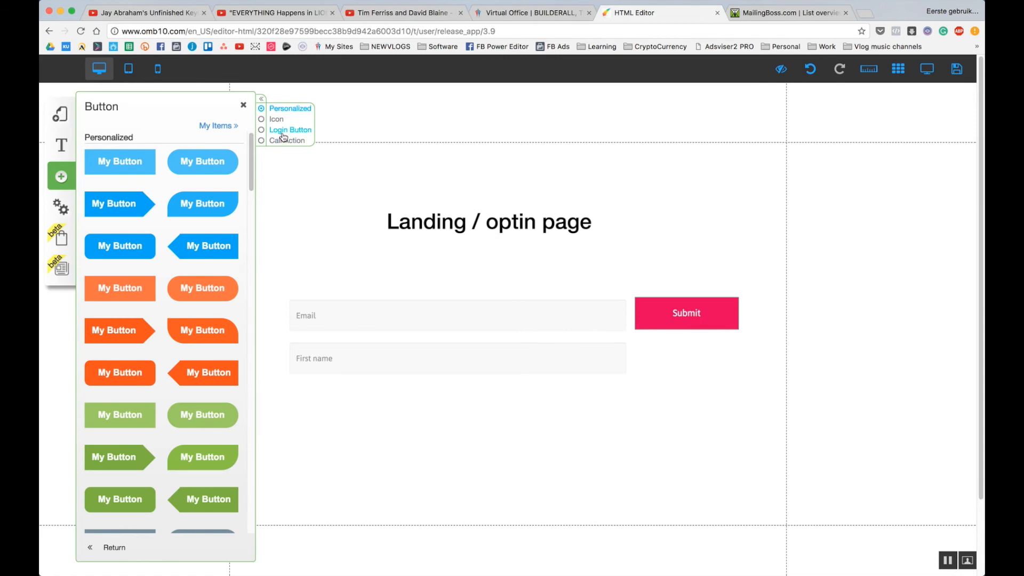
pyautogui.click(283, 131)
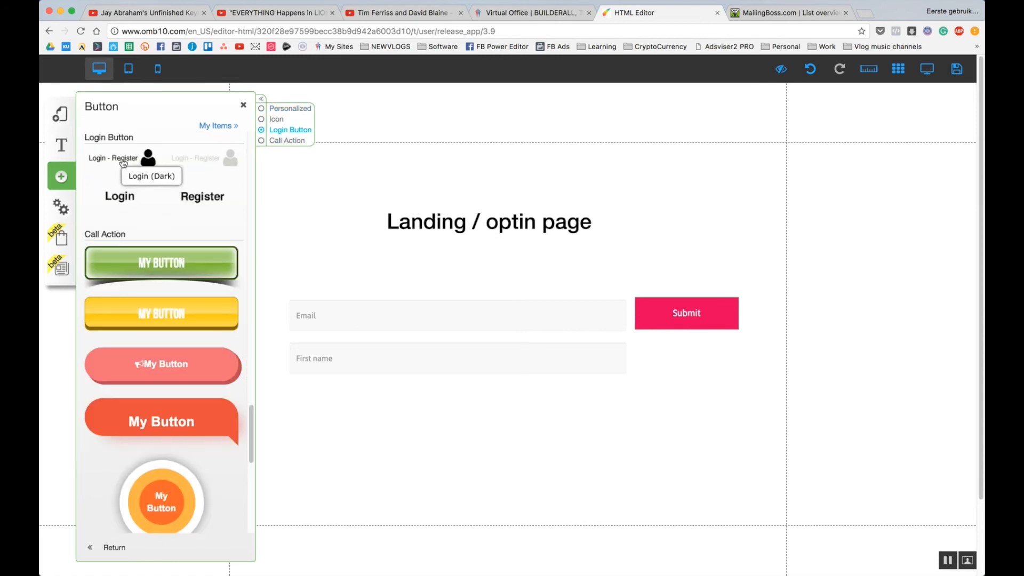
pyautogui.click(119, 198)
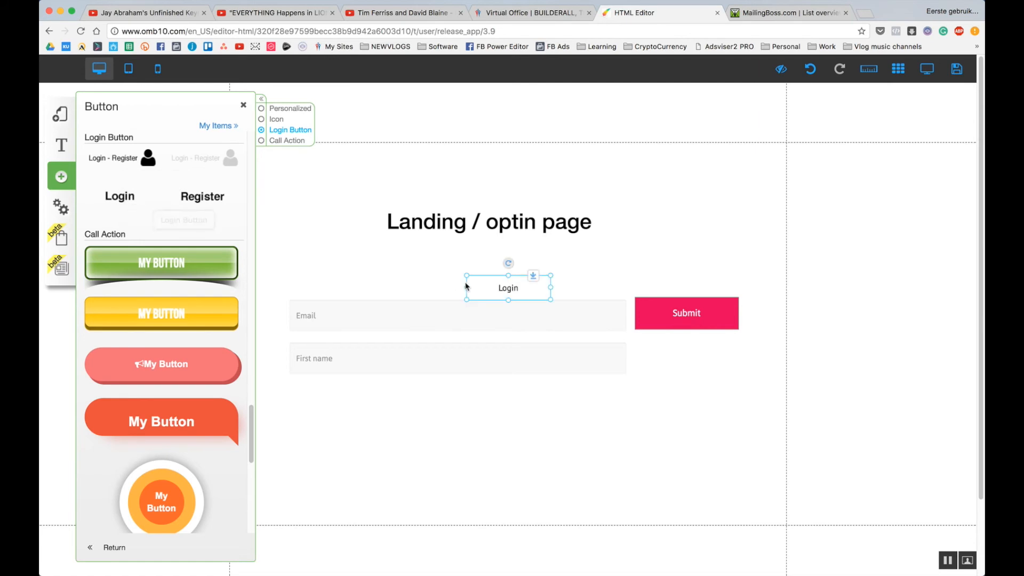
pyautogui.moveTo(522, 283); pyautogui.dragTo(737, 121)
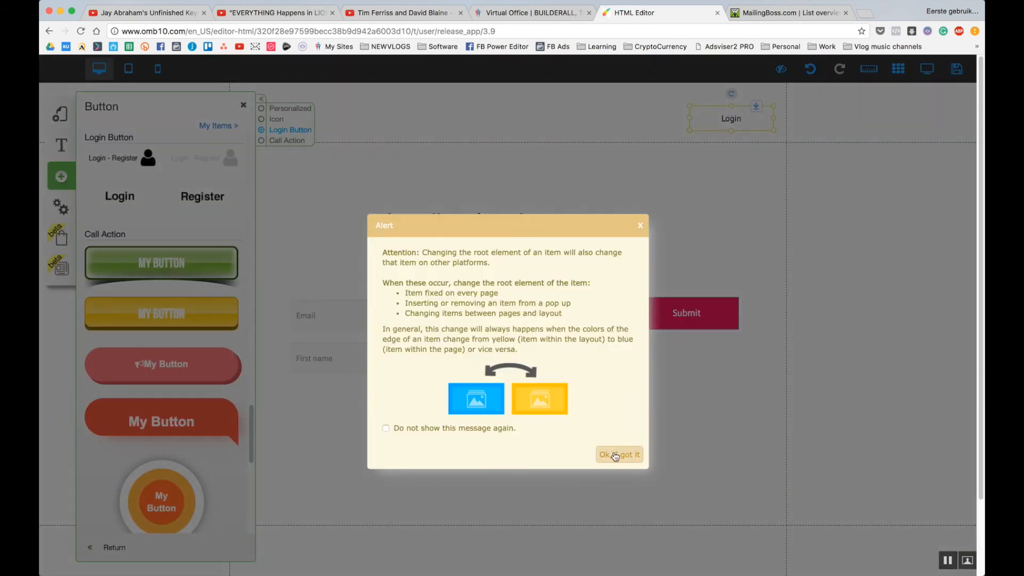
pyautogui.click(615, 455)
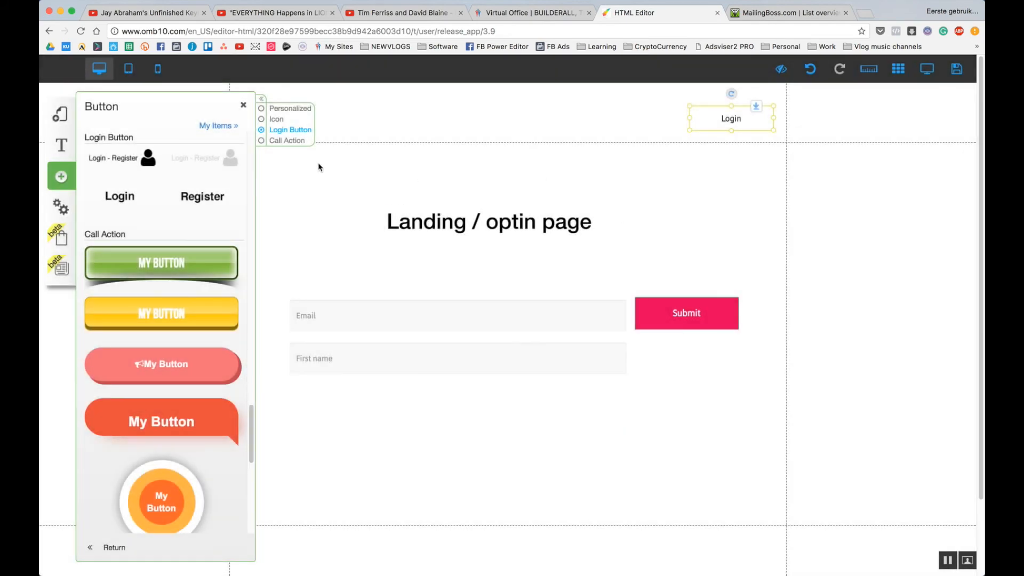
pyautogui.click(243, 106)
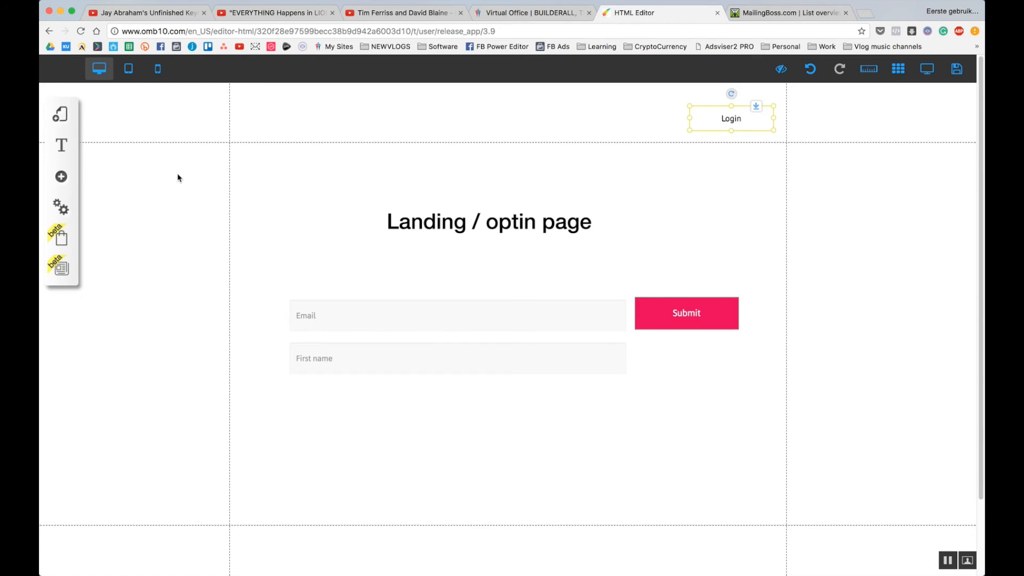
pyautogui.click(487, 172)
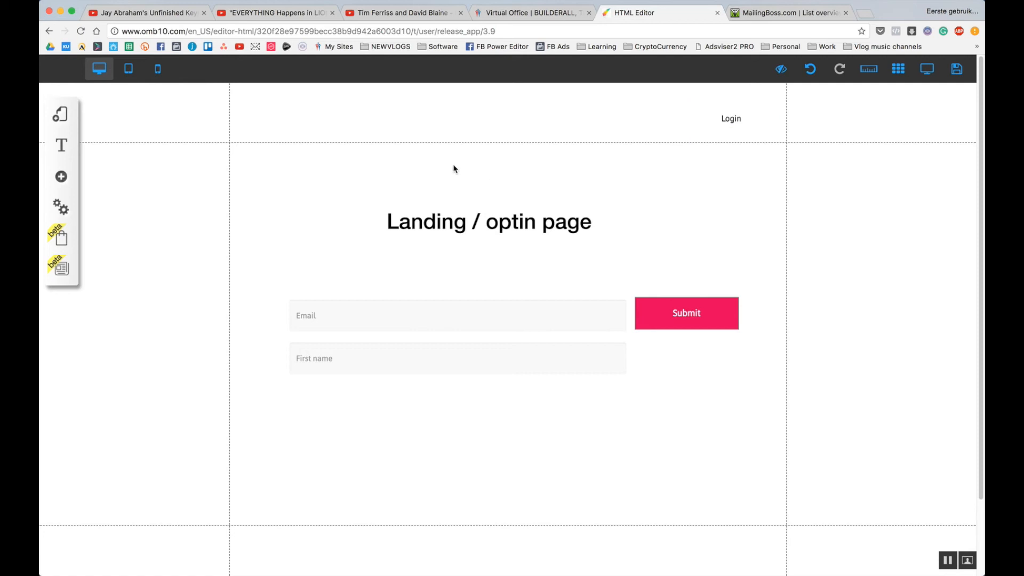
# Switch the editor to the Membership Dashboard layout's page.
pyautogui.click(61, 114)
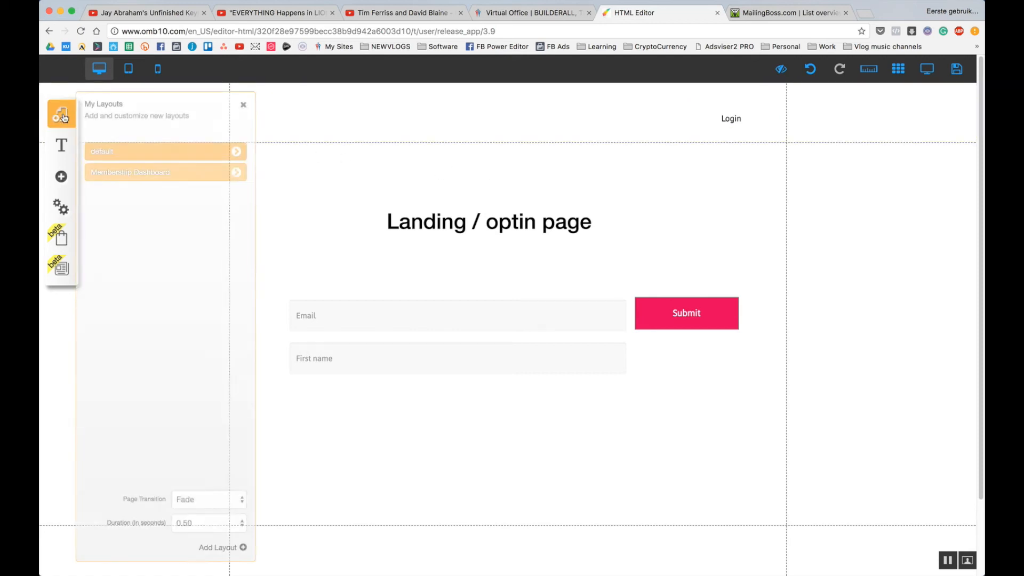
pyautogui.click(236, 172)
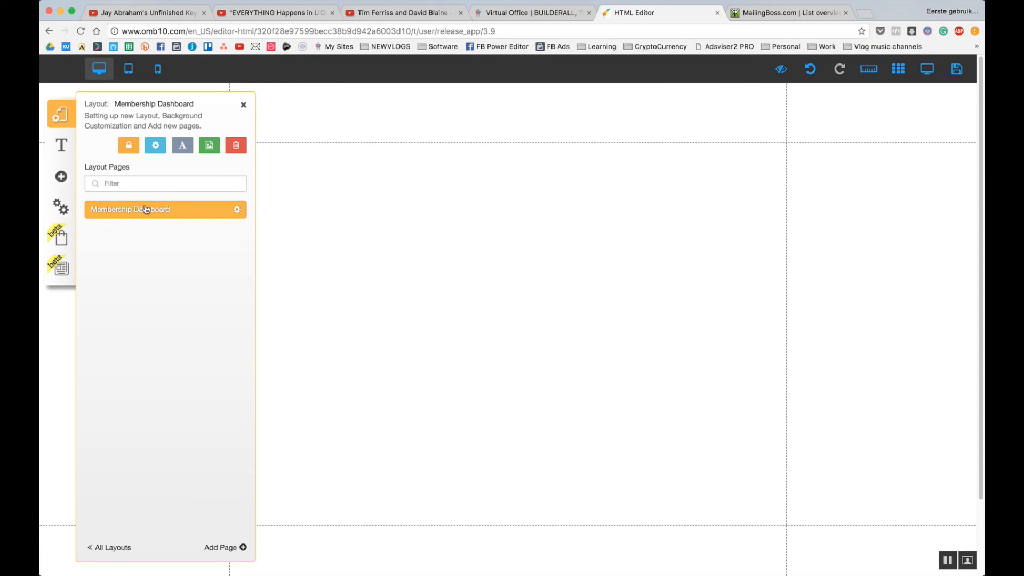
pyautogui.click(236, 209)
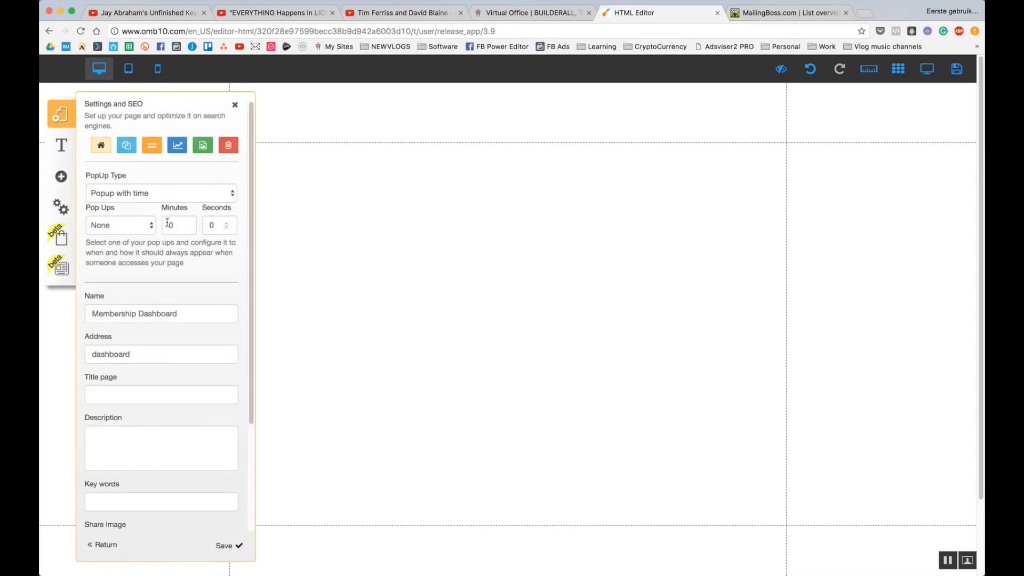
pyautogui.click(238, 547)
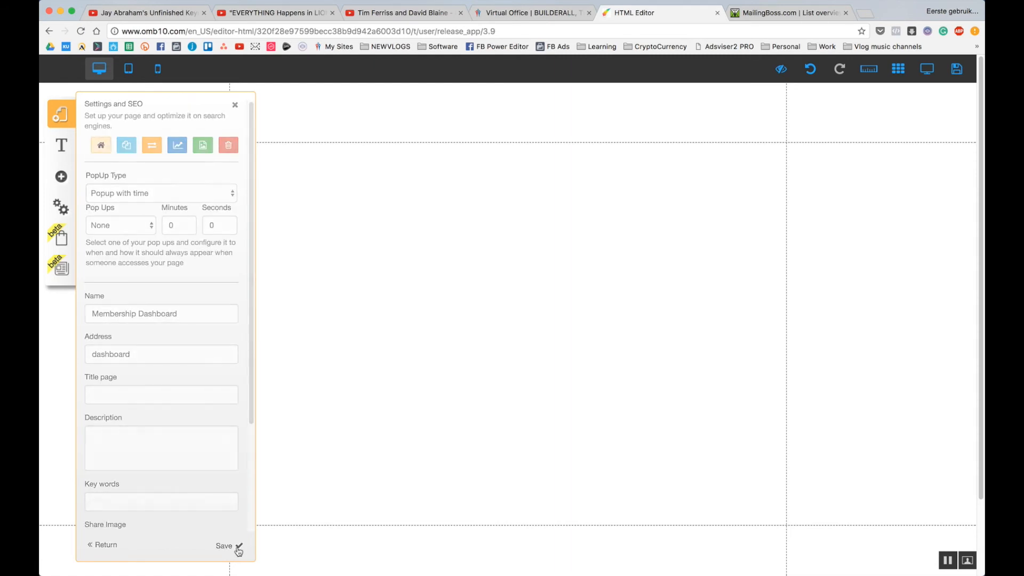
# Add a Title XL text reading 'Membership Dashboard' and move it near the page top.
pyautogui.click(60, 177)
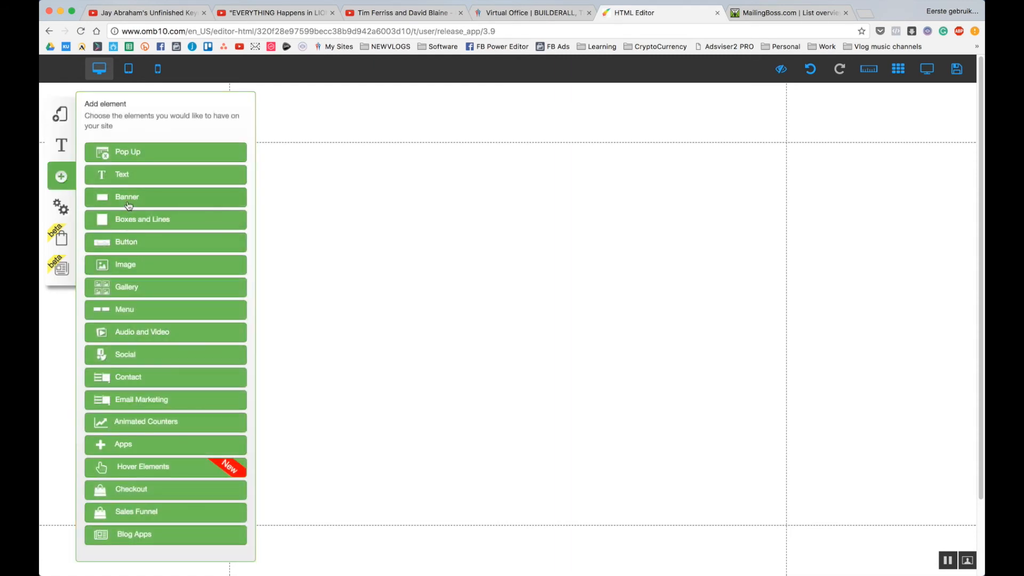
pyautogui.click(132, 181)
pyautogui.click(210, 186)
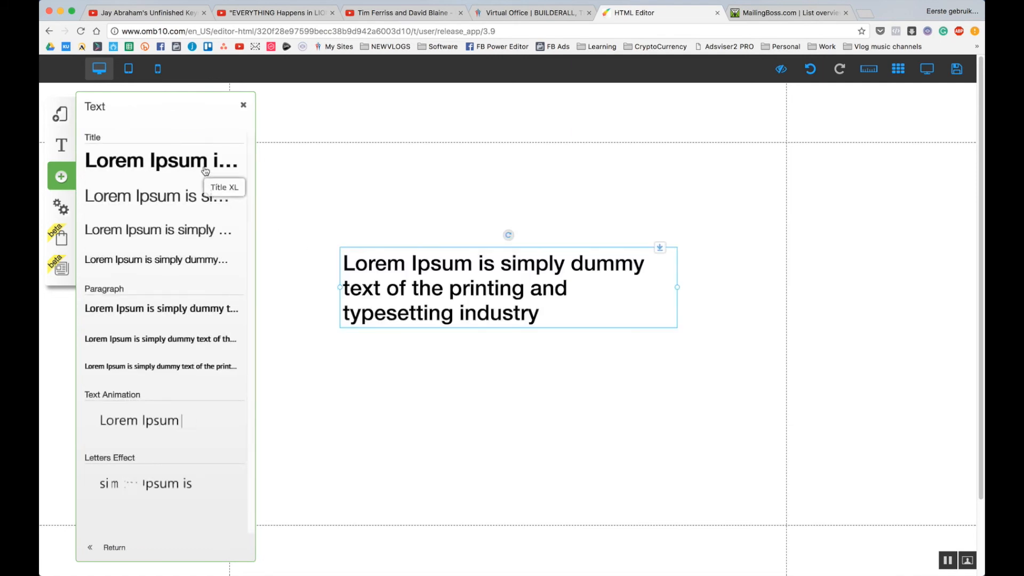
pyautogui.doubleClick(422, 277)
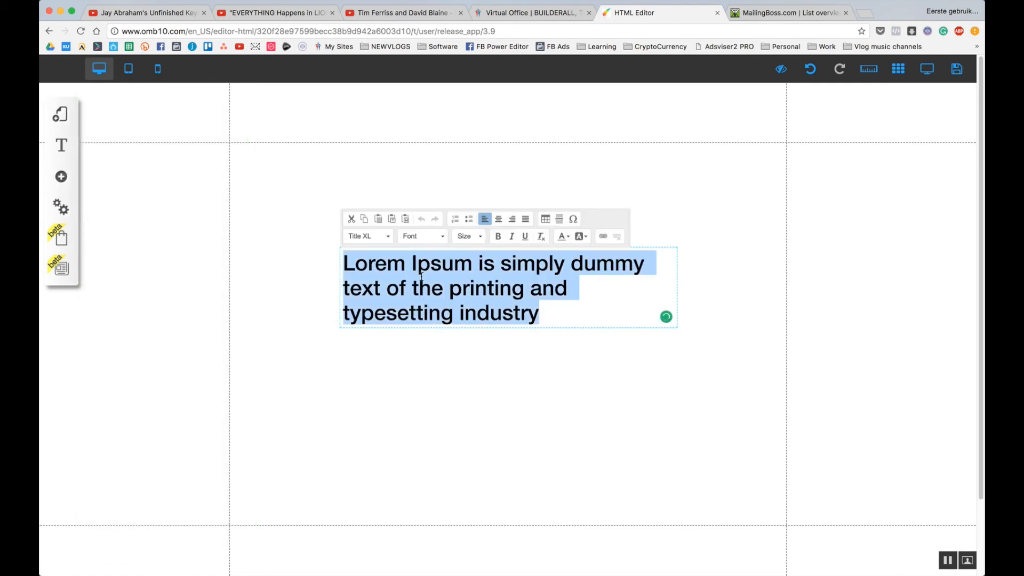
pyautogui.write('Membershi')
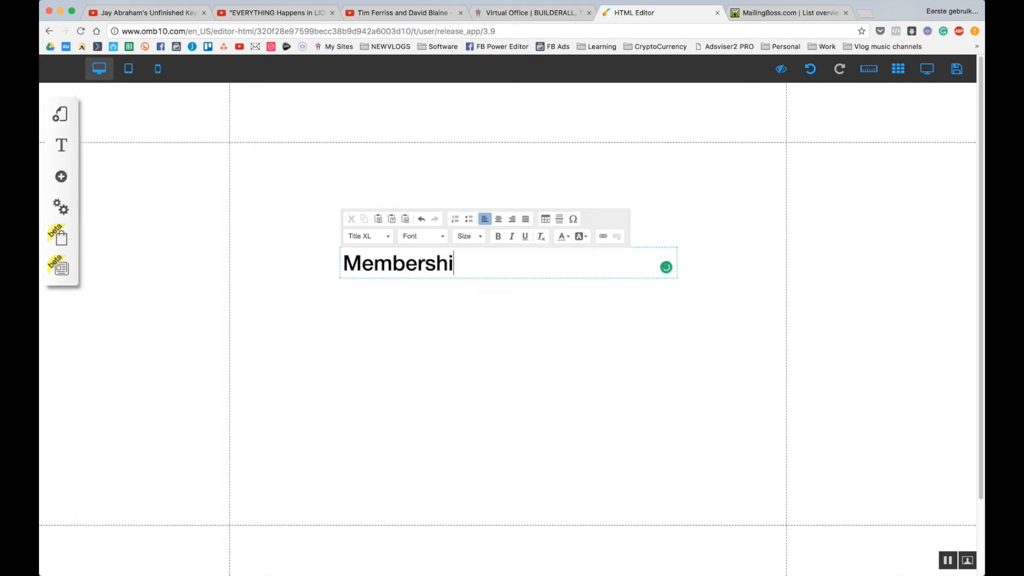
pyautogui.write('p Dashboard')
pyautogui.click(461, 312)
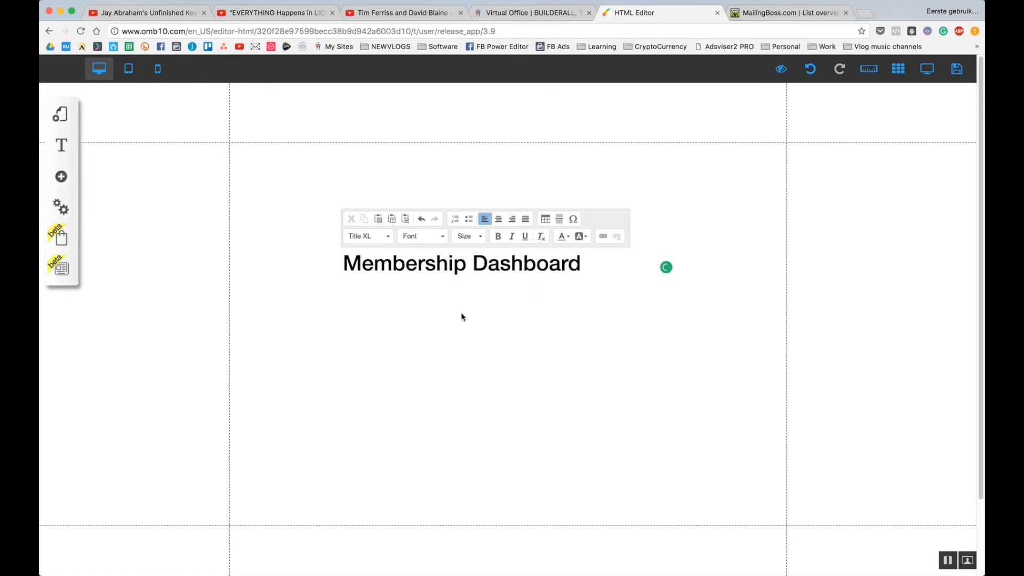
pyautogui.moveTo(460, 265); pyautogui.dragTo(495, 197)
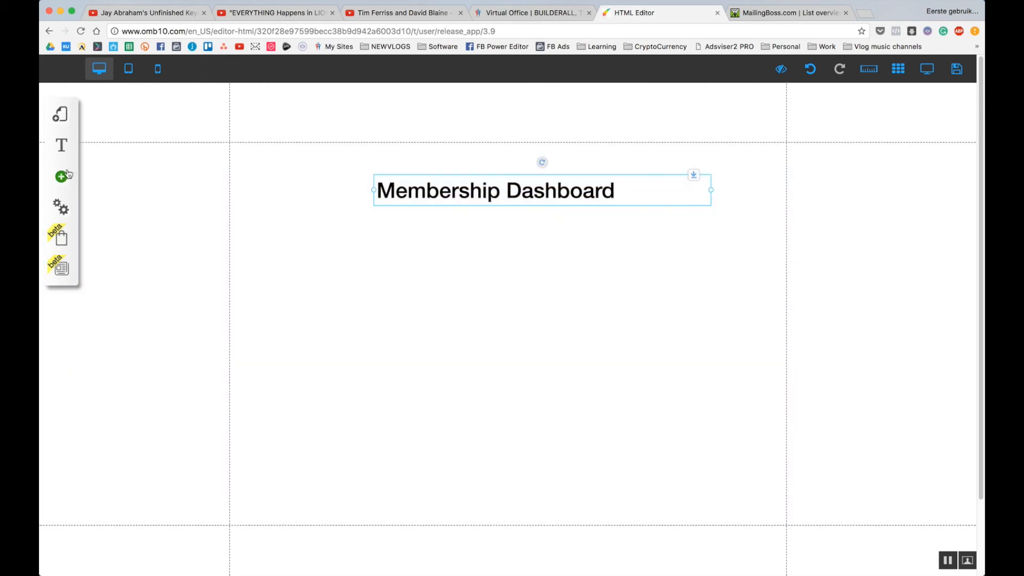
# Add a YouTube video below the heading and enlarge it.
pyautogui.click(61, 177)
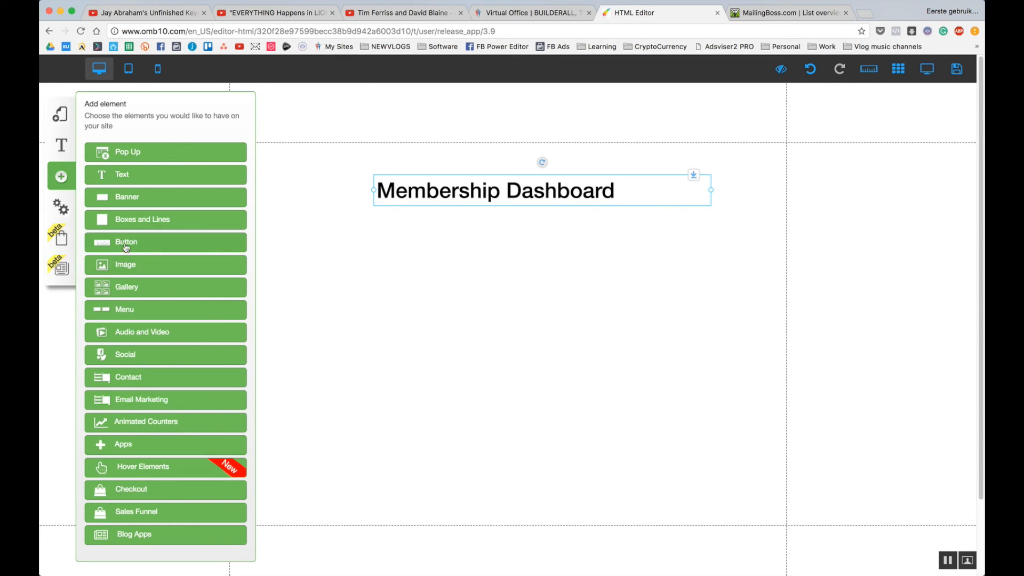
pyautogui.click(136, 332)
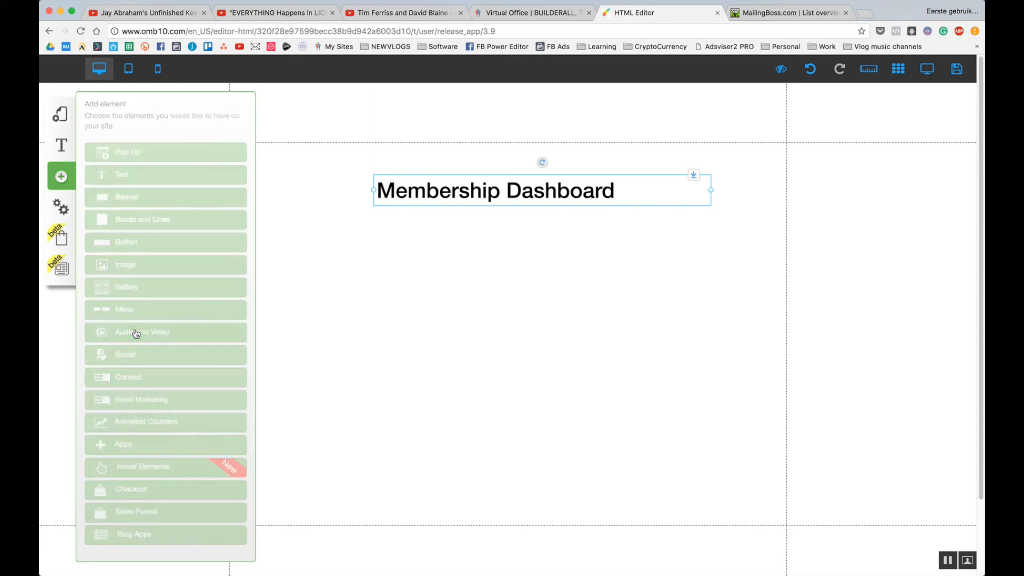
pyautogui.click(128, 195)
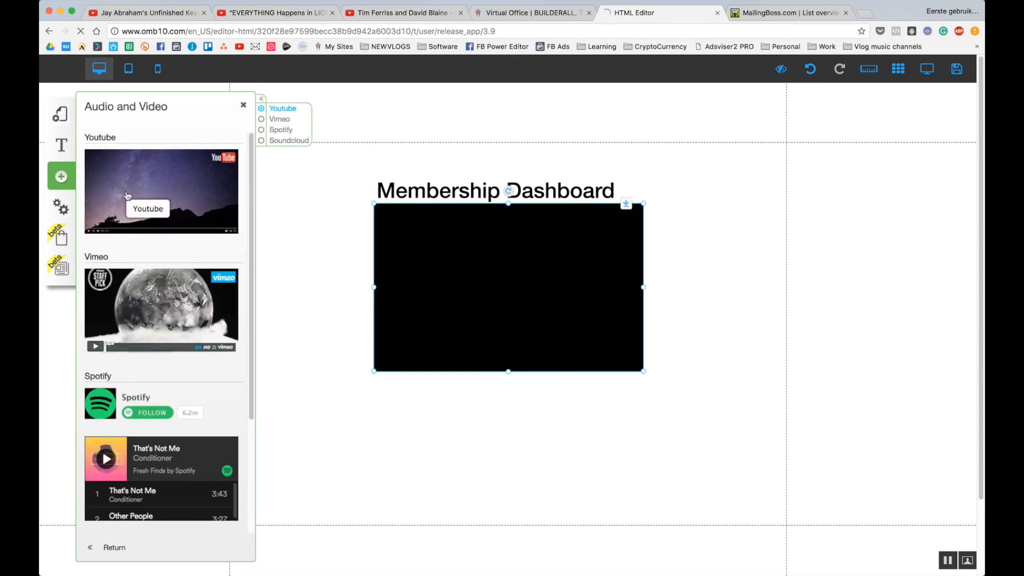
pyautogui.moveTo(511, 261); pyautogui.dragTo(421, 273)
pyautogui.moveTo(556, 384); pyautogui.dragTo(727, 502)
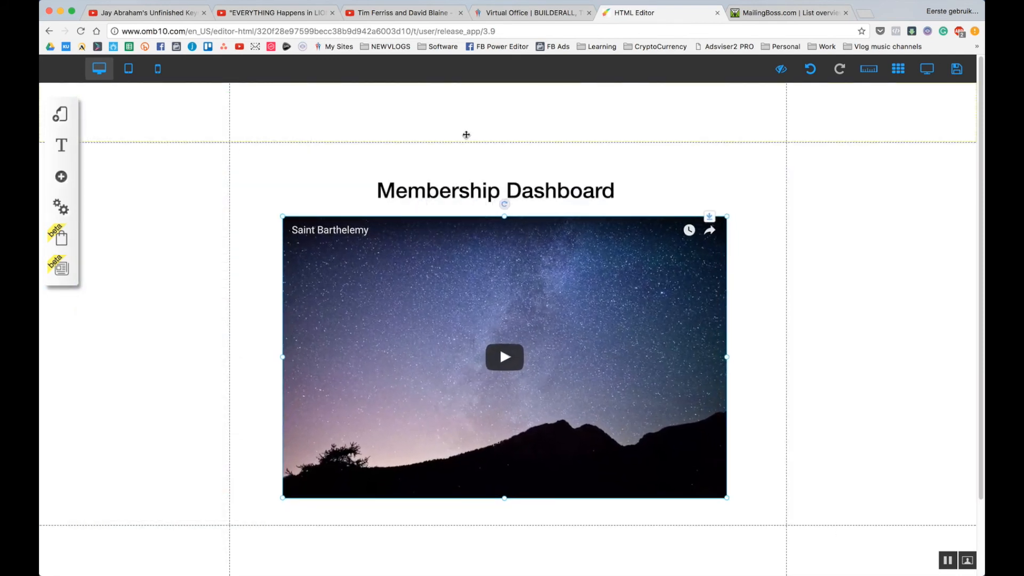
# Place a Login Button in the header at the upper right.
pyautogui.click(62, 176)
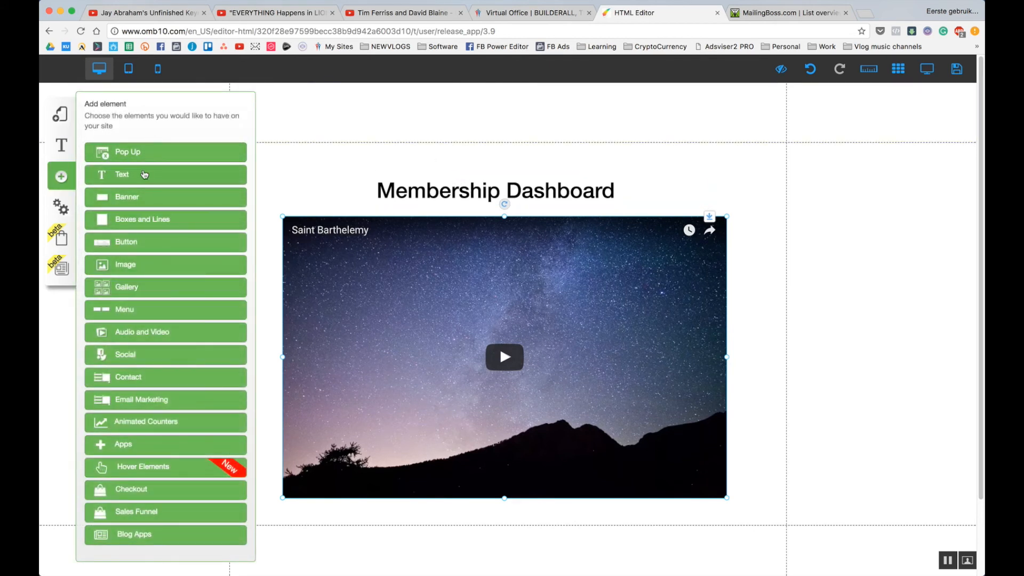
pyautogui.click(141, 244)
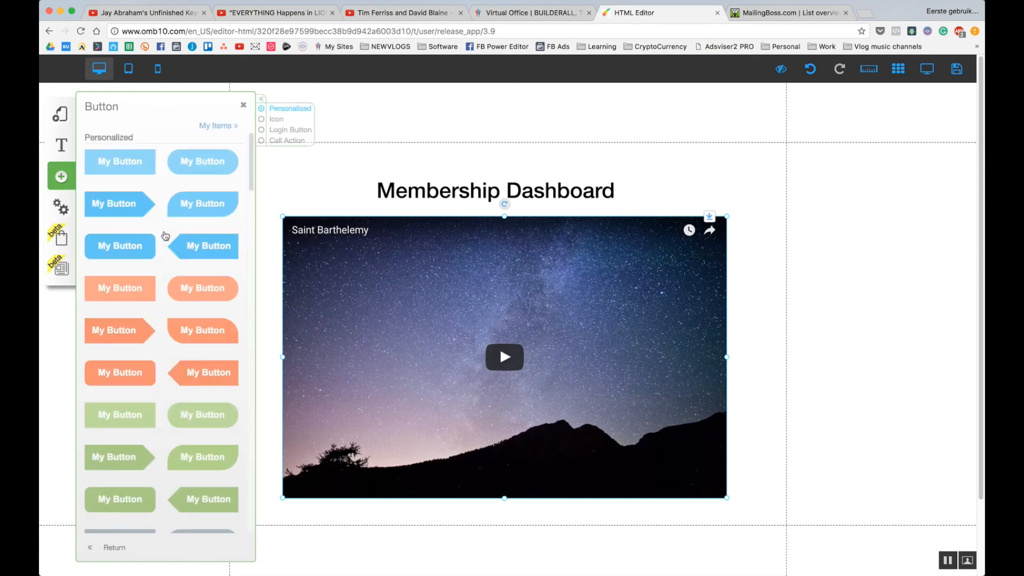
pyautogui.click(291, 131)
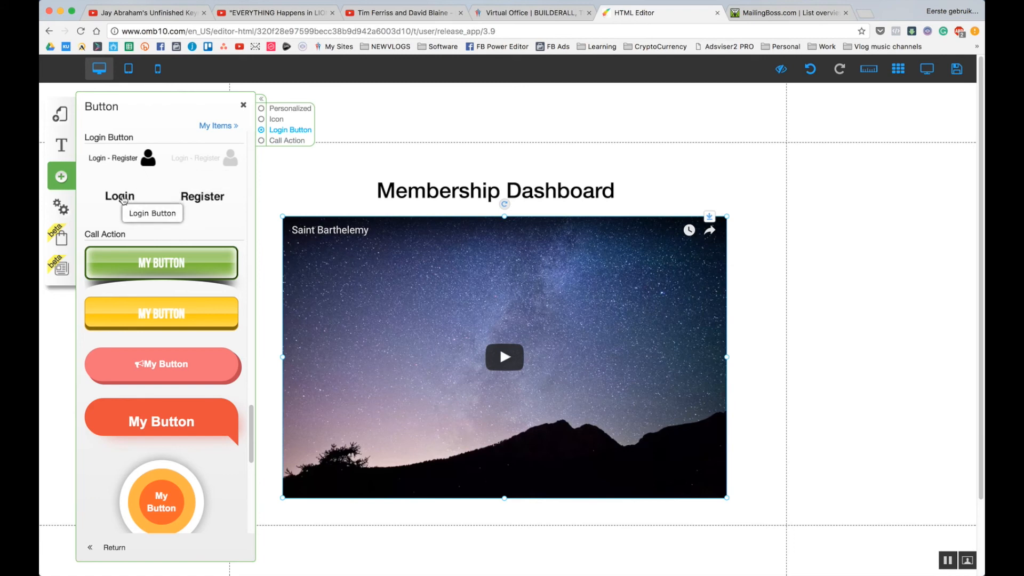
pyautogui.moveTo(123, 199); pyautogui.dragTo(730, 123)
pyautogui.click(623, 428)
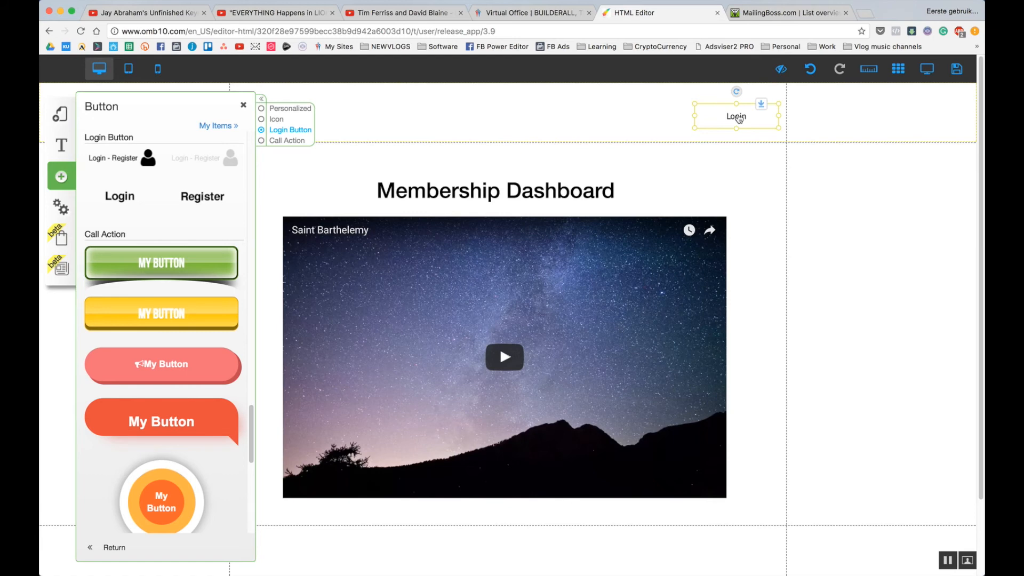
pyautogui.click(755, 168)
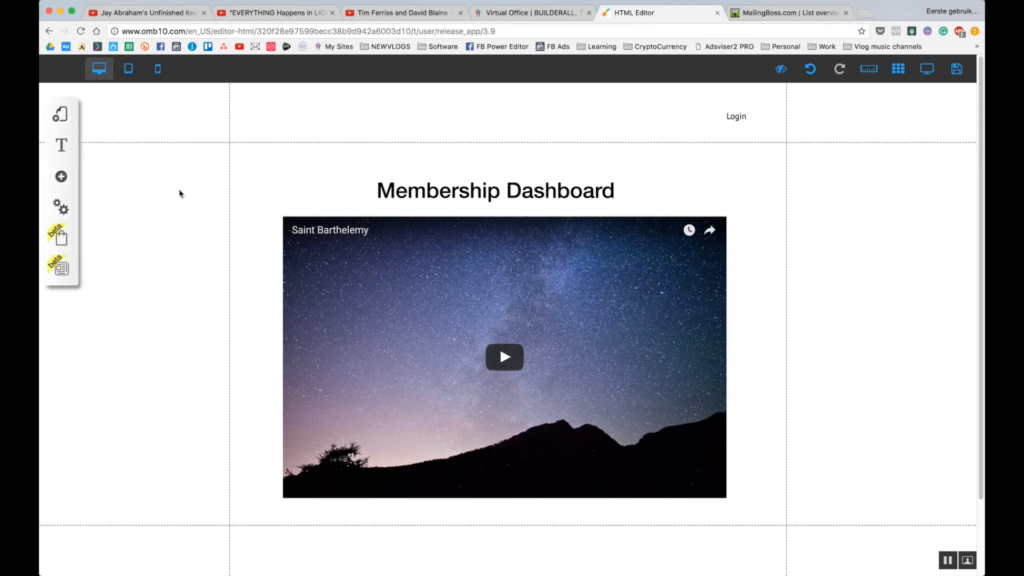
# Restrict the Membership Dashboard layout to the Course members area.
pyautogui.click(62, 116)
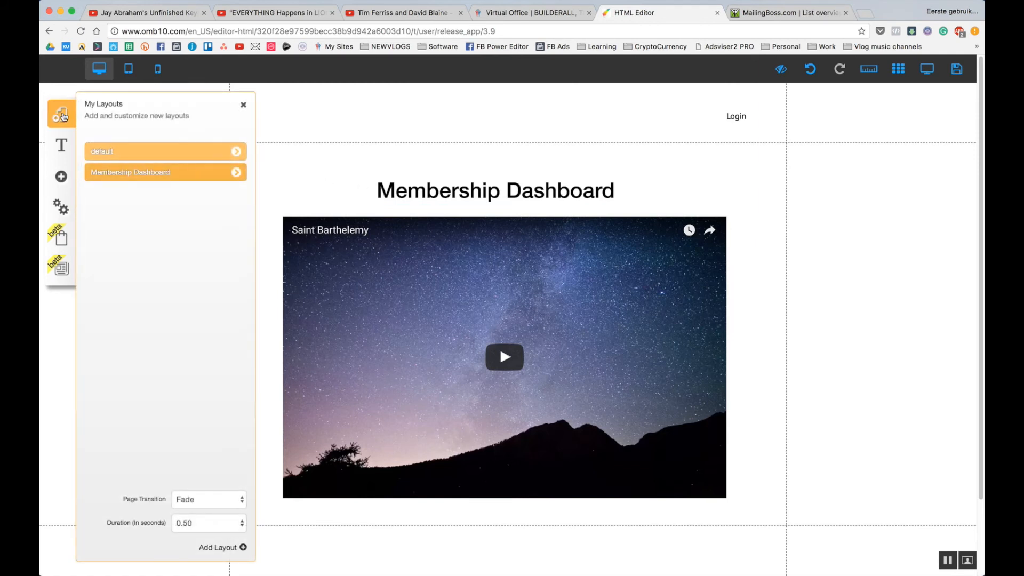
pyautogui.click(235, 172)
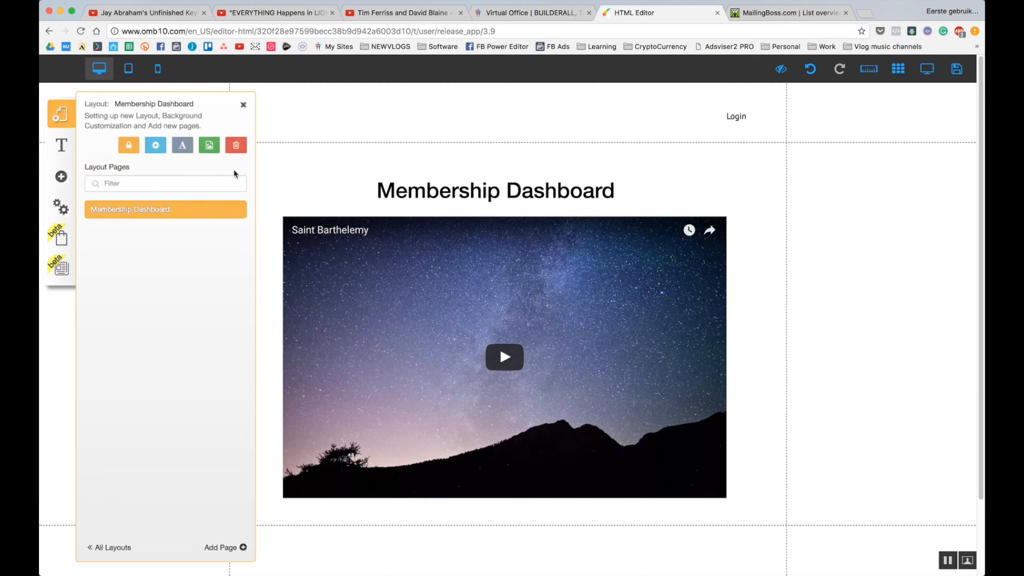
pyautogui.click(124, 151)
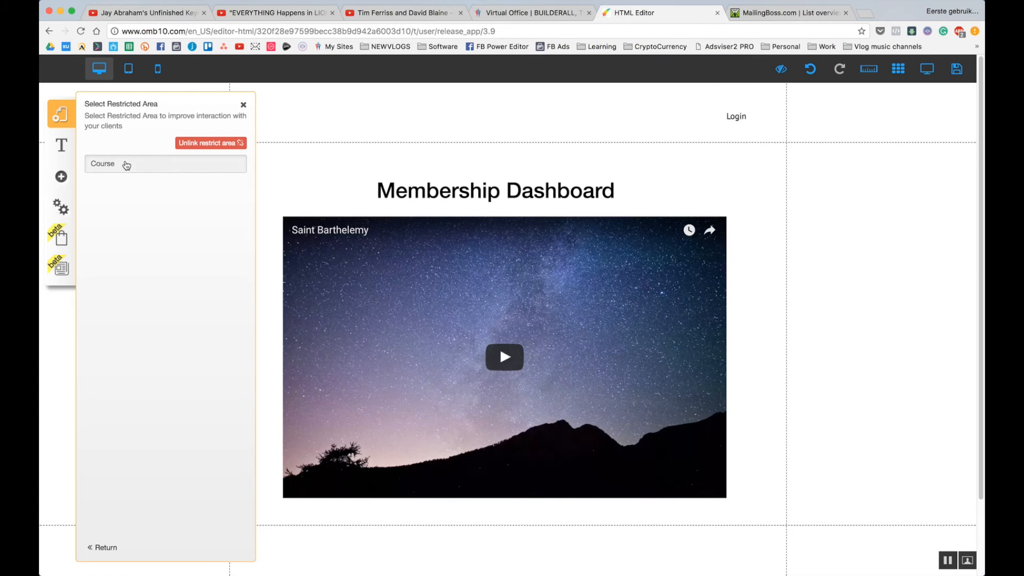
pyautogui.click(111, 170)
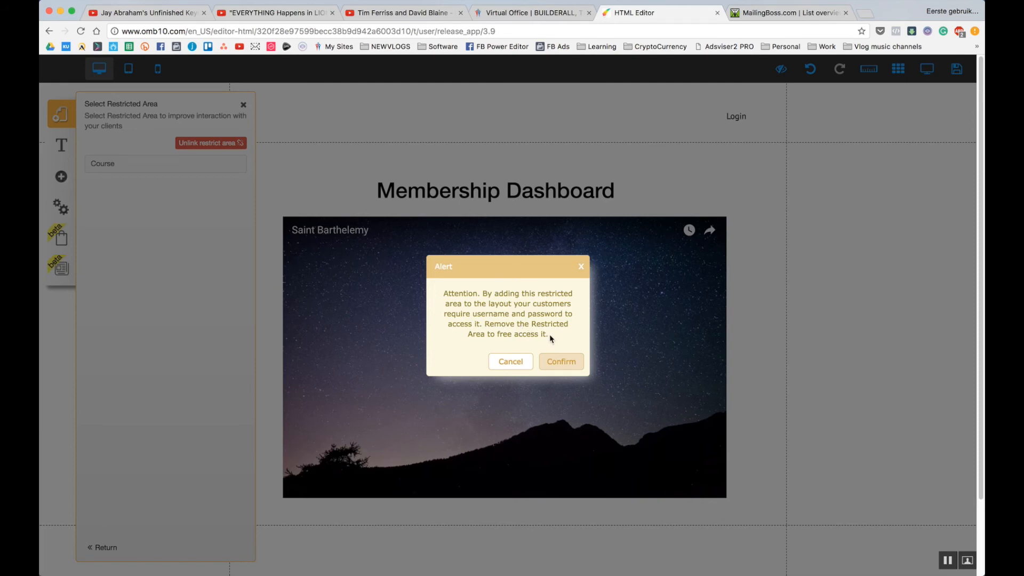
pyautogui.click(567, 363)
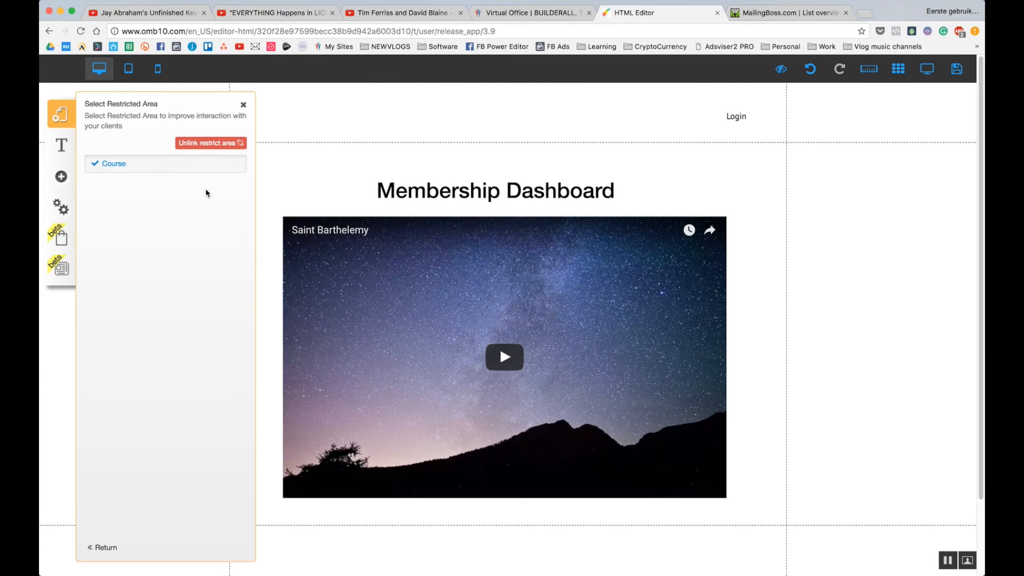
pyautogui.click(243, 106)
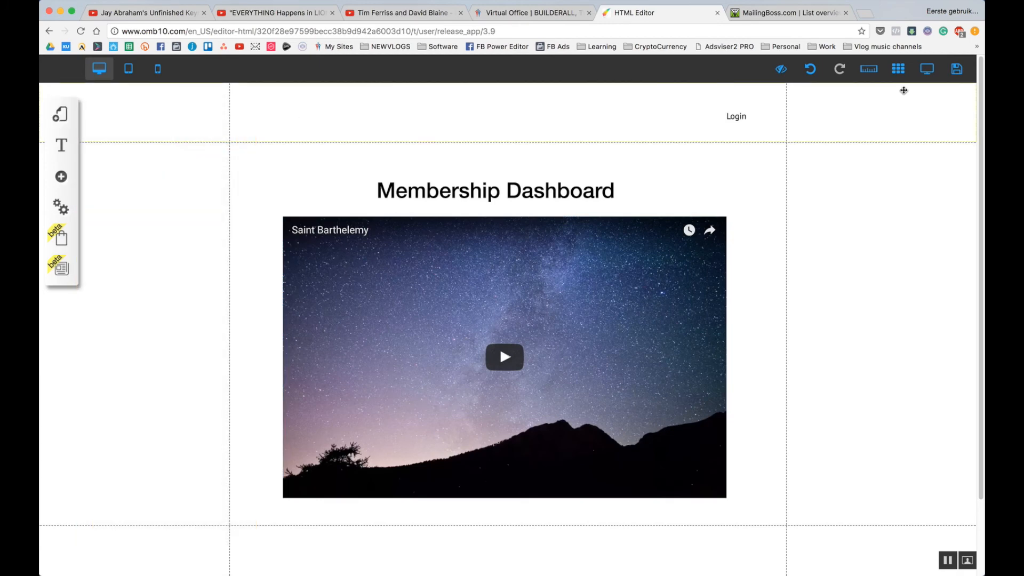
# Save all modified layouts and pages, then return to the Virtual Office.
pyautogui.click(958, 69)
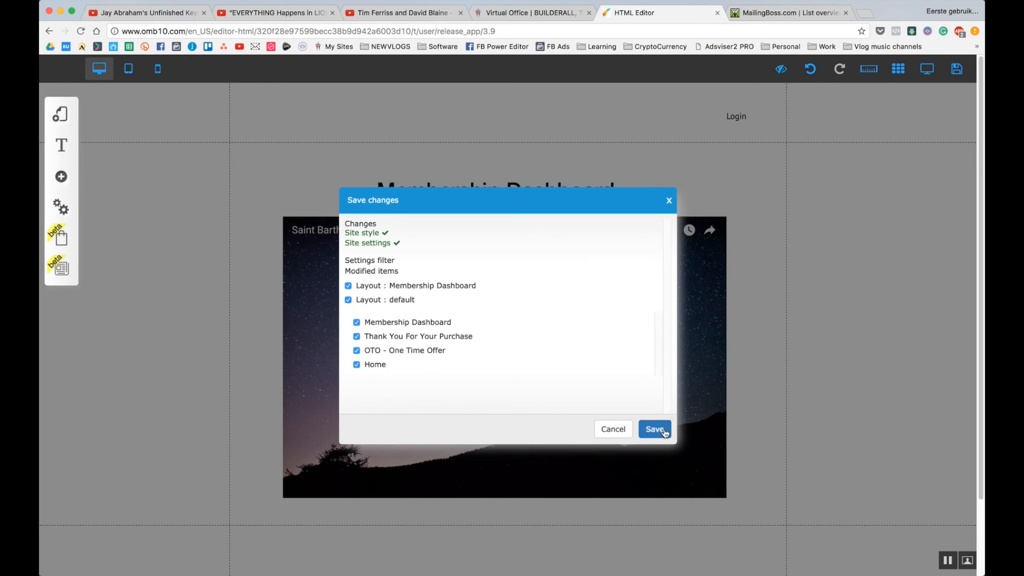
pyautogui.click(655, 430)
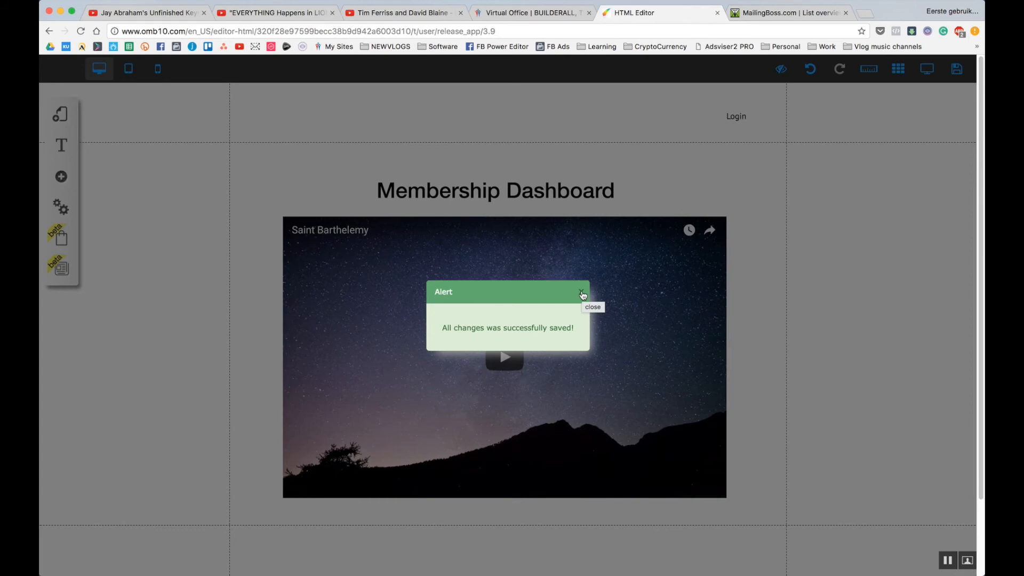
pyautogui.click(582, 293)
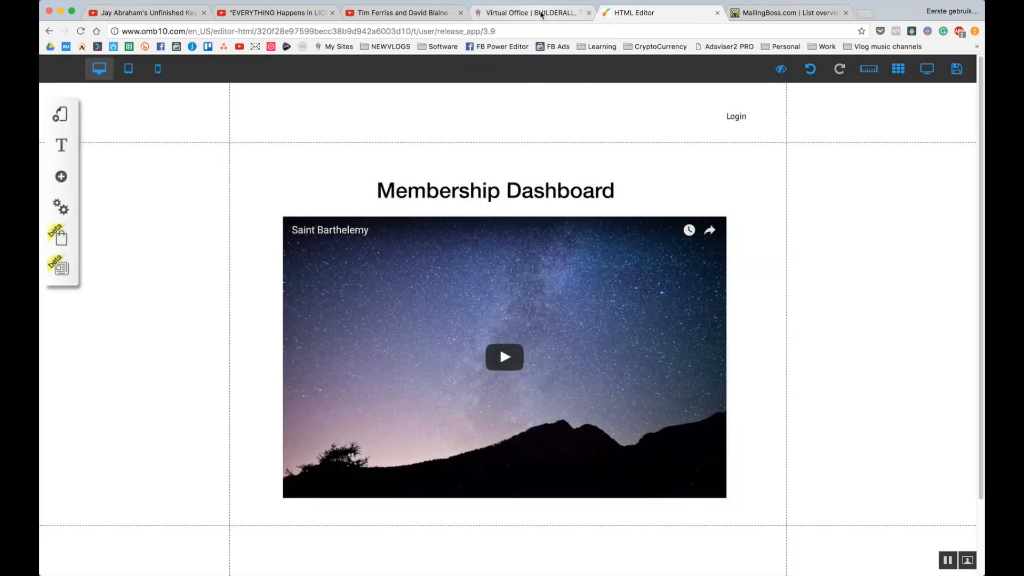
pyautogui.click(540, 14)
# Navigate to the Drag n Drop Site Builder's My sites list.
pyautogui.click(100, 103)
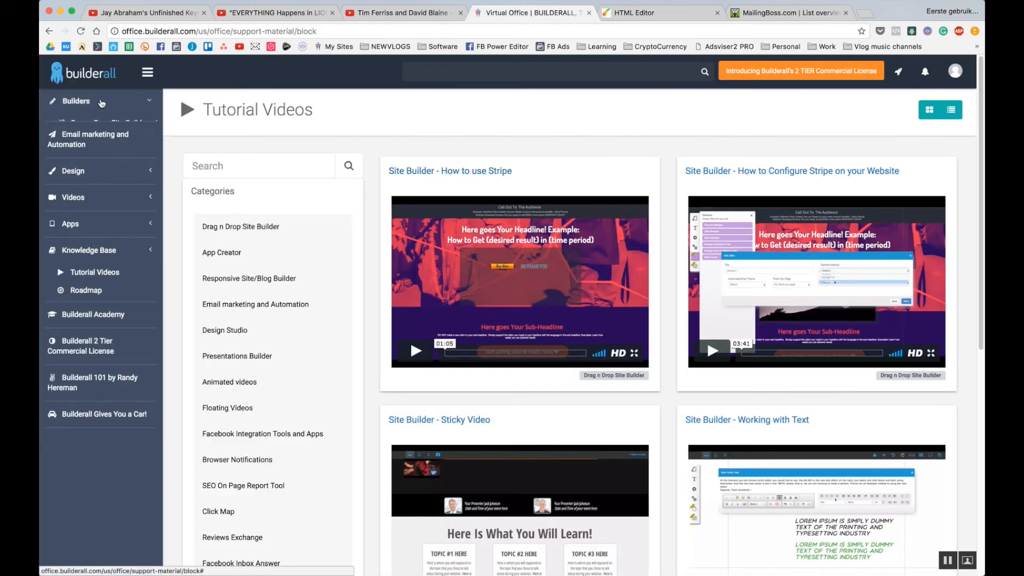
pyautogui.click(103, 127)
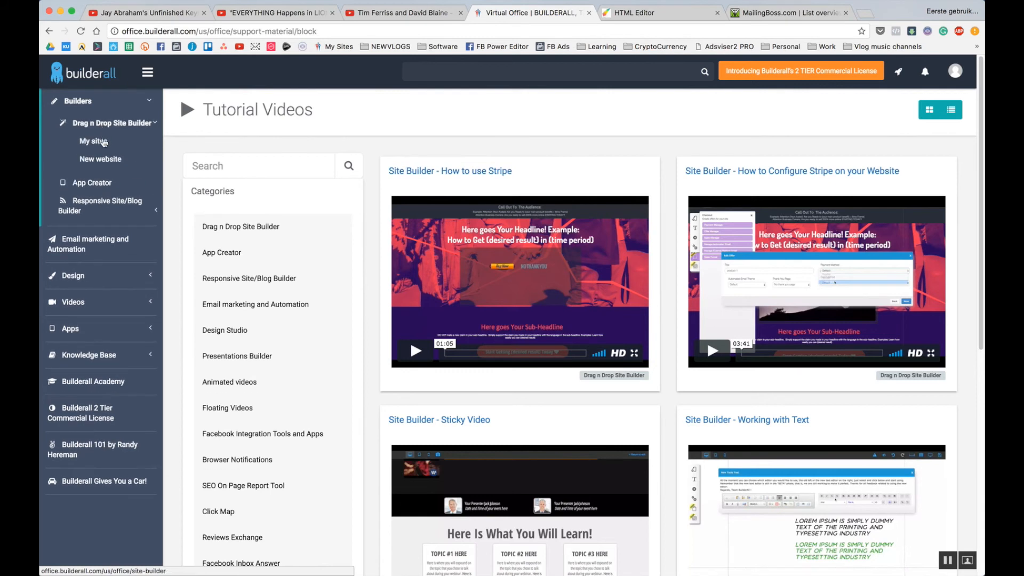
pyautogui.click(103, 141)
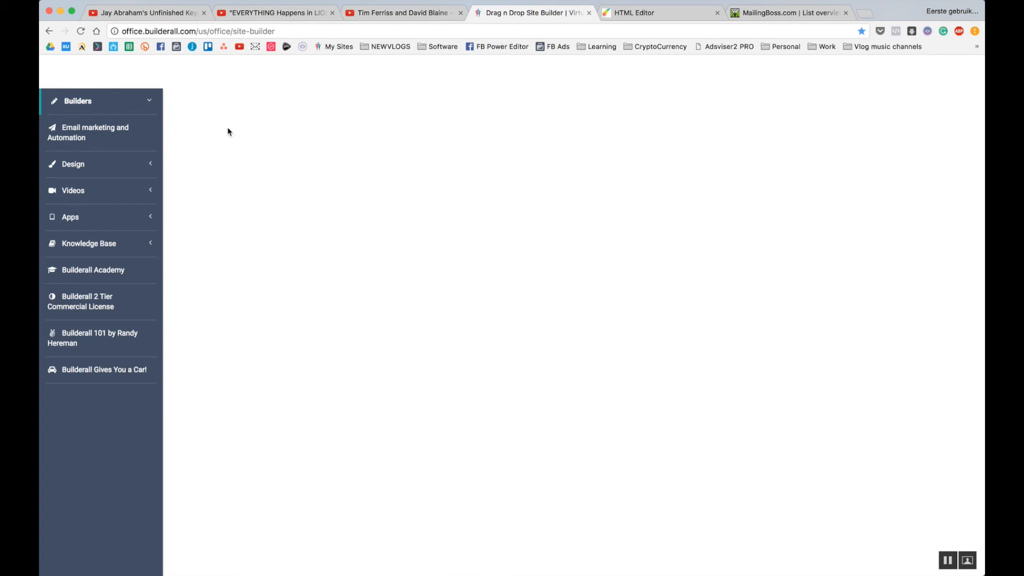
pyautogui.click(120, 99)
pyautogui.click(330, 47)
pyautogui.click(107, 129)
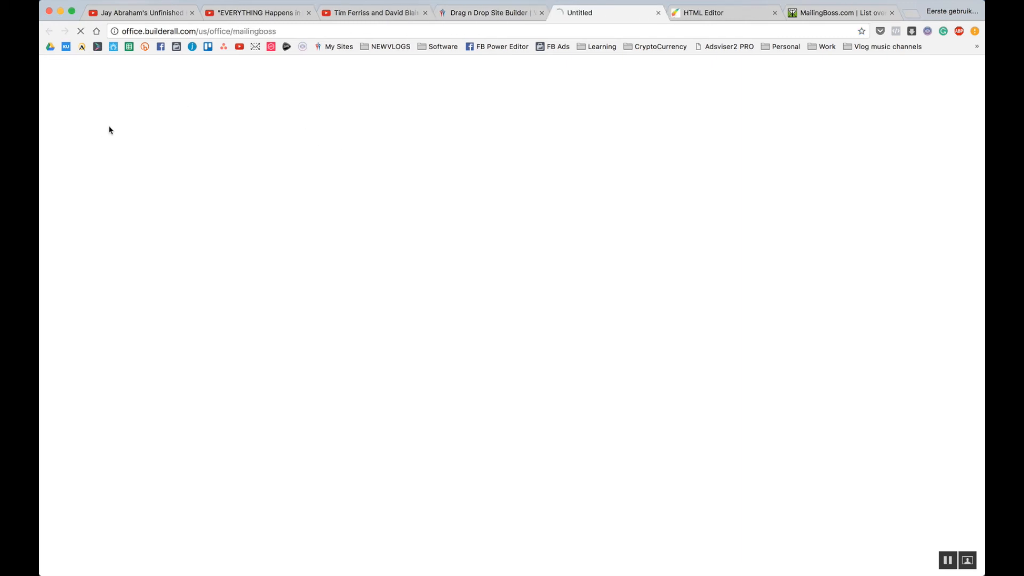
pyautogui.click(657, 13)
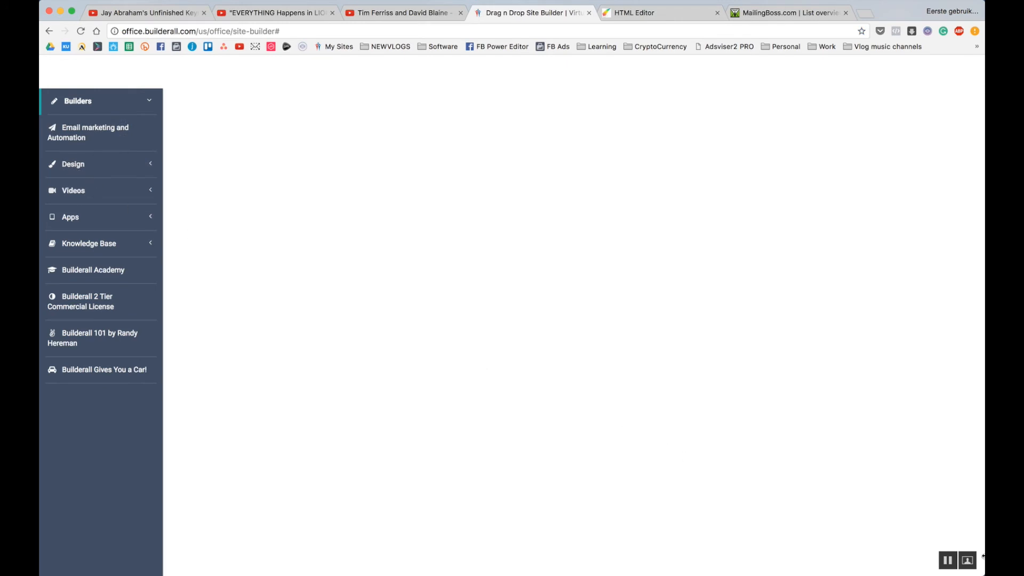
pyautogui.click(948, 561)
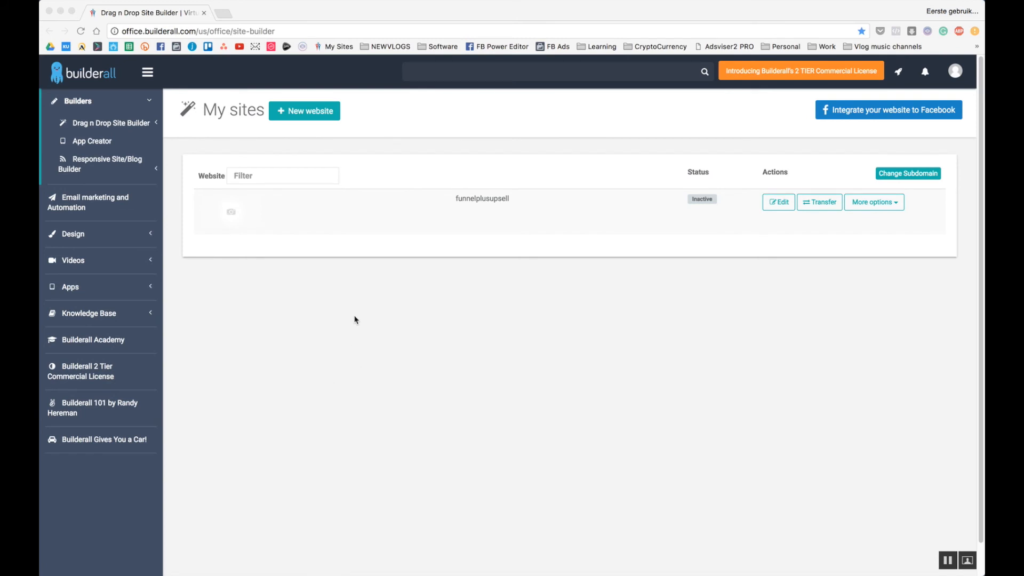
pyautogui.click(290, 290)
pyautogui.click(114, 122)
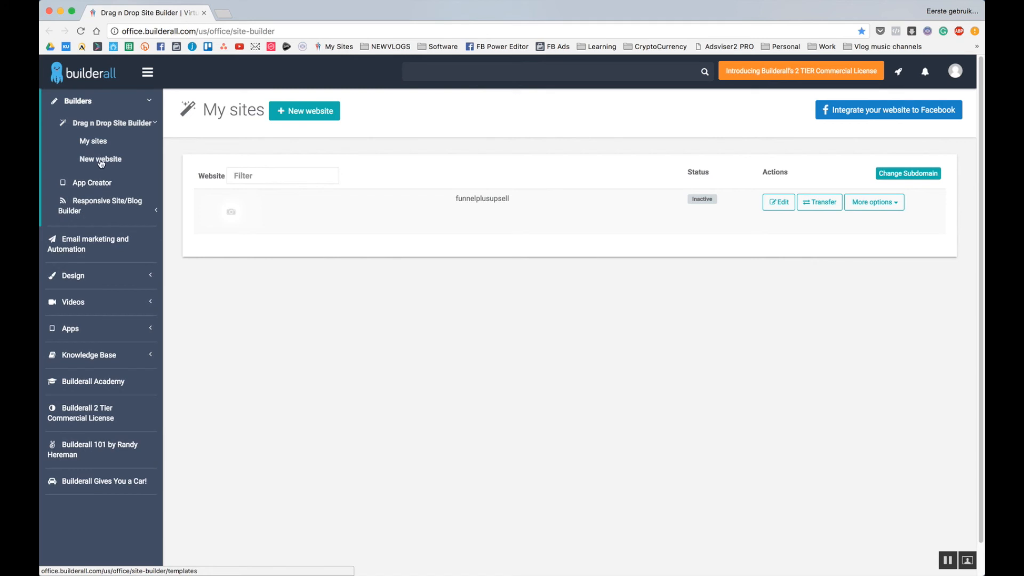
# Publish the funnelplusupsell site and confirm with OK.
pyautogui.click(875, 209)
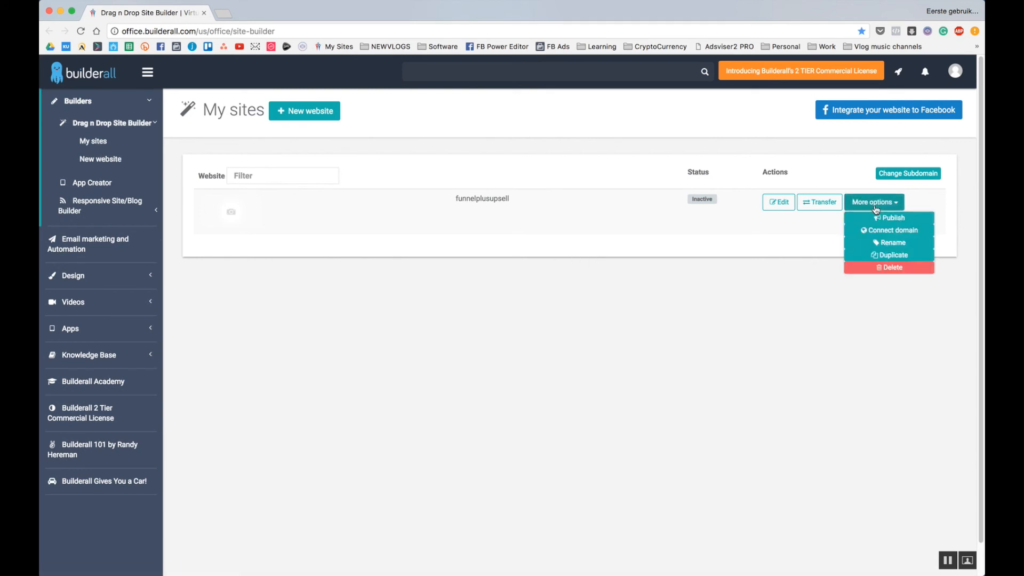
pyautogui.click(898, 220)
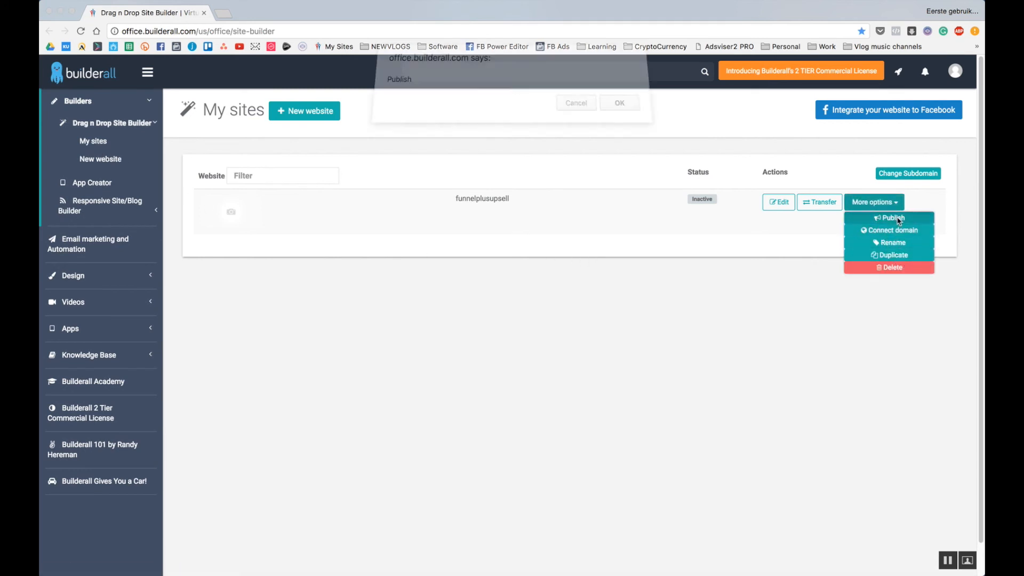
pyautogui.click(619, 111)
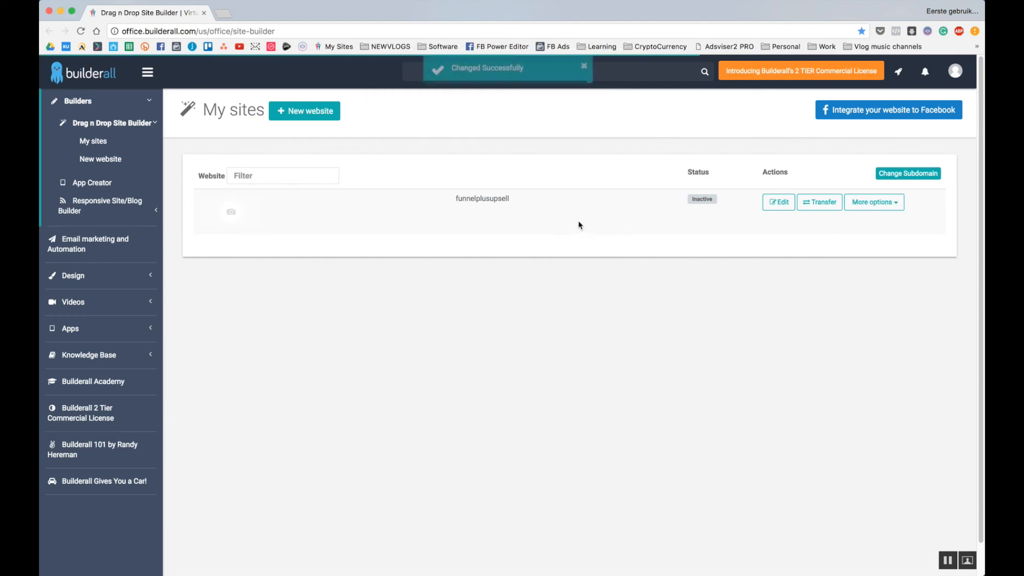
# Open the live funnelplusupsell site and dismiss the member Login popup.
pyautogui.click(502, 199)
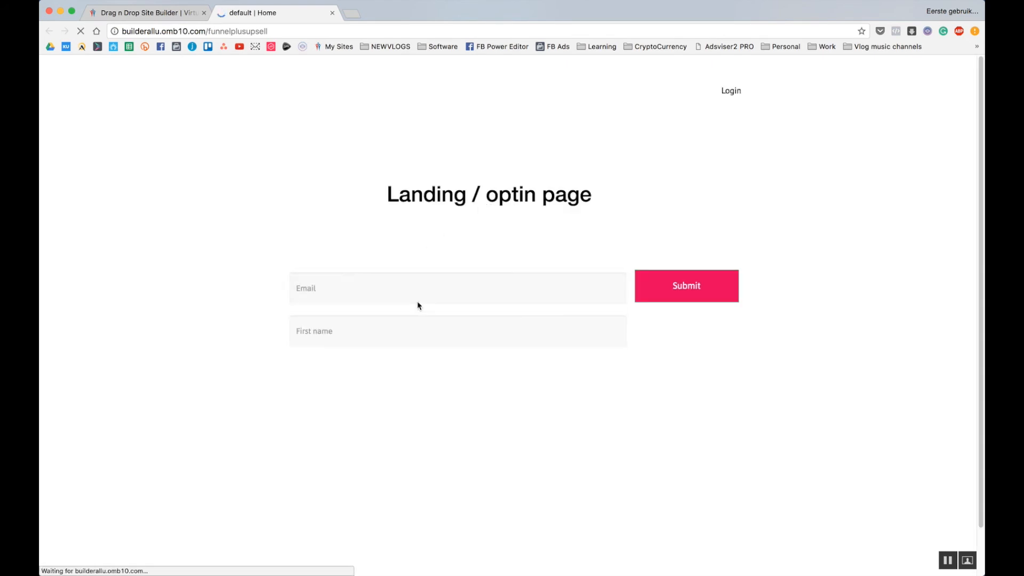
pyautogui.click(732, 92)
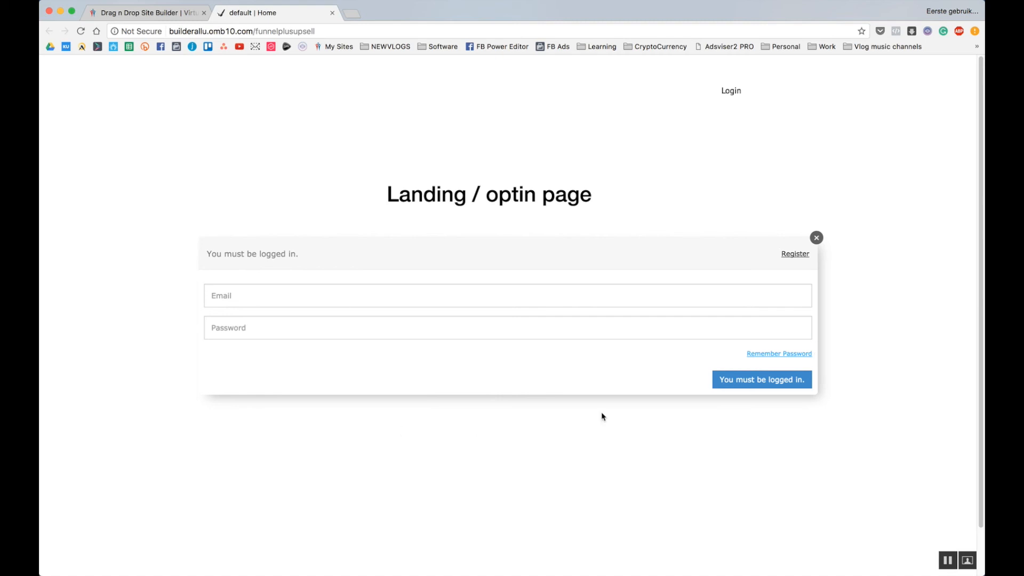
pyautogui.click(816, 237)
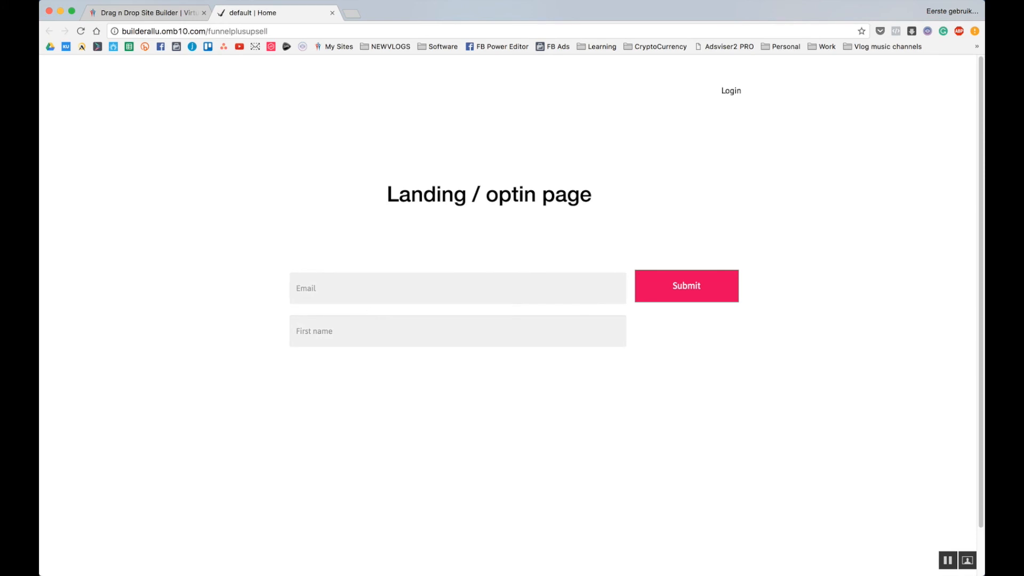
# Autofill the optin form's Email and First name from a saved entry and submit it.
pyautogui.write('ramduj')
pyautogui.press('BackSpace')
pyautogui.write('n')
pyautogui.press('Down')
pyautogui.press('Return')
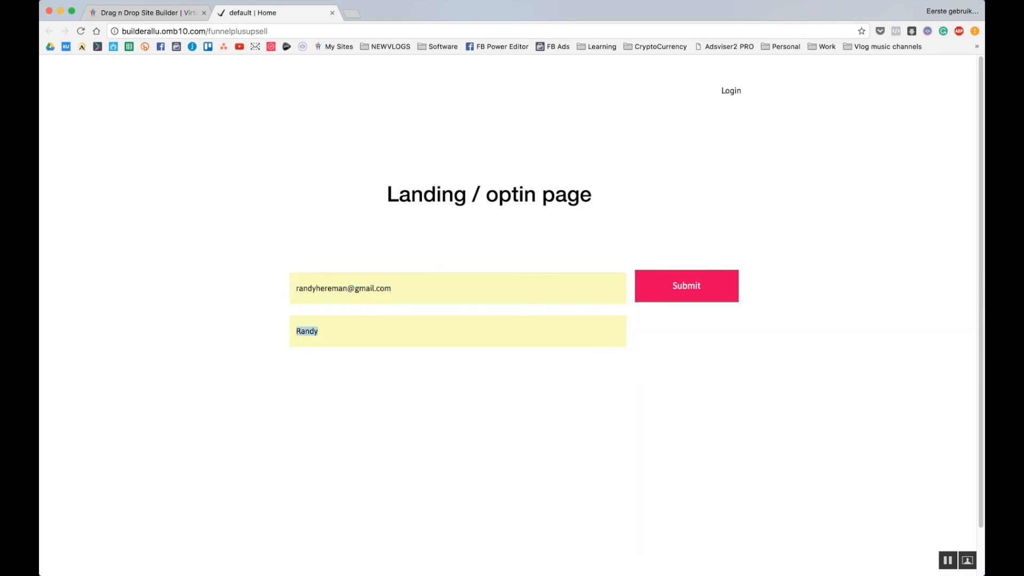
pyautogui.click(687, 287)
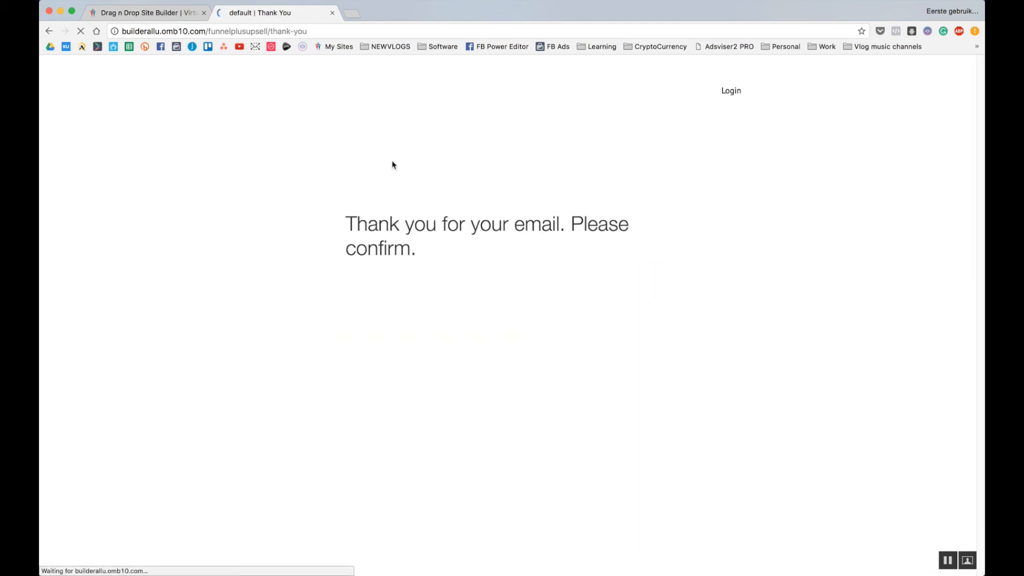
pyautogui.moveTo(346, 221); pyautogui.dragTo(457, 258)
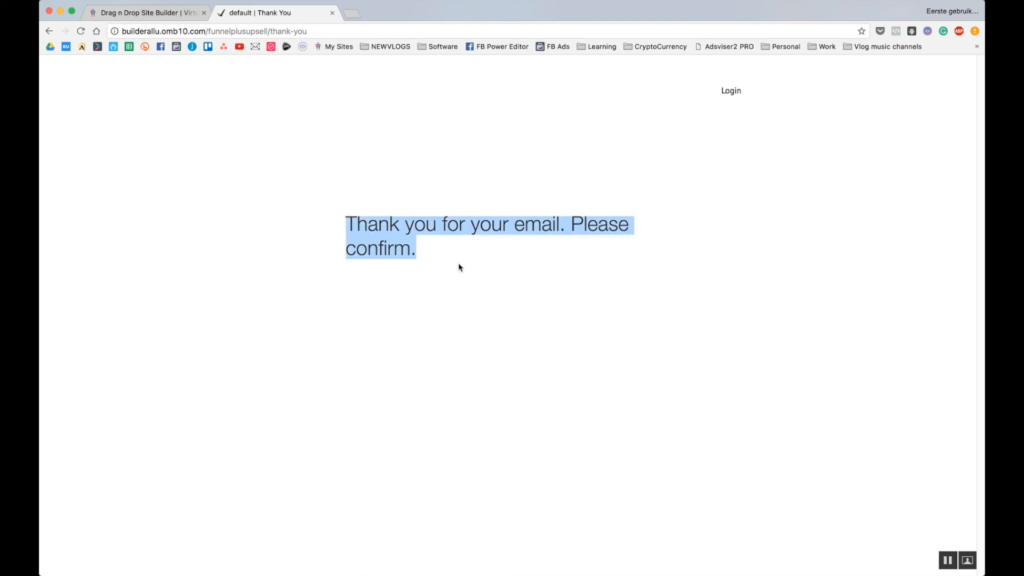
pyautogui.click(905, 483)
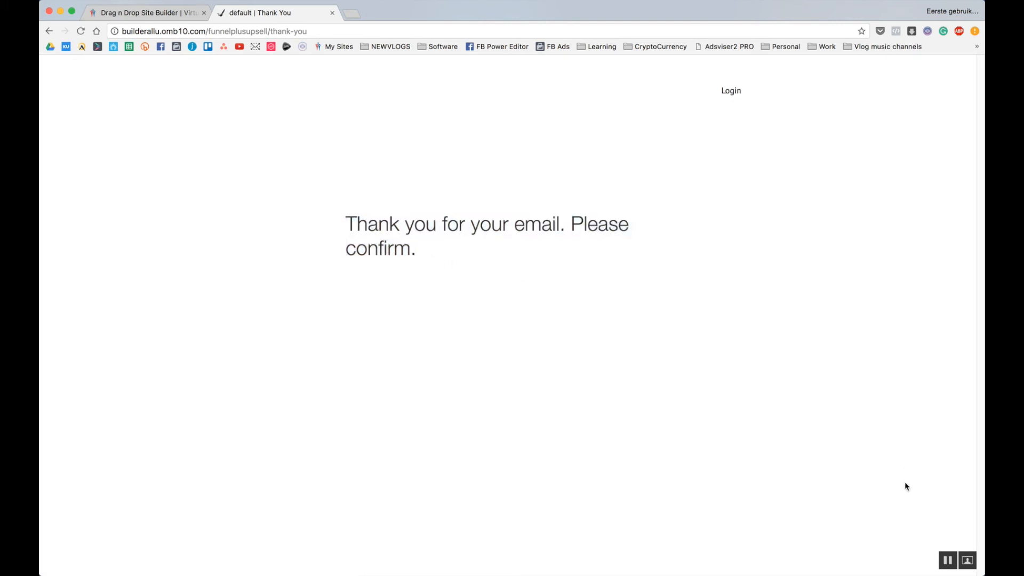
# Confirm the subscription via the email link, then accept the OTO1 offer with YES.
pyautogui.click(948, 560)
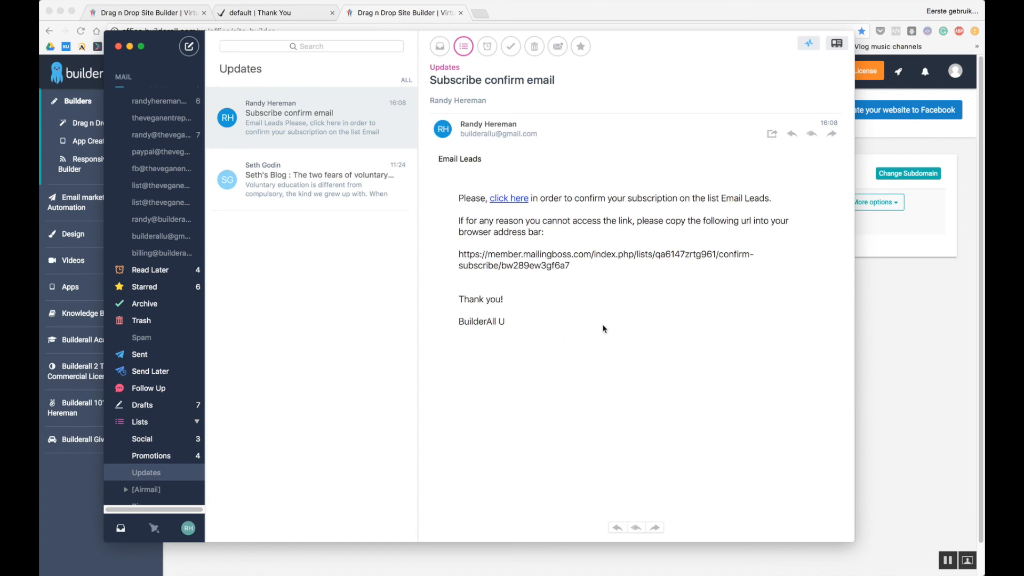
pyautogui.click(511, 199)
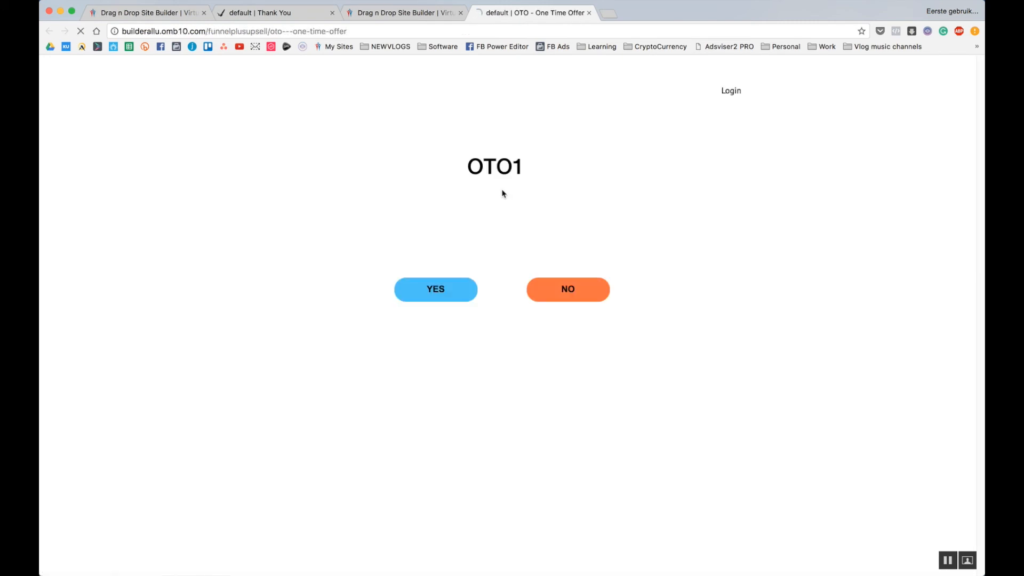
pyautogui.click(569, 295)
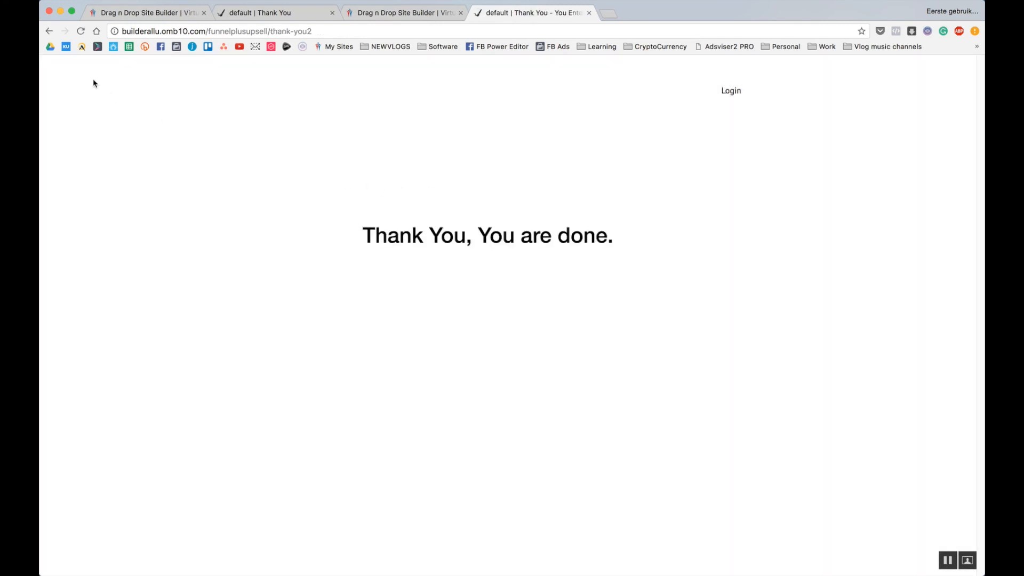
pyautogui.click(50, 31)
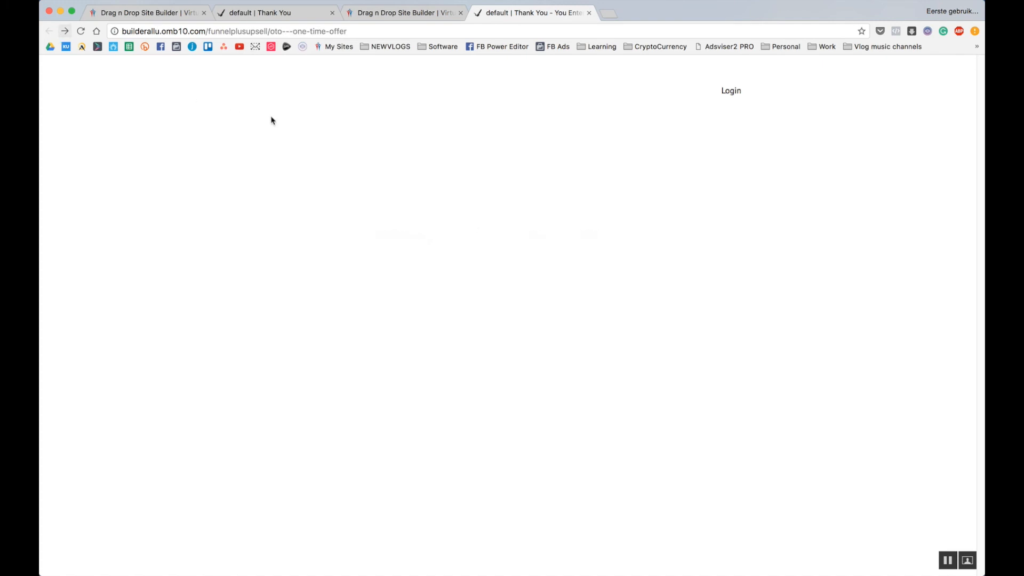
pyautogui.click(434, 301)
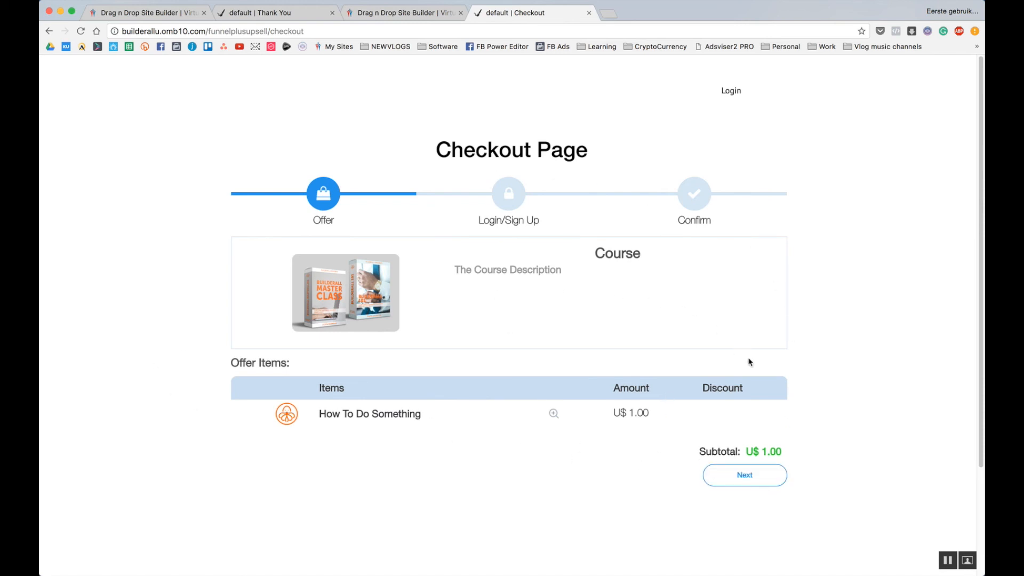
# Register a member account at checkout with the saved email, first name and a password.
pyautogui.click(743, 479)
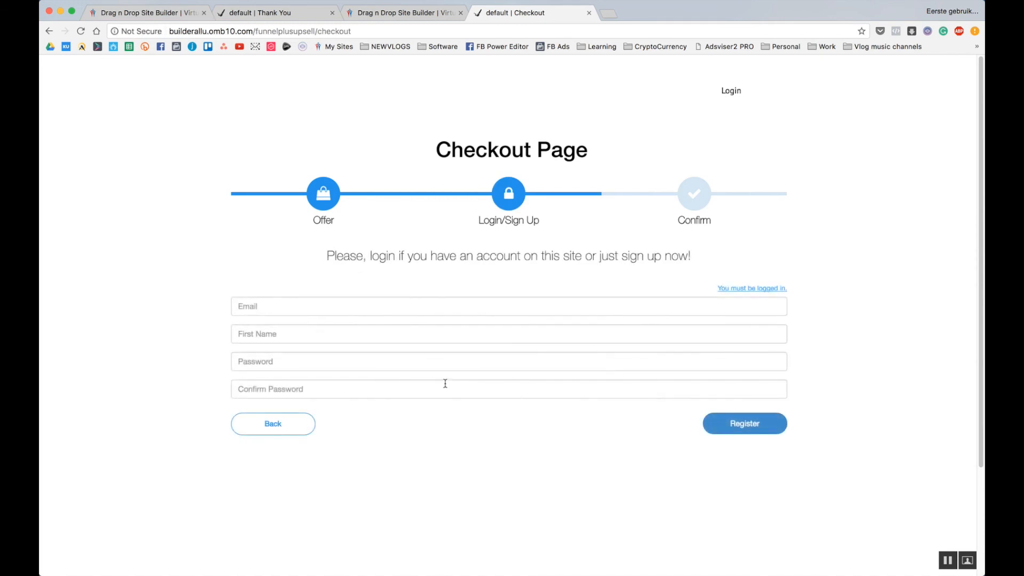
pyautogui.click(409, 307)
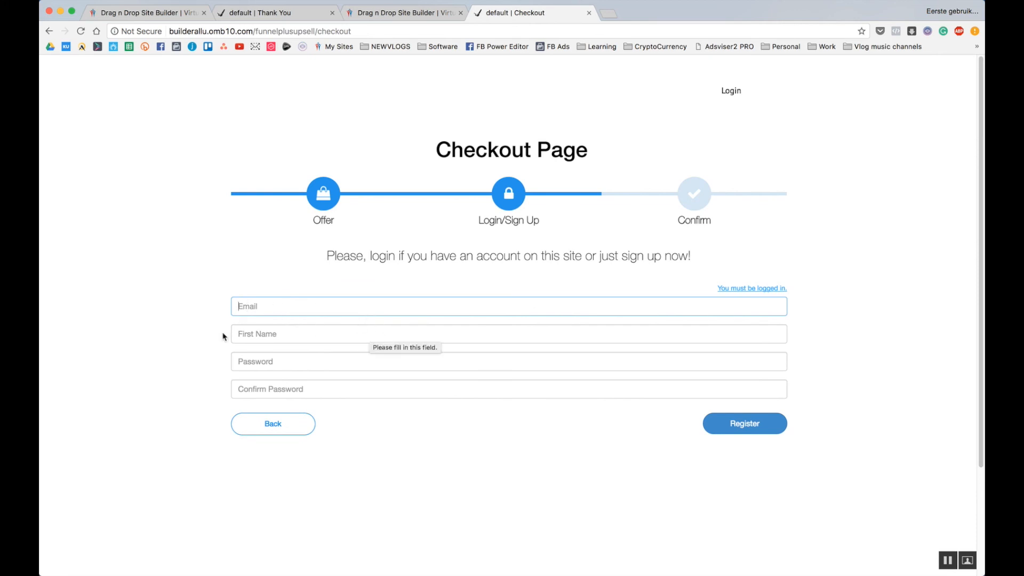
pyautogui.click(282, 308)
pyautogui.click(286, 323)
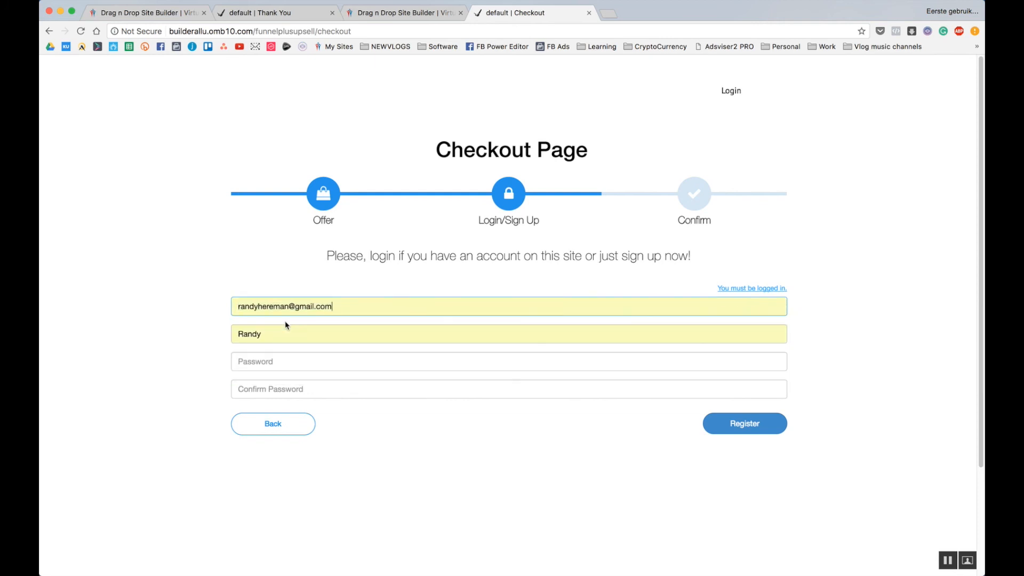
pyautogui.click(299, 364)
pyautogui.write('***')
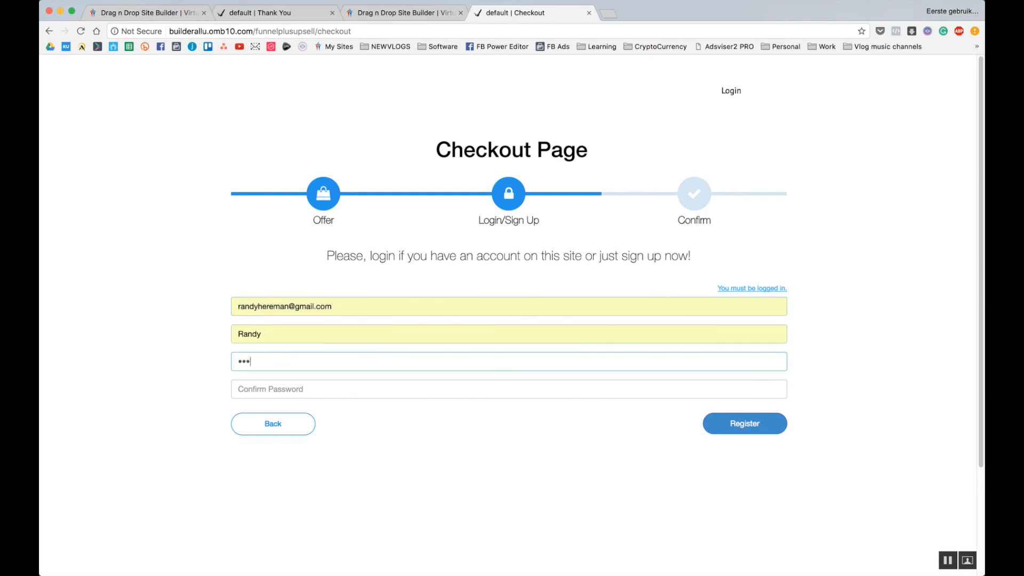
pyautogui.write('*')
pyautogui.click(320, 389)
pyautogui.write('****')
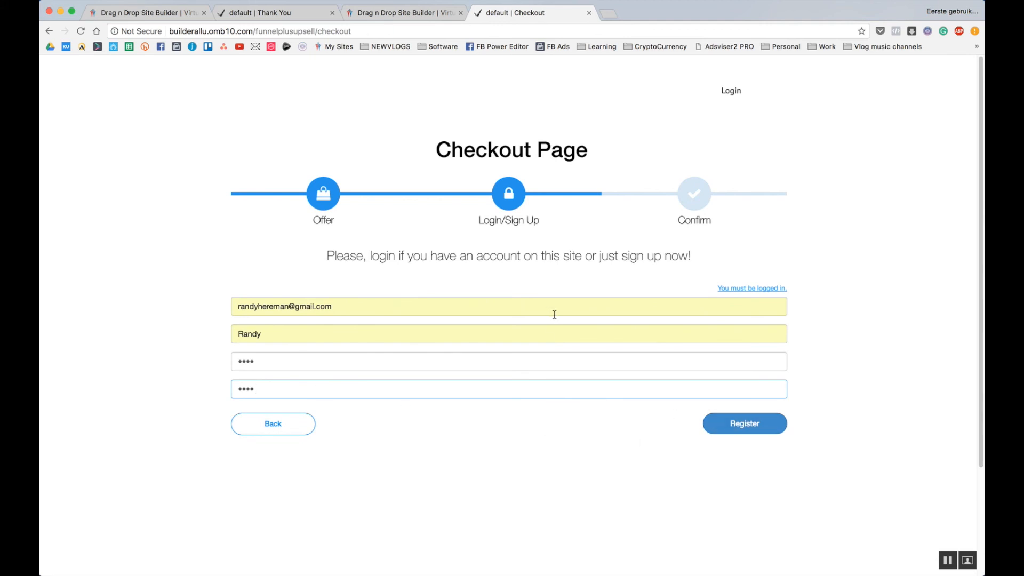
pyautogui.click(740, 419)
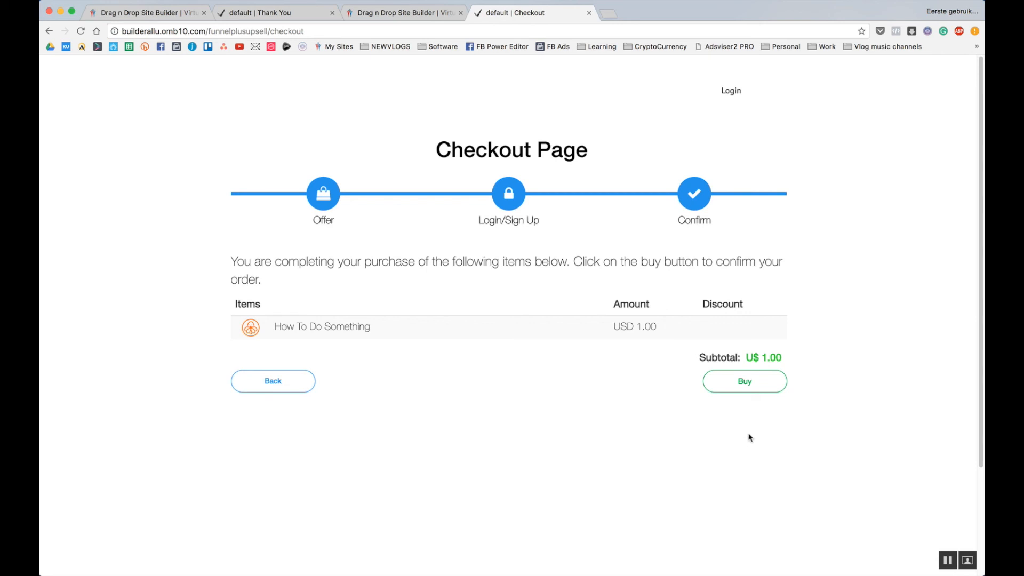
# Pay the 1,00 USD course order via PayPal and return to the merchant site.
pyautogui.click(744, 392)
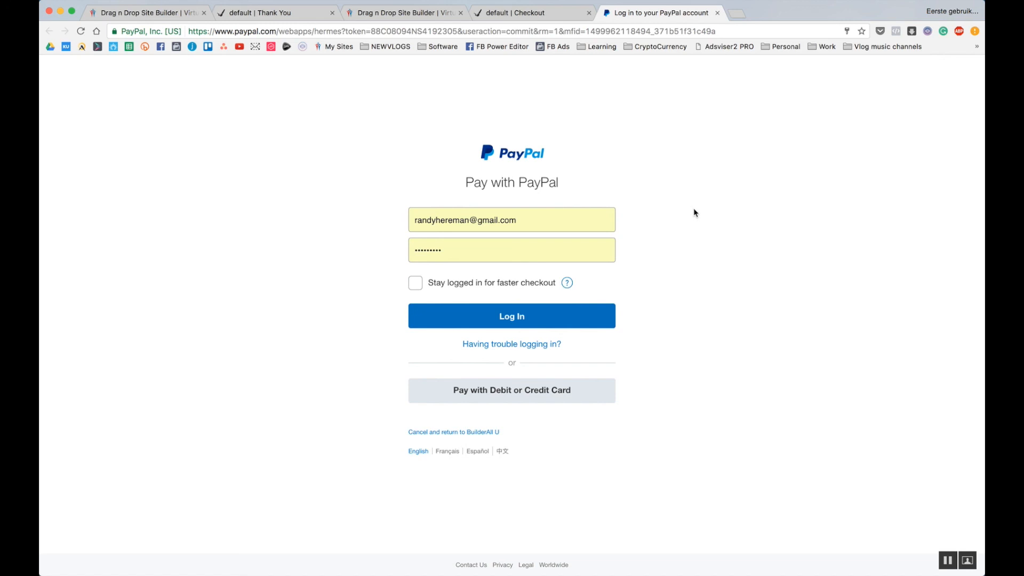
pyautogui.click(526, 221)
pyautogui.click(380, 199)
pyautogui.click(538, 321)
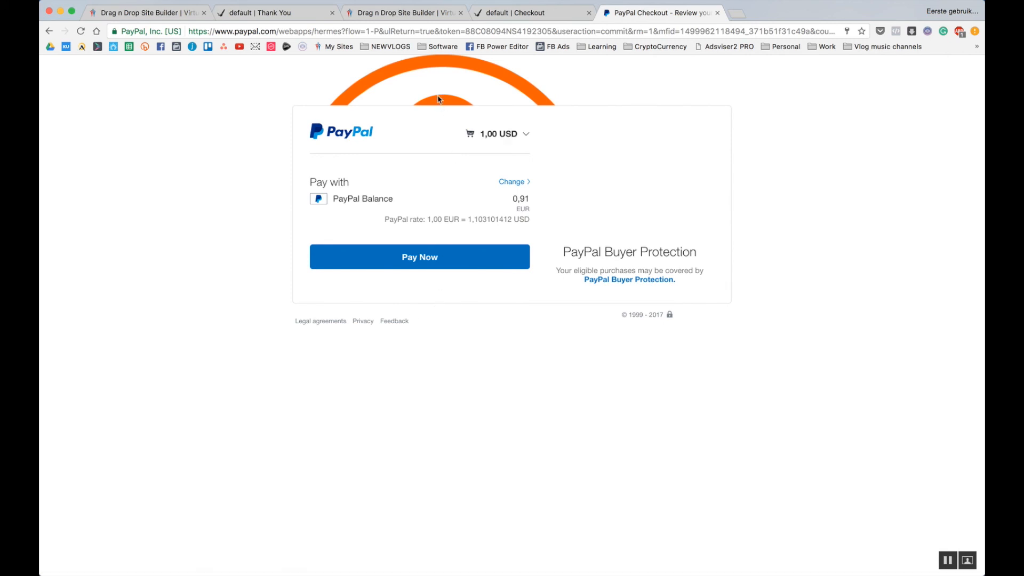
pyautogui.click(442, 259)
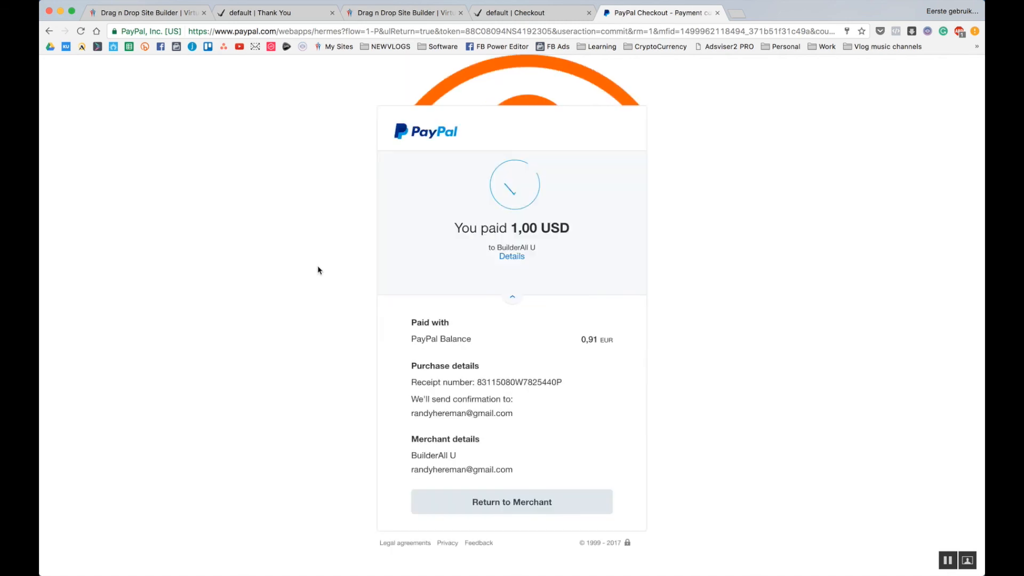
pyautogui.click(517, 502)
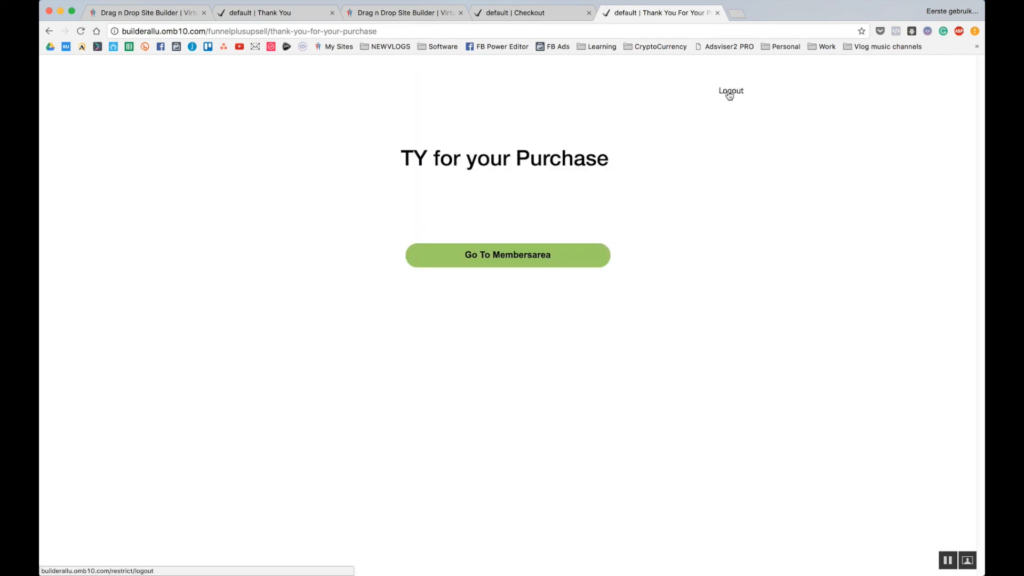
# Enter the members area to reach the Membership Dashboard video, then return to My sites.
pyautogui.click(515, 258)
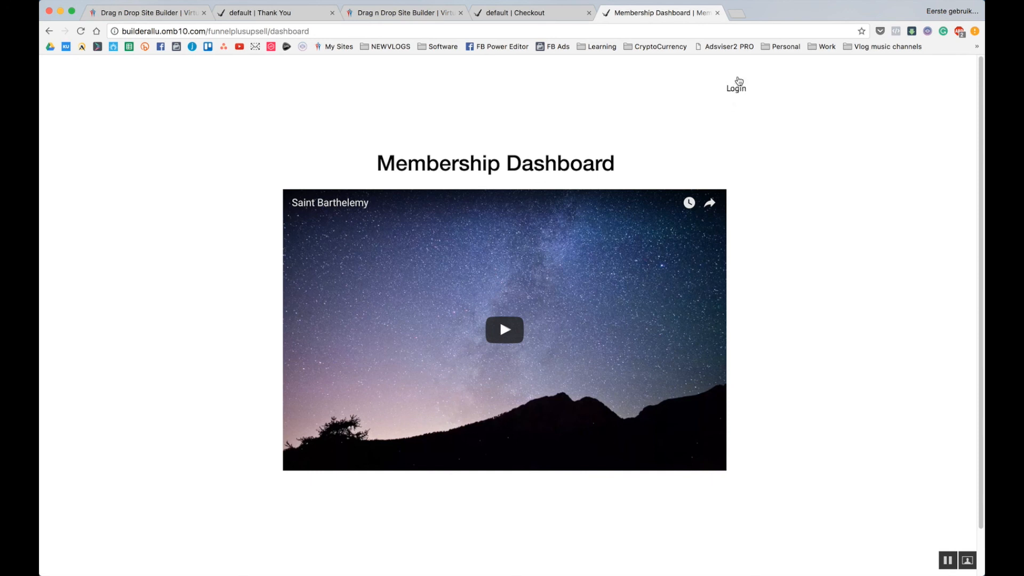
pyautogui.click(389, 16)
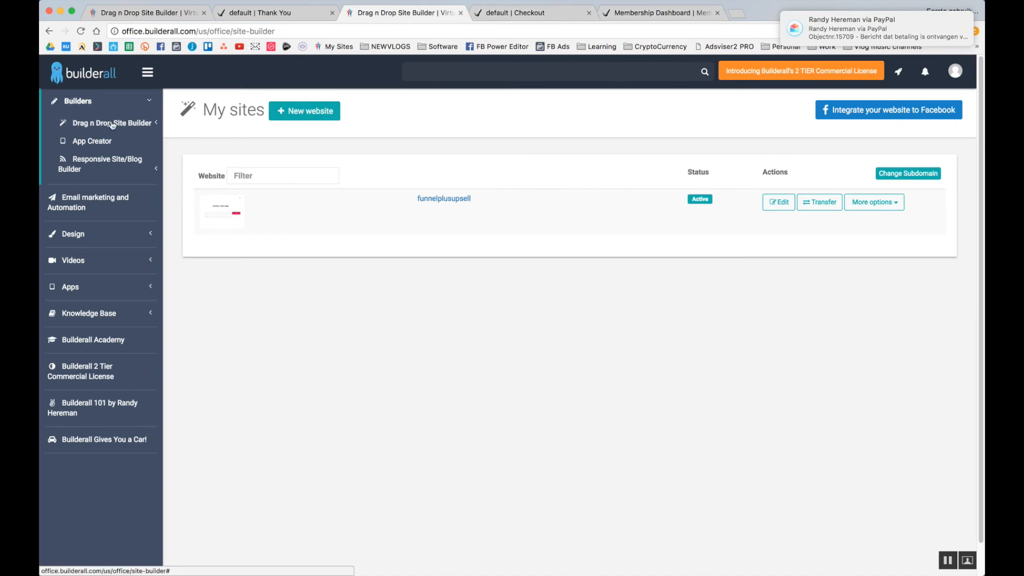
# Edit funnelplusupsell and load its Membership Dashboard layout page in the site editor.
pyautogui.click(779, 202)
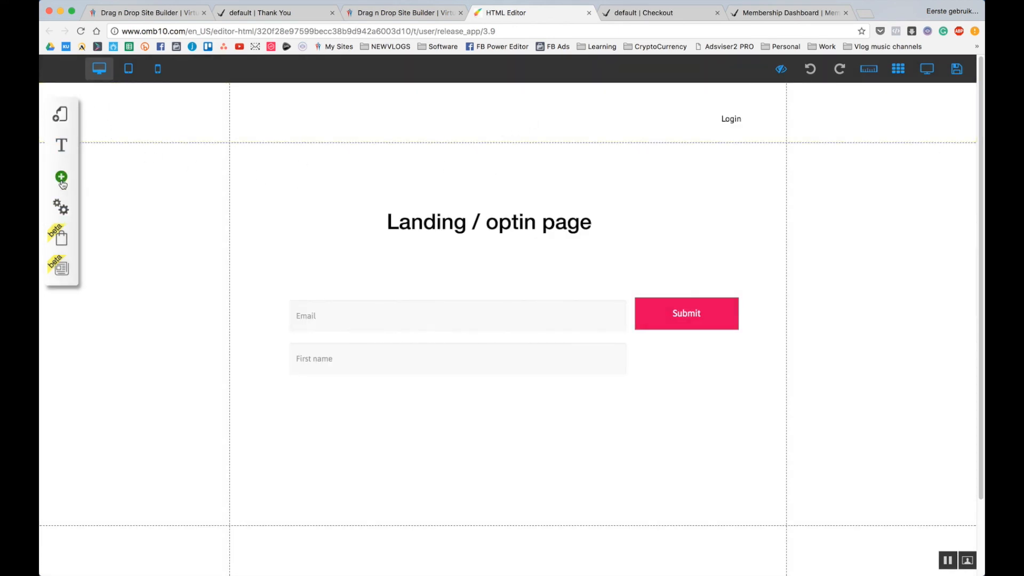
pyautogui.click(73, 120)
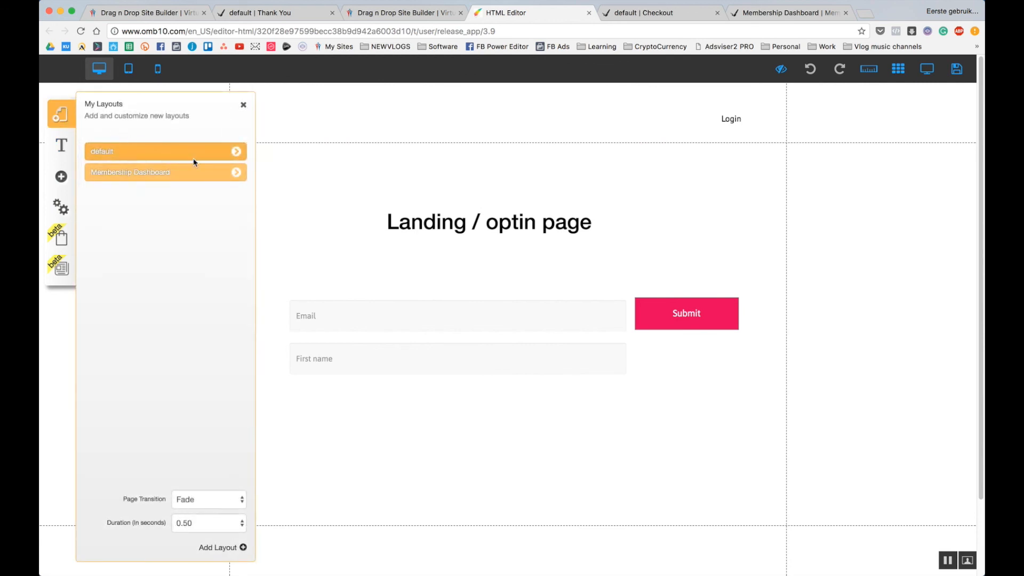
pyautogui.click(236, 172)
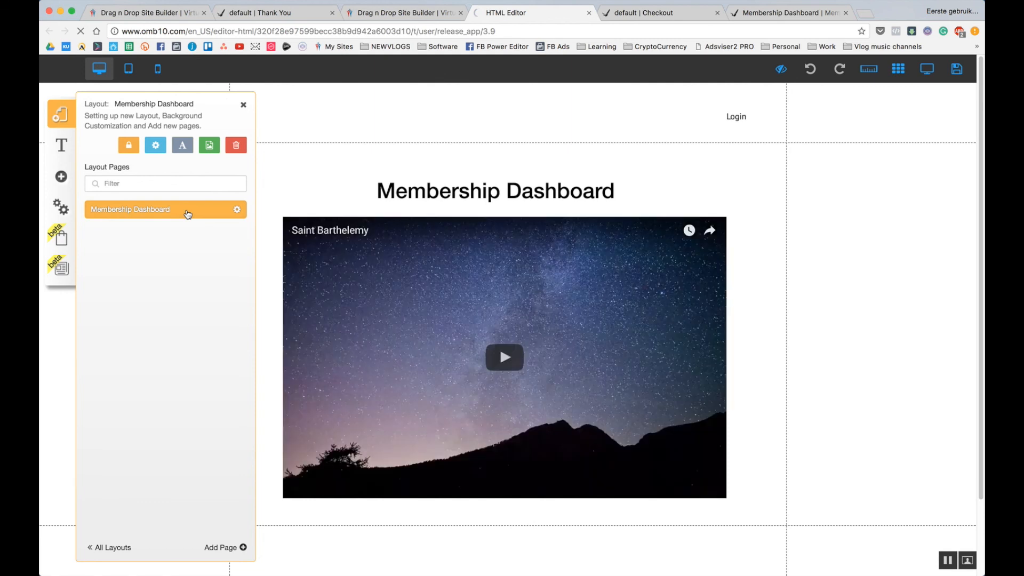
pyautogui.click(311, 172)
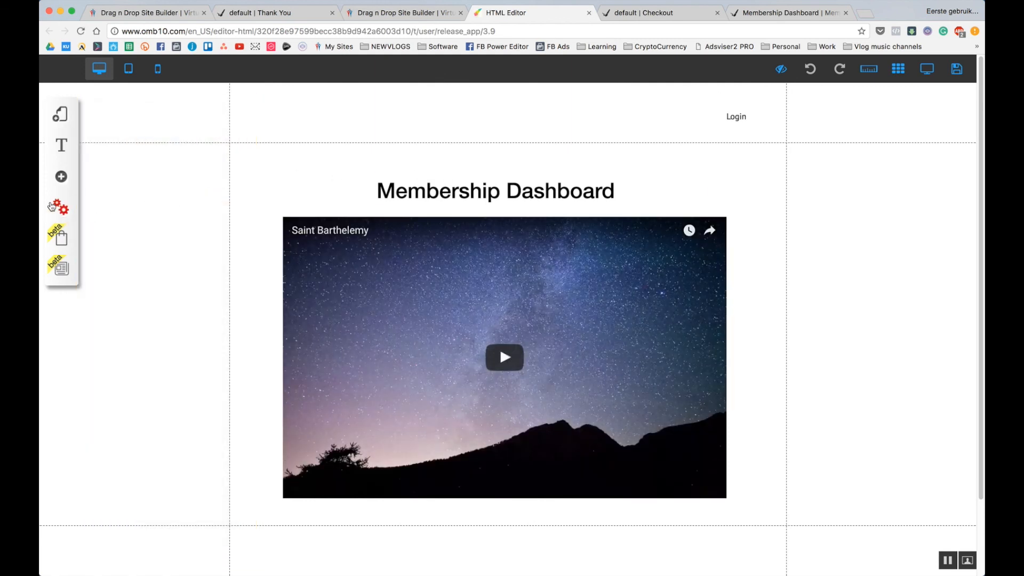
pyautogui.click(62, 177)
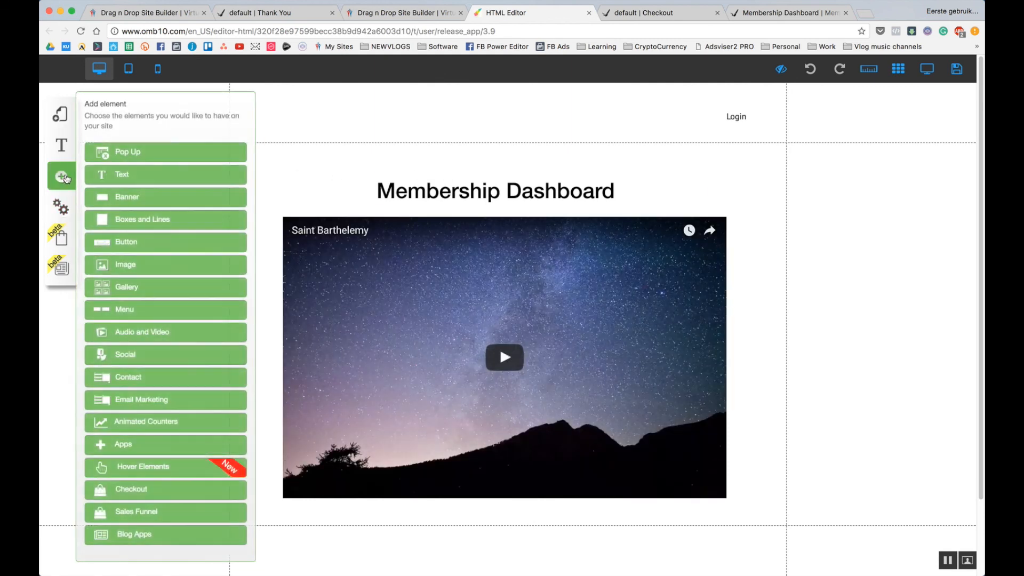
# Add the Login - Register button preset and drag it into the Membership Dashboard header.
pyautogui.click(147, 244)
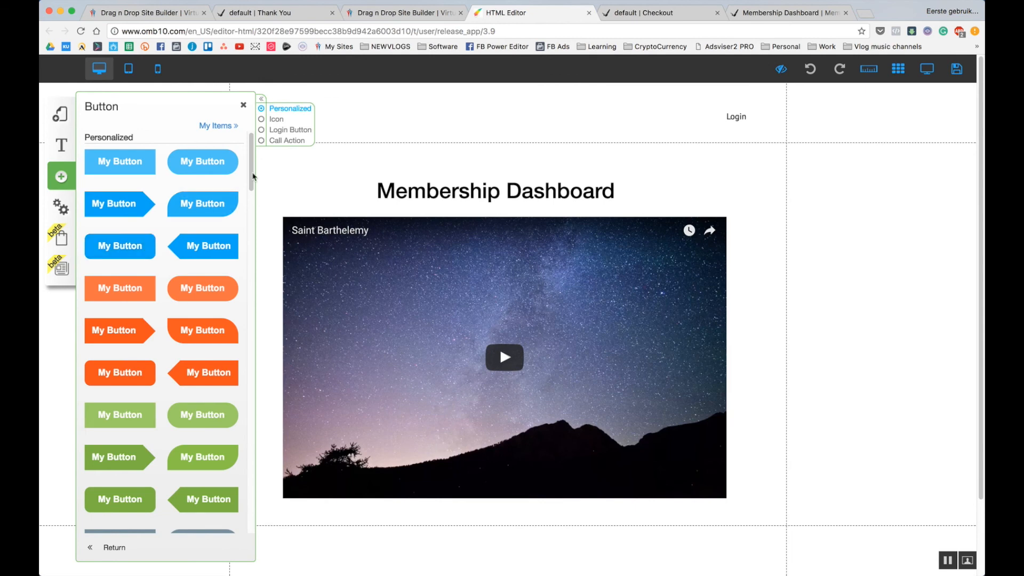
pyautogui.click(291, 130)
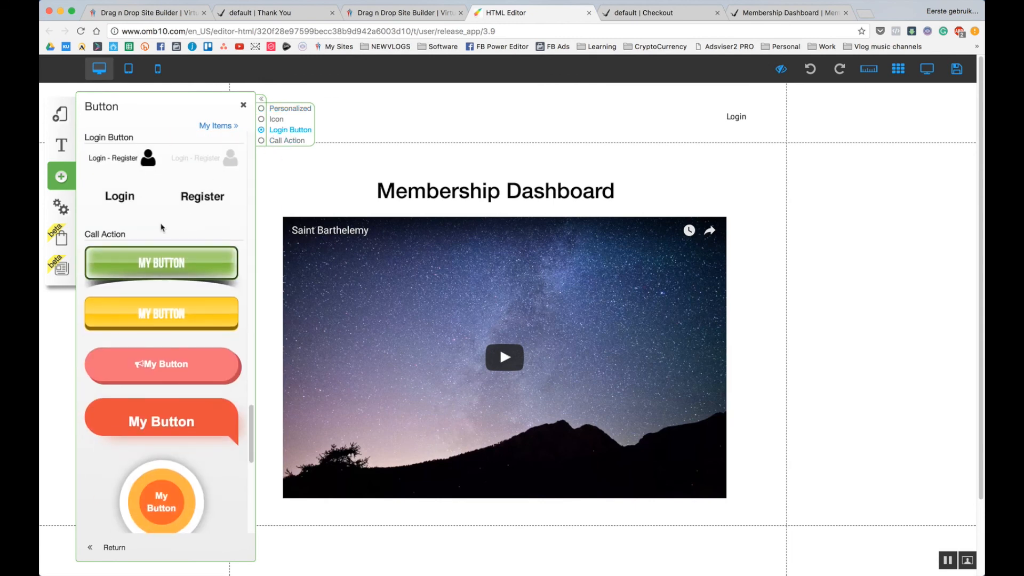
pyautogui.click(183, 160)
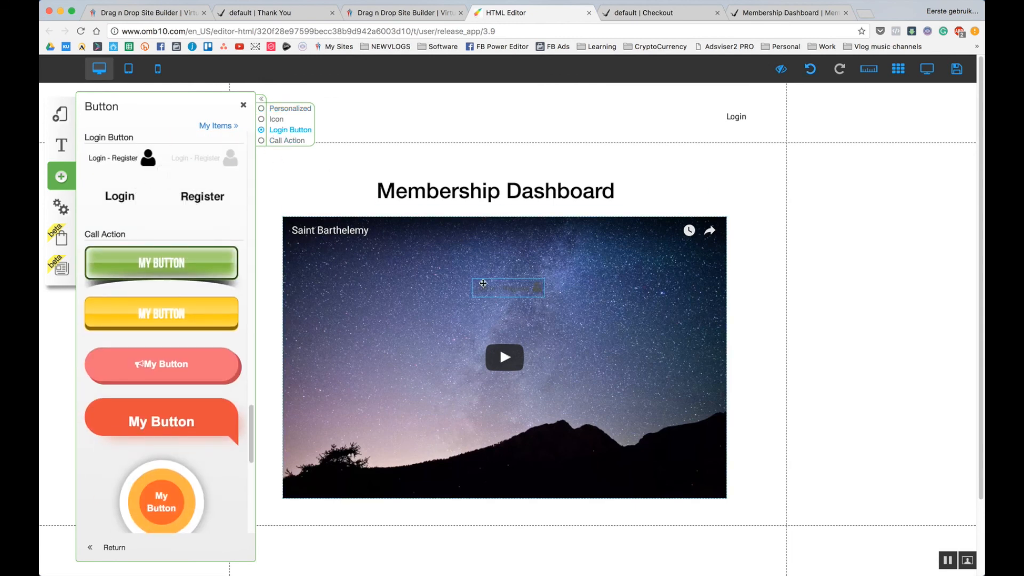
pyautogui.moveTo(504, 288); pyautogui.dragTo(639, 114)
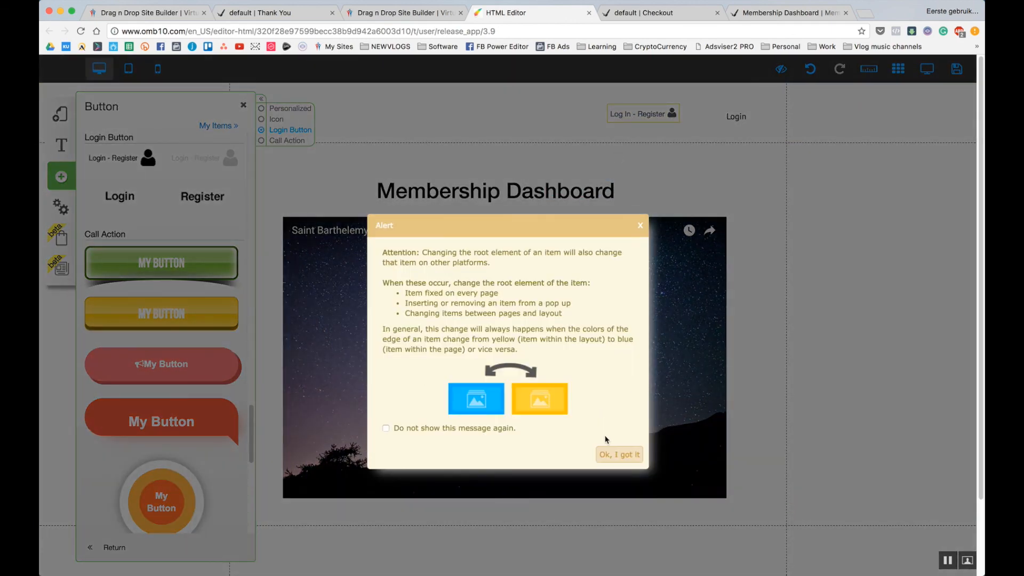
pyautogui.click(618, 454)
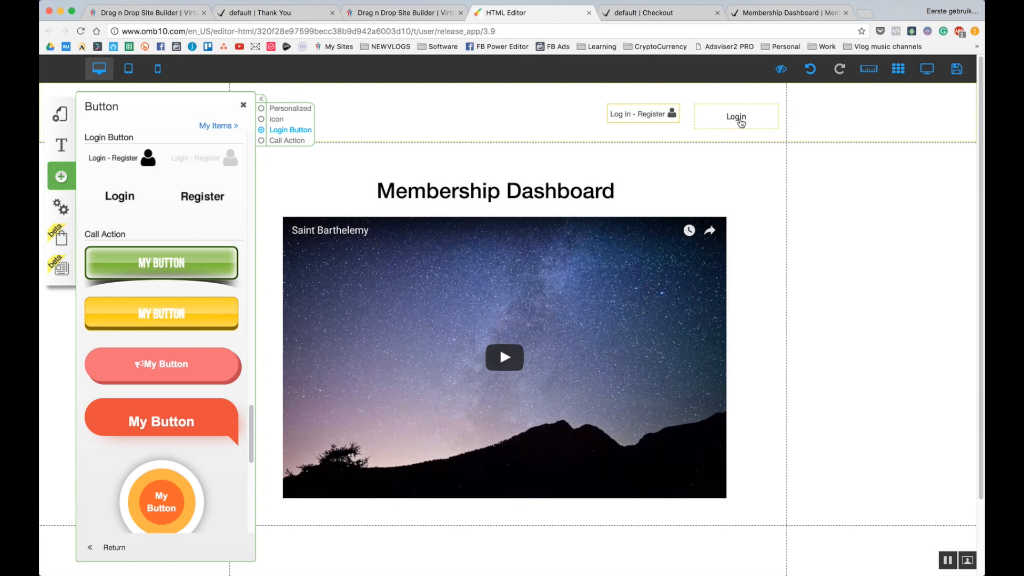
# Delete the old Login link, shift Log In - Register to the header's right, and save.
pyautogui.click(741, 122)
pyautogui.click(548, 359)
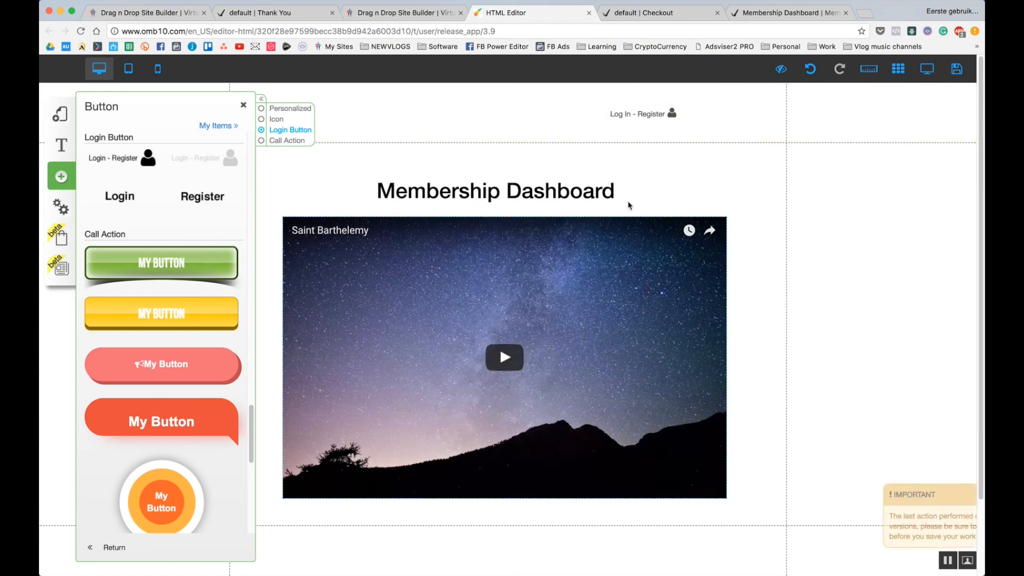
pyautogui.moveTo(634, 118); pyautogui.dragTo(728, 122)
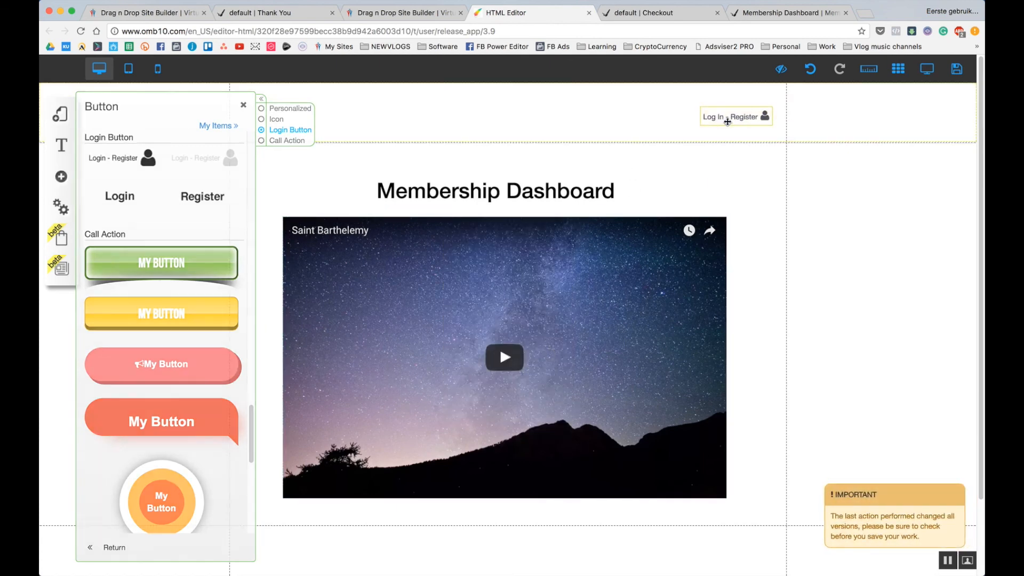
pyautogui.click(957, 68)
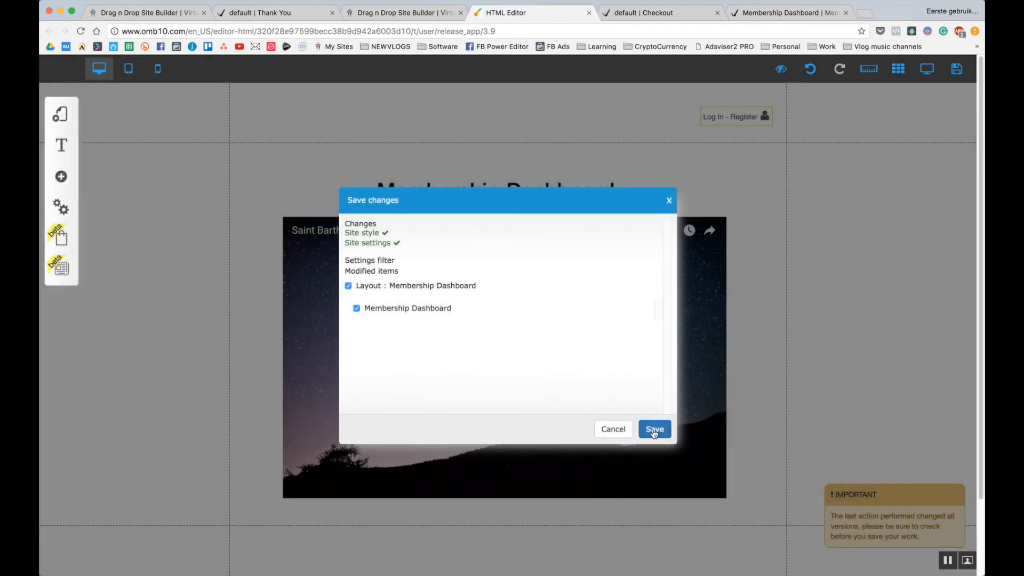
pyautogui.click(654, 429)
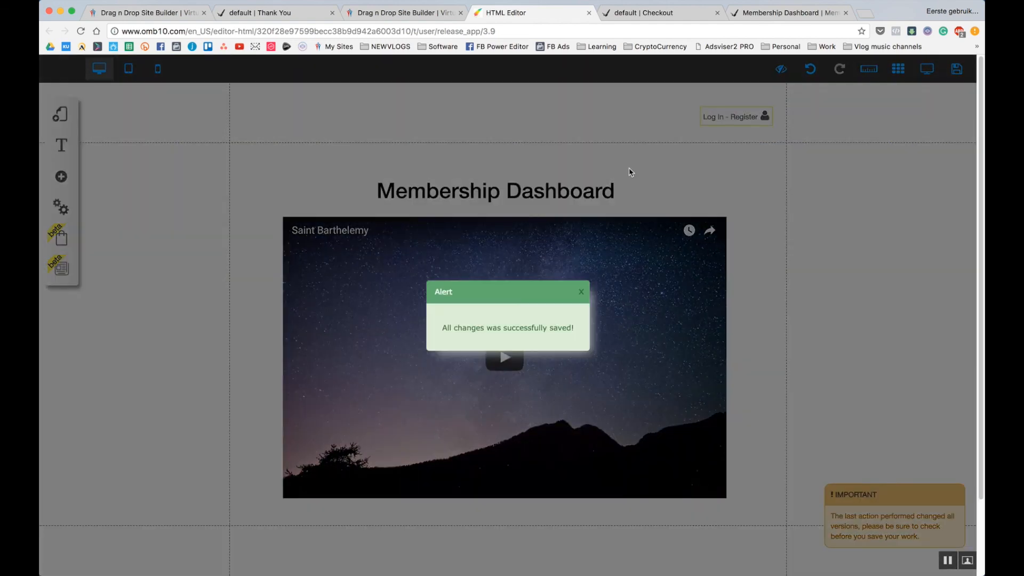
pyautogui.click(583, 293)
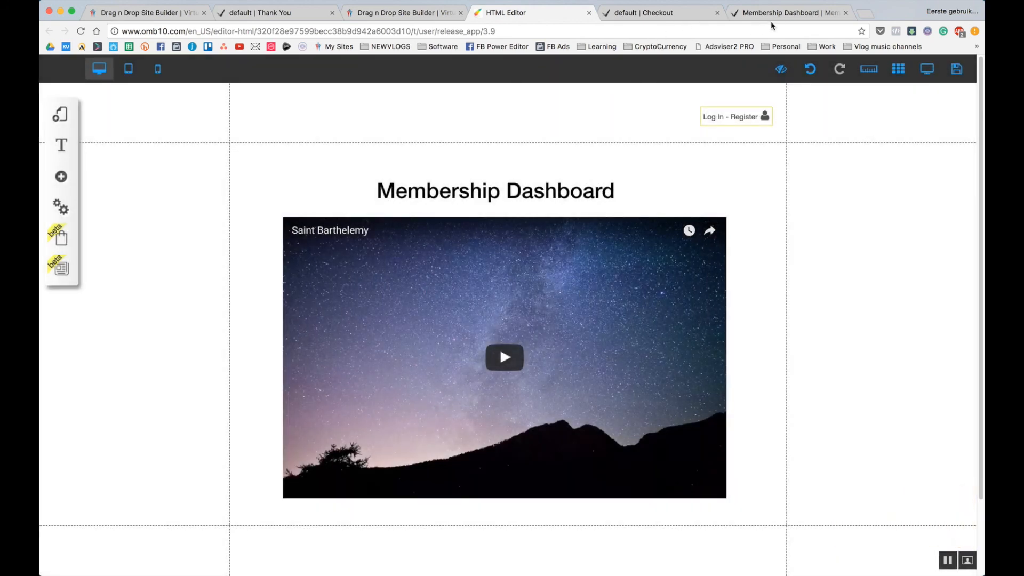
pyautogui.click(782, 16)
# Reload the live Membership Dashboard and open the member's My account area.
pyautogui.press('super+r')
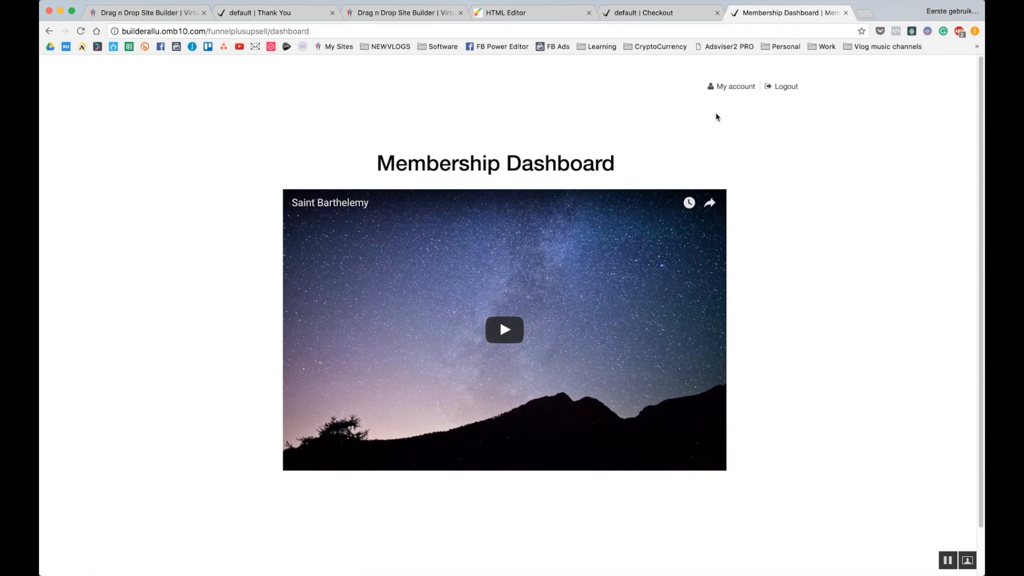
pyautogui.click(738, 94)
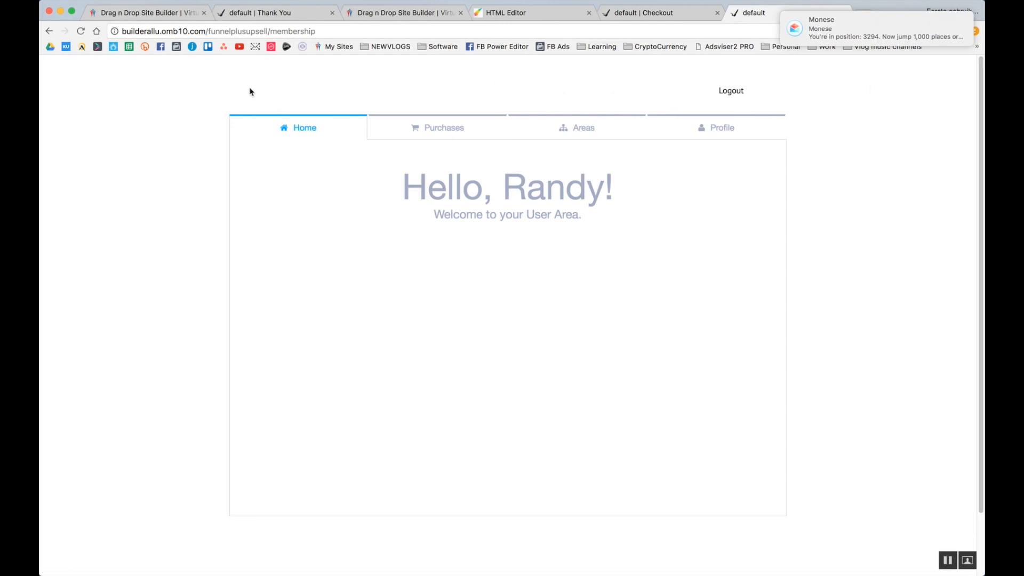
pyautogui.scroll(-3, 589, 263)
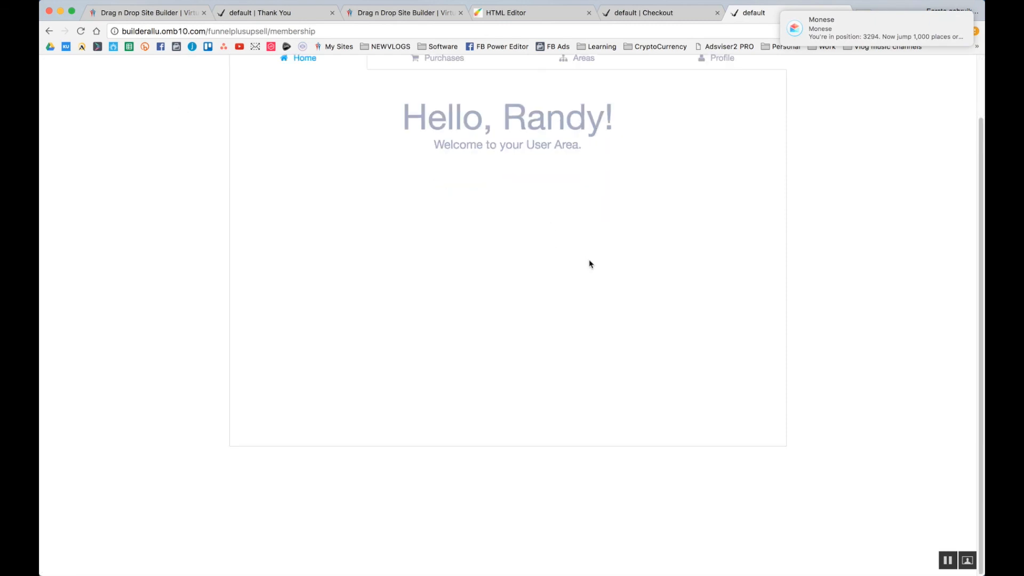
pyautogui.scroll(3, 555, 265)
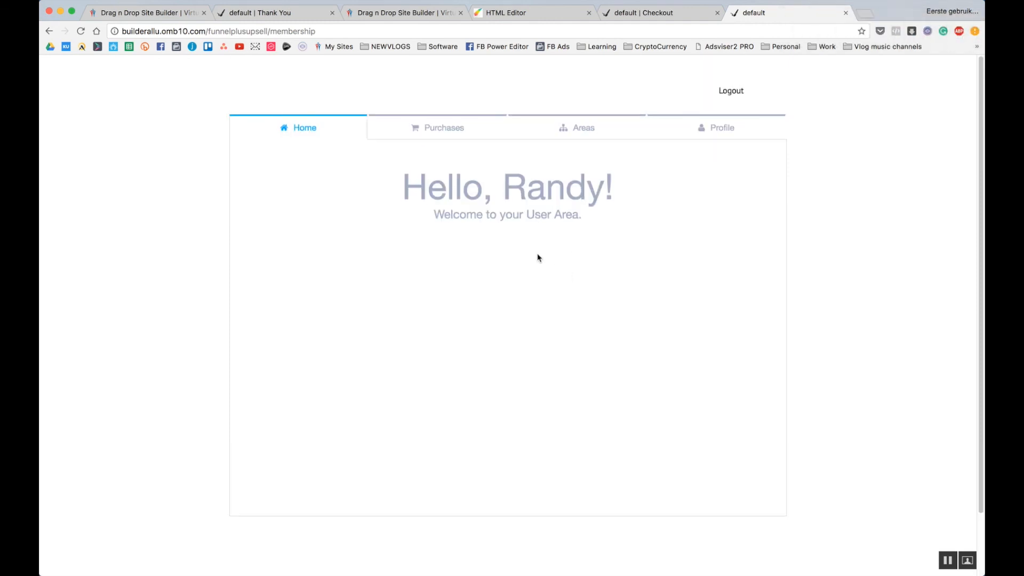
# View the member's Profile details, then log out of the member area.
pyautogui.moveTo(418, 178); pyautogui.dragTo(565, 189)
pyautogui.click(566, 189)
pyautogui.click(707, 131)
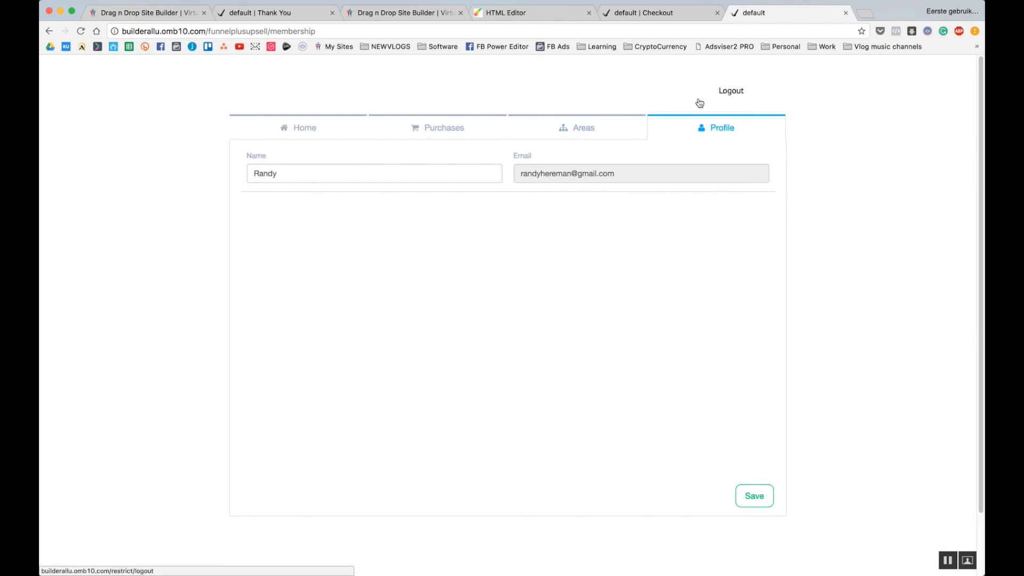
pyautogui.click(735, 93)
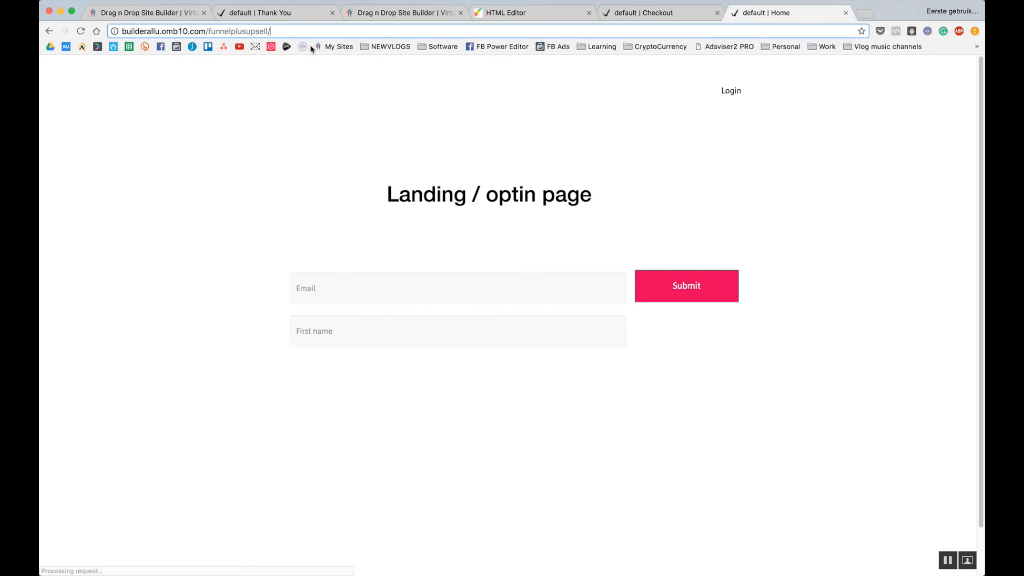
# Look up the Membership Dashboard page's web address in its layout Settings.
pyautogui.write('mem')
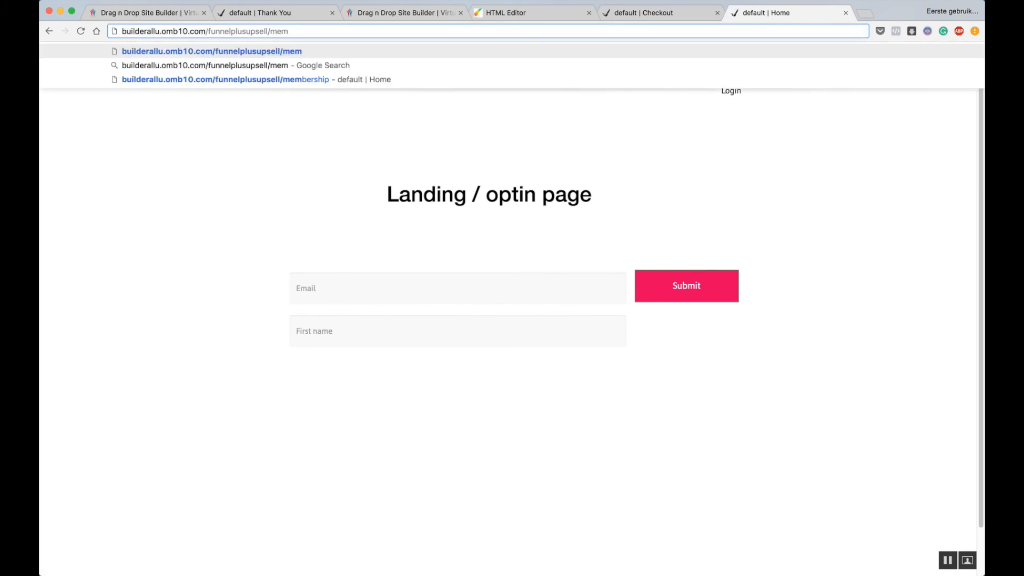
pyautogui.write('bership')
pyautogui.press('Return')
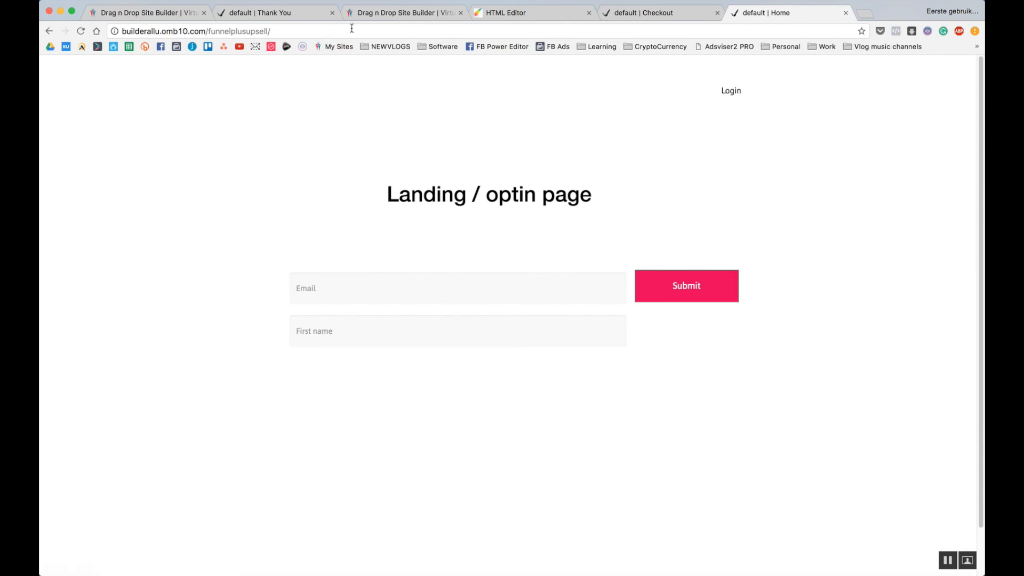
pyautogui.click(518, 12)
pyautogui.click(66, 123)
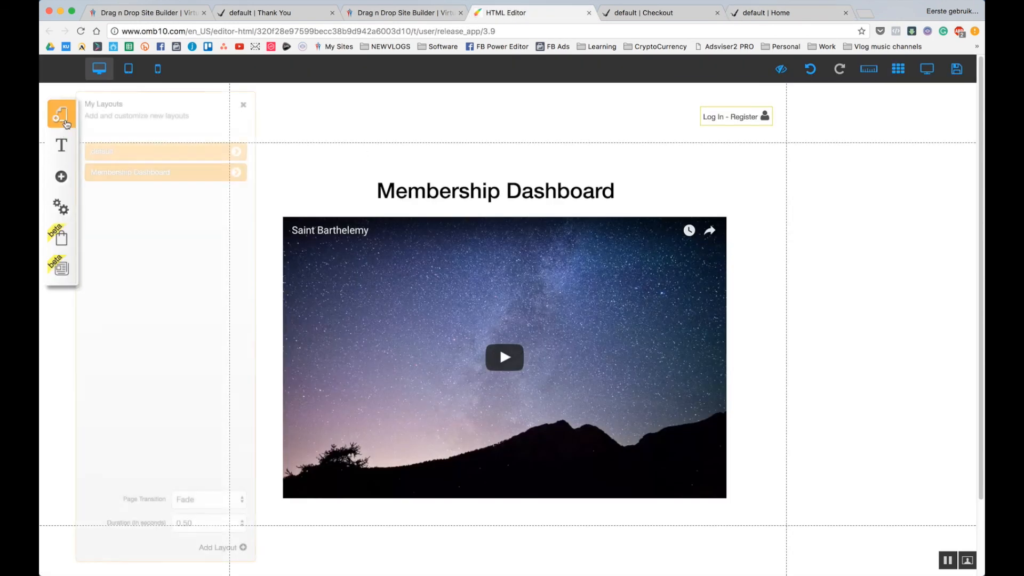
pyautogui.click(236, 176)
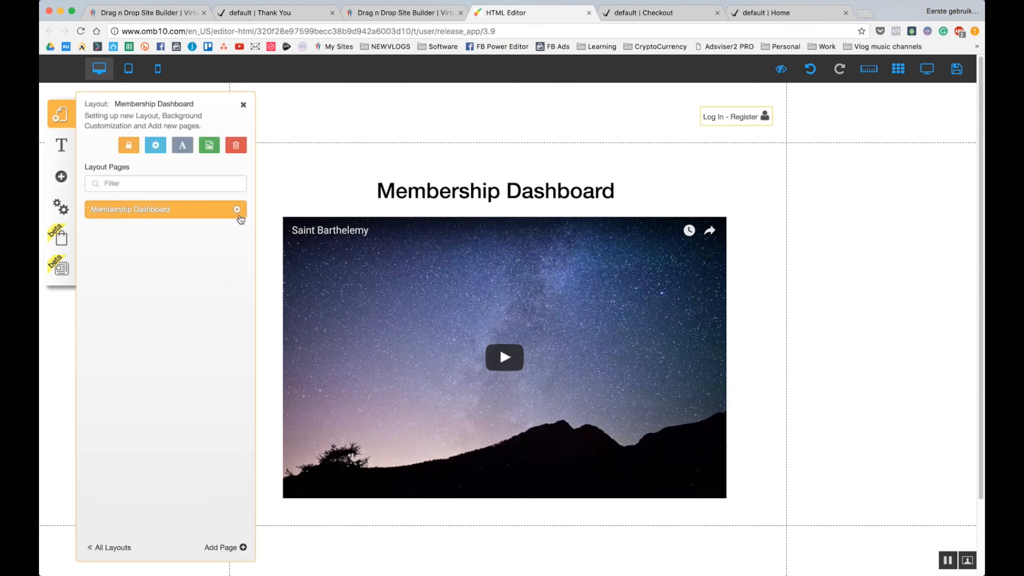
pyautogui.click(238, 213)
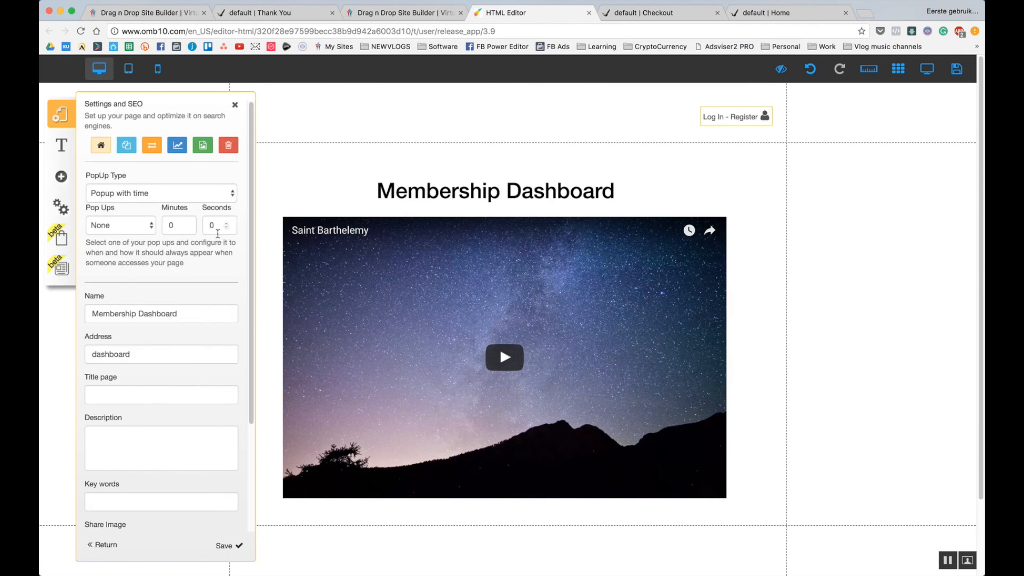
pyautogui.click(139, 357)
# Go to the funnel's /dashboard address, which redirects to the member login page.
pyautogui.click(768, 16)
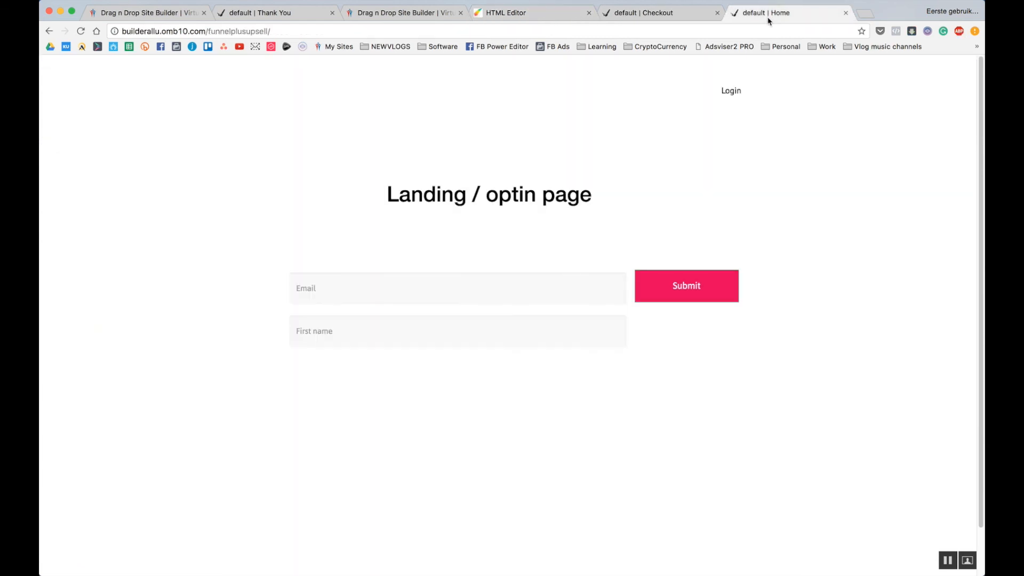
pyautogui.click(348, 30)
pyautogui.click(348, 31)
pyautogui.write('dash')
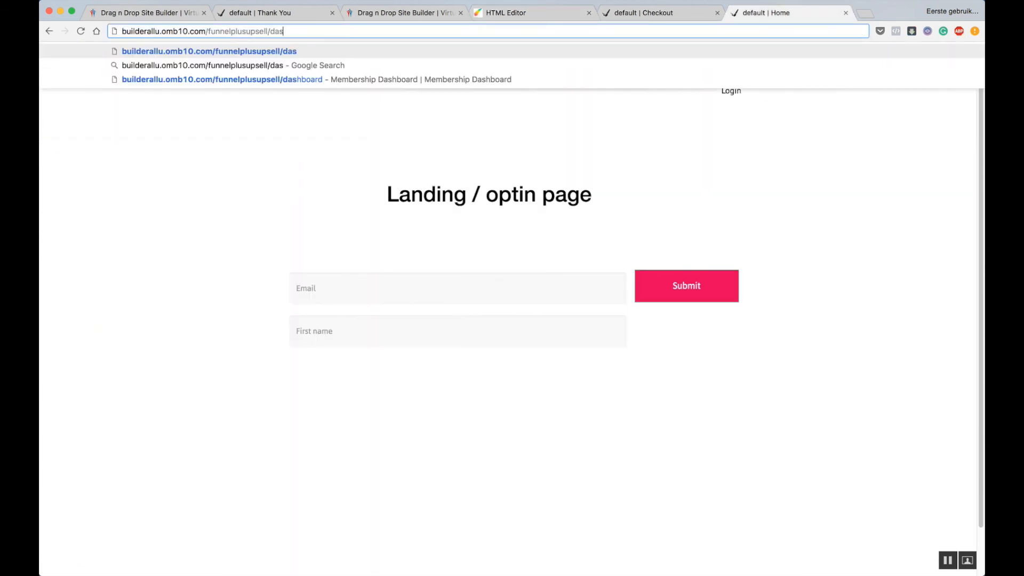
pyautogui.press('Down')
pyautogui.press('Down')
pyautogui.press('Return')
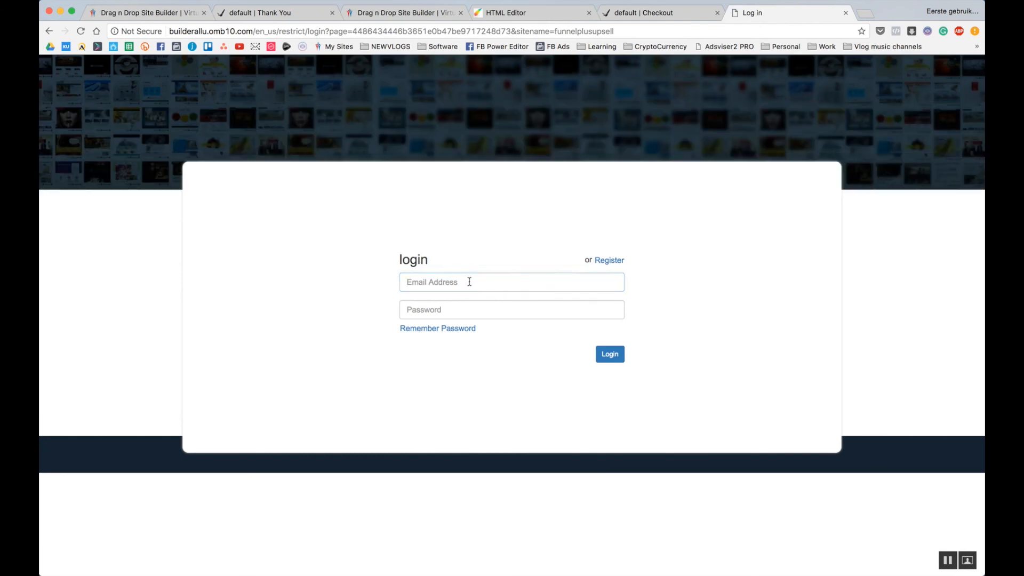
# Fill in the member's saved email and password and submit the login.
pyautogui.click(469, 282)
pyautogui.click(470, 282)
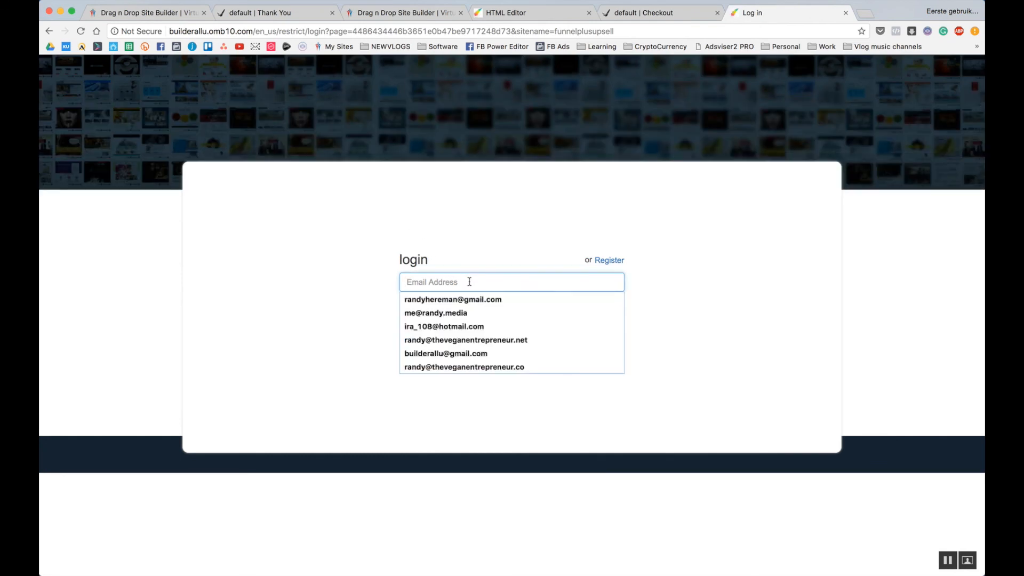
pyautogui.click(470, 299)
pyautogui.click(471, 309)
pyautogui.write('****')
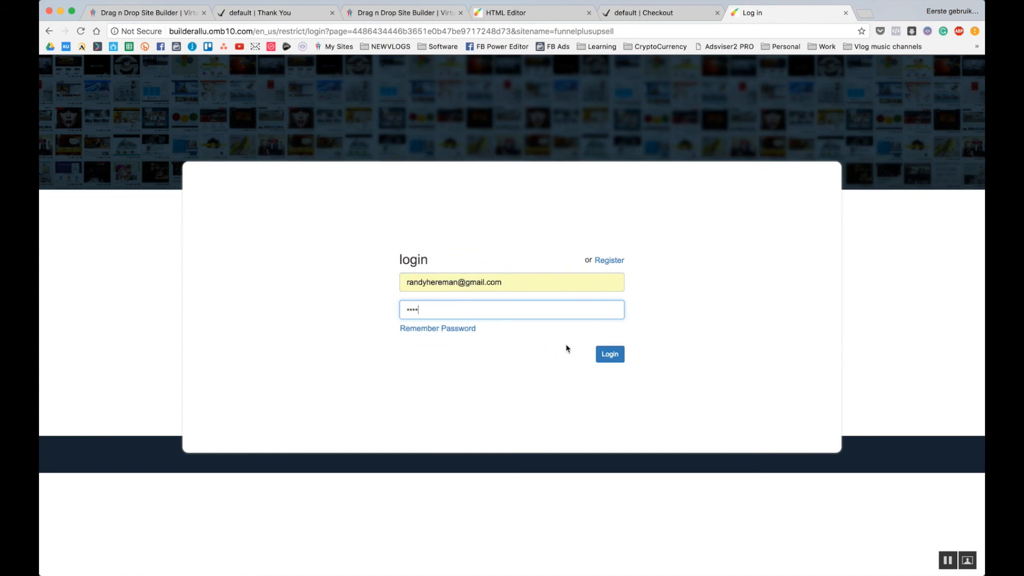
pyautogui.click(610, 354)
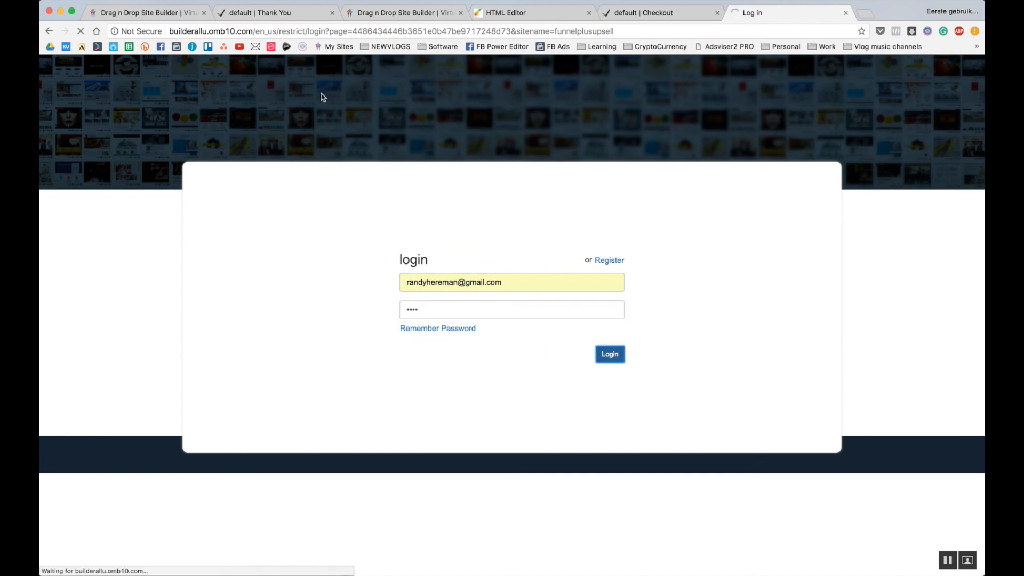